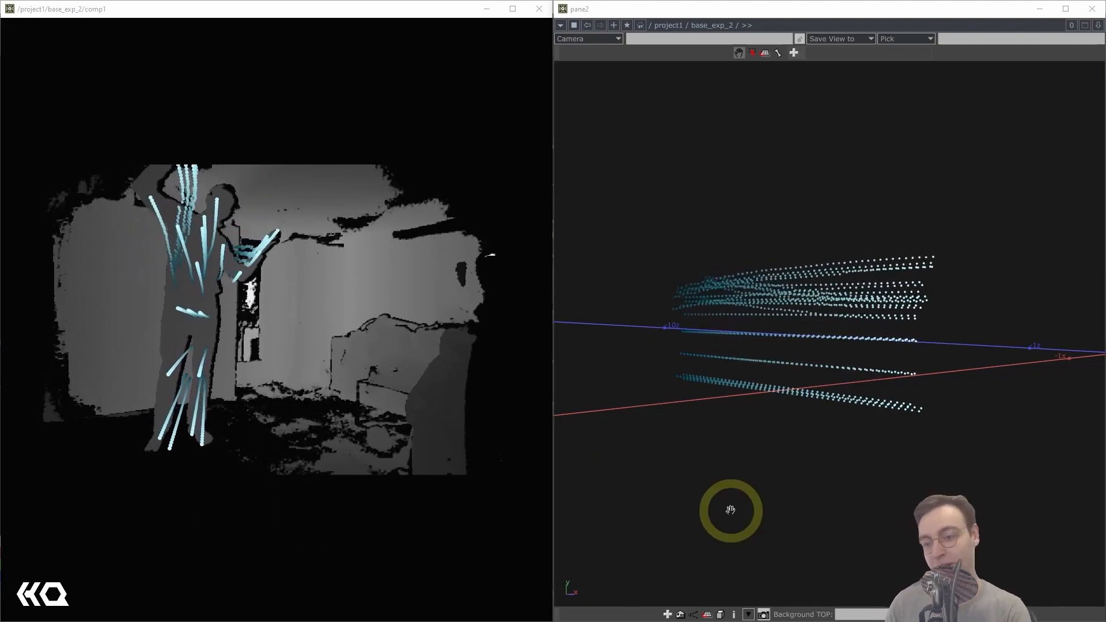
{"action": "left_click_drag", "start_coordinate": [767, 482], "coordinate": [790, 479]}
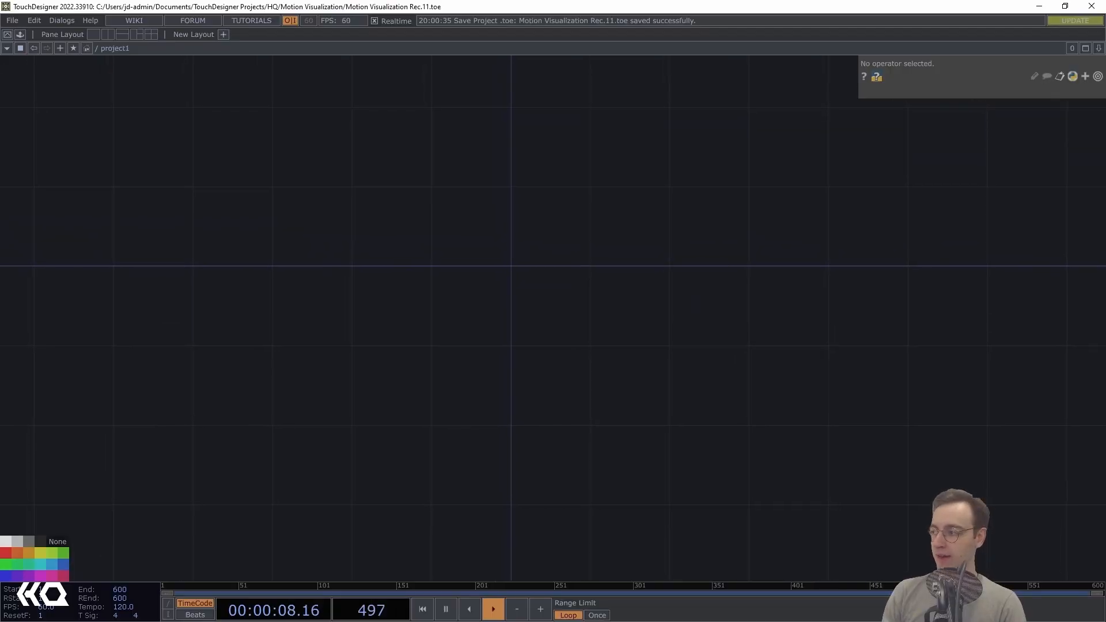
{"action": "left_click_drag", "start_coordinate": [654, 283], "coordinate": [717, 345]}
{"action": "middle_click_drag", "start_coordinate": [694, 298], "coordinate": [636, 299]}
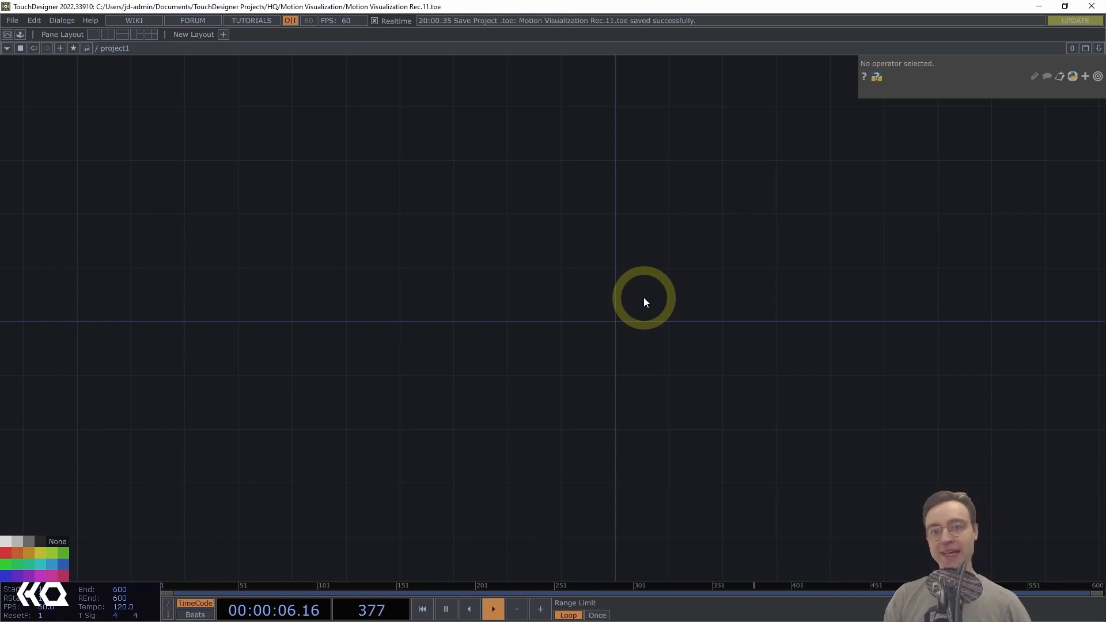
{"action": "left_click_drag", "start_coordinate": [635, 296], "coordinate": [589, 288]}
Create an Add SOP in the empty project network
{"action": "key", "text": "Tab"}
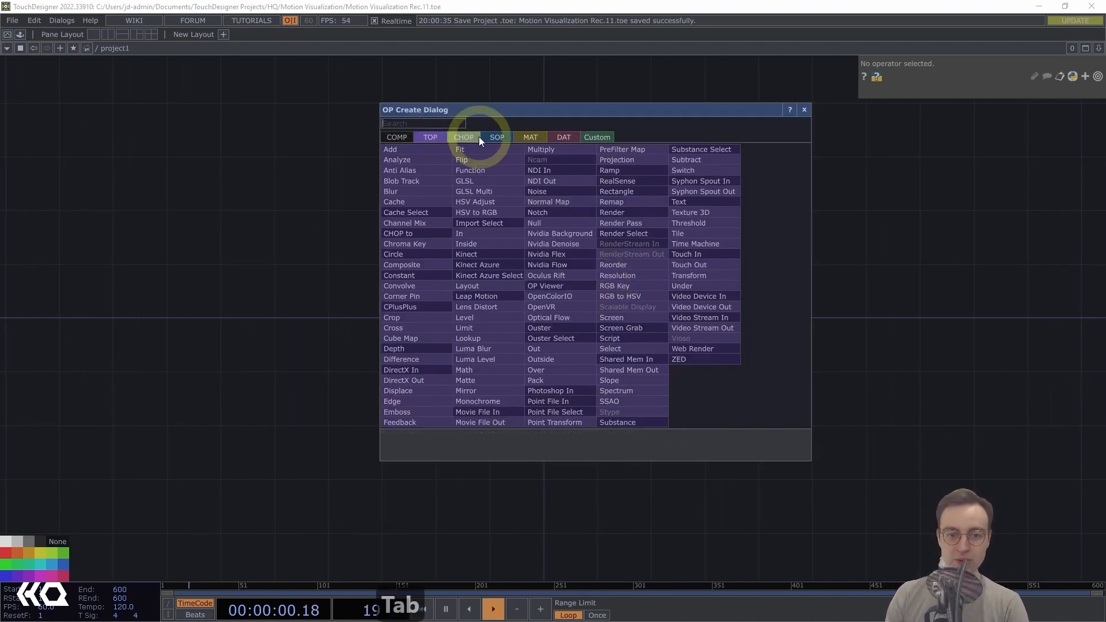
{"action": "left_click", "coordinate": [507, 137]}
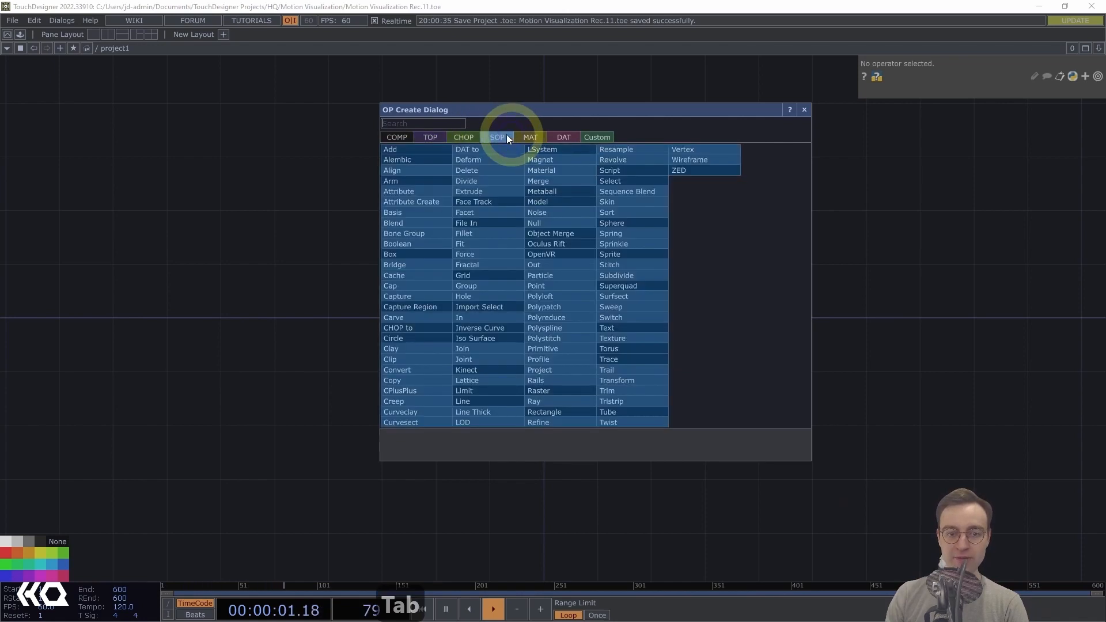
{"action": "left_click", "coordinate": [421, 152]}
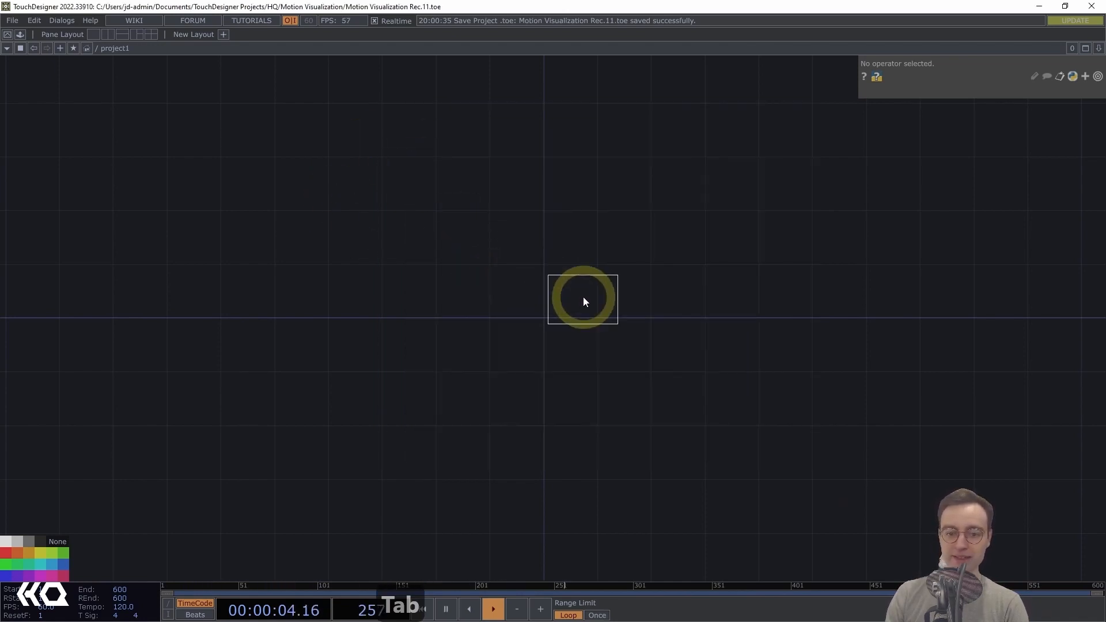
{"action": "left_click", "coordinate": [583, 296]}
{"action": "scroll", "coordinate": [647, 339], "scroll_direction": "up", "scroll_amount": 6}
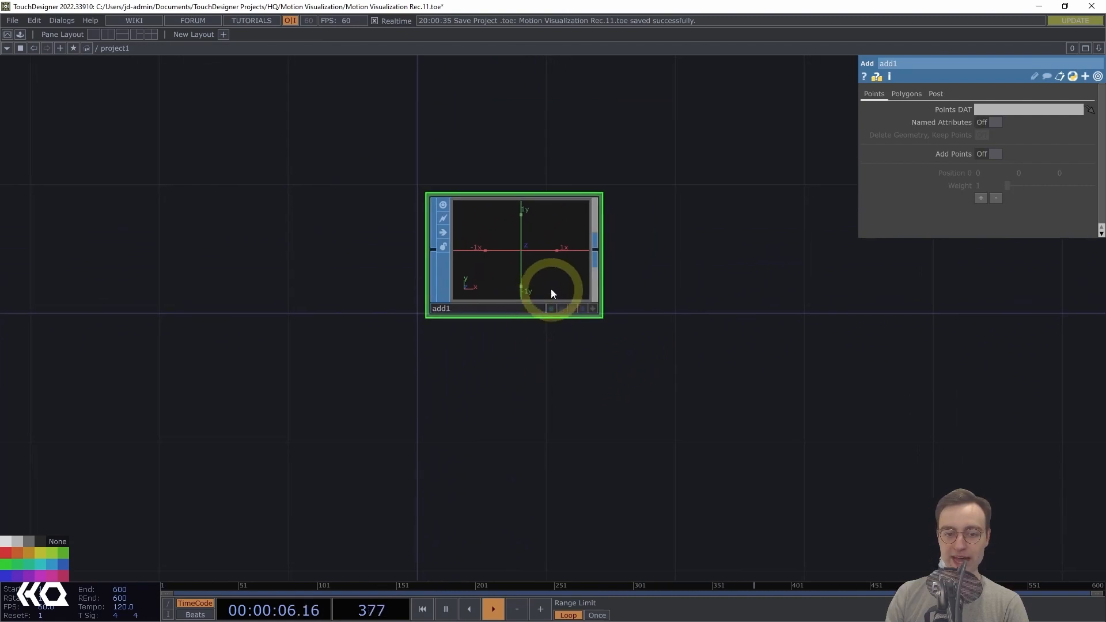
{"action": "left_click_drag", "start_coordinate": [520, 291], "coordinate": [531, 290]}
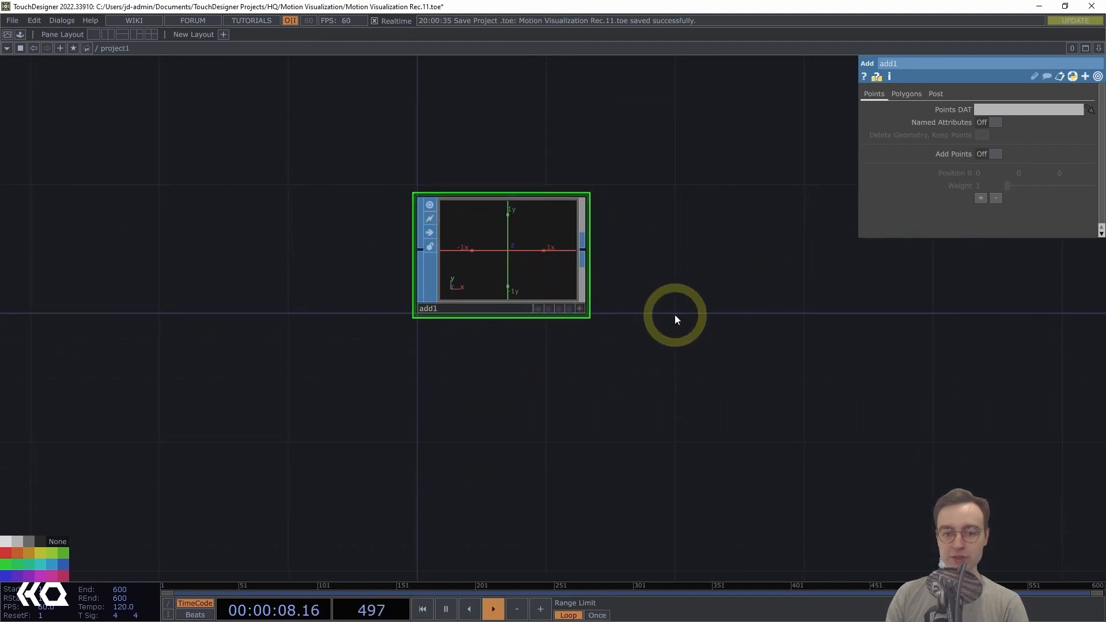
Enable Add Points on the Add SOP, set Polygon 0 to the pattern *, turn Closed on, and inspect the operator's info
{"action": "left_click", "coordinate": [987, 154]}
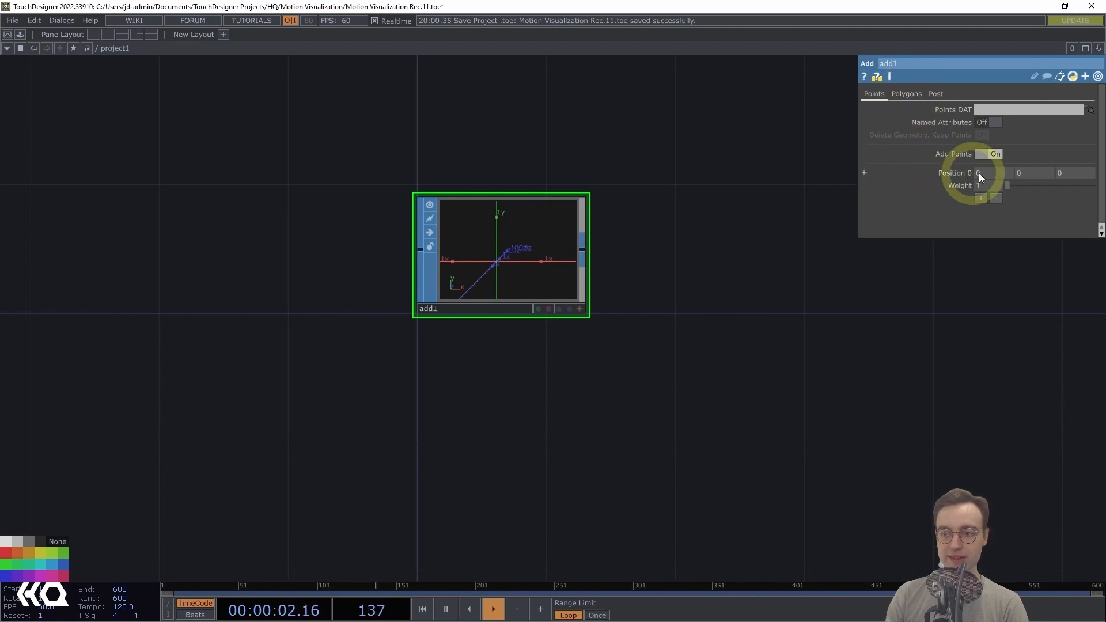
{"action": "left_click", "coordinate": [939, 94]}
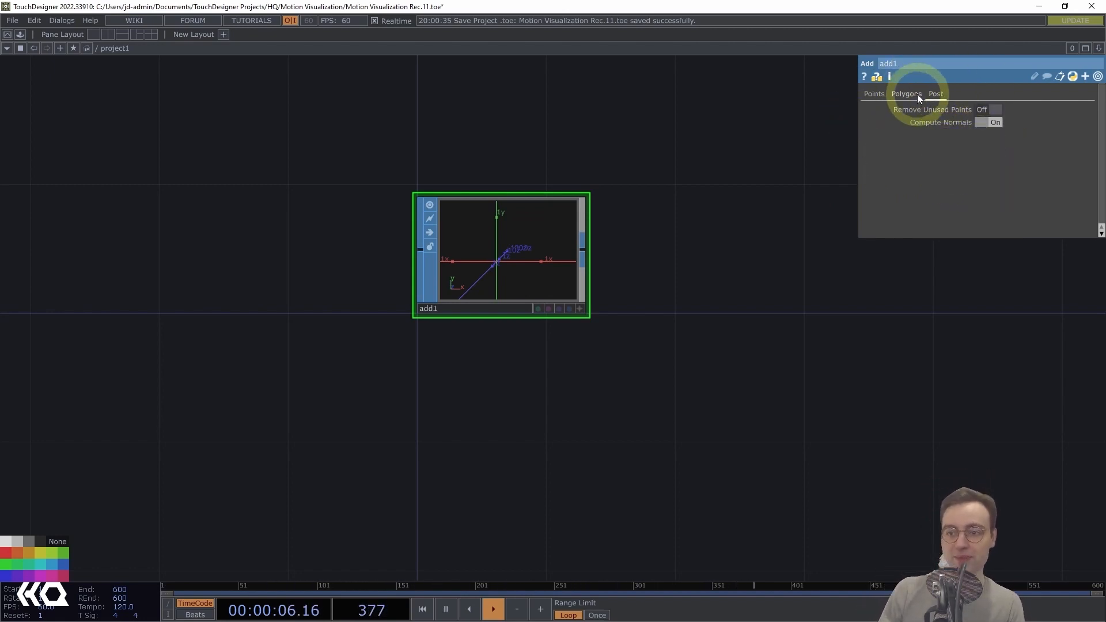
{"action": "left_click", "coordinate": [899, 96]}
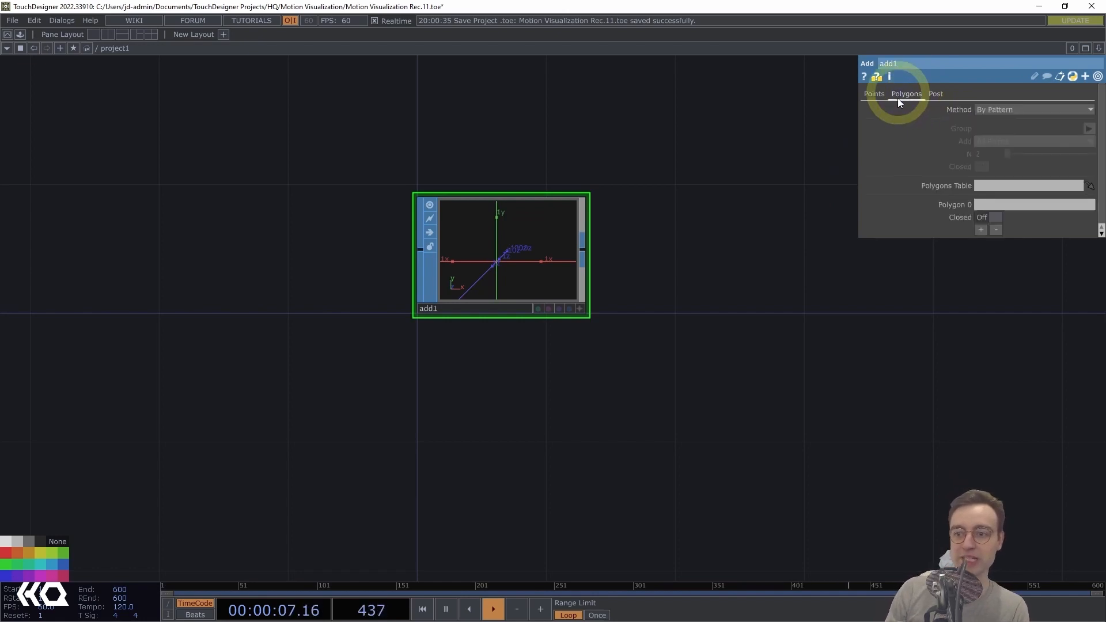
{"action": "left_click", "coordinate": [1003, 203]}
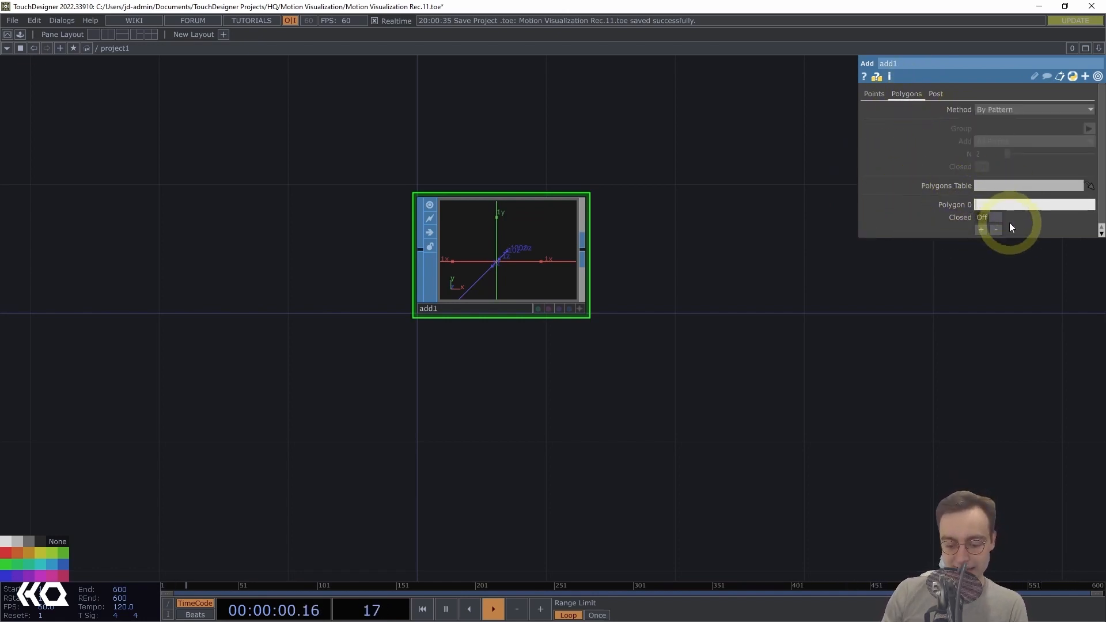
{"action": "type", "text": "*"}
{"action": "key", "text": "Return"}
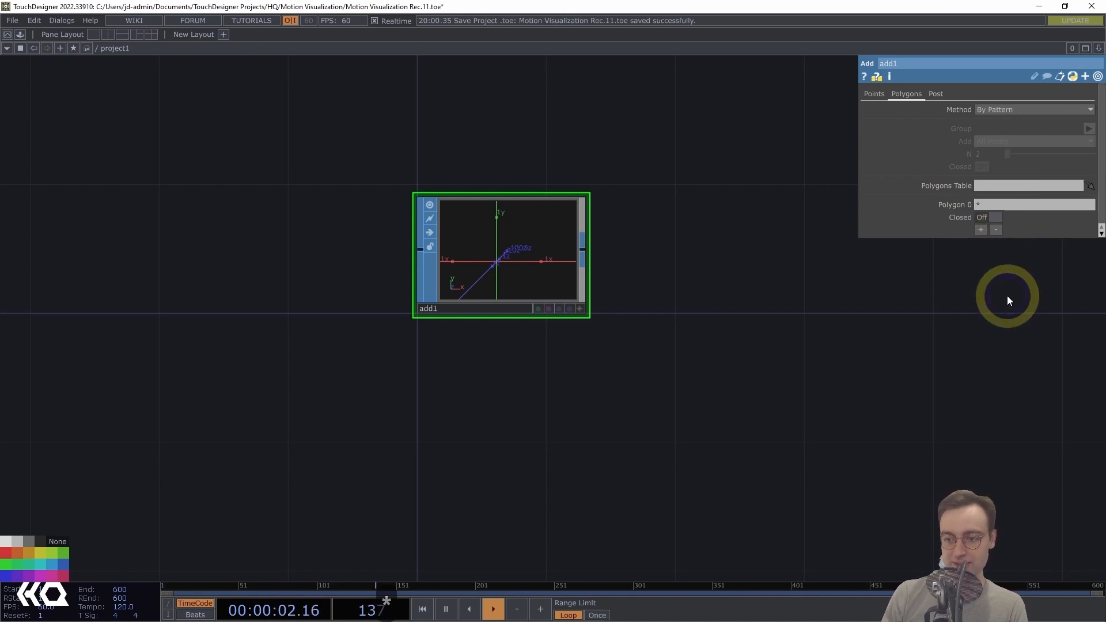
{"action": "left_click", "coordinate": [996, 216]}
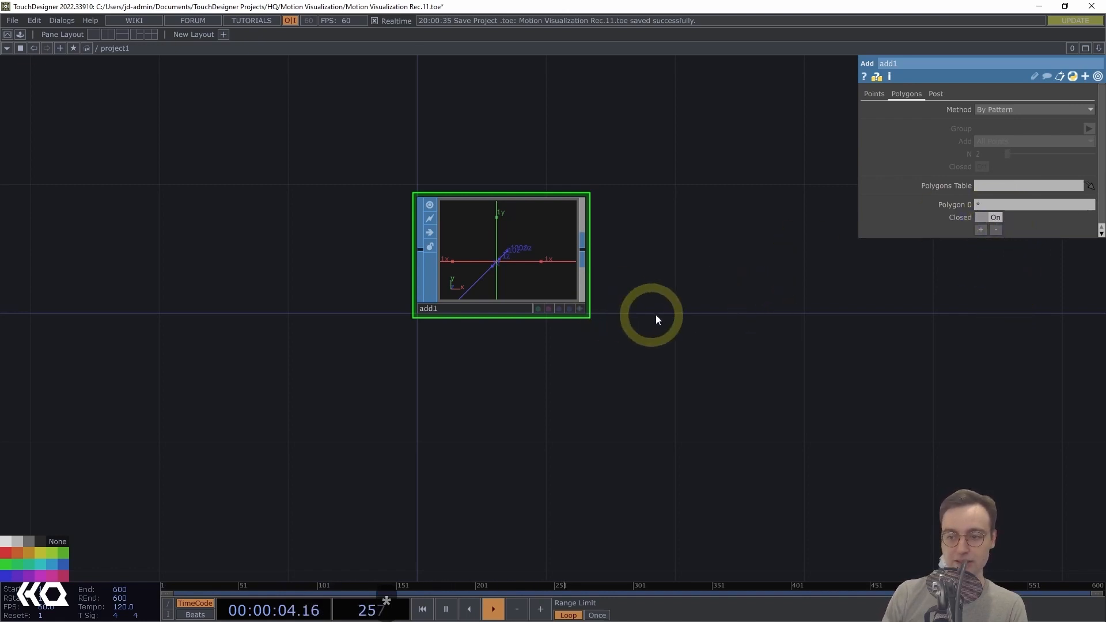
{"action": "middle_click", "coordinate": [510, 253]}
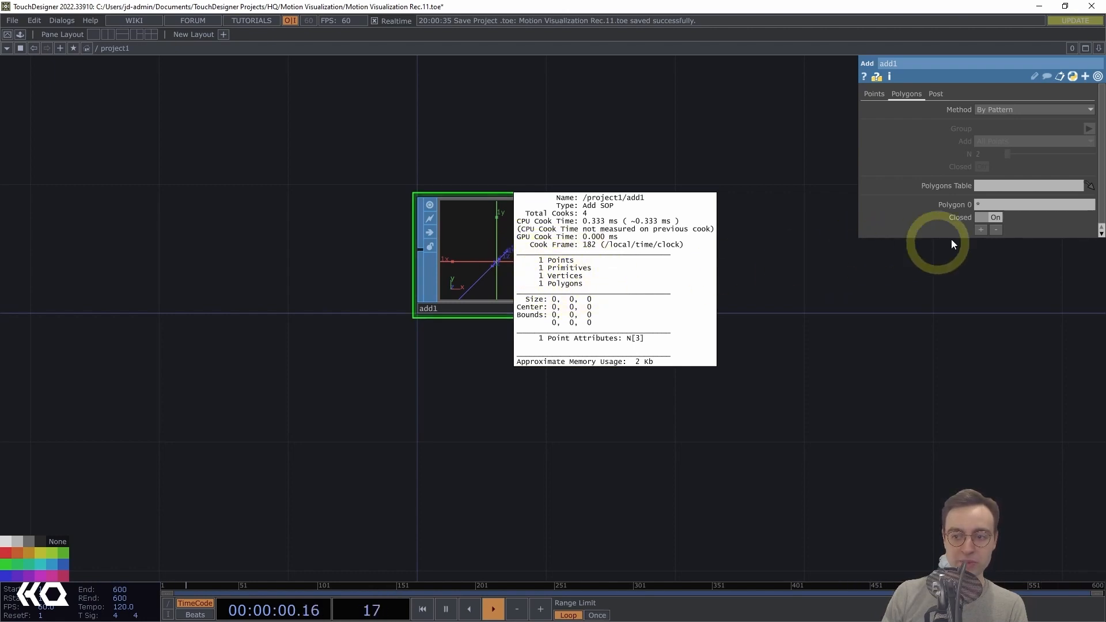
{"action": "left_click", "coordinate": [763, 271]}
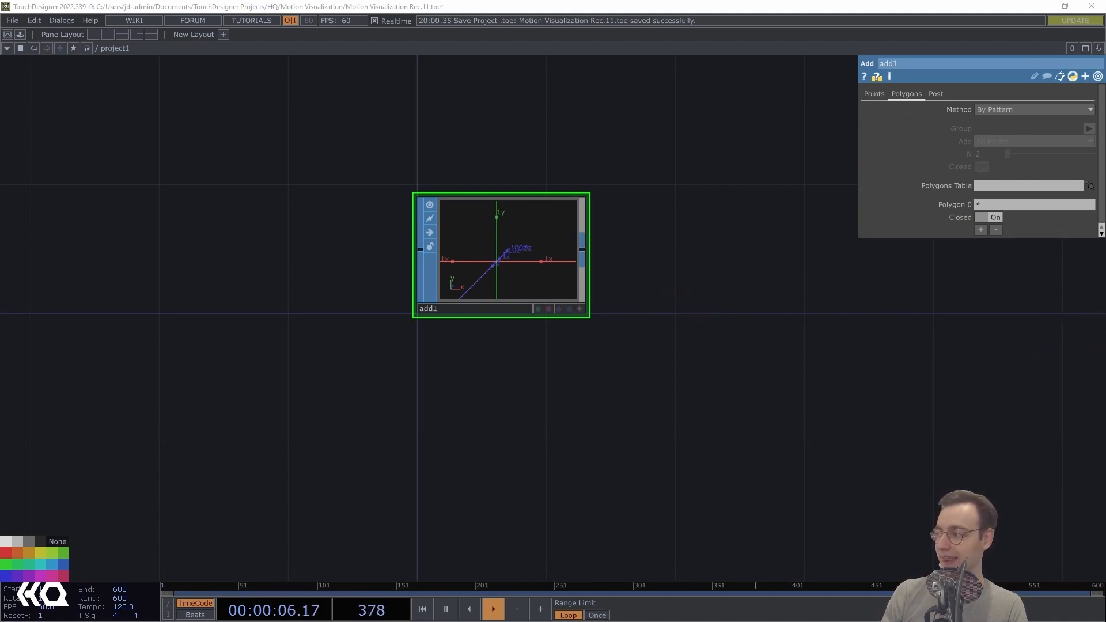
Append a Convert SOP to the output of the Add SOP and place it beside it
{"action": "right_click", "coordinate": [583, 254]}
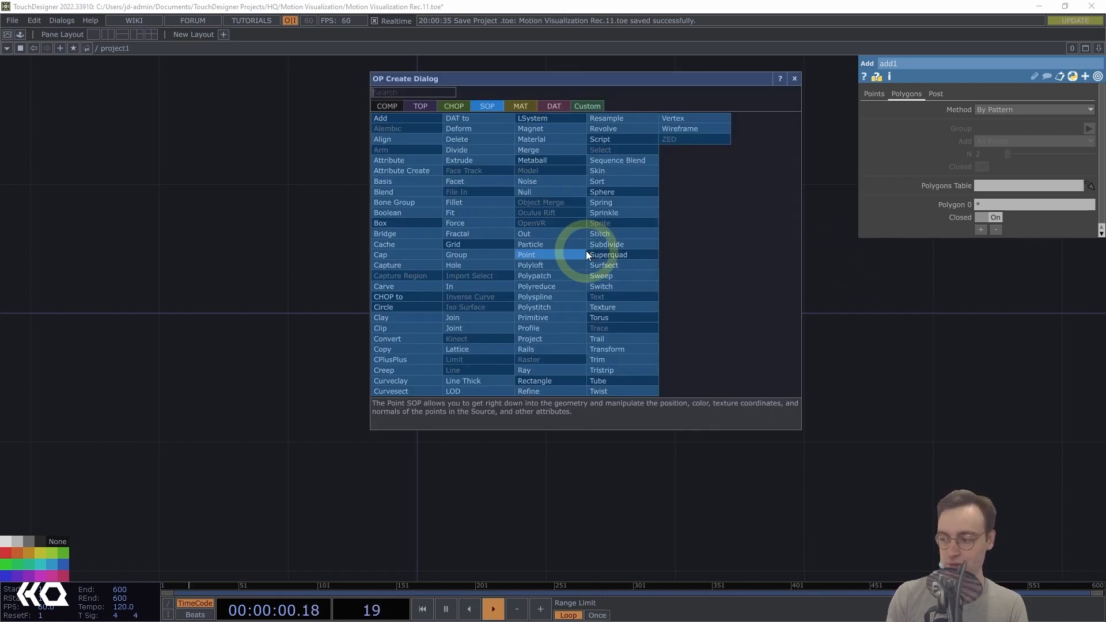
{"action": "type", "text": "conv"}
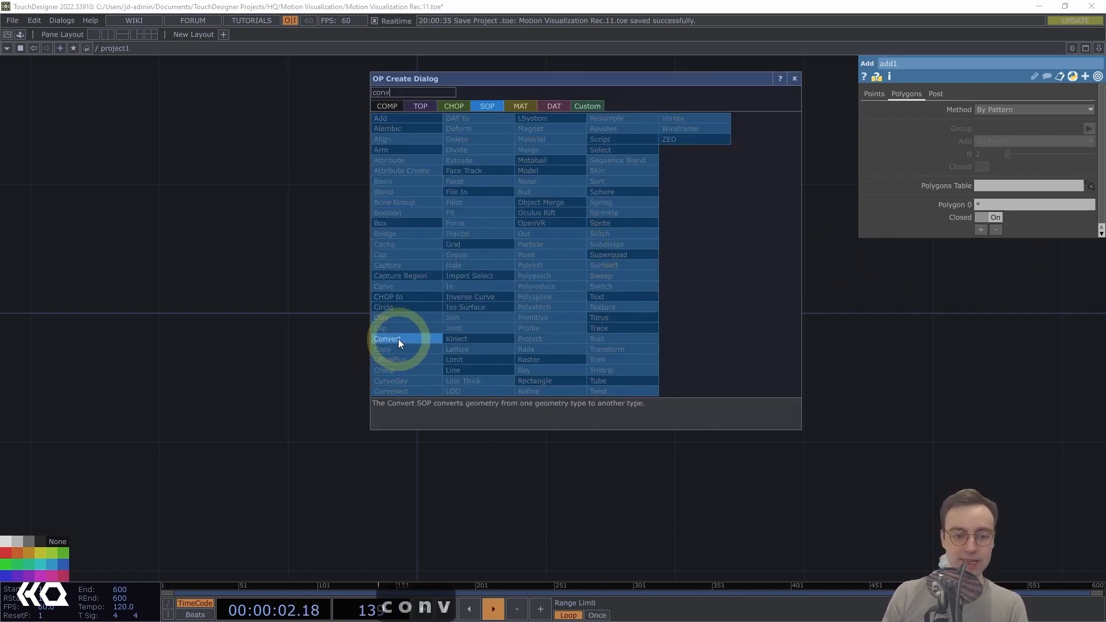
{"action": "left_click", "coordinate": [398, 340]}
{"action": "left_click", "coordinate": [723, 265]}
{"action": "mouse_move", "coordinate": [724, 264]}
{"action": "left_mouse_down"}
{"action": "mouse_move", "coordinate": [707, 239]}
{"action": "mouse_move", "coordinate": [694, 249]}
{"action": "mouse_move", "coordinate": [727, 252]}
{"action": "left_mouse_up"}
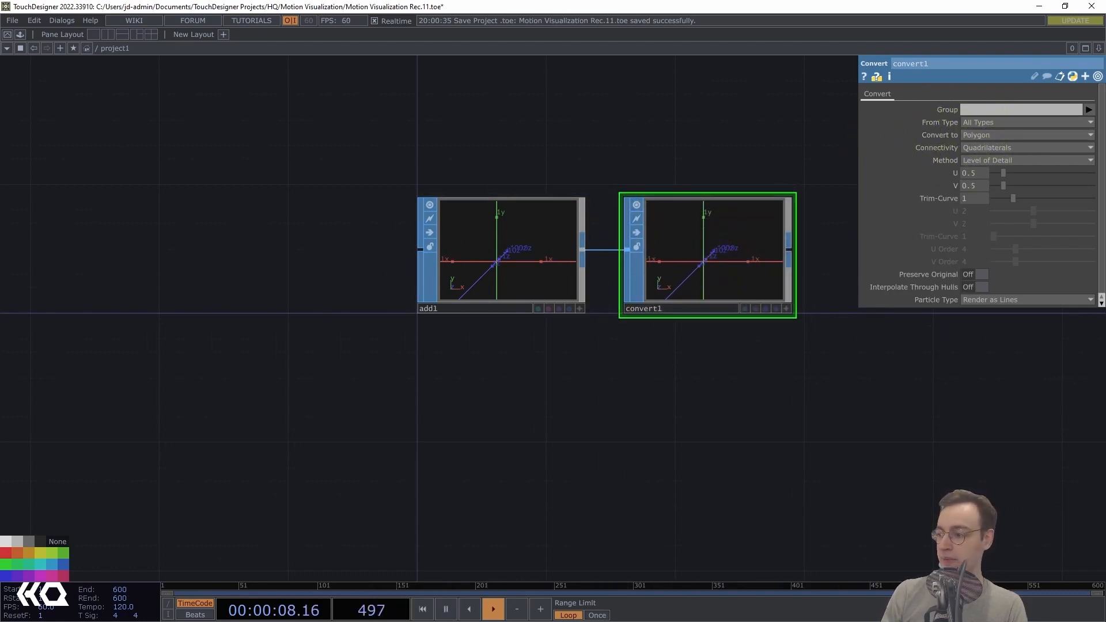
Set the Convert SOP to convert to Particles Per Point, with Particle Type set to Render as Point Sprites
{"action": "left_click", "coordinate": [977, 136]}
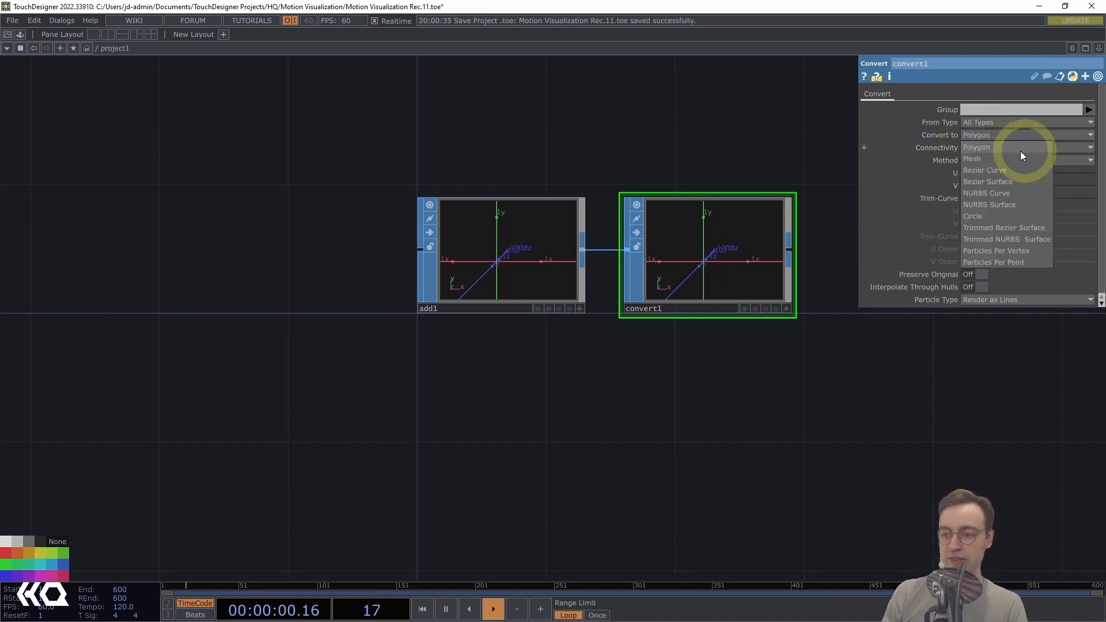
{"action": "left_click", "coordinate": [982, 262]}
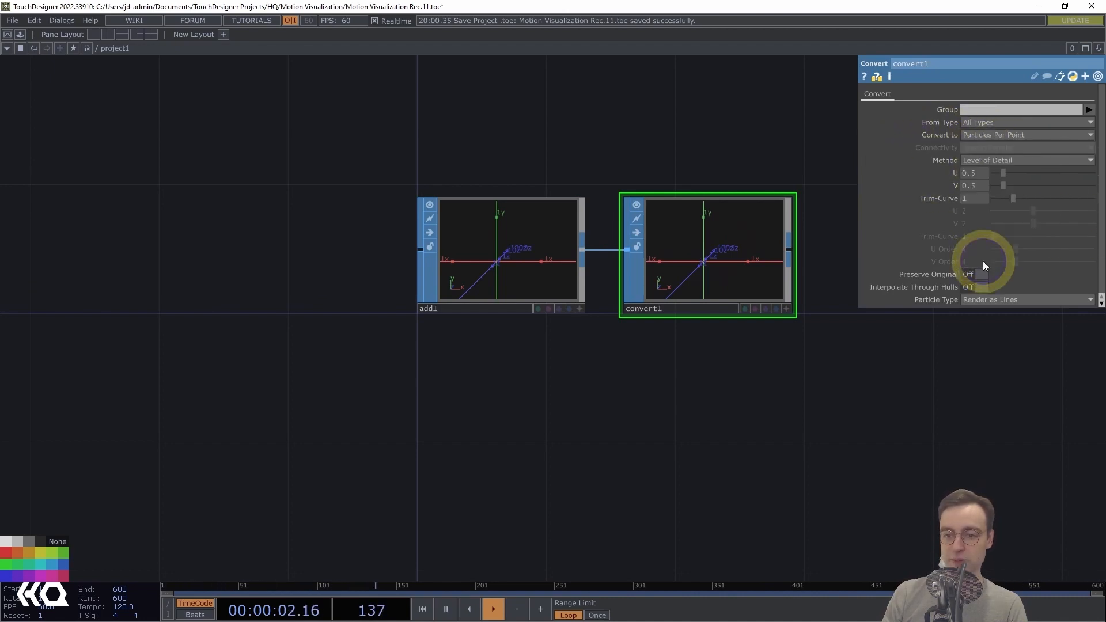
{"action": "left_click_drag", "start_coordinate": [772, 375], "coordinate": [623, 397]}
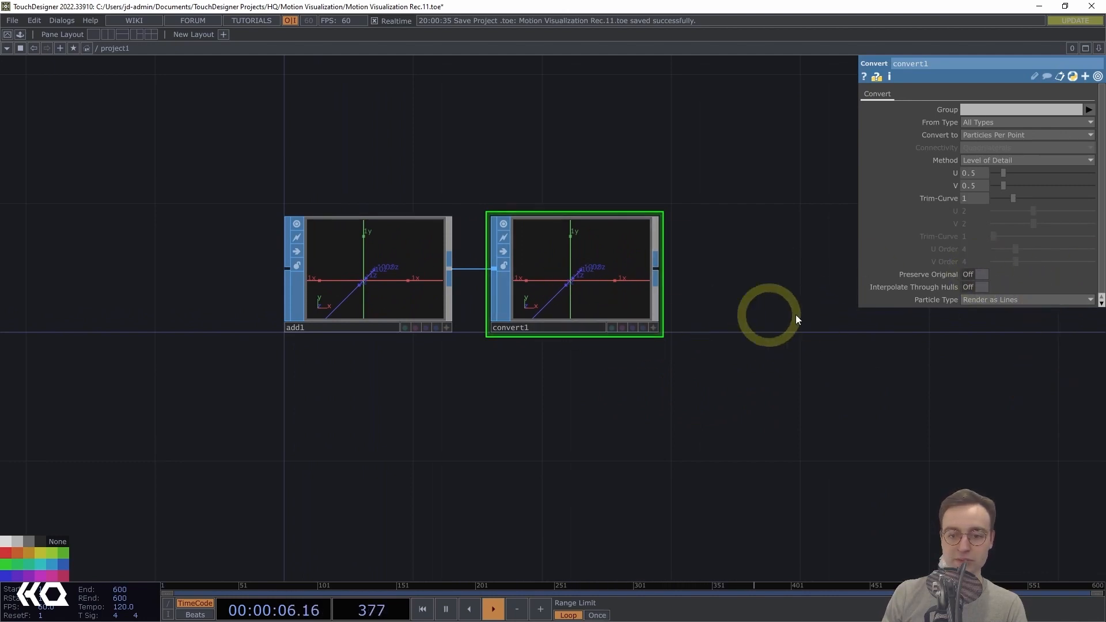
{"action": "left_click", "coordinate": [1012, 301]}
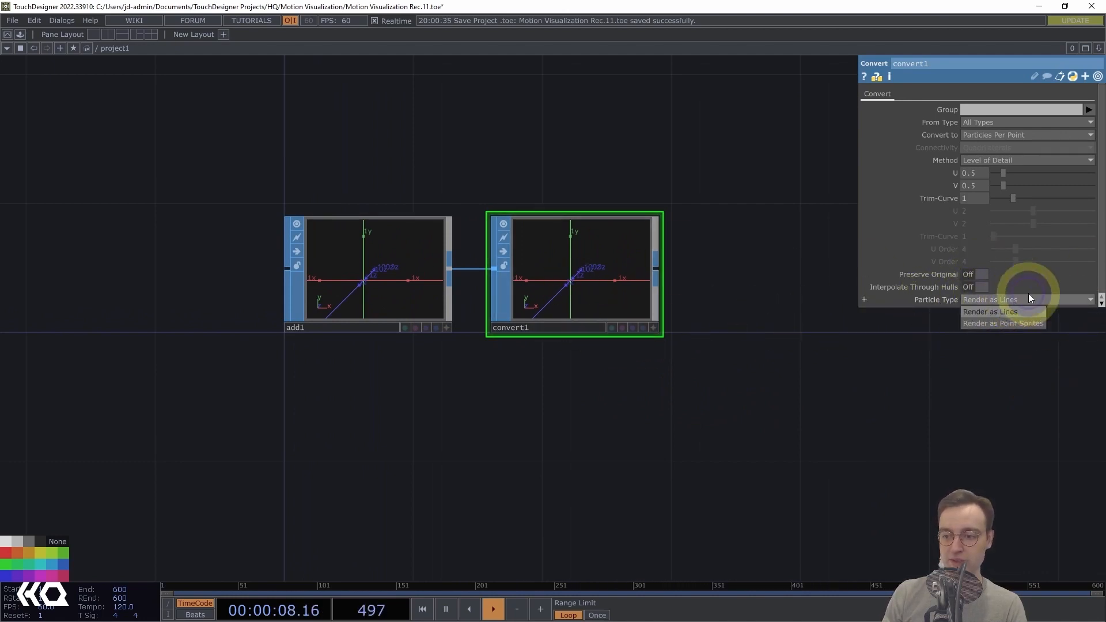
{"action": "left_click", "coordinate": [1009, 324]}
{"action": "left_click_drag", "start_coordinate": [766, 329], "coordinate": [658, 341]}
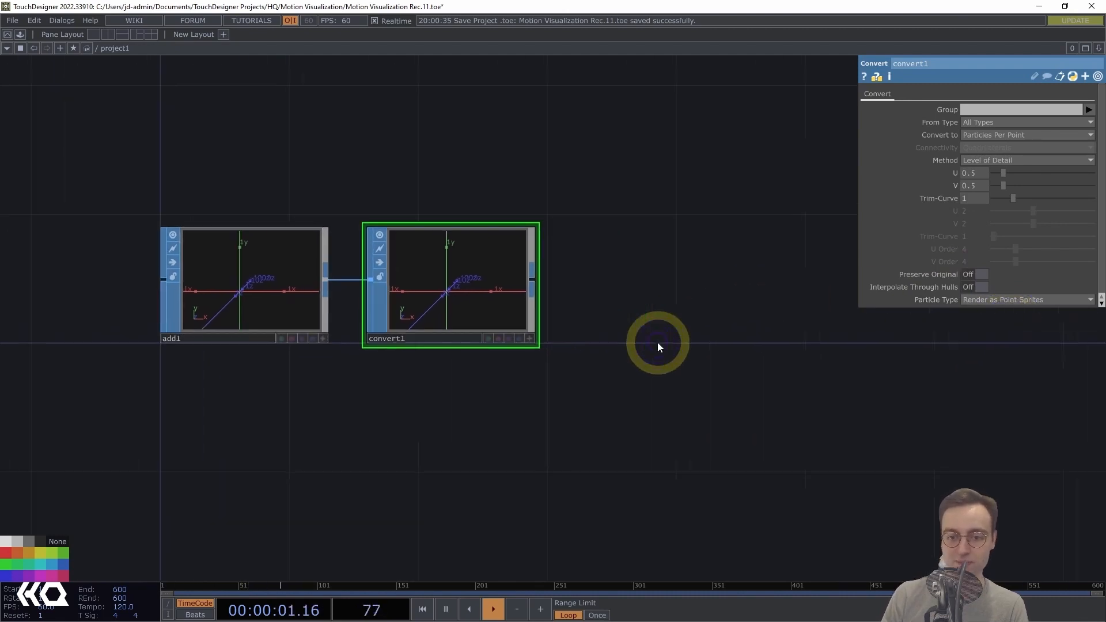
Append a Geometry COMP to the output of the Convert SOP
{"action": "left_click", "coordinate": [531, 278]}
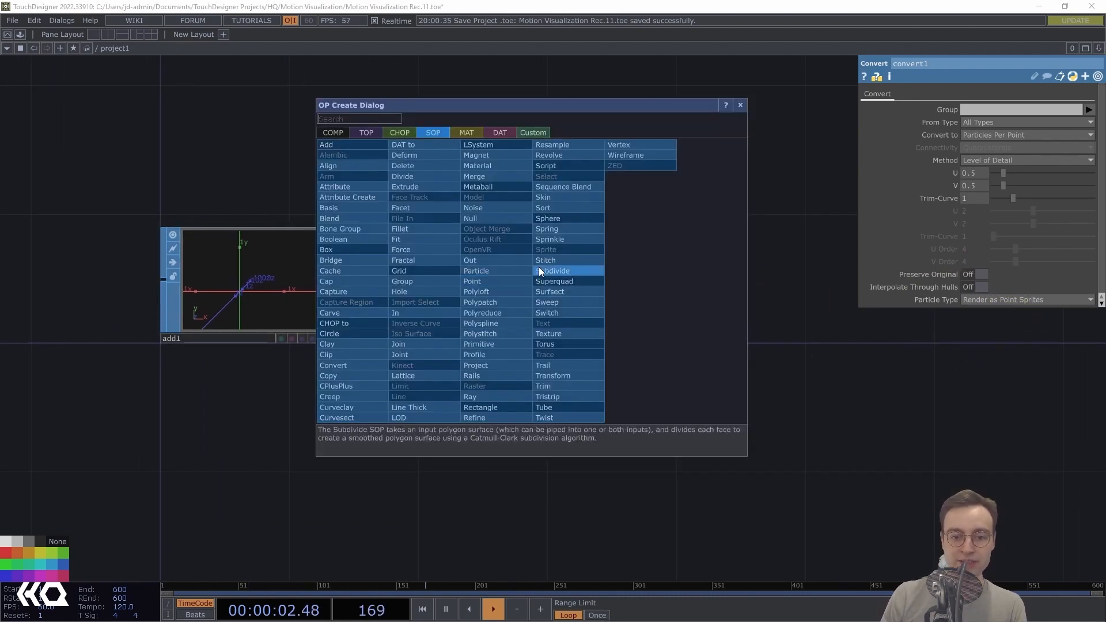
{"action": "left_click", "coordinate": [340, 133]}
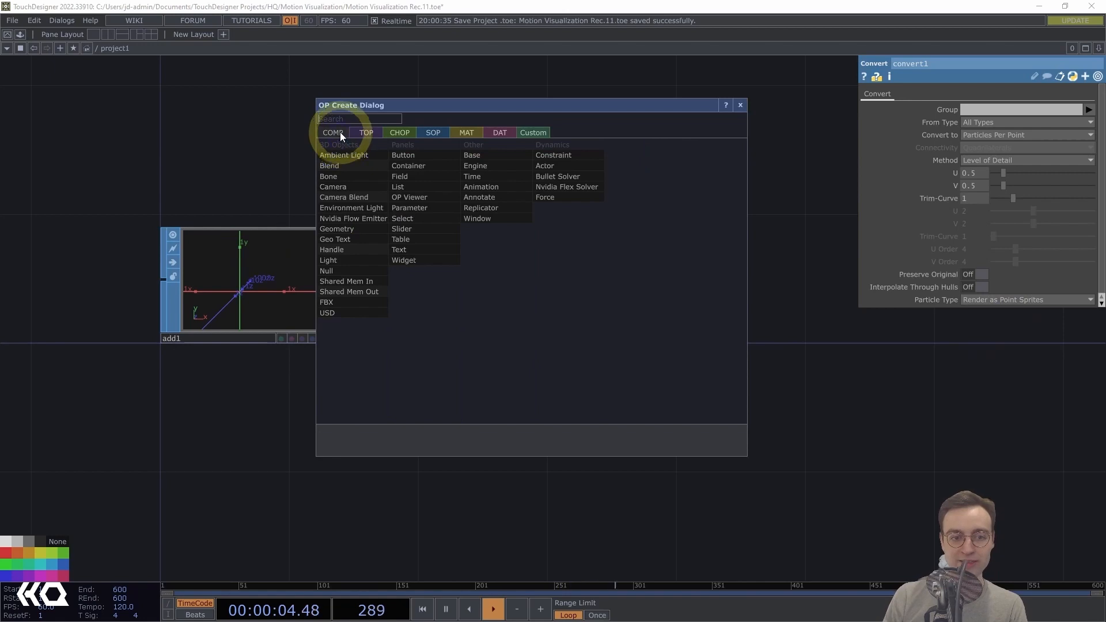
{"action": "left_click", "coordinate": [352, 227]}
{"action": "left_click", "coordinate": [707, 282]}
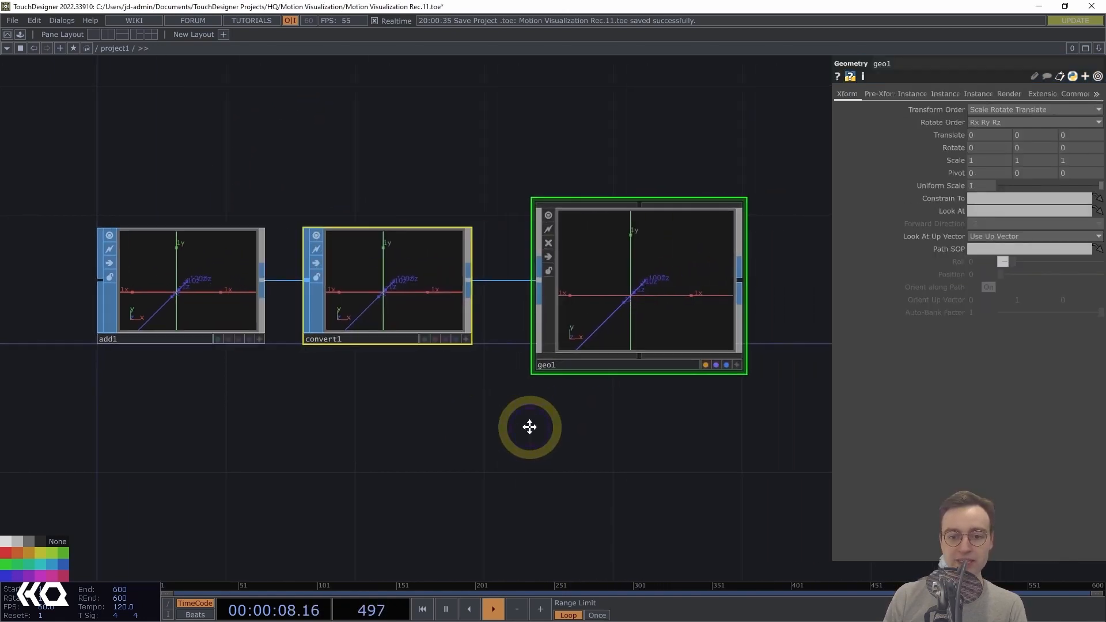
{"action": "left_click_drag", "start_coordinate": [609, 279], "coordinate": [579, 273]}
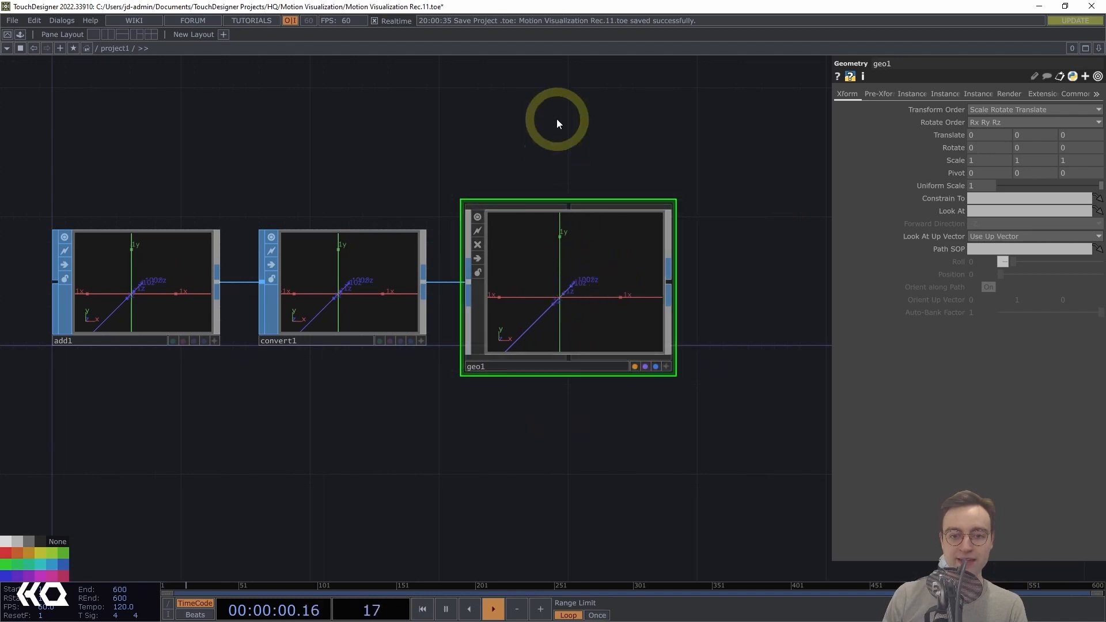
Add a Camera COMP to the network, above and beyond the Geometry COMP
{"action": "left_click_drag", "start_coordinate": [557, 122], "coordinate": [558, 191]}
{"action": "scroll", "coordinate": [581, 189], "scroll_direction": "down", "scroll_amount": 3}
{"action": "scroll", "coordinate": [583, 188], "scroll_direction": "down", "scroll_amount": 1}
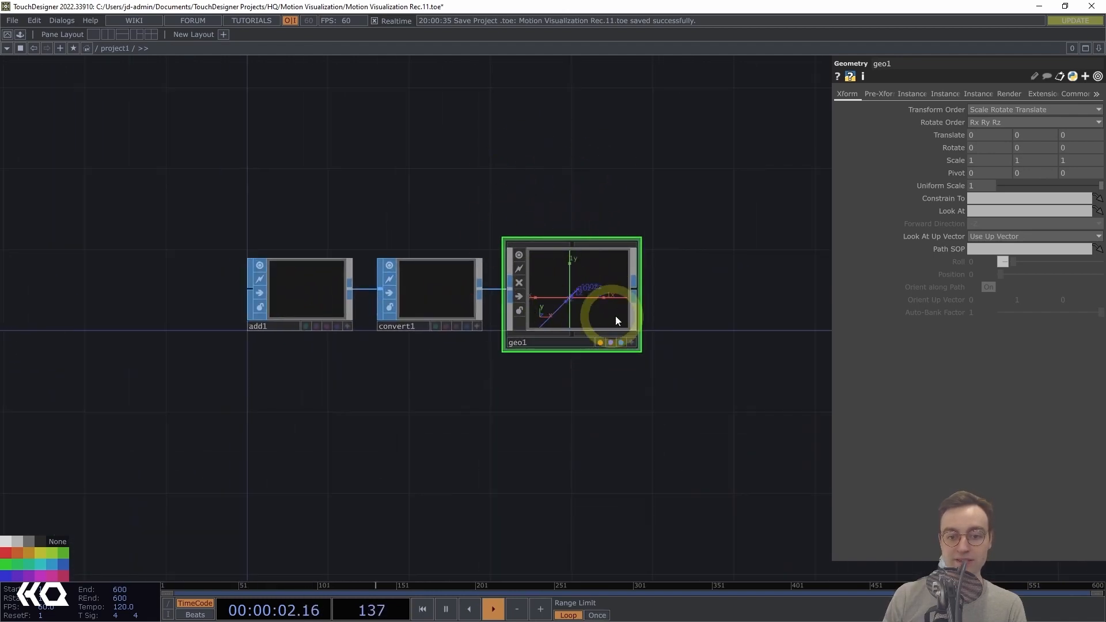
{"action": "left_click_drag", "start_coordinate": [679, 294], "coordinate": [633, 293]}
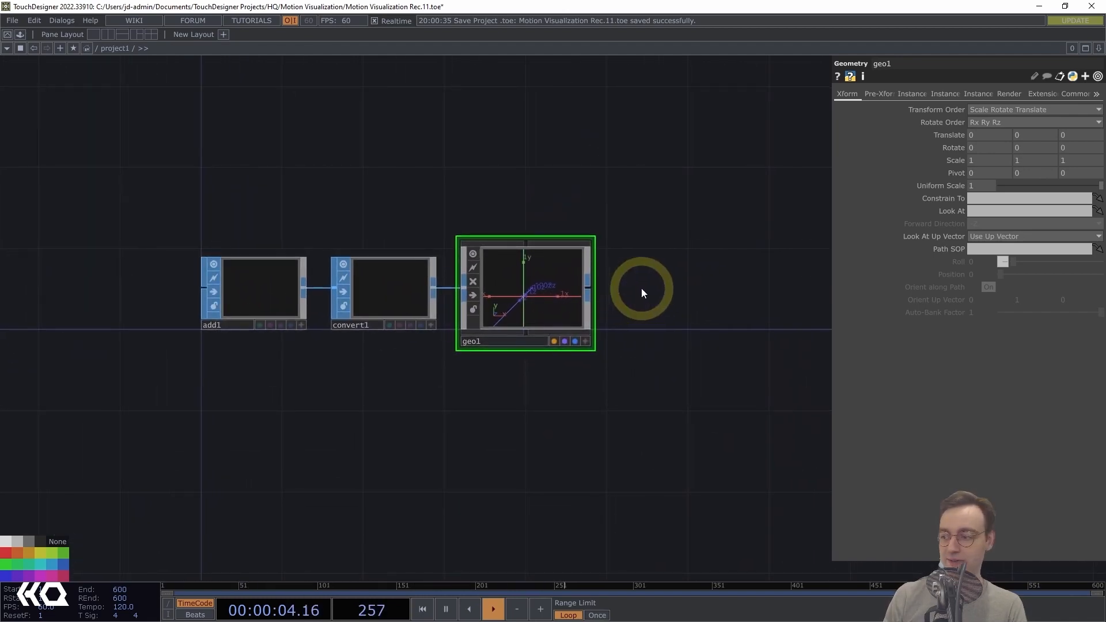
{"action": "left_click_drag", "start_coordinate": [650, 281], "coordinate": [638, 278]}
{"action": "left_click_drag", "start_coordinate": [538, 208], "coordinate": [506, 218]}
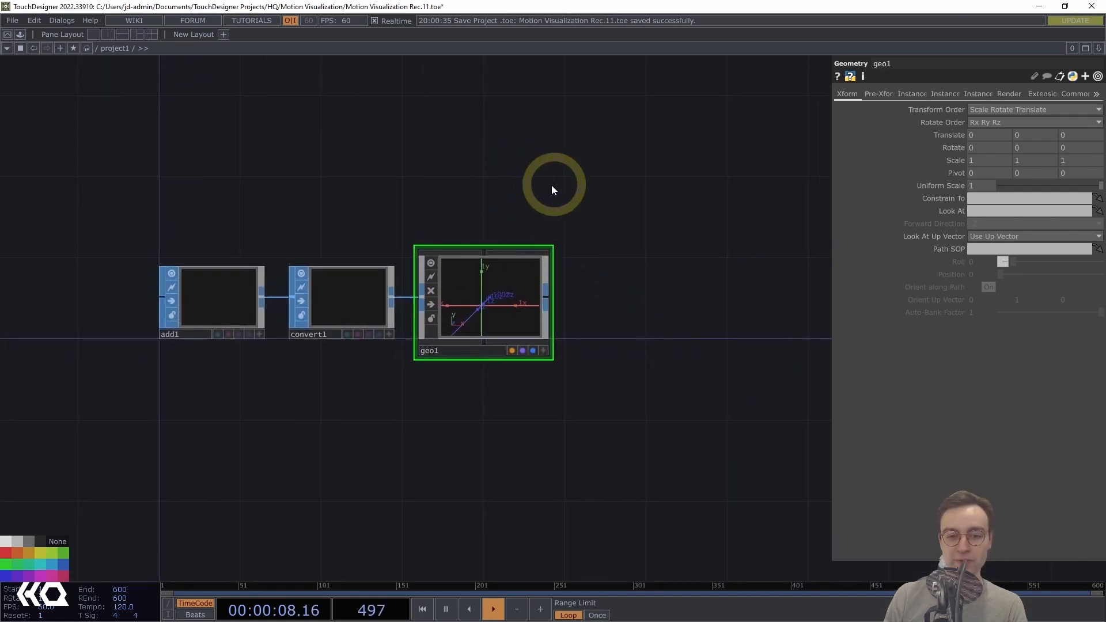
{"action": "left_click_drag", "start_coordinate": [551, 183], "coordinate": [544, 187]}
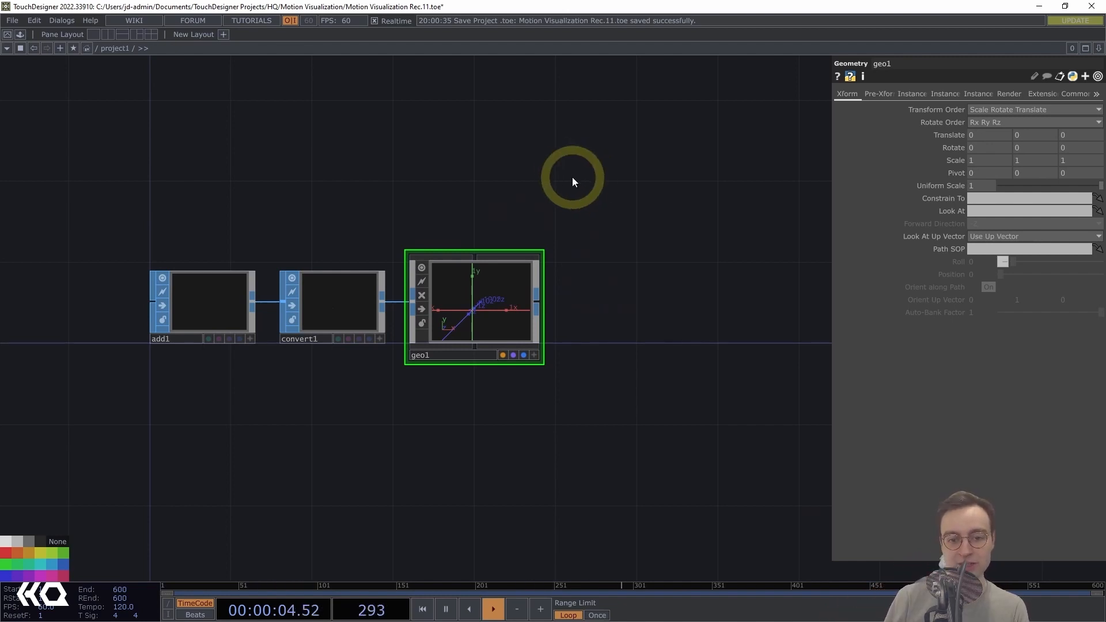
{"action": "key", "text": "Tab"}
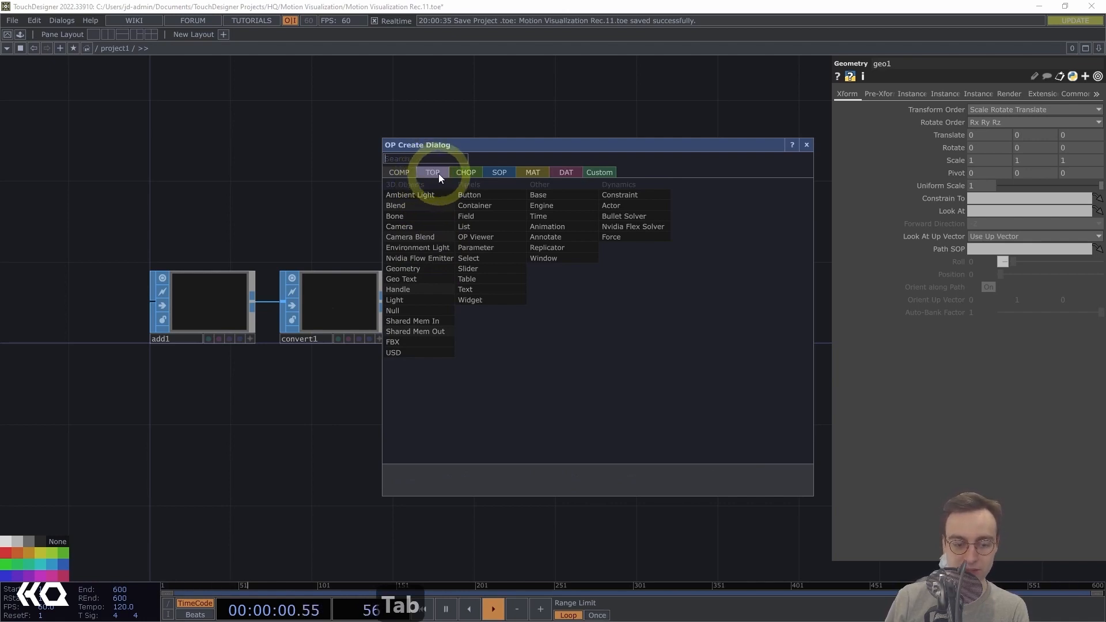
{"action": "type", "text": "ca"}
{"action": "left_click", "coordinate": [424, 221]}
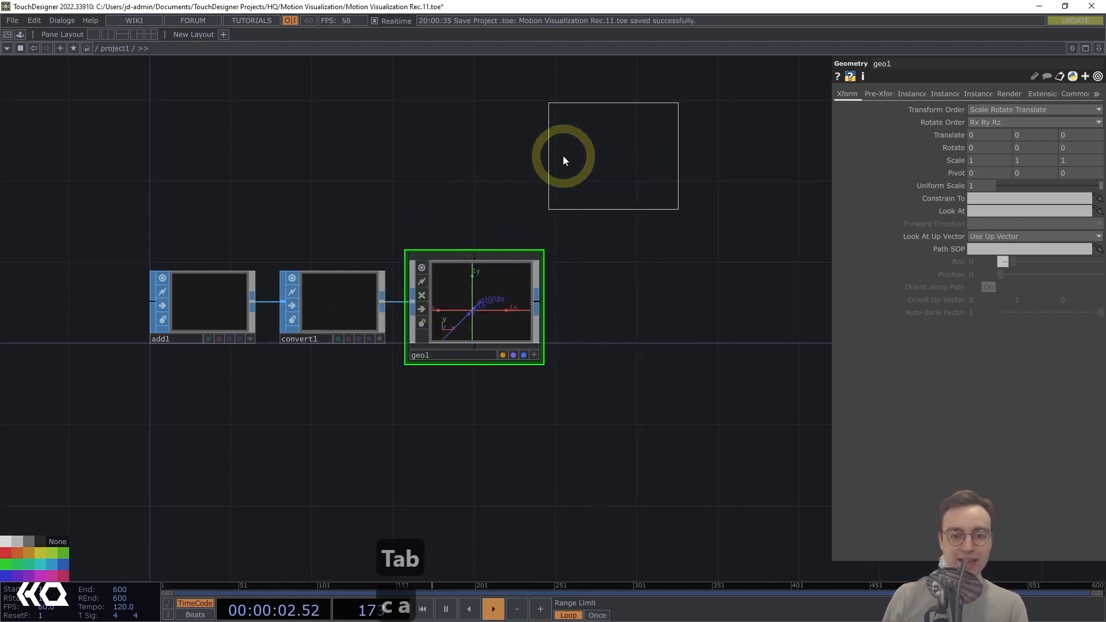
{"action": "left_click", "coordinate": [660, 178]}
Add a Line MAT above the Geometry COMP and assign it as that component's material
{"action": "key", "text": "Tab"}
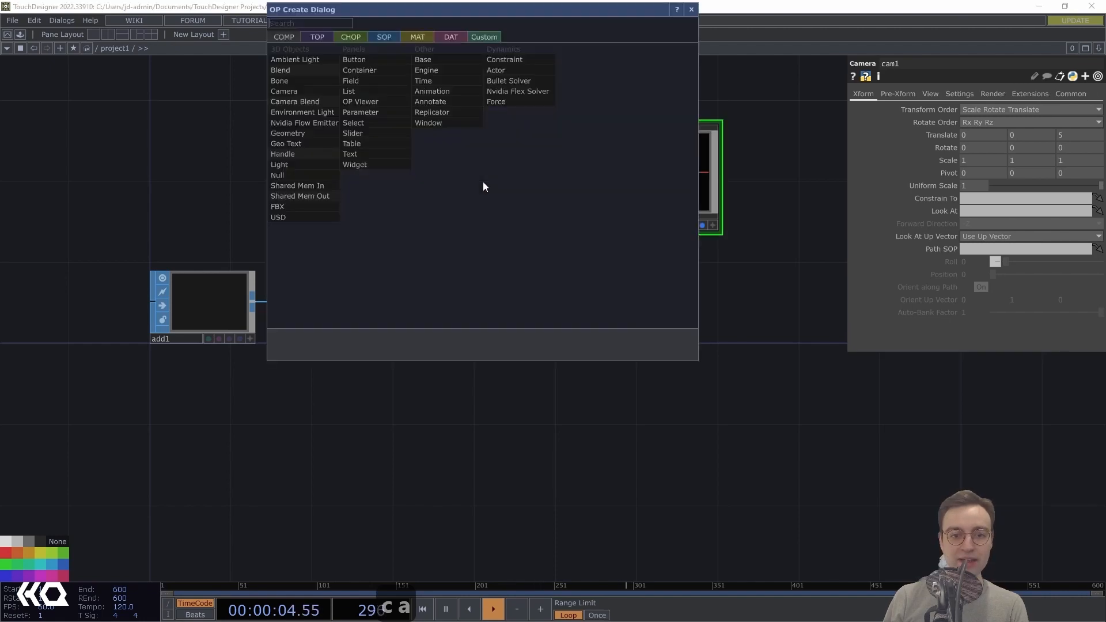
{"action": "left_click", "coordinate": [418, 38]}
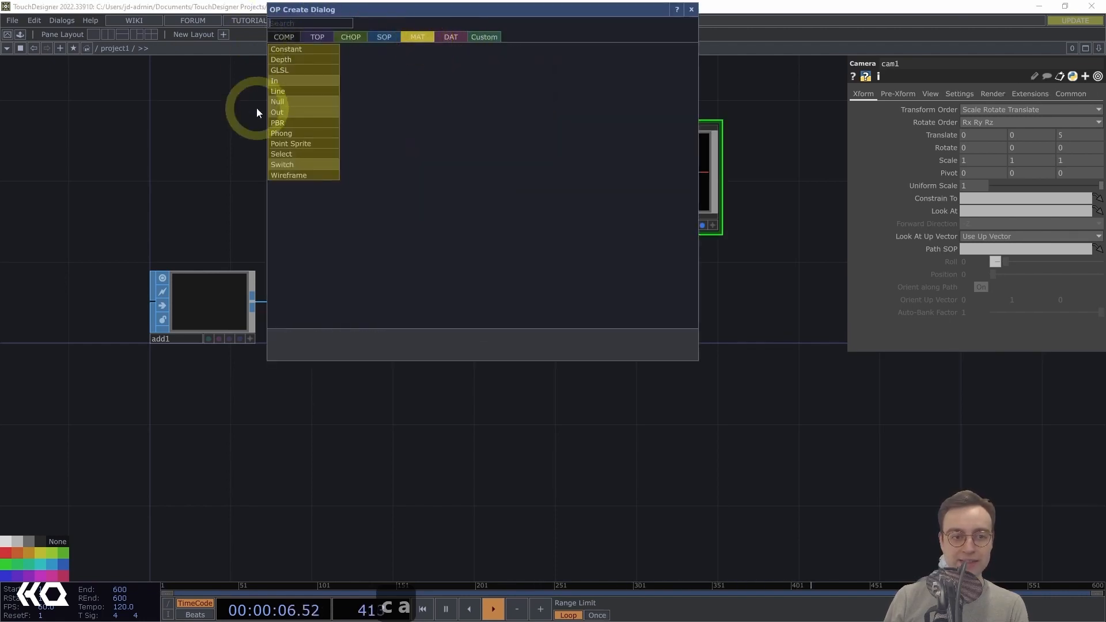
{"action": "left_click", "coordinate": [293, 91]}
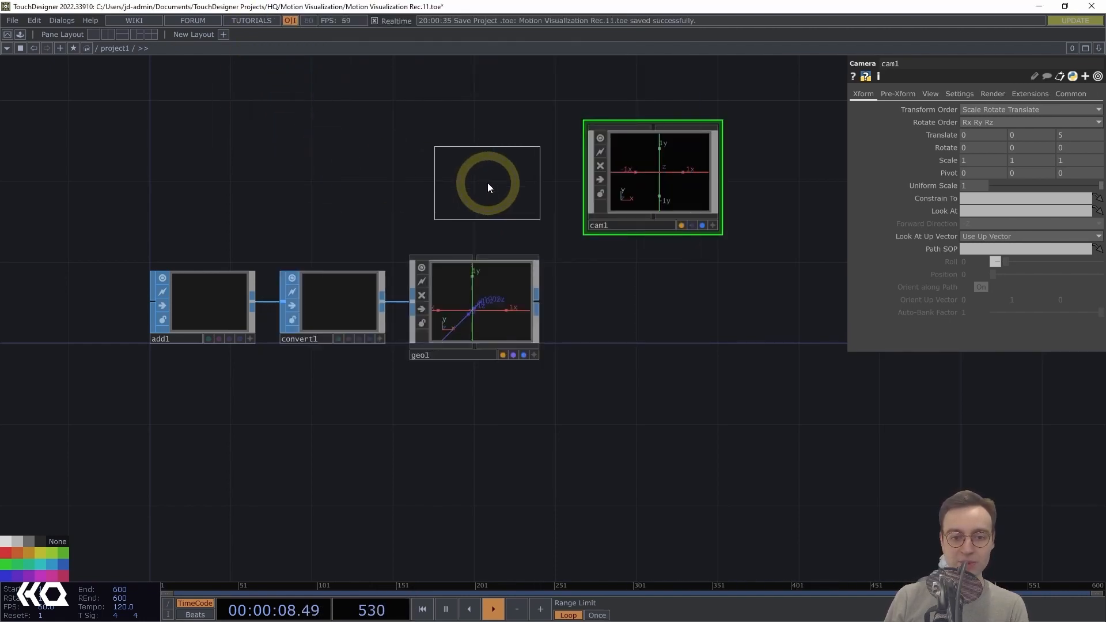
{"action": "left_click", "coordinate": [488, 182]}
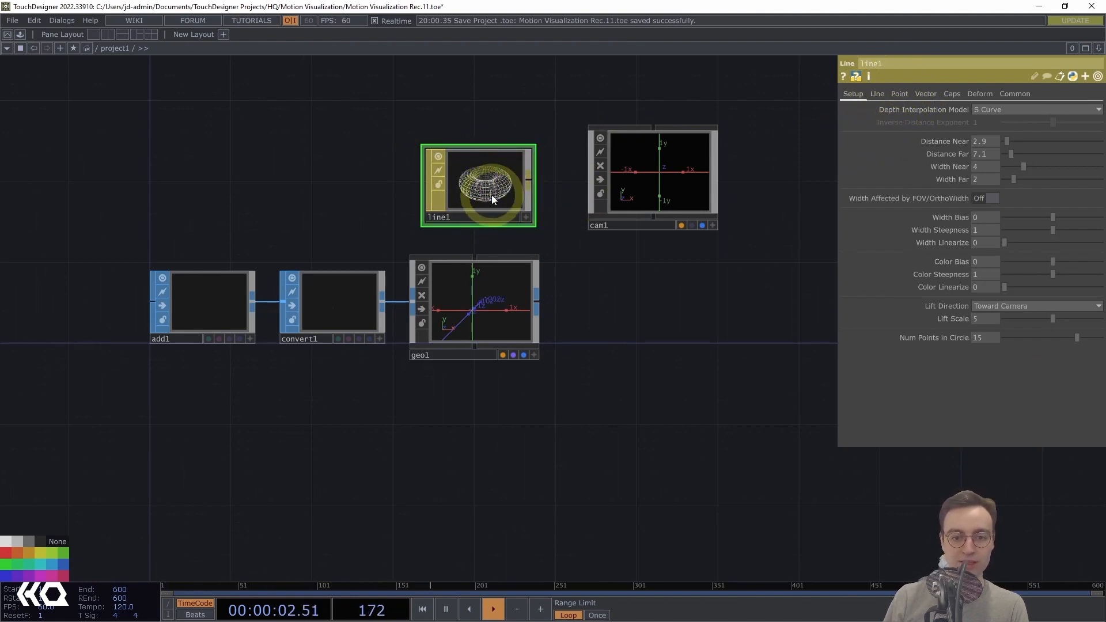
{"action": "left_click_drag", "start_coordinate": [492, 195], "coordinate": [492, 296]}
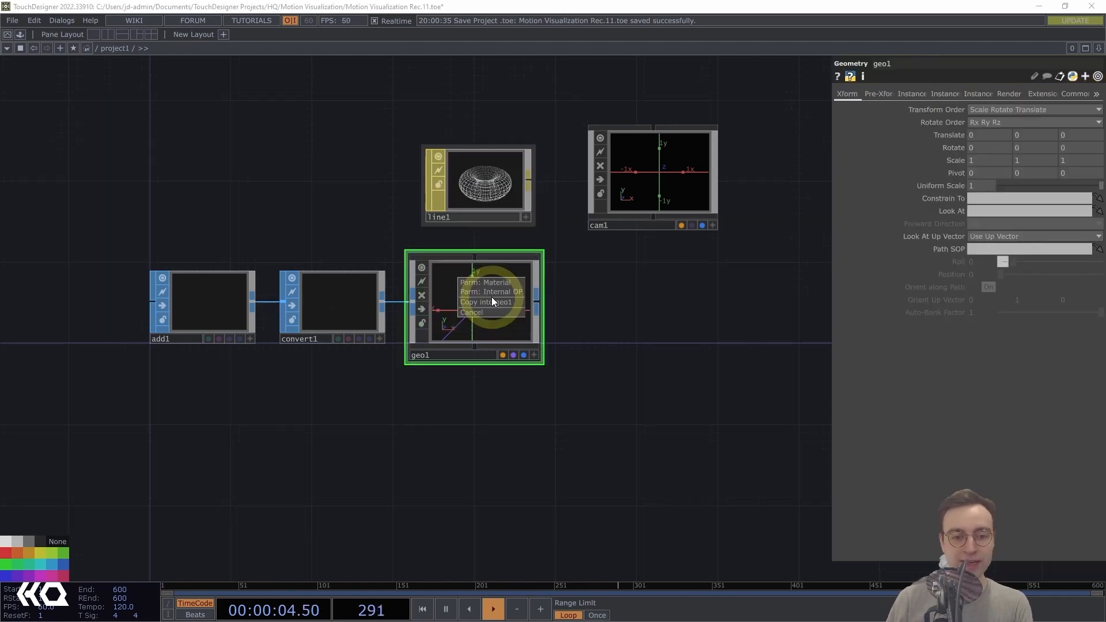
{"action": "left_click", "coordinate": [505, 282]}
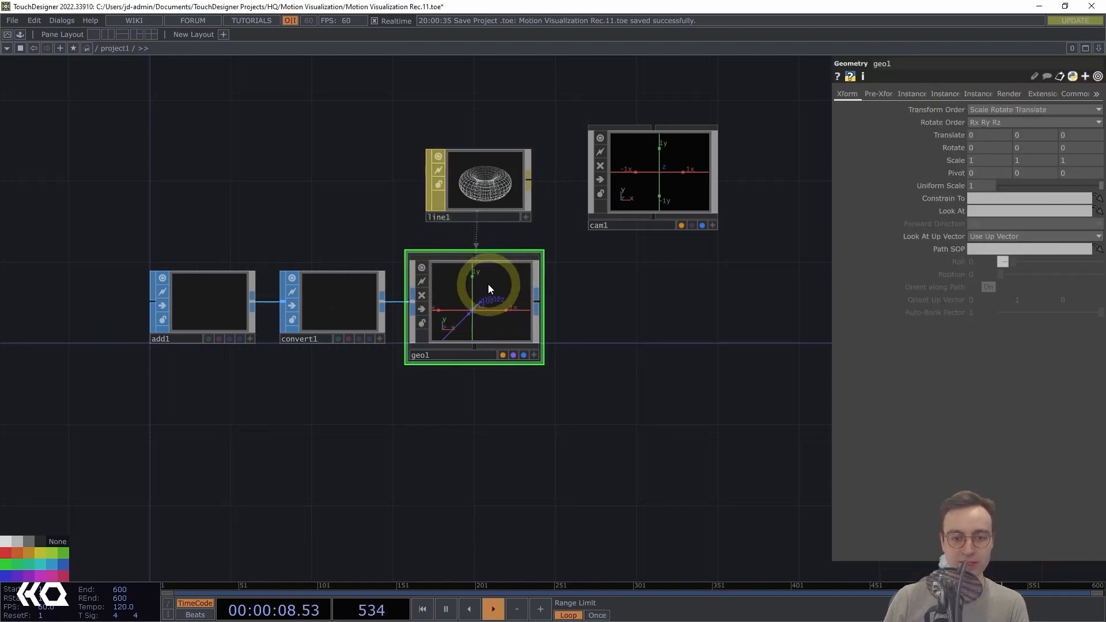
Turn on Draw Points in the Line MAT, with Point Size Multiplier 2, white Point Near Color, and Specify Point Far Color off
{"action": "left_click", "coordinate": [489, 180]}
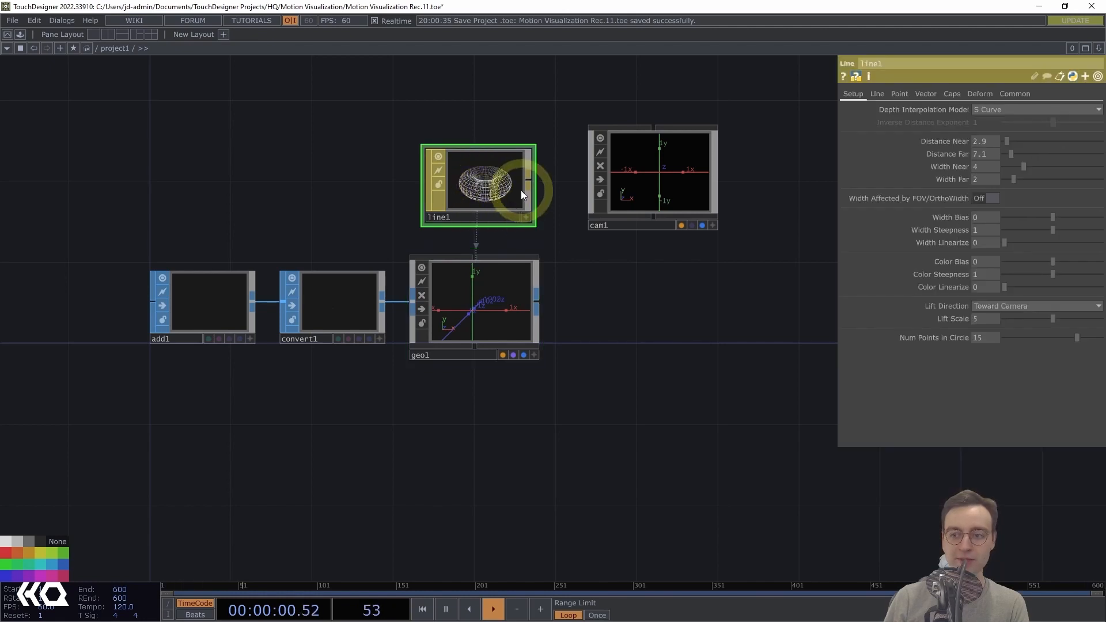
{"action": "left_click", "coordinate": [900, 94]}
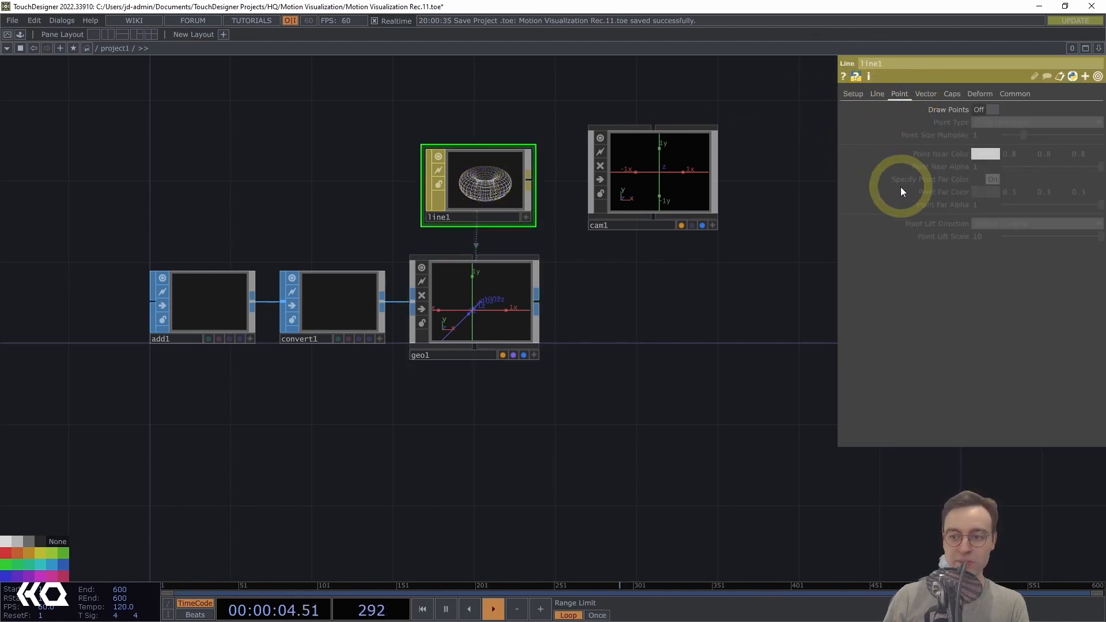
{"action": "left_click", "coordinate": [990, 110]}
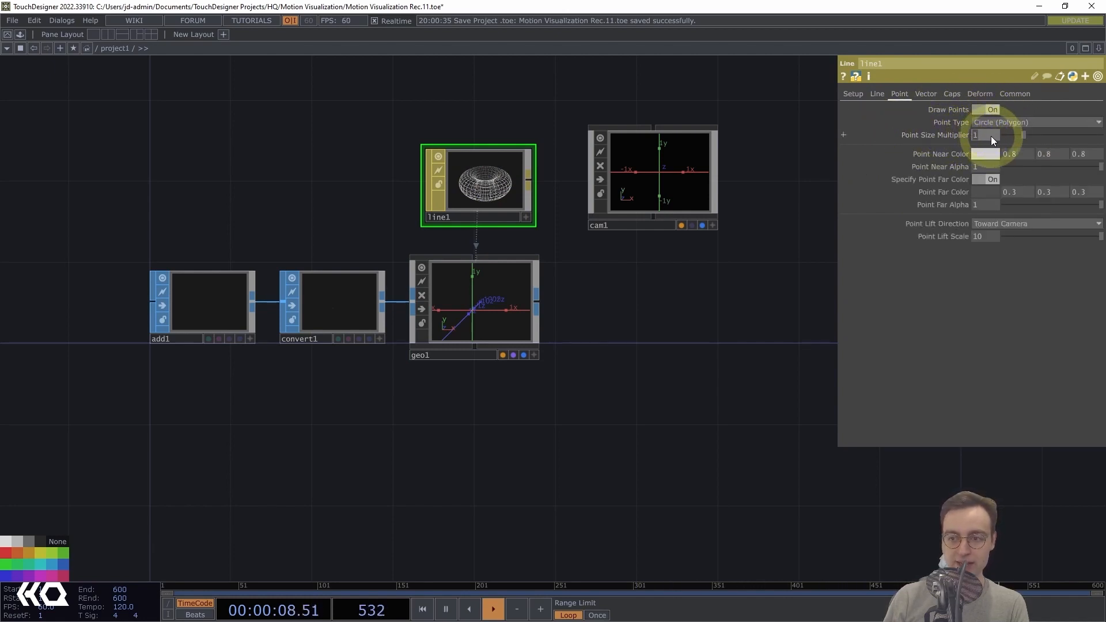
{"action": "type", "text": "2"}
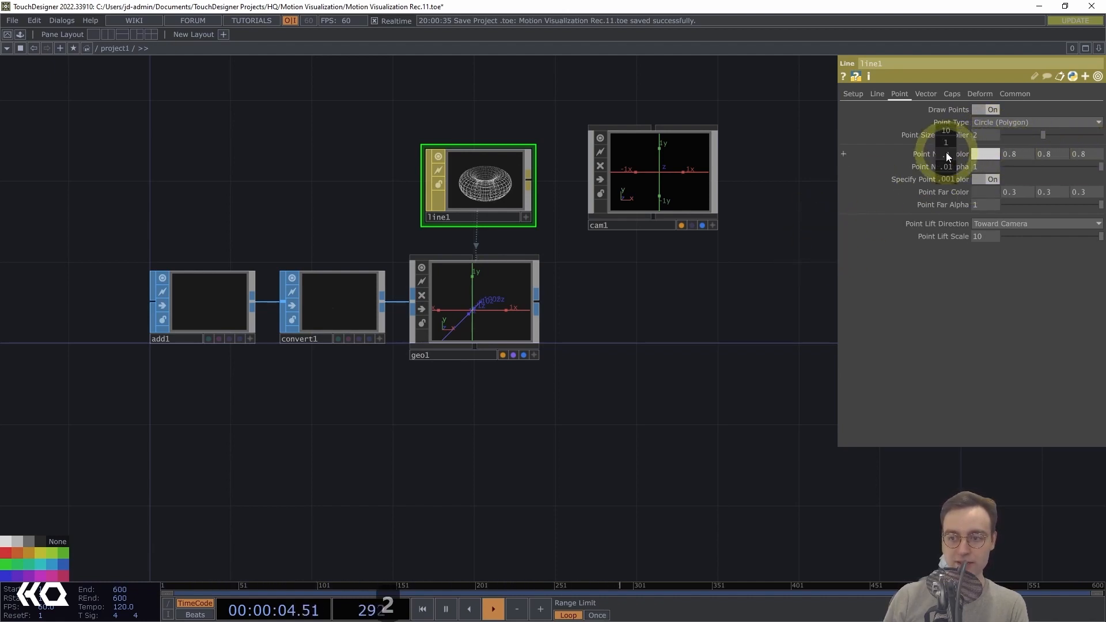
{"action": "middle_click_drag", "start_coordinate": [946, 152], "coordinate": [992, 158]}
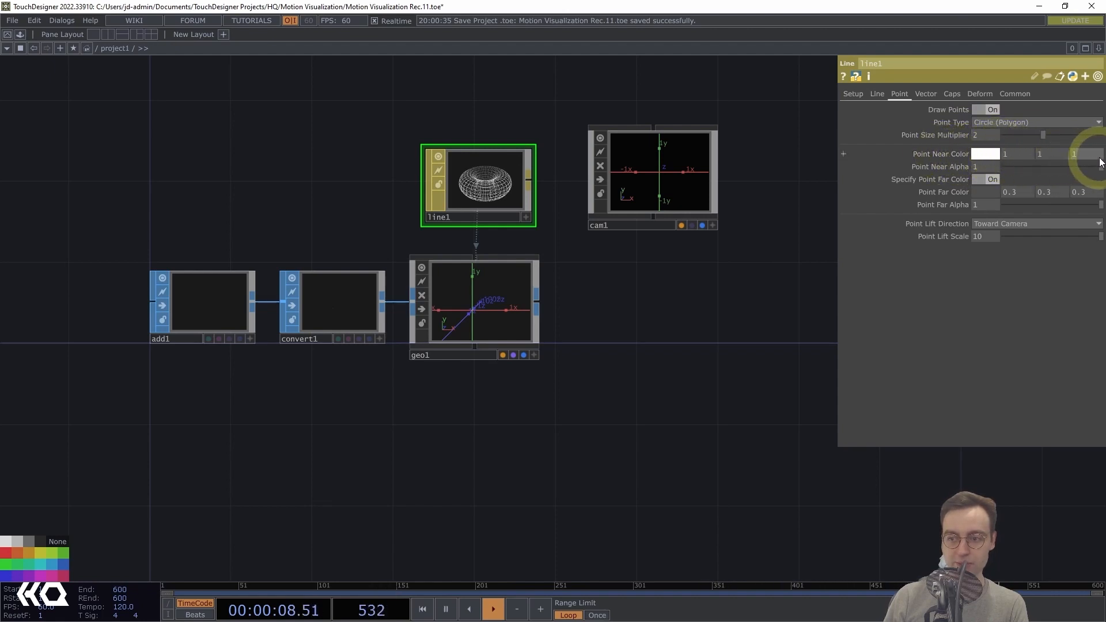
{"action": "left_click", "coordinate": [998, 180]}
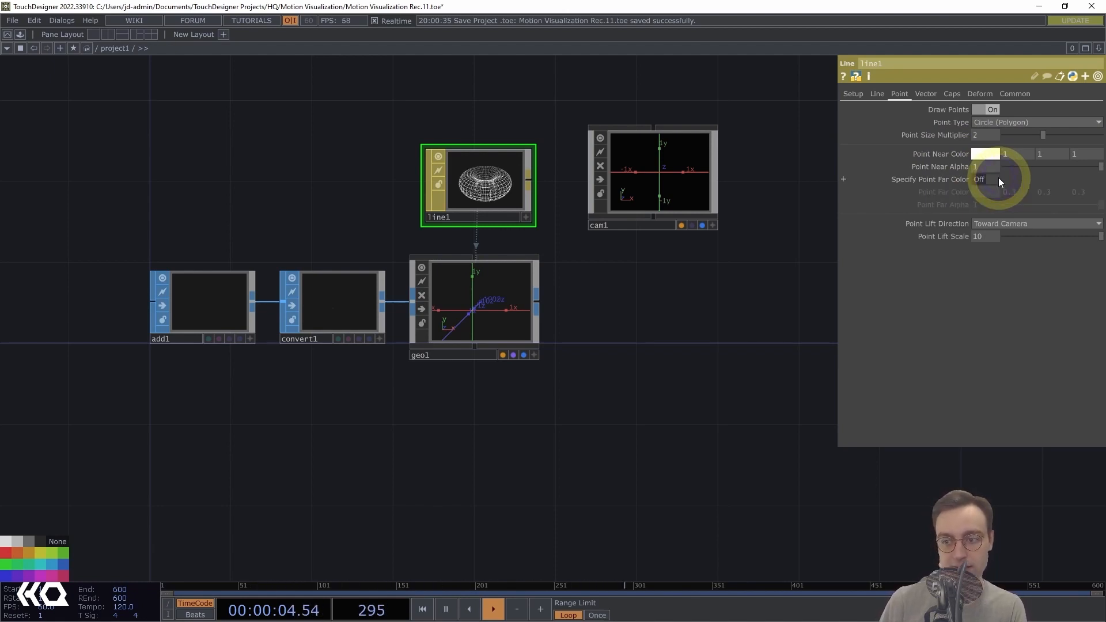
Set the Camera COMP's Z translation to 2
{"action": "left_click_drag", "start_coordinate": [593, 295], "coordinate": [544, 316]}
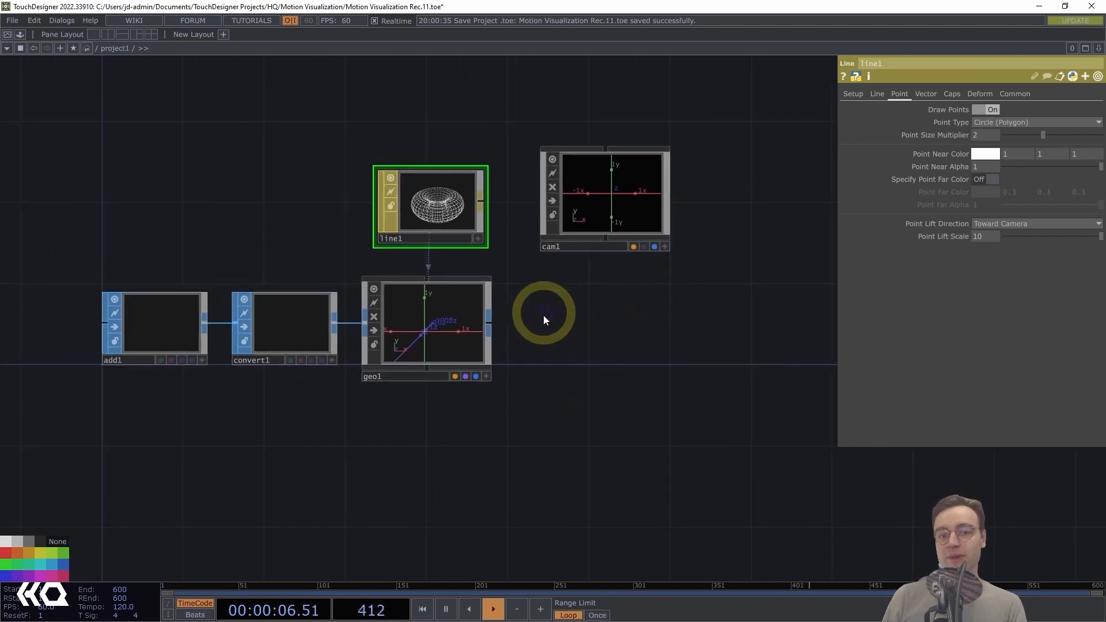
{"action": "scroll", "coordinate": [552, 316], "scroll_direction": "up", "scroll_amount": 1}
{"action": "left_click", "coordinate": [618, 202]}
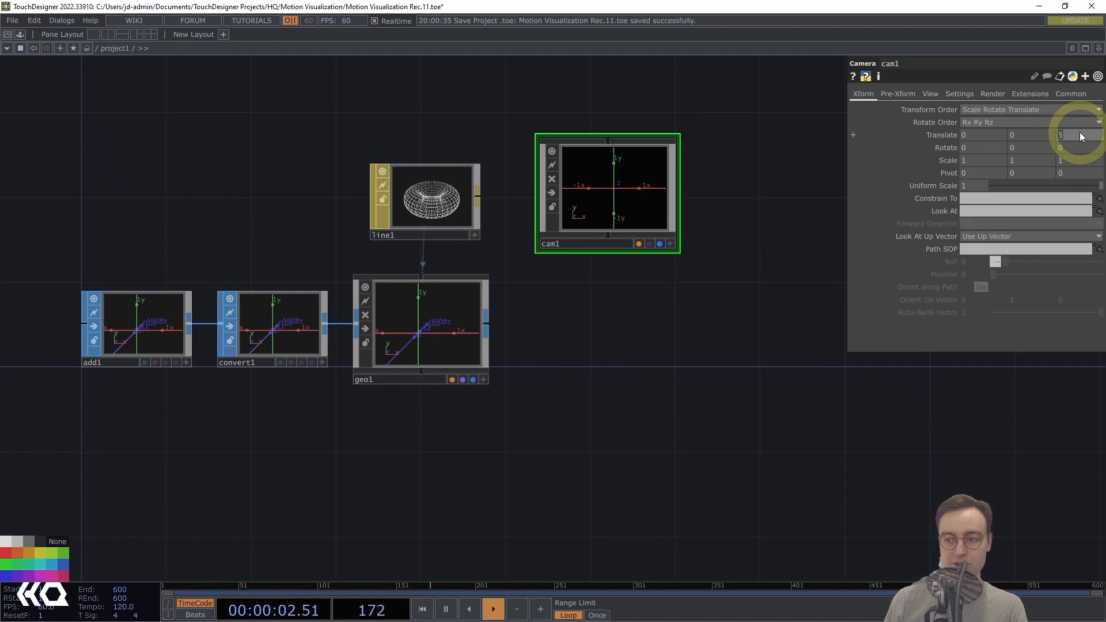
{"action": "type", "text": "2"}
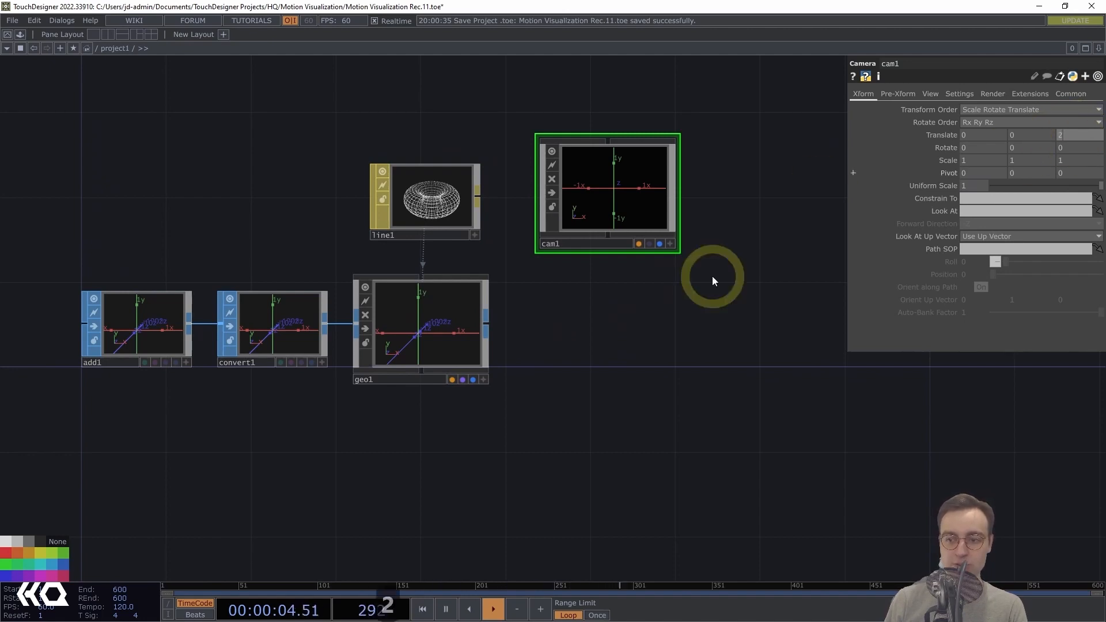
Add a Render TOP to the network, below the Camera COMP and beside the Geometry COMP
{"action": "key", "text": "Tab"}
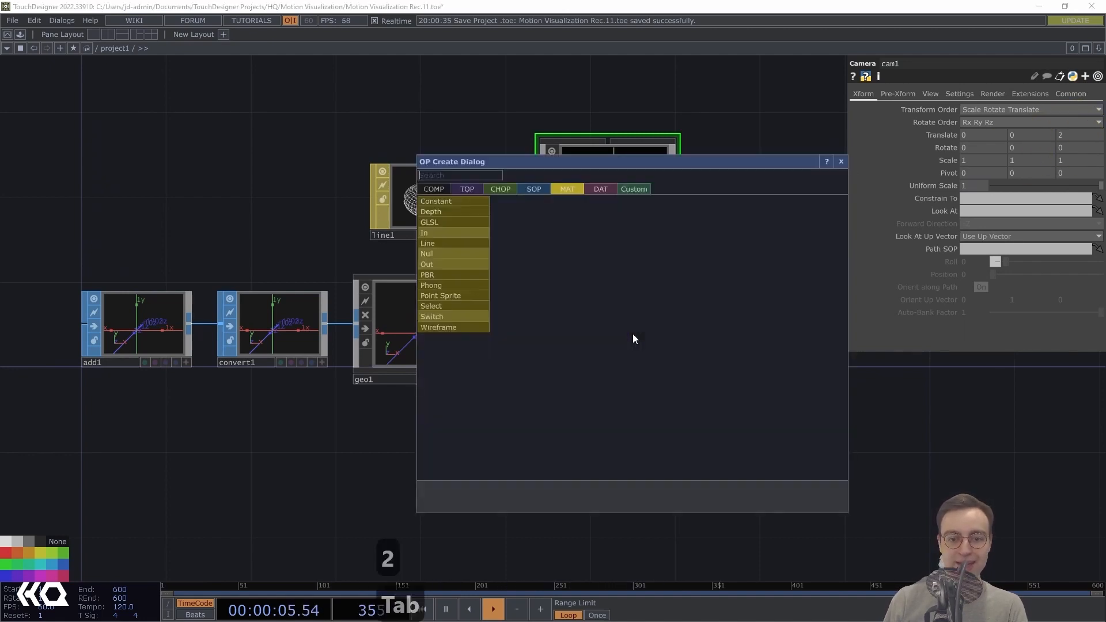
{"action": "left_click", "coordinate": [476, 189]}
{"action": "type", "text": "rende"}
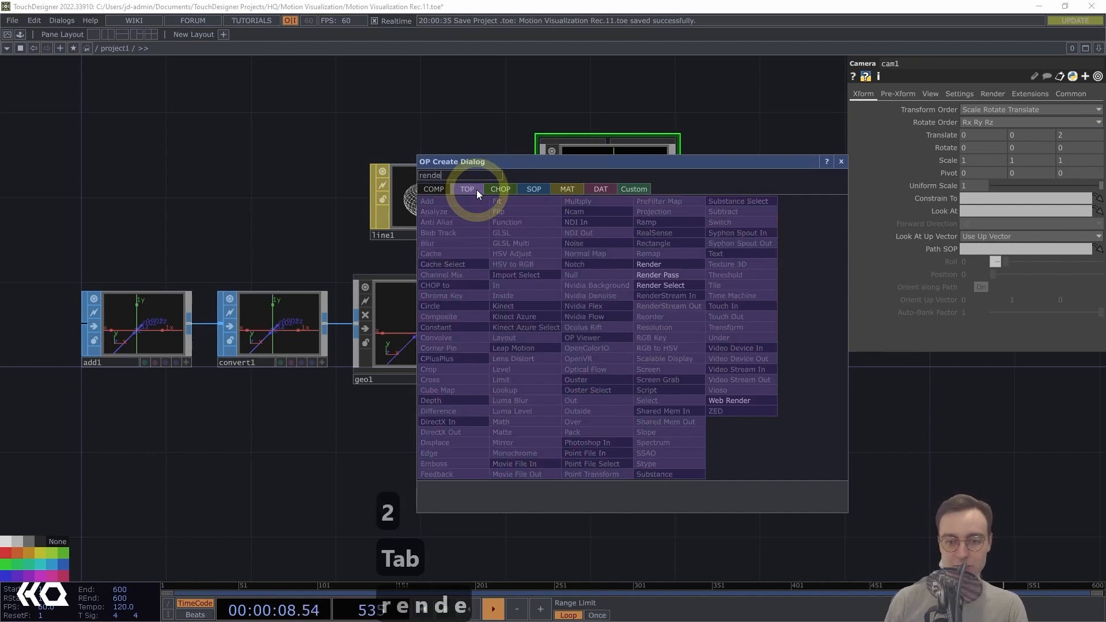
{"action": "type", "text": "r"}
{"action": "left_click", "coordinate": [670, 263]}
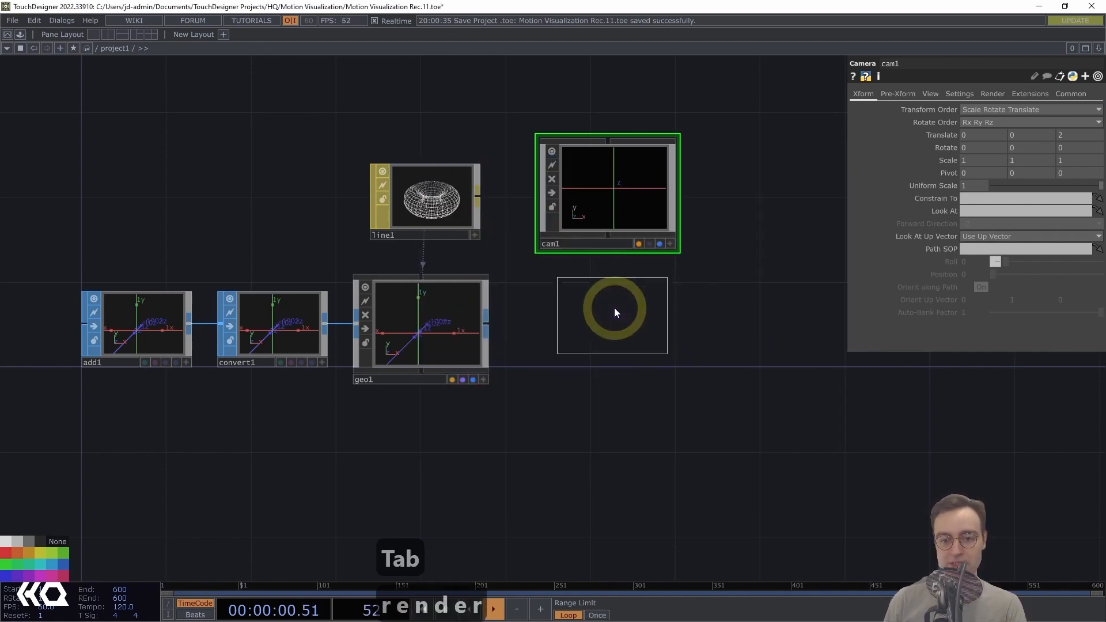
{"action": "left_click", "coordinate": [614, 313]}
Examine the Render TOP's preview up close and check how it links to the rest of the network
{"action": "scroll", "coordinate": [698, 365], "scroll_direction": "up", "scroll_amount": 5}
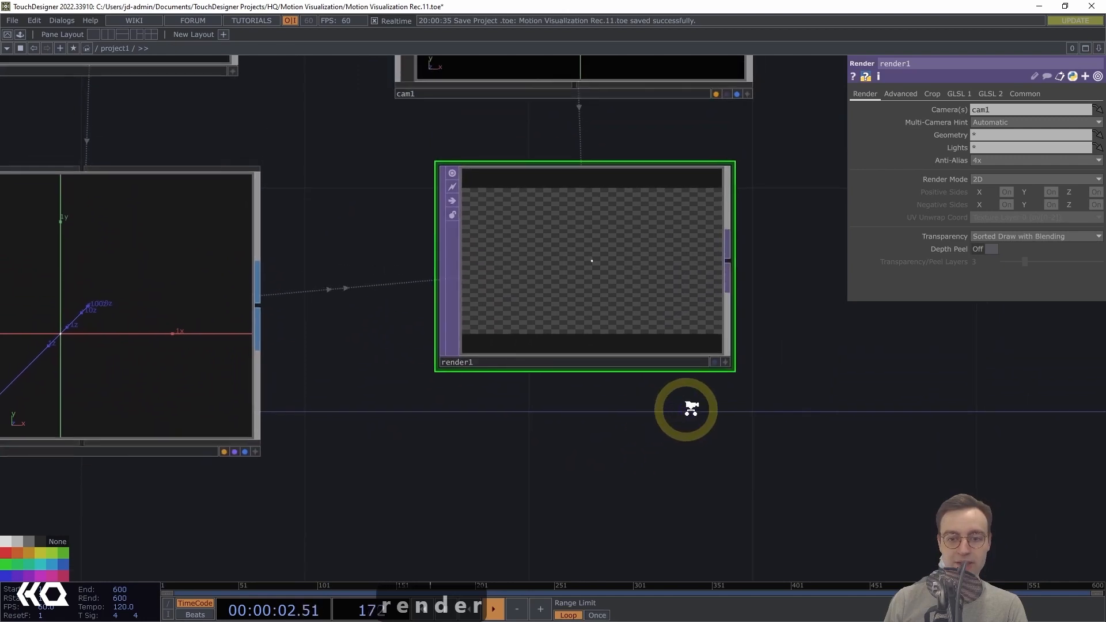
{"action": "scroll", "coordinate": [689, 407], "scroll_direction": "up", "scroll_amount": 4}
{"action": "left_click_drag", "start_coordinate": [690, 405], "coordinate": [715, 515]}
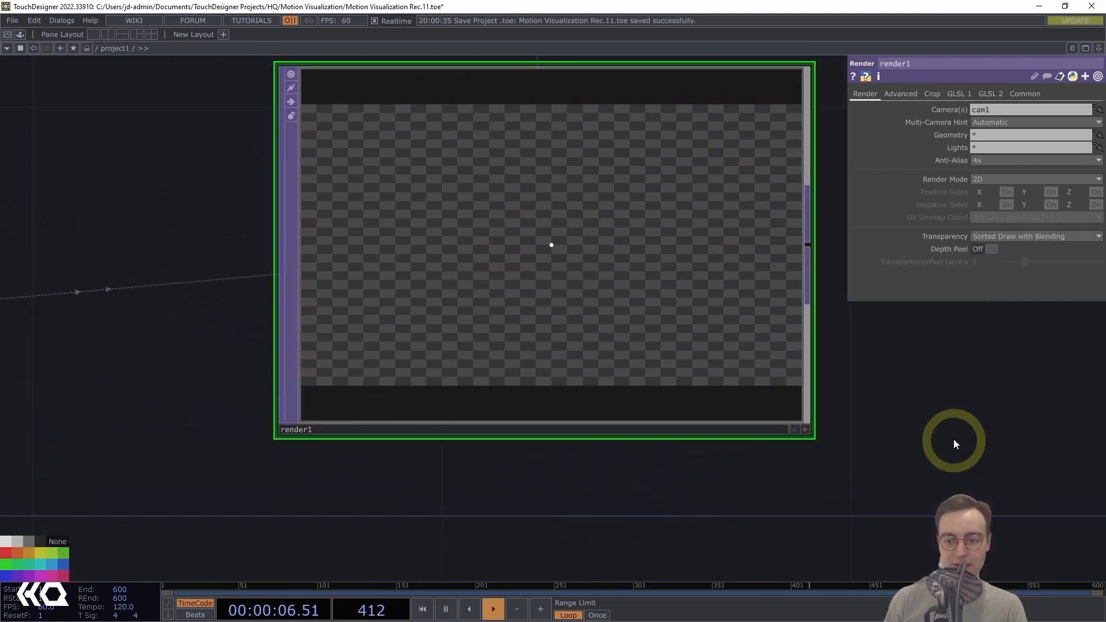
{"action": "middle_click_drag", "start_coordinate": [954, 441], "coordinate": [928, 465]}
{"action": "left_click_drag", "start_coordinate": [927, 466], "coordinate": [866, 459]}
{"action": "middle_click_drag", "start_coordinate": [866, 460], "coordinate": [774, 508]}
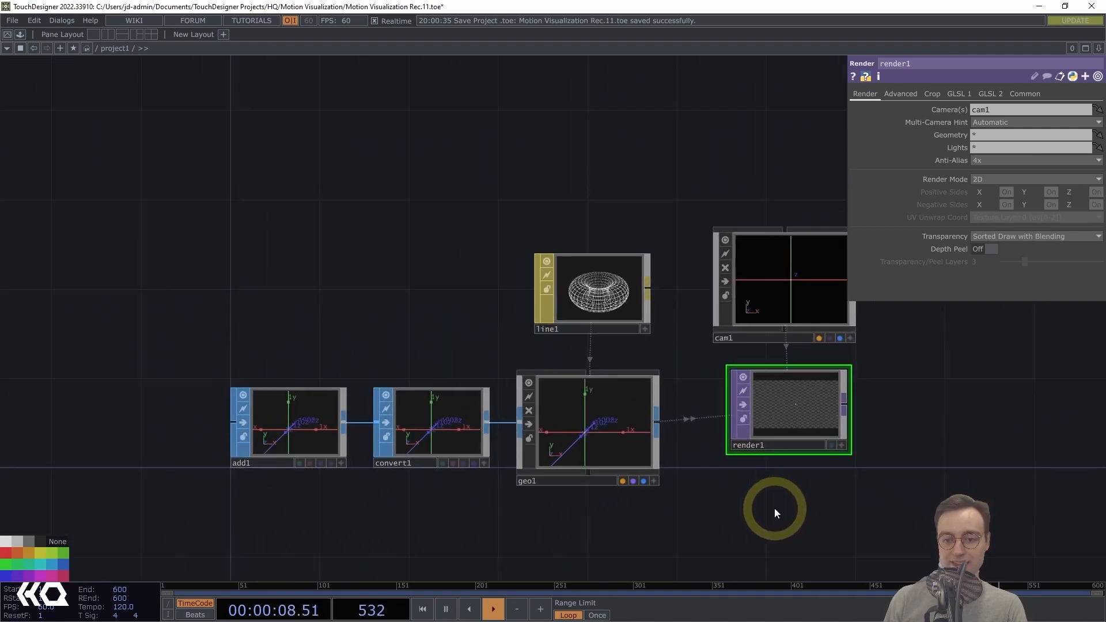
{"action": "left_click_drag", "start_coordinate": [775, 508], "coordinate": [666, 443]}
{"action": "left_click_drag", "start_coordinate": [824, 464], "coordinate": [824, 457]}
{"action": "middle_click_drag", "start_coordinate": [824, 457], "coordinate": [775, 471]}
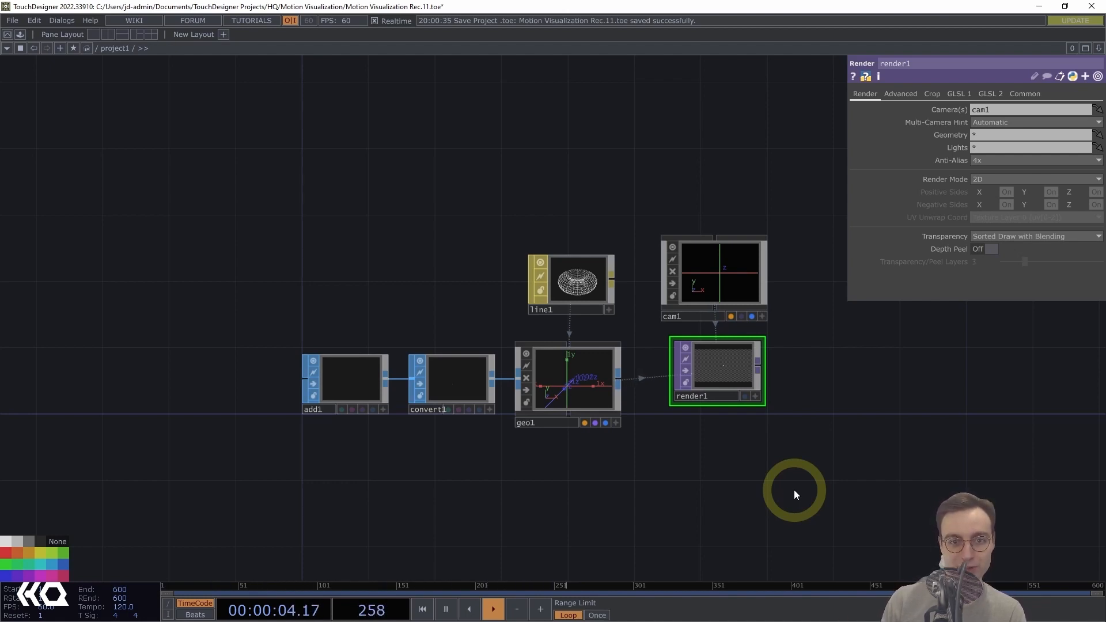
Add a Kinect CHOP in the empty network area well ahead of the Add SOP
{"action": "scroll", "coordinate": [703, 469], "scroll_direction": "down", "scroll_amount": 3}
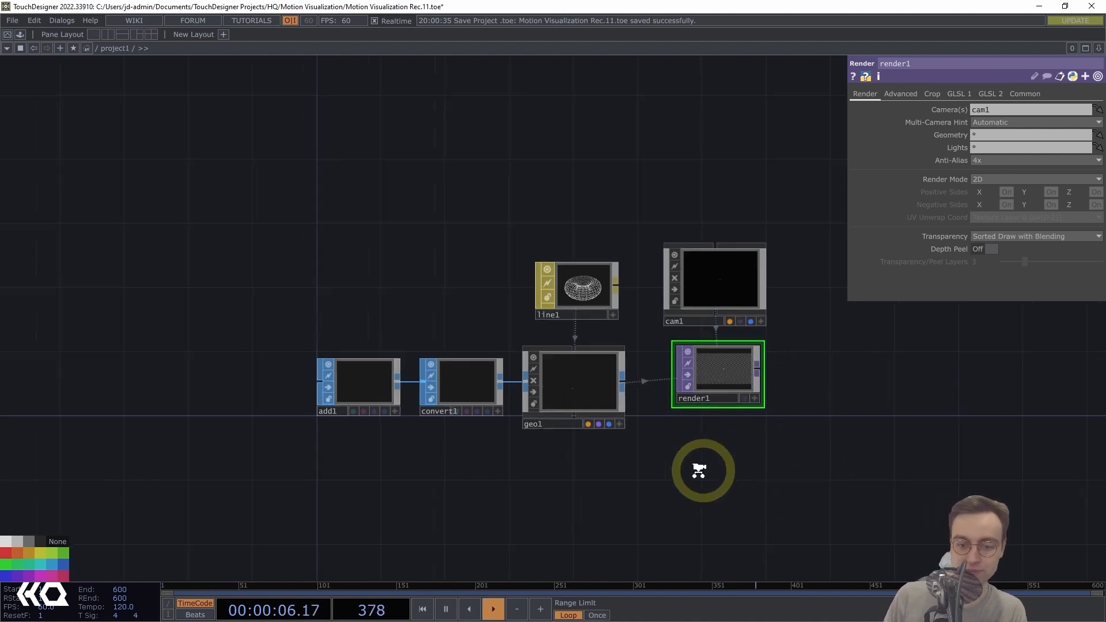
{"action": "left_click_drag", "start_coordinate": [678, 489], "coordinate": [761, 413]}
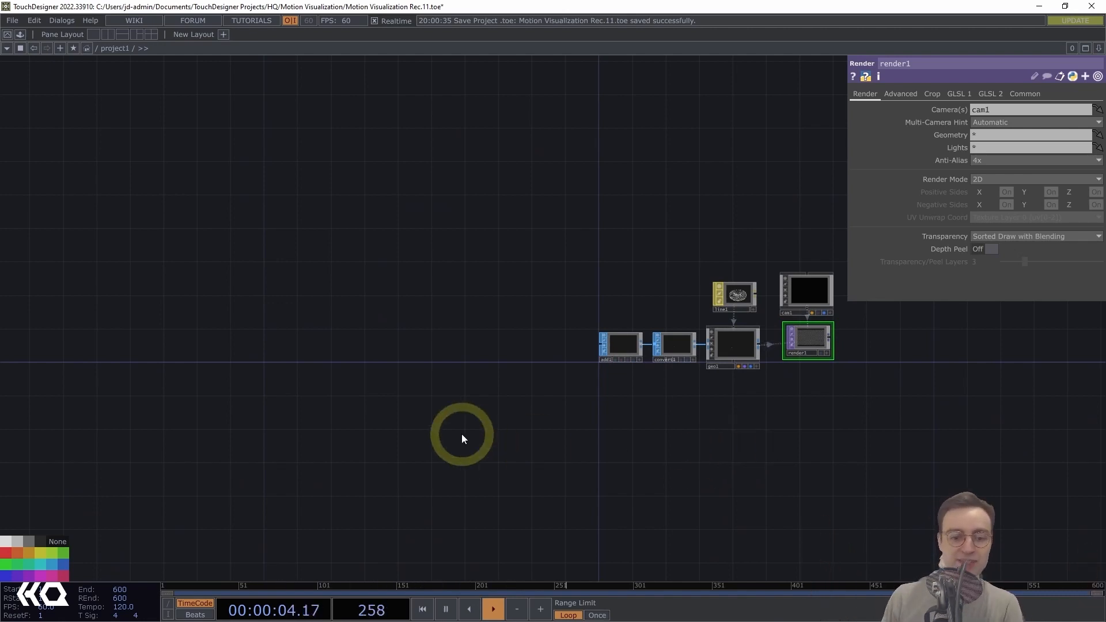
{"action": "mouse_move", "coordinate": [371, 397]}
{"action": "left_mouse_down"}
{"action": "mouse_move", "coordinate": [385, 399]}
{"action": "mouse_move", "coordinate": [354, 396]}
{"action": "left_mouse_up"}
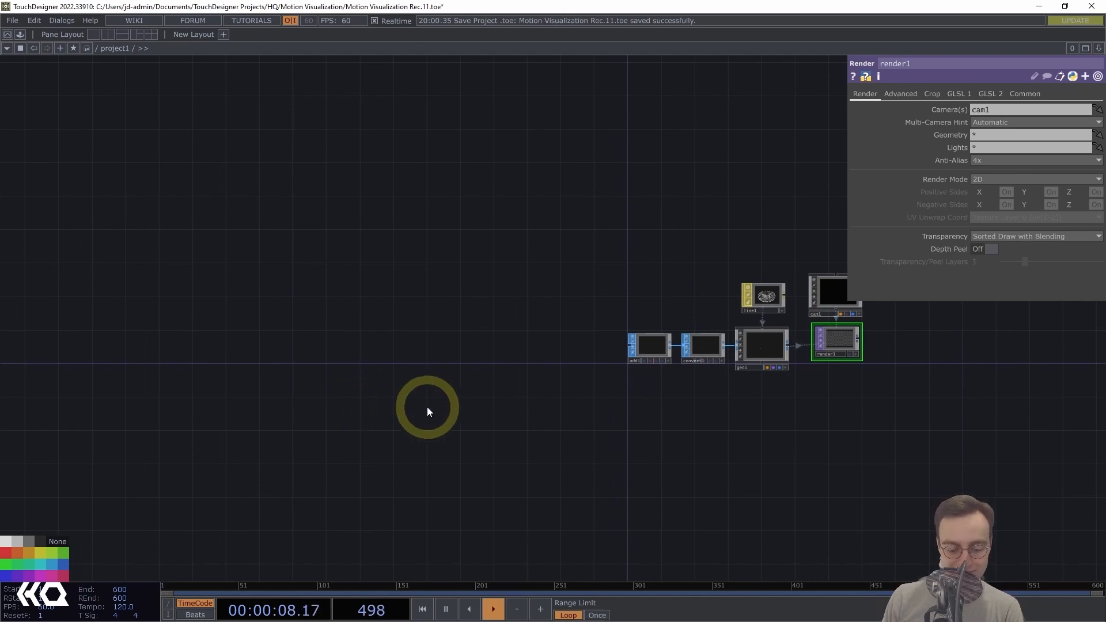
{"action": "key", "text": "Tab"}
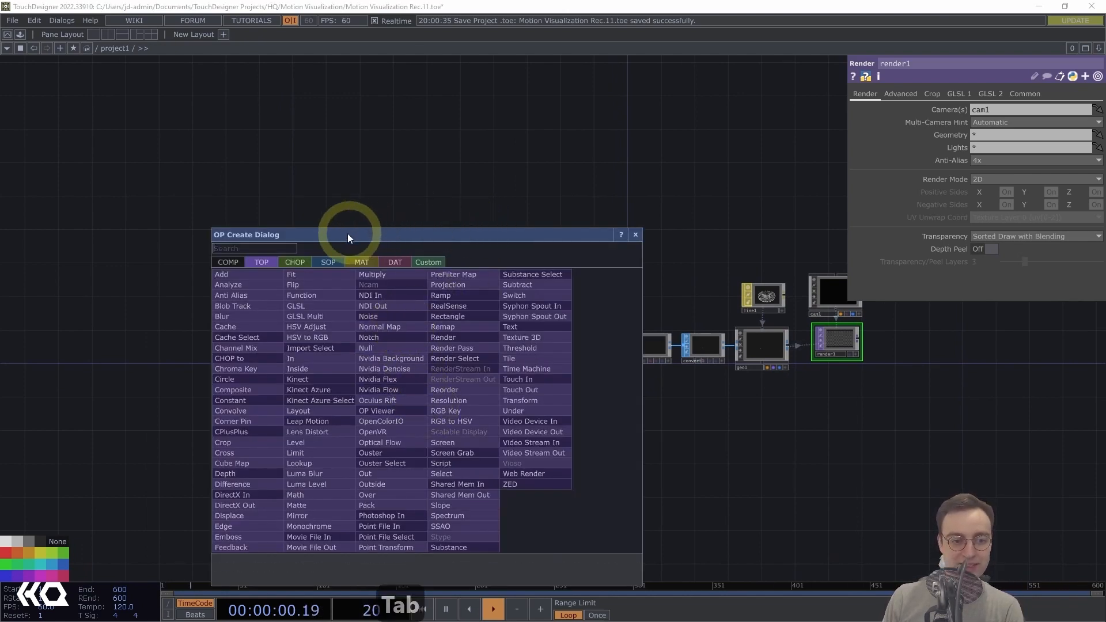
{"action": "left_click", "coordinate": [302, 262]}
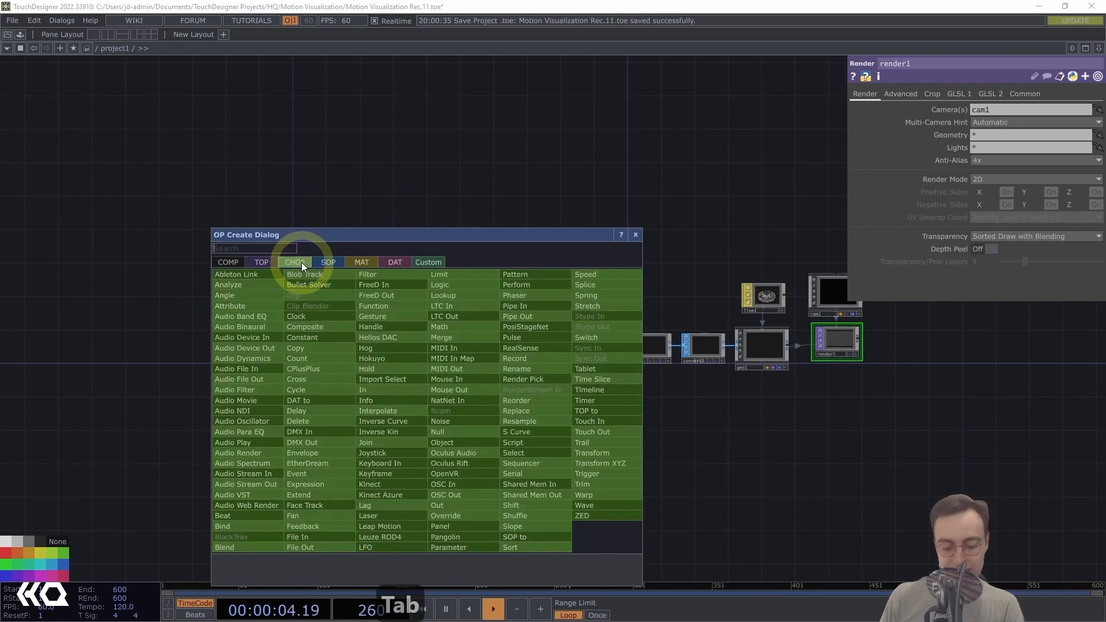
{"action": "type", "text": "kinect"}
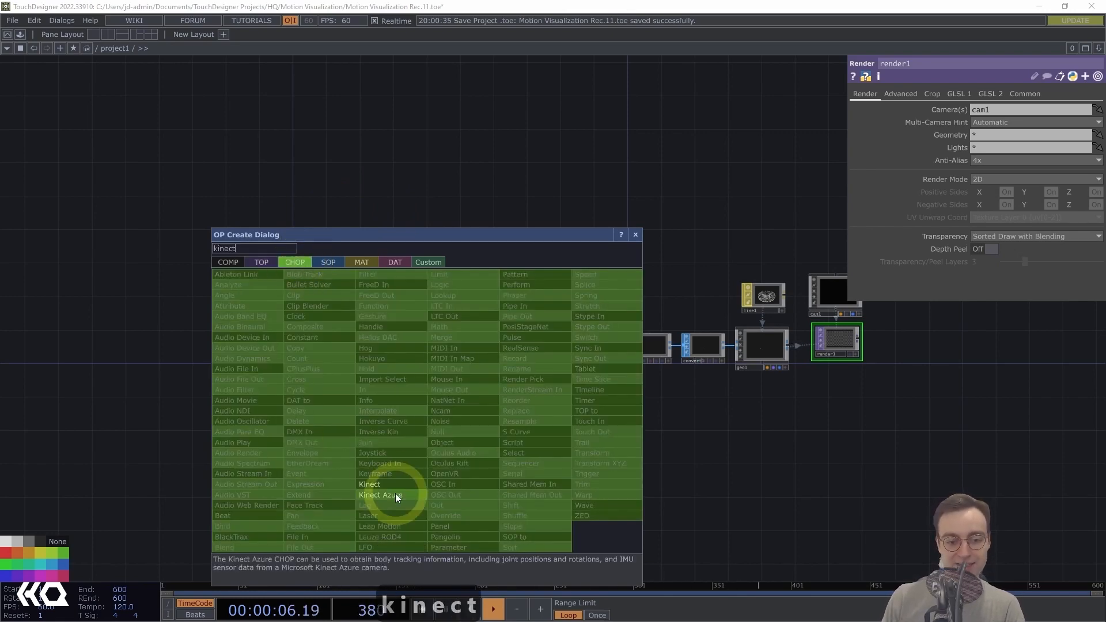
{"action": "left_click", "coordinate": [389, 484]}
{"action": "left_click", "coordinate": [337, 376]}
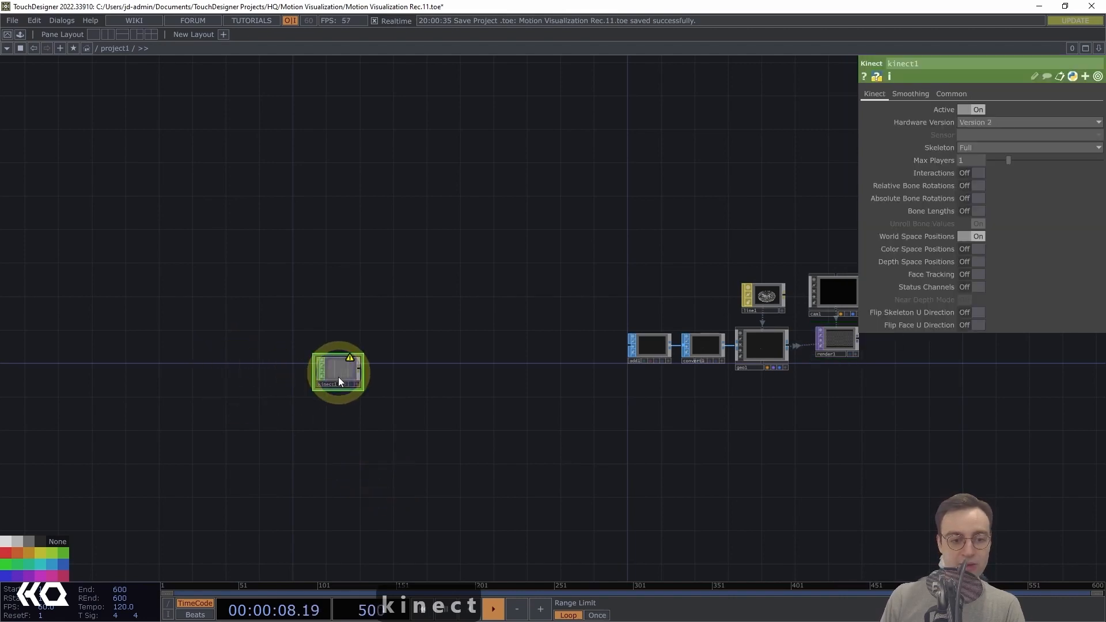
Add a Select CHOP fed by the Kinect CHOP's output and place it directly after that node
{"action": "scroll", "coordinate": [438, 385], "scroll_direction": "up", "scroll_amount": 2}
{"action": "scroll", "coordinate": [369, 380], "scroll_direction": "up", "scroll_amount": 1}
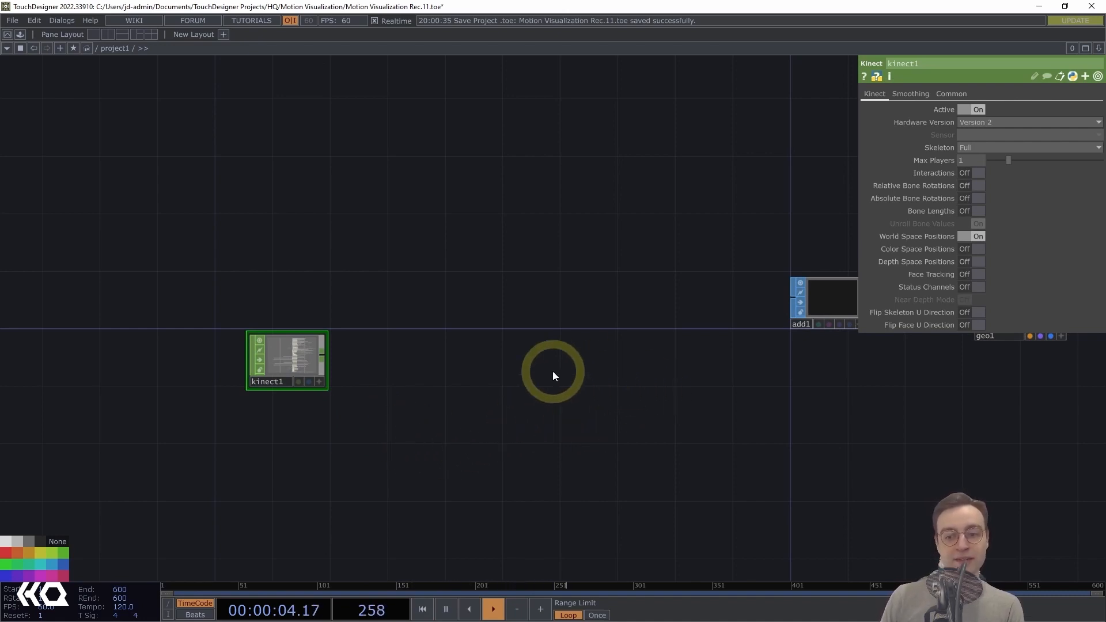
{"action": "left_click_drag", "start_coordinate": [611, 375], "coordinate": [478, 382]}
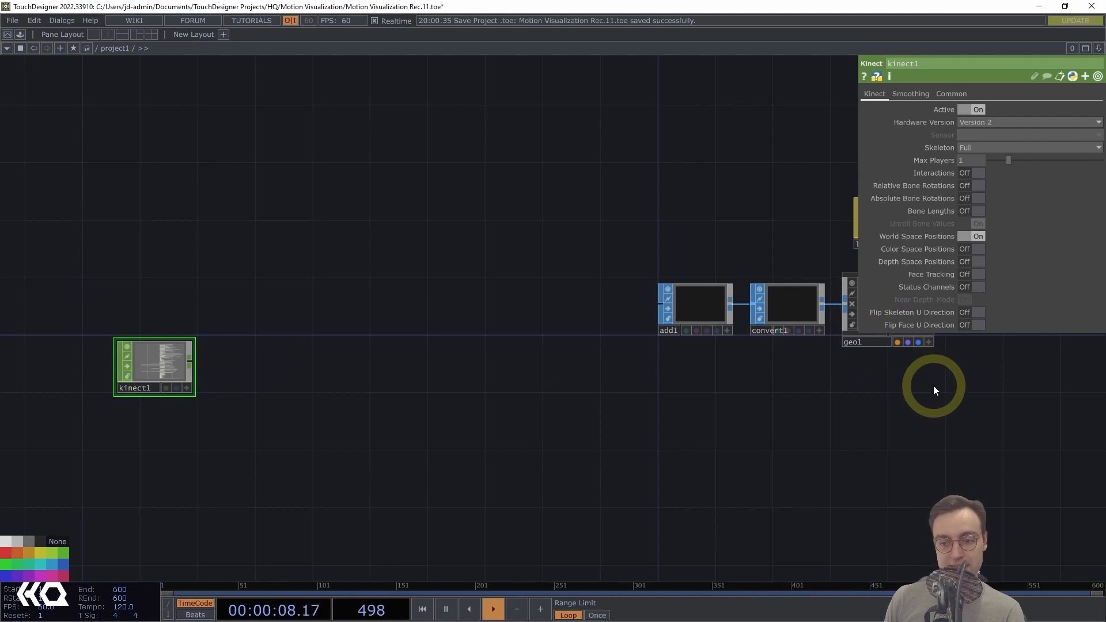
{"action": "scroll", "coordinate": [288, 357], "scroll_direction": "up", "scroll_amount": 3}
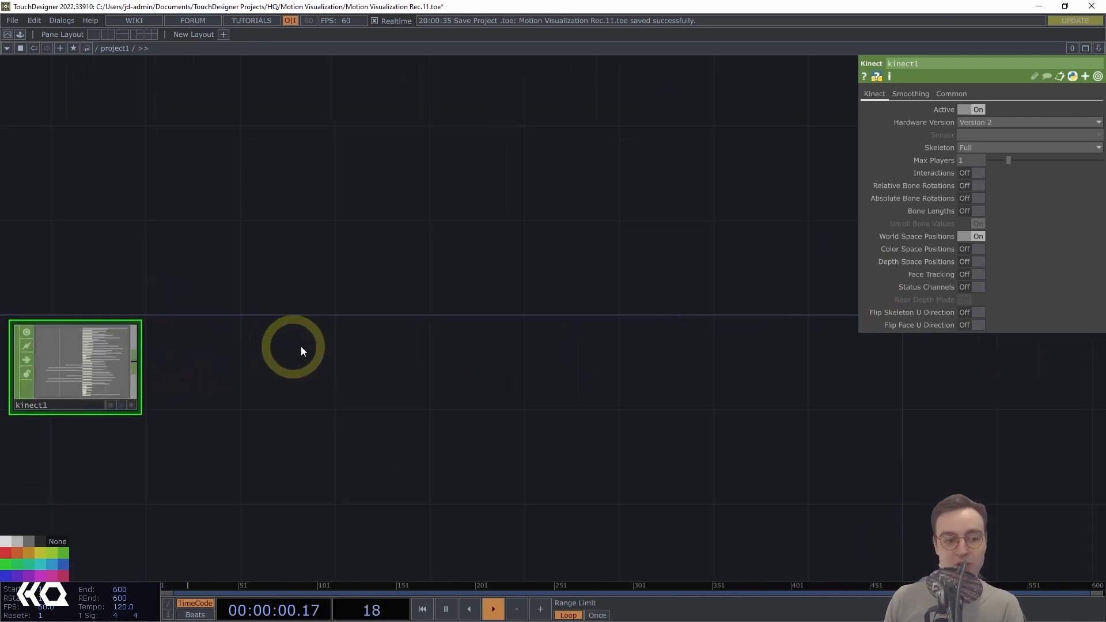
{"action": "left_click_drag", "start_coordinate": [301, 348], "coordinate": [719, 394]}
{"action": "scroll", "coordinate": [524, 403], "scroll_direction": "up", "scroll_amount": 3}
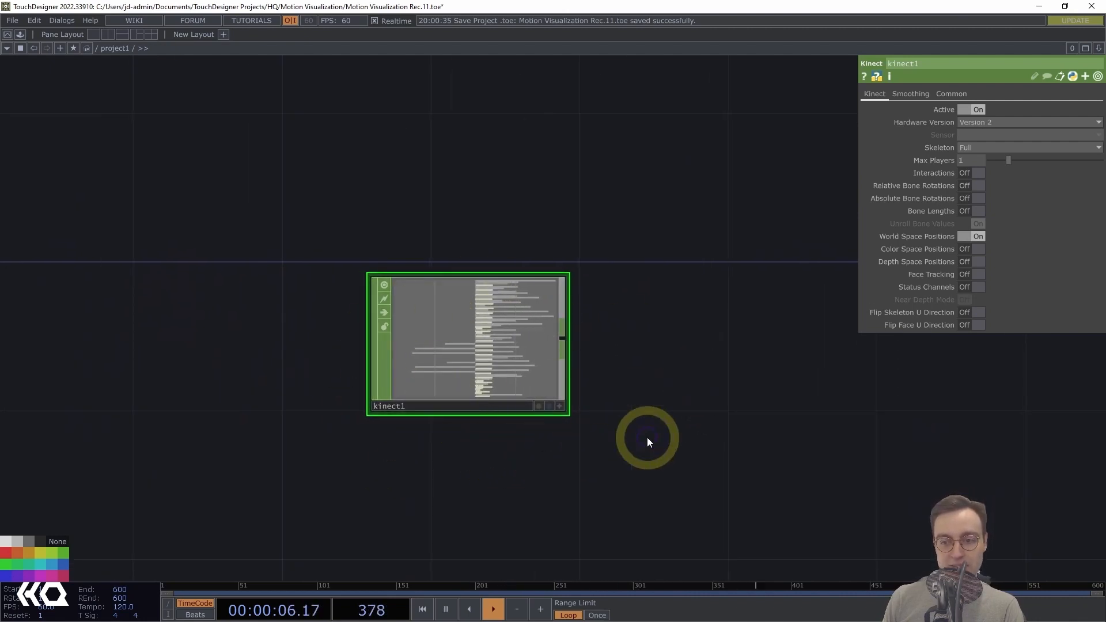
{"action": "left_click", "coordinate": [565, 339]}
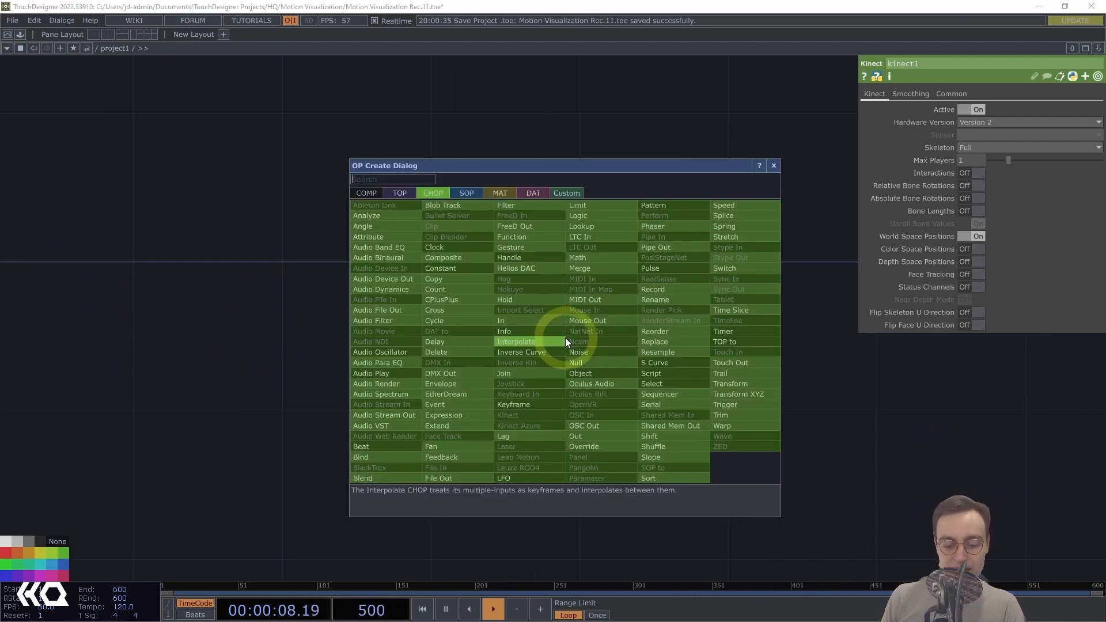
{"action": "type", "text": "sele"}
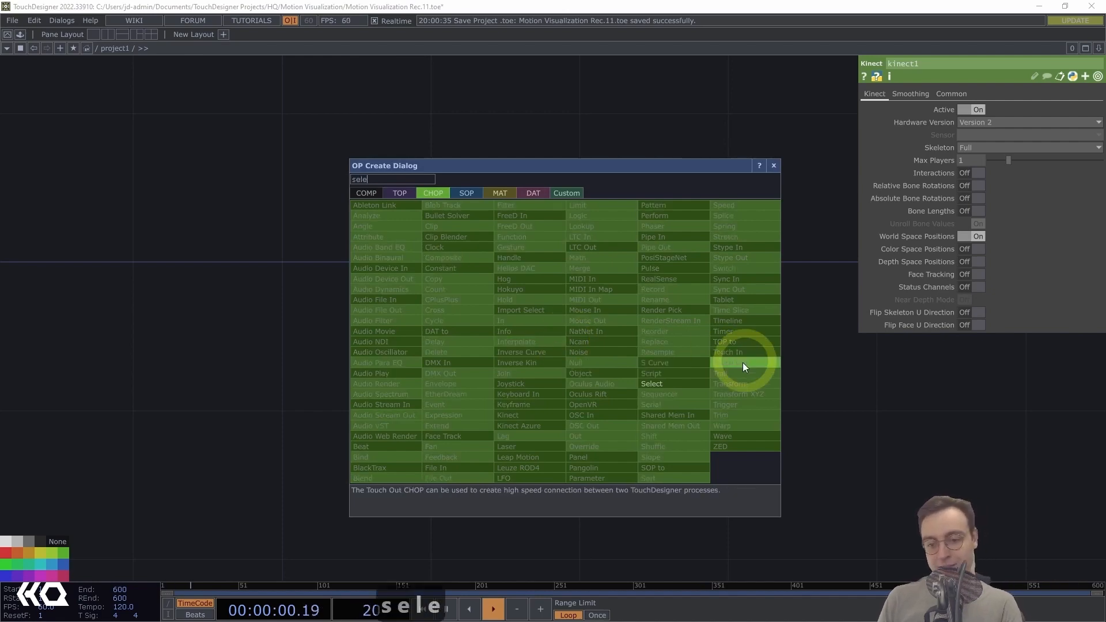
{"action": "key", "text": "Return"}
{"action": "left_click", "coordinate": [697, 330]}
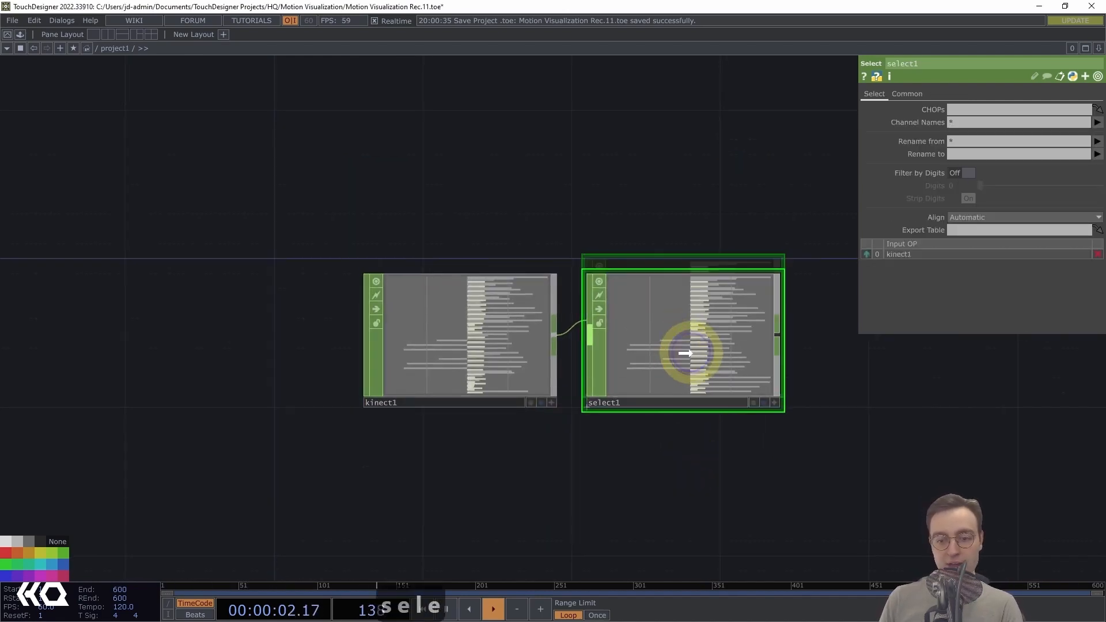
Exclude the player ID channel from the Select CHOP by setting its channel names to ^p1/id
{"action": "scroll", "coordinate": [758, 229], "scroll_direction": "up", "scroll_amount": 8}
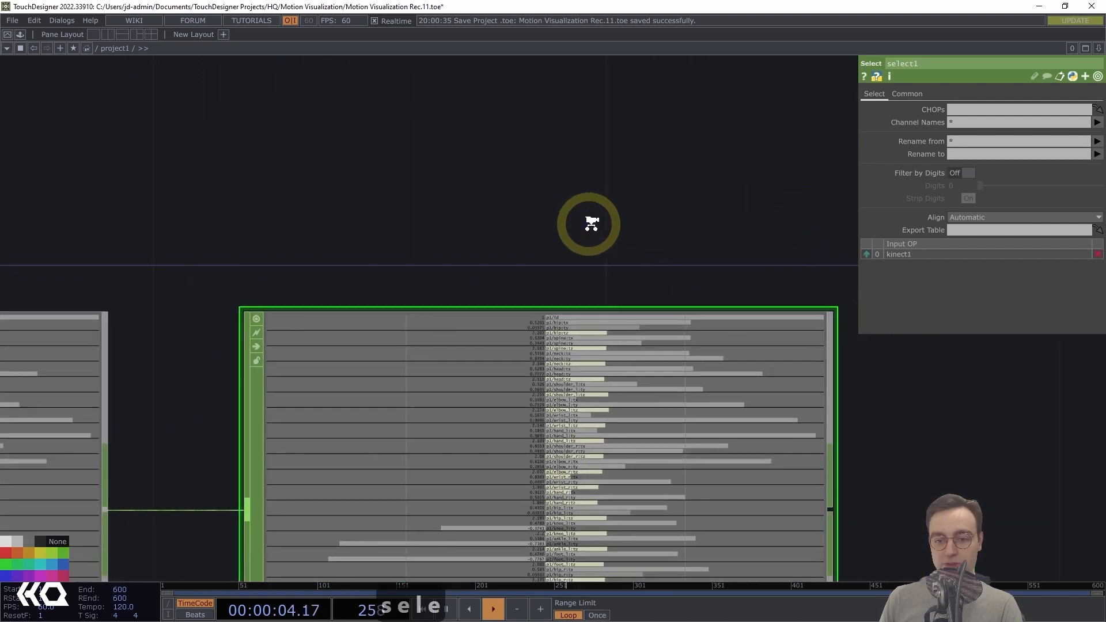
{"action": "scroll", "coordinate": [592, 224], "scroll_direction": "up", "scroll_amount": 6}
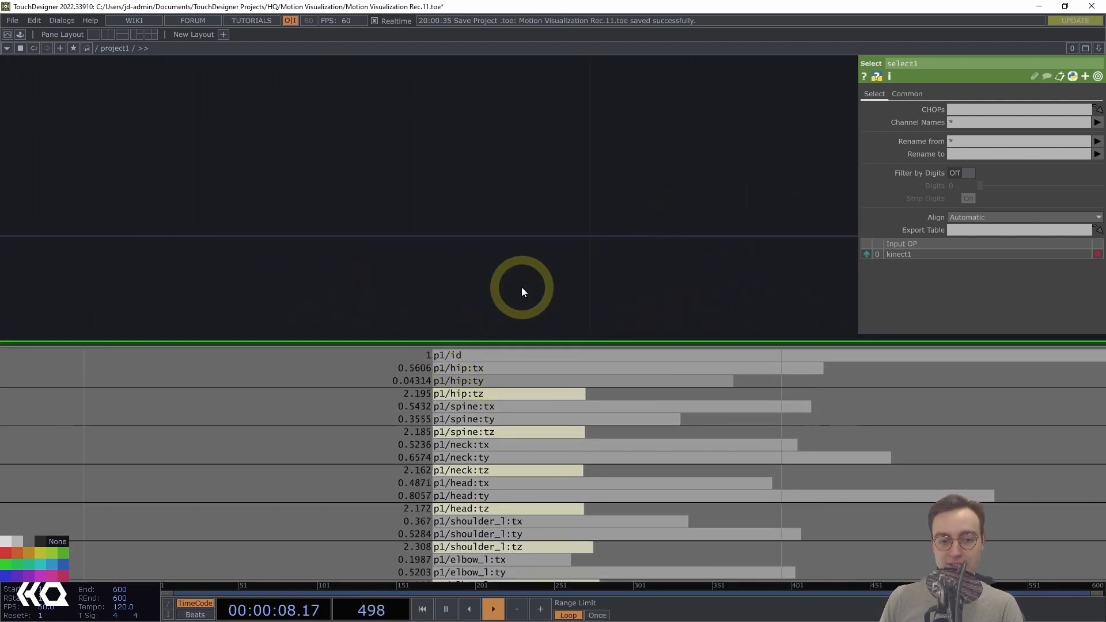
{"action": "scroll", "coordinate": [520, 287], "scroll_direction": "down", "scroll_amount": 4}
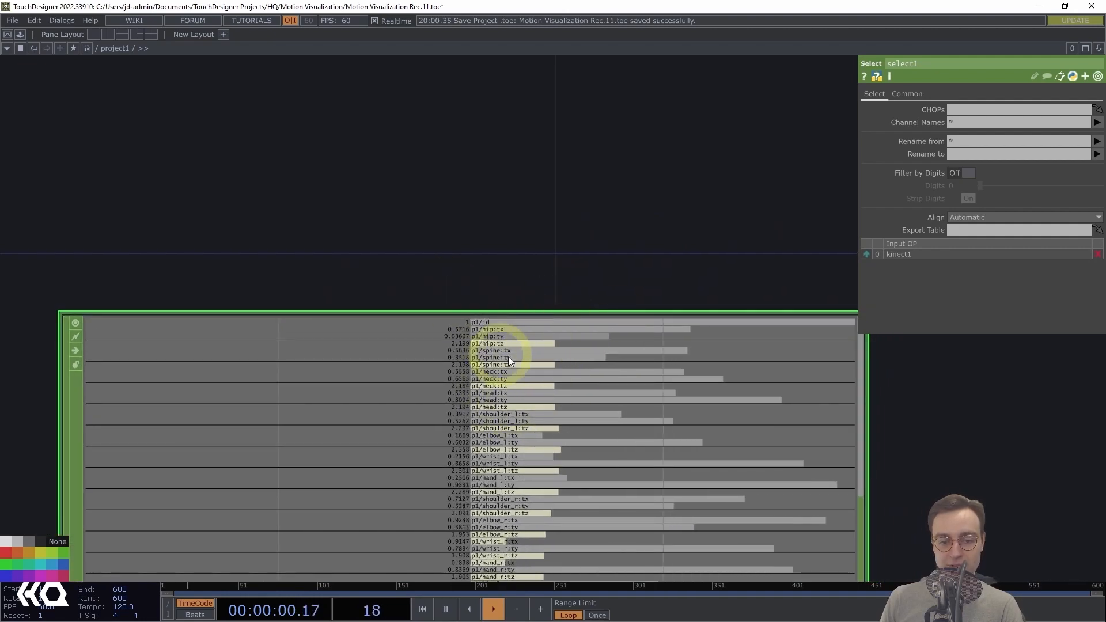
{"action": "left_click_drag", "start_coordinate": [567, 302], "coordinate": [557, 181]}
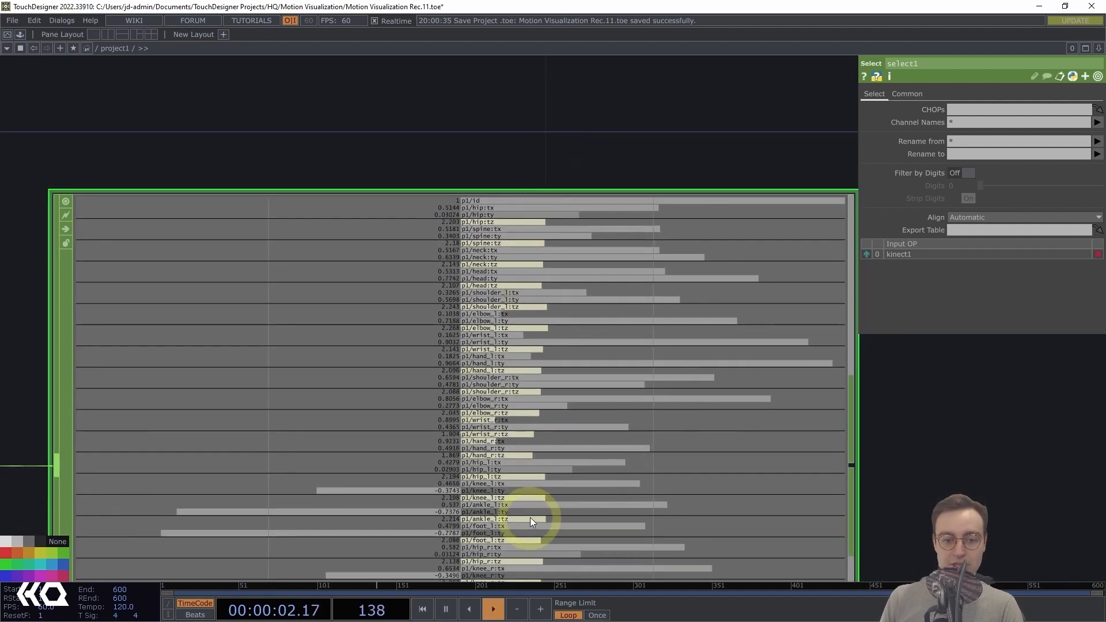
{"action": "scroll", "coordinate": [898, 443], "scroll_direction": "up", "scroll_amount": 2}
{"action": "scroll", "coordinate": [921, 419], "scroll_direction": "down", "scroll_amount": 5}
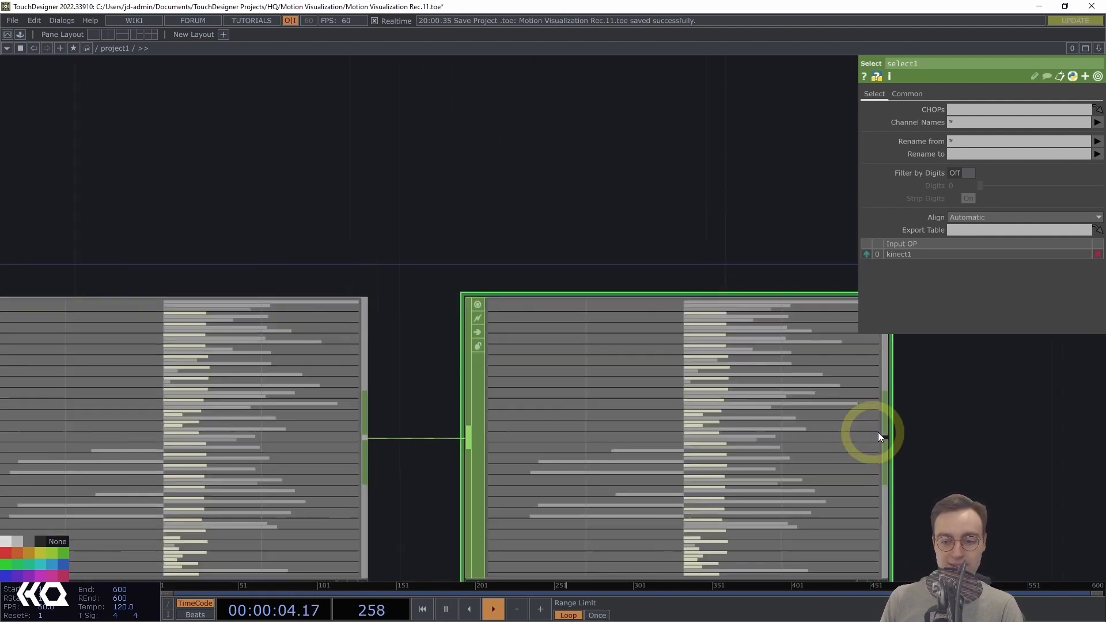
{"action": "scroll", "coordinate": [892, 433], "scroll_direction": "down", "scroll_amount": 1}
{"action": "left_click_drag", "start_coordinate": [929, 448], "coordinate": [591, 344]}
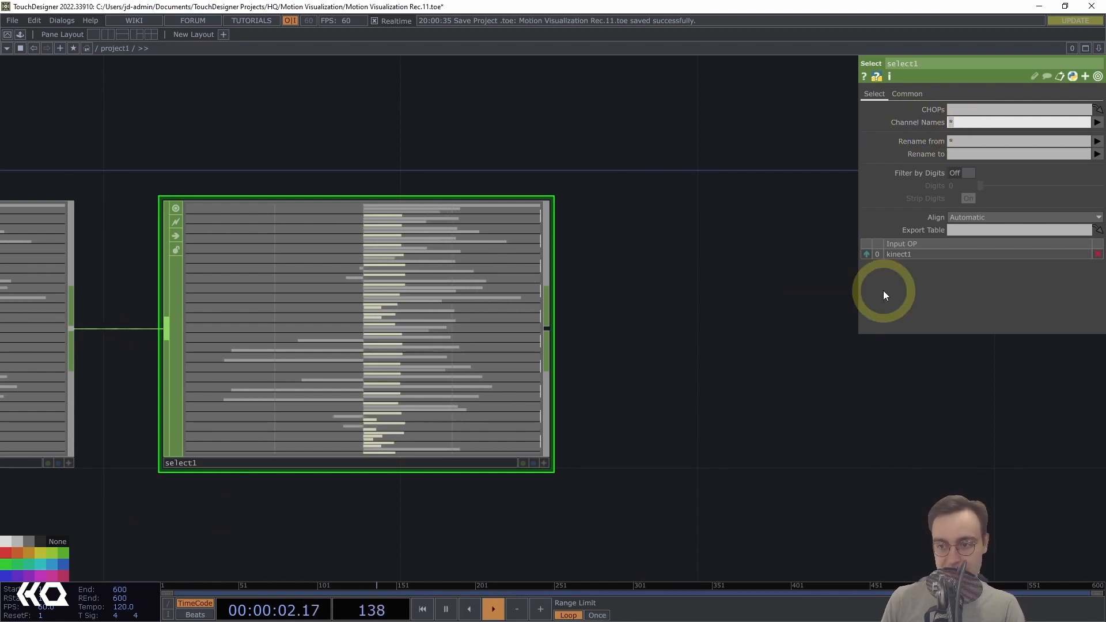
{"action": "type", "text": "^p"}
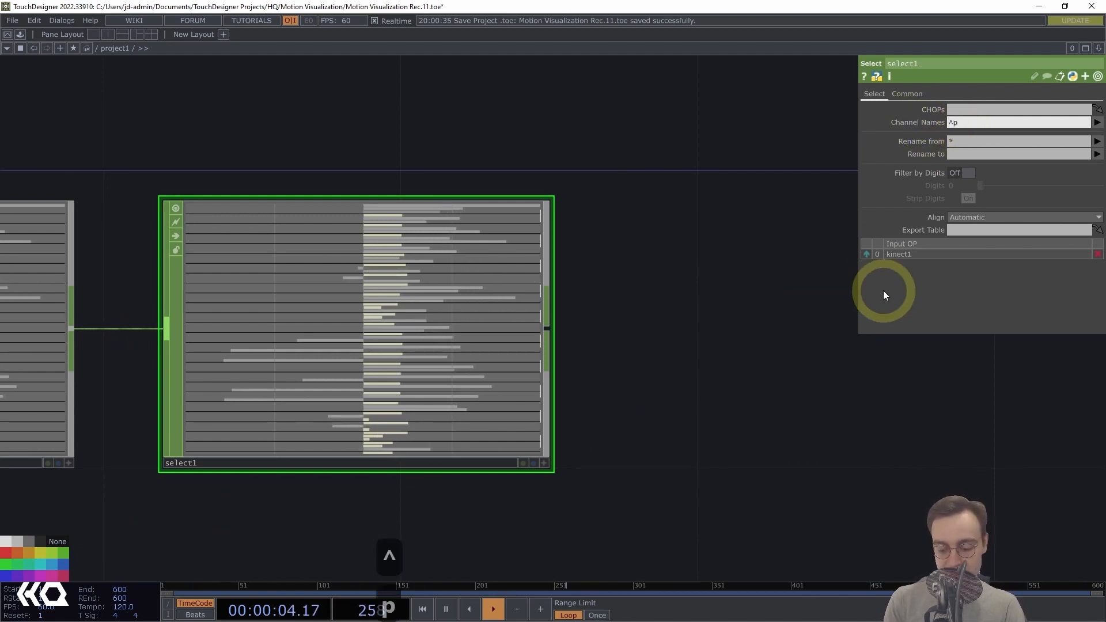
{"action": "type", "text": "1/id"}
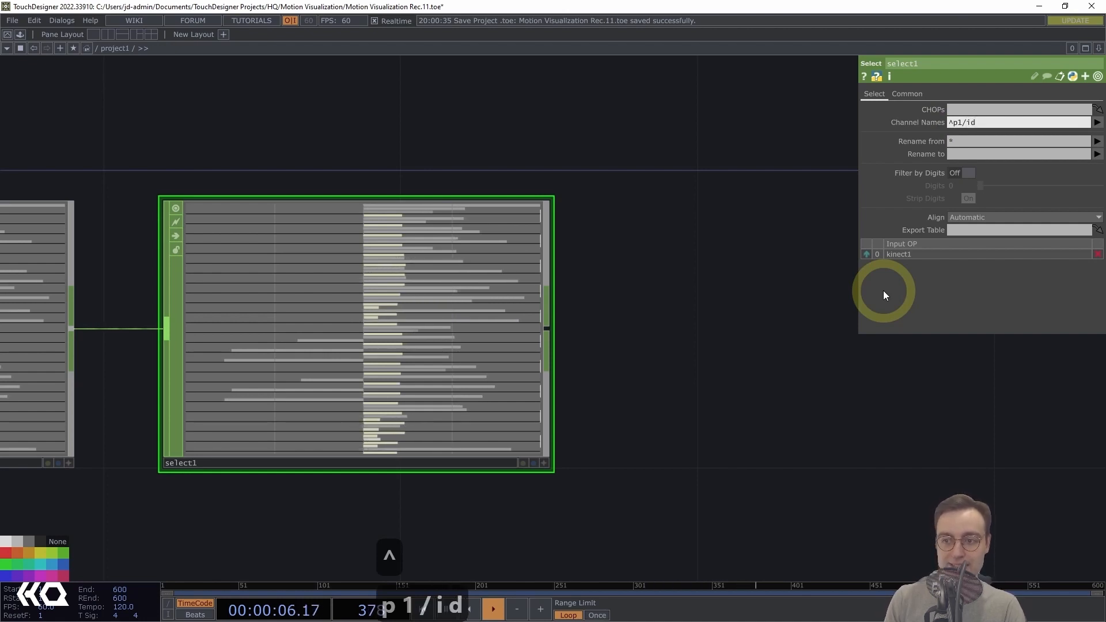
{"action": "key", "text": "Return"}
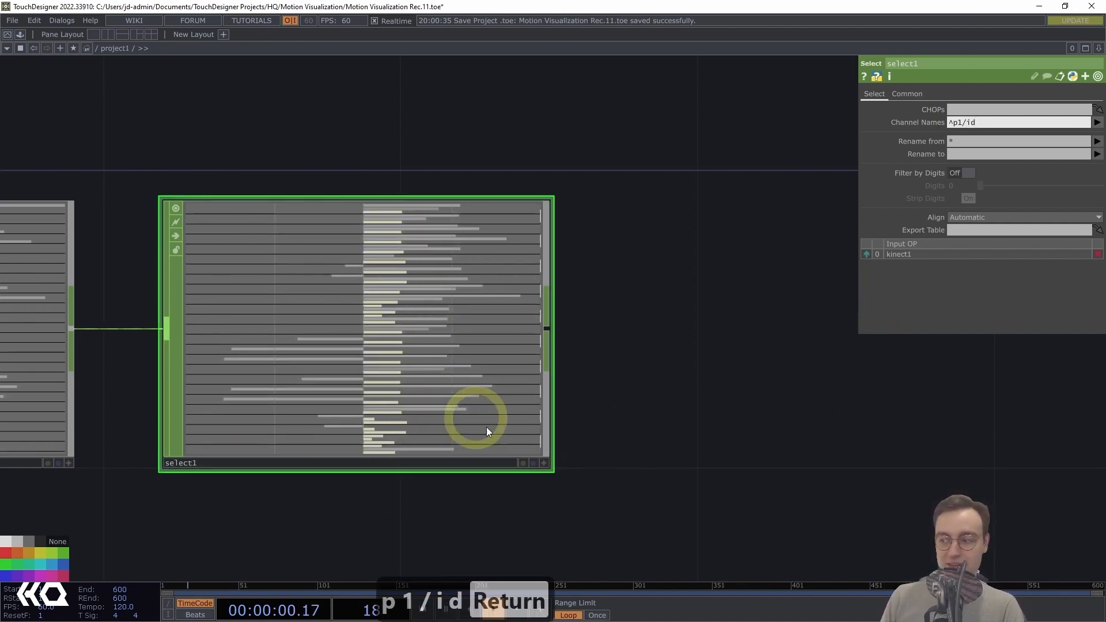
Add a Trim CHOP fed by the Select CHOP's output and align it directly after that node
{"action": "scroll", "coordinate": [628, 424], "scroll_direction": "down", "scroll_amount": 3}
{"action": "left_click_drag", "start_coordinate": [638, 423], "coordinate": [510, 337]}
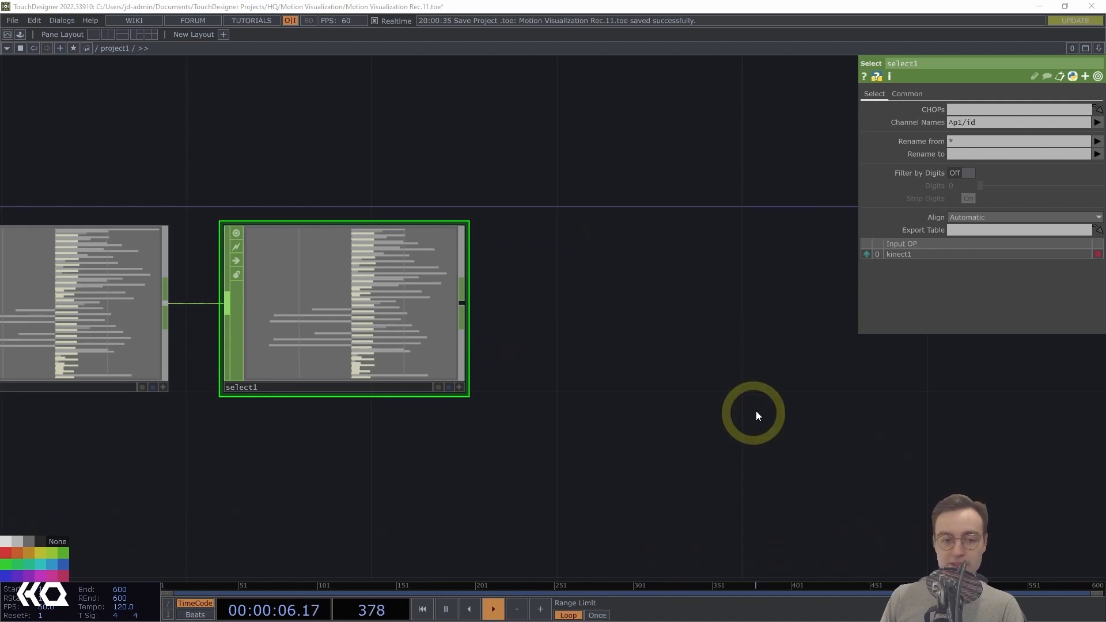
{"action": "right_click", "coordinate": [464, 302]}
{"action": "type", "text": "trim"}
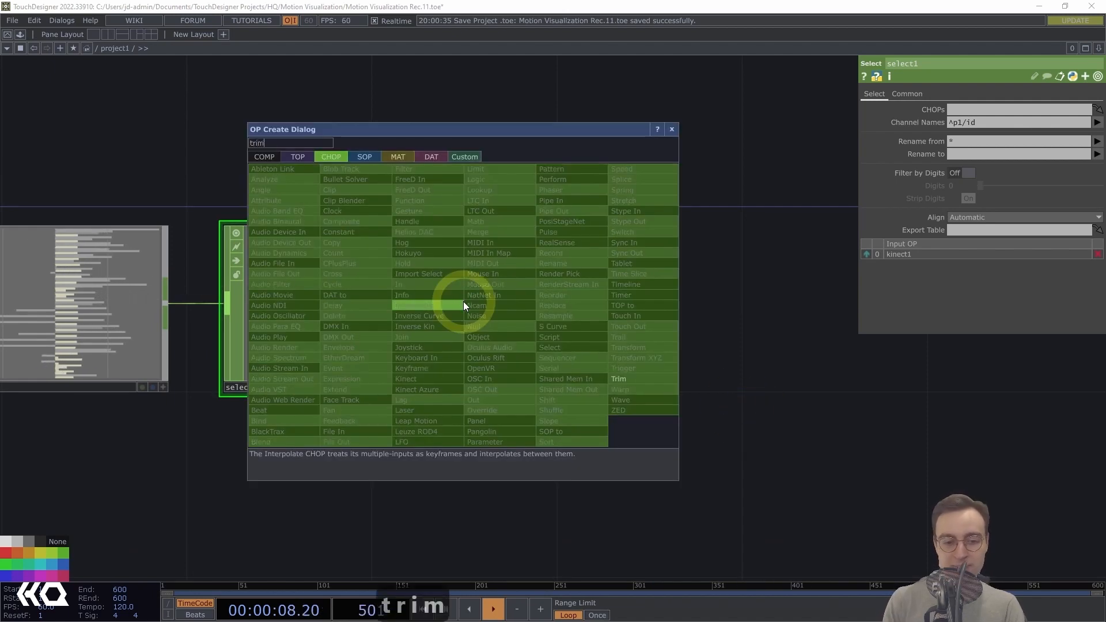
{"action": "left_click", "coordinate": [666, 378]}
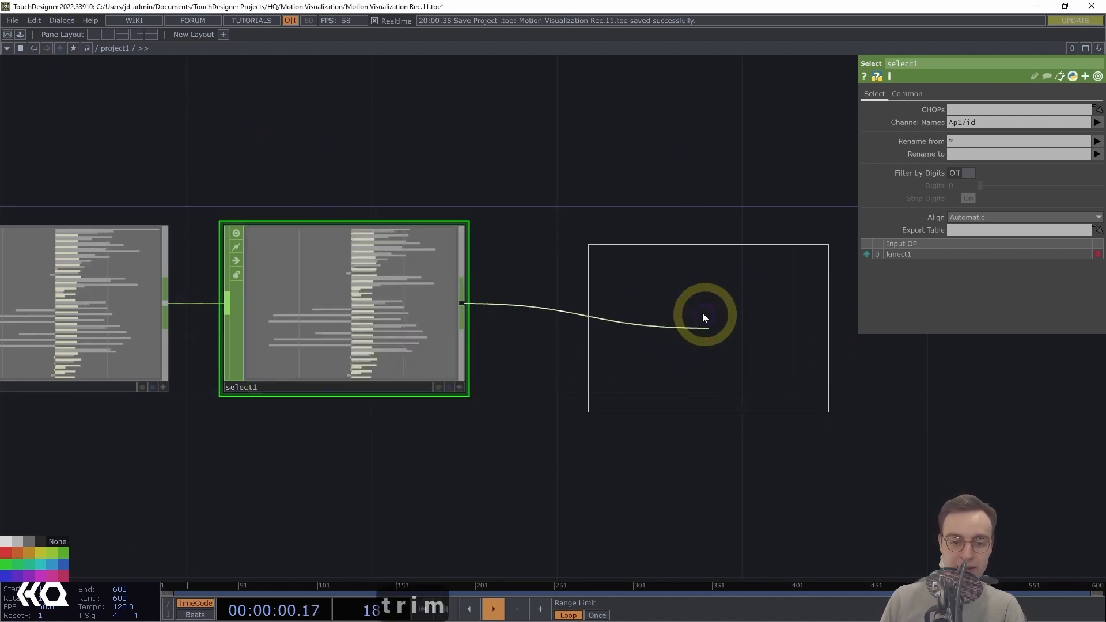
{"action": "left_click", "coordinate": [648, 320]}
{"action": "left_click_drag", "start_coordinate": [648, 319], "coordinate": [611, 317]}
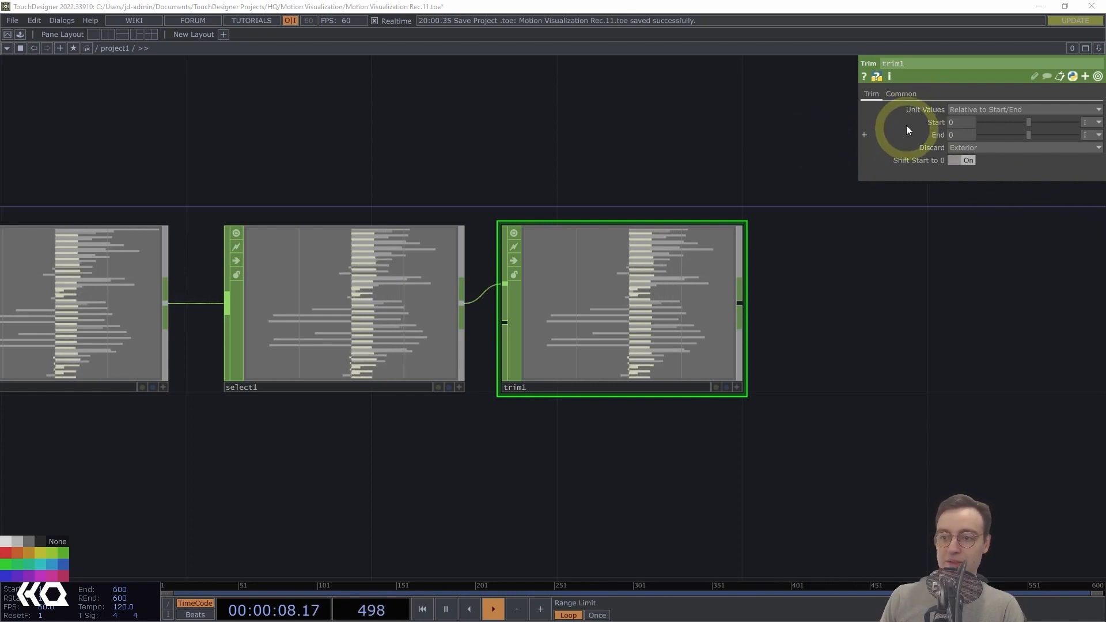
Set the Trim CHOP's unit values to Absolute
{"action": "left_click", "coordinate": [904, 95]}
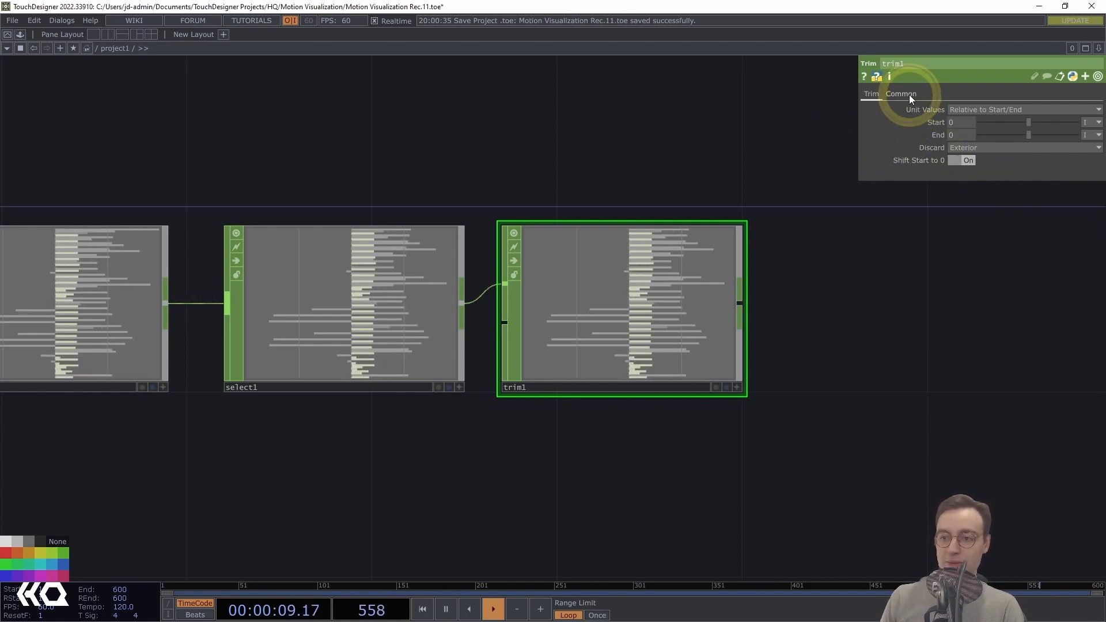
{"action": "left_click", "coordinate": [874, 93]}
{"action": "left_click", "coordinate": [960, 110]}
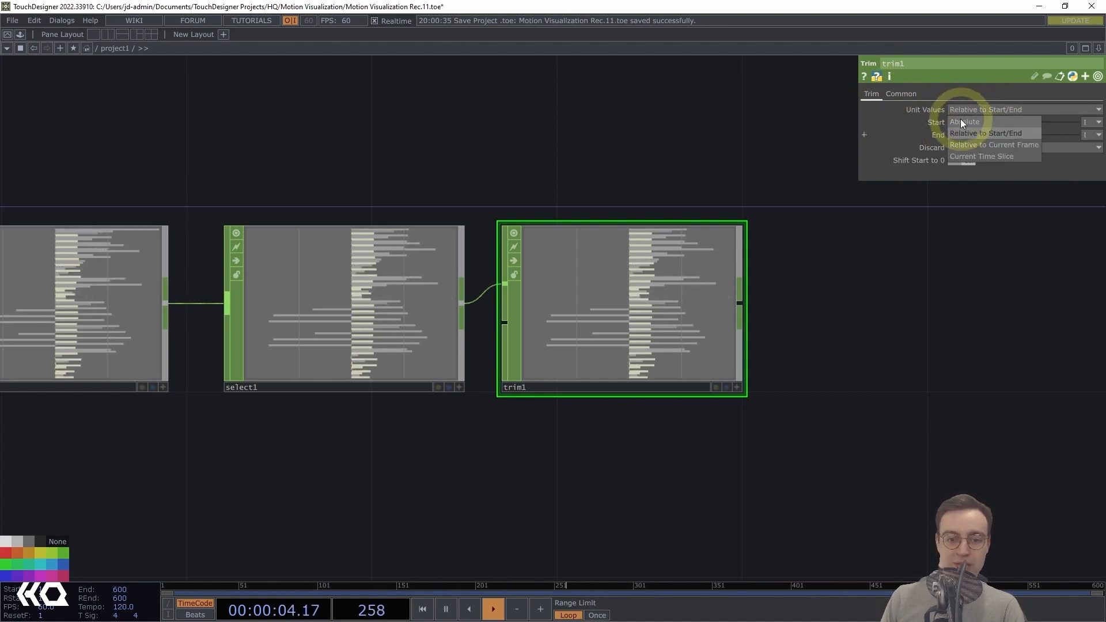
{"action": "left_click", "coordinate": [961, 121]}
Add a Shuffle CHOP fed by the Trim CHOP's output and move it close behind that node
{"action": "left_click_drag", "start_coordinate": [854, 314], "coordinate": [810, 309]}
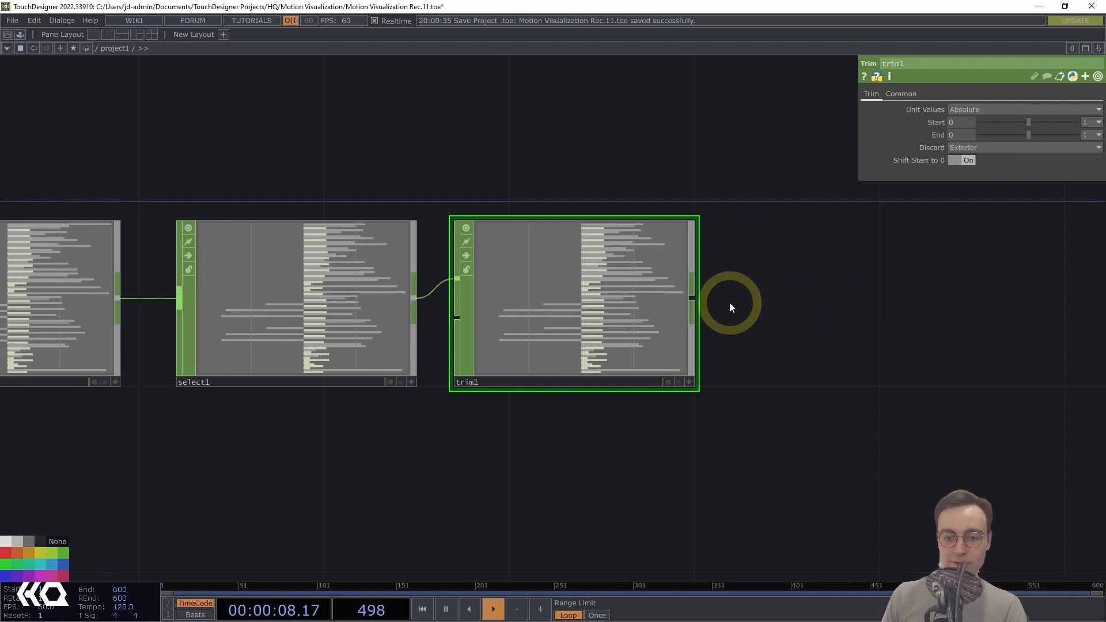
{"action": "left_click", "coordinate": [693, 295]}
{"action": "type", "text": "shuffle"}
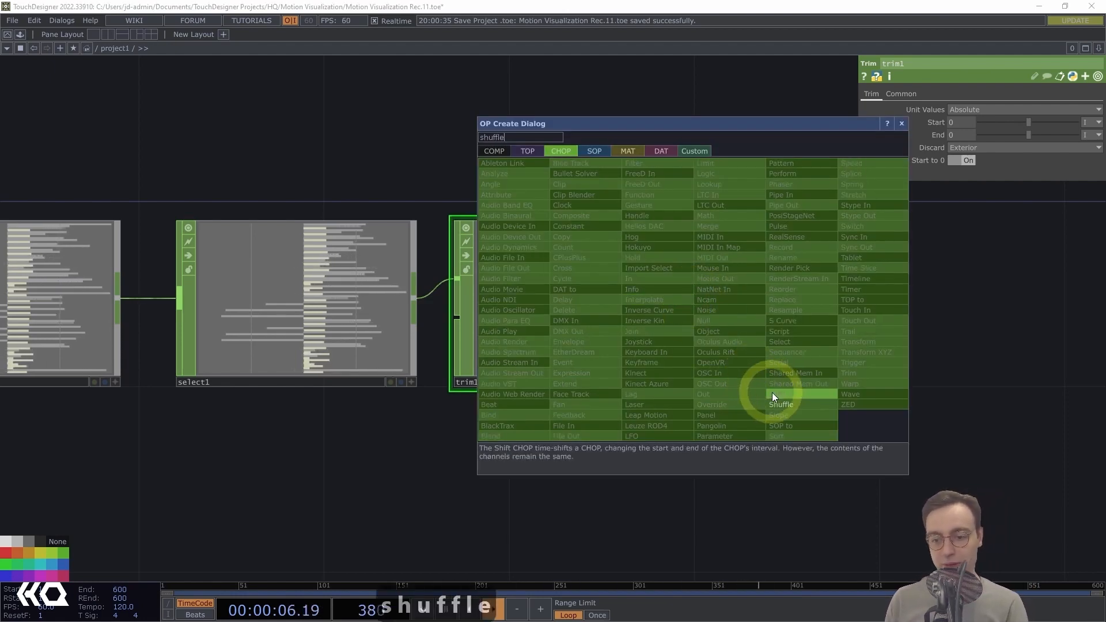
{"action": "left_click", "coordinate": [783, 403]}
{"action": "left_click", "coordinate": [860, 317]}
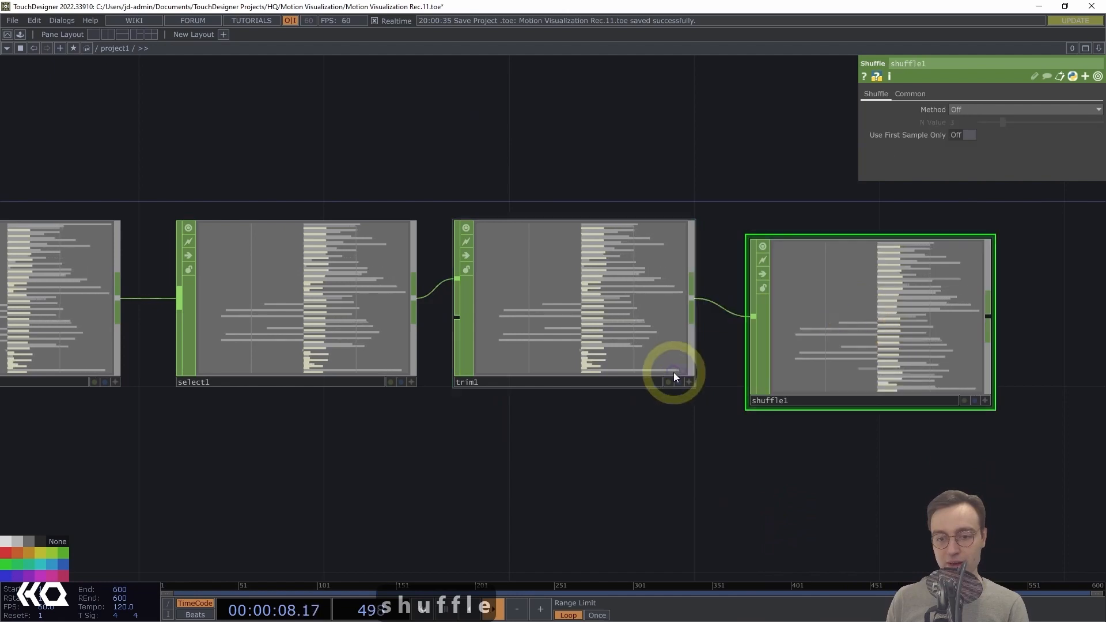
{"action": "left_click_drag", "start_coordinate": [690, 214], "coordinate": [460, 235]}
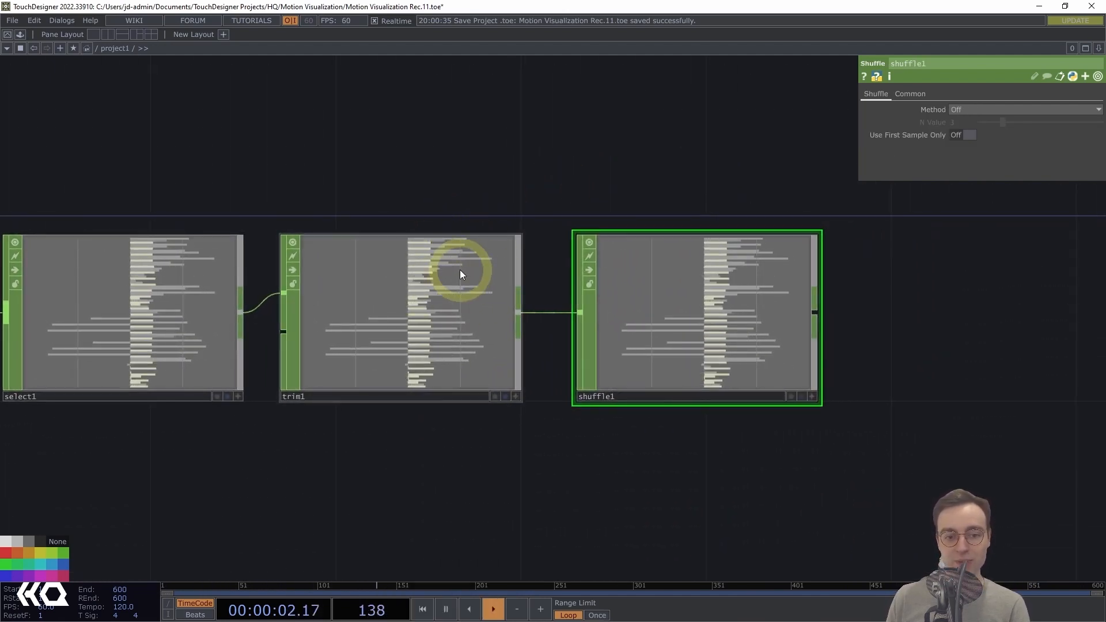
{"action": "left_click_drag", "start_coordinate": [710, 186], "coordinate": [608, 177]}
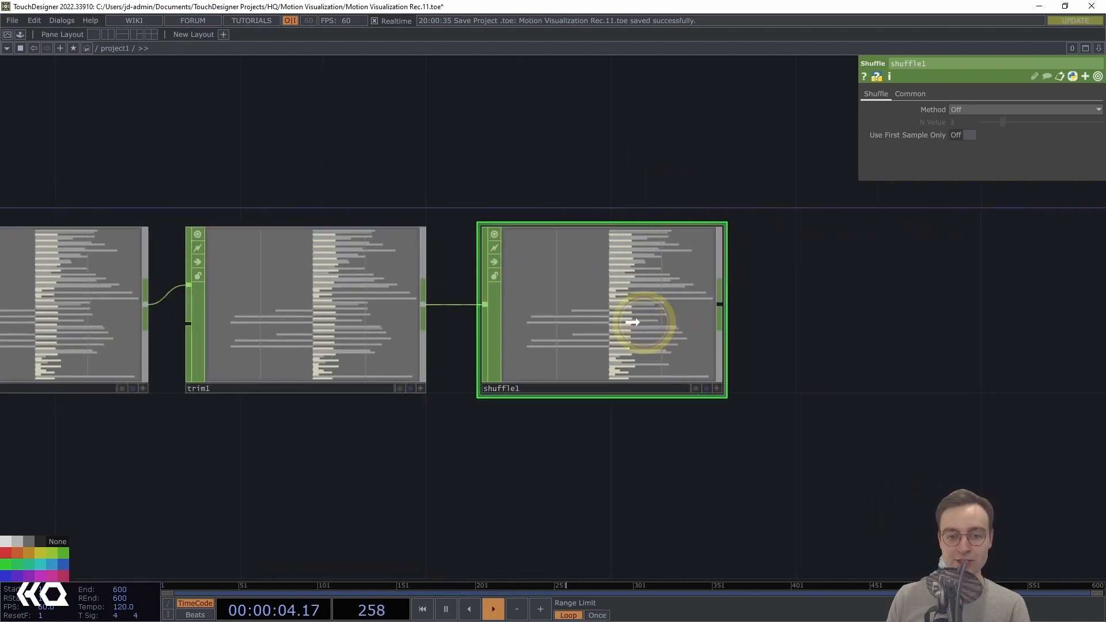
{"action": "left_click_drag", "start_coordinate": [644, 321], "coordinate": [636, 322]}
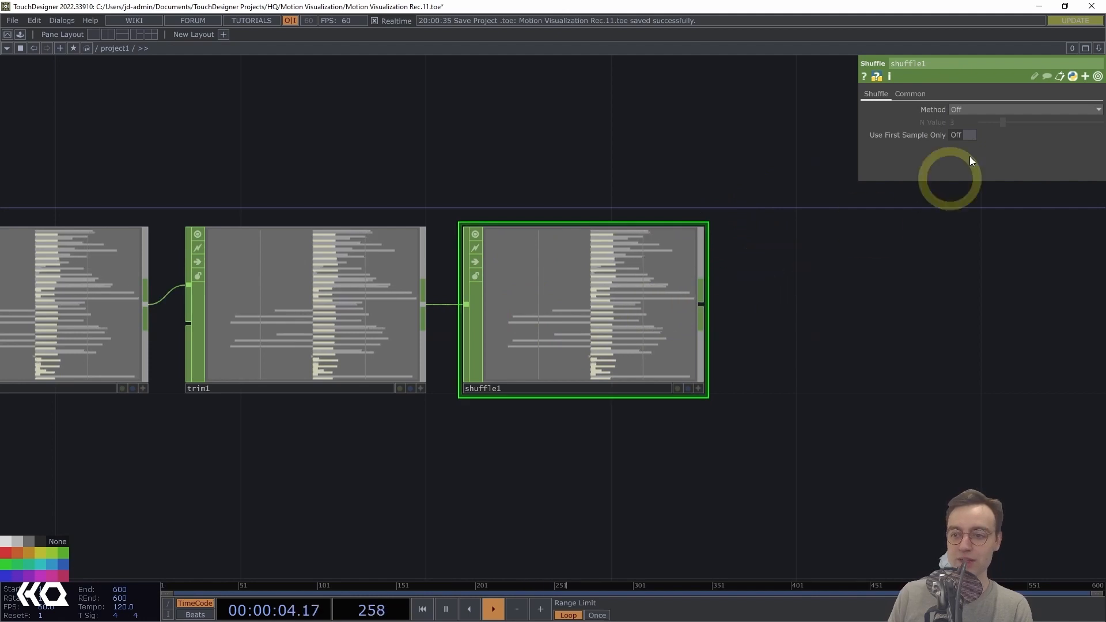
Set the Shuffle CHOP's method to Sequence Every Nth Channel and inspect its channel graphs up close
{"action": "left_click", "coordinate": [959, 109]}
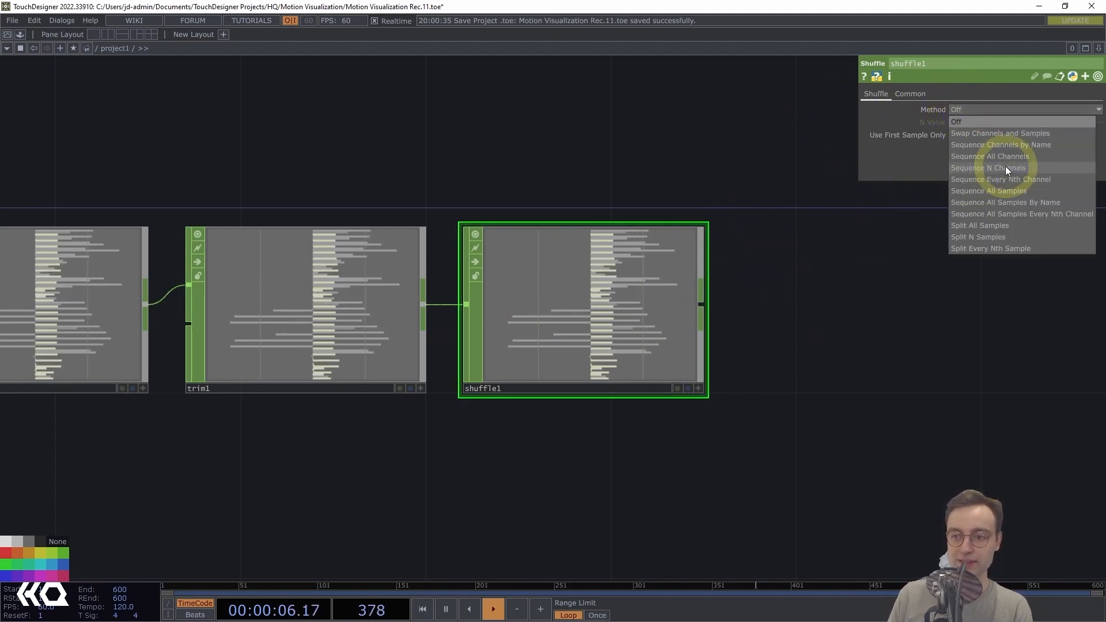
{"action": "left_click", "coordinate": [1039, 181]}
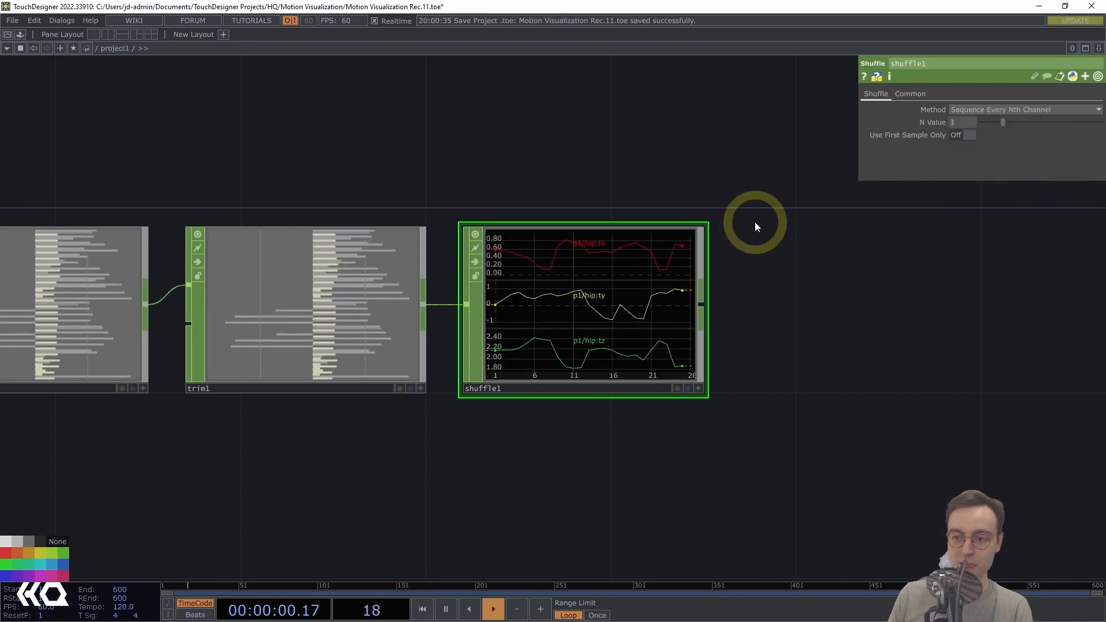
{"action": "left_click_drag", "start_coordinate": [755, 222], "coordinate": [841, 212]}
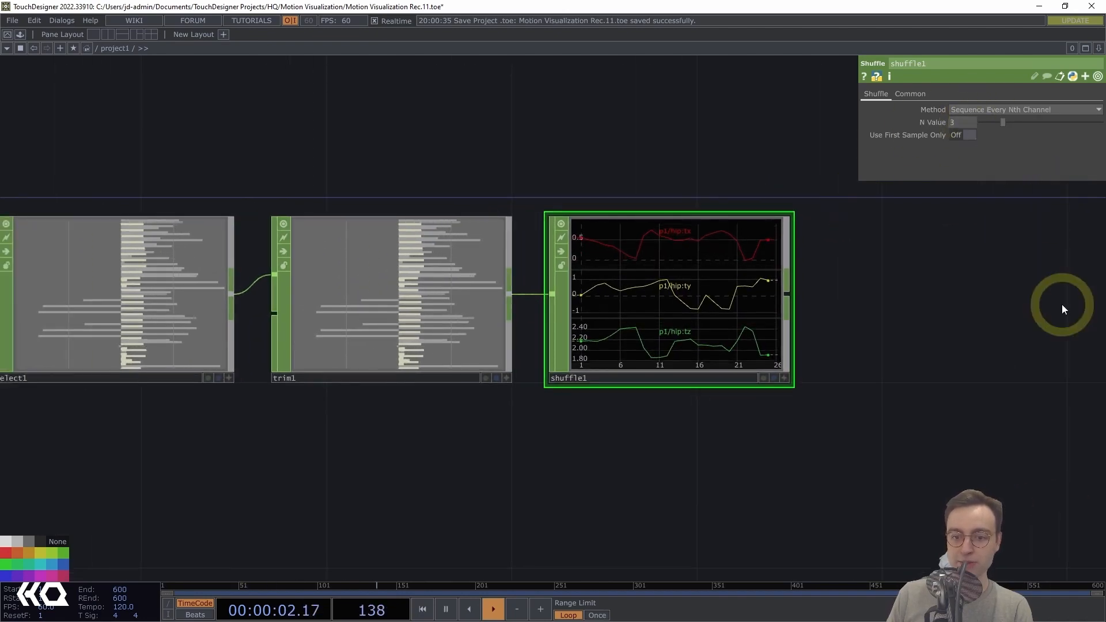
{"action": "scroll", "coordinate": [922, 290], "scroll_direction": "up", "scroll_amount": 5}
{"action": "left_click_drag", "start_coordinate": [931, 291], "coordinate": [939, 300]}
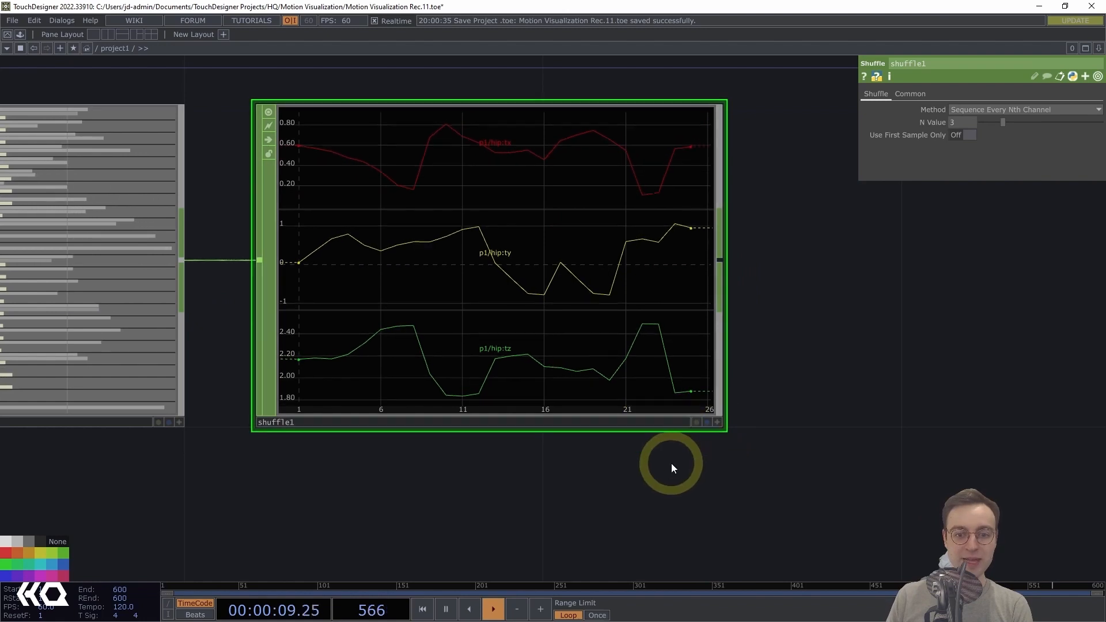
{"action": "scroll", "coordinate": [668, 479], "scroll_direction": "down", "scroll_amount": 1}
{"action": "middle_click_drag", "start_coordinate": [653, 480], "coordinate": [654, 478]}
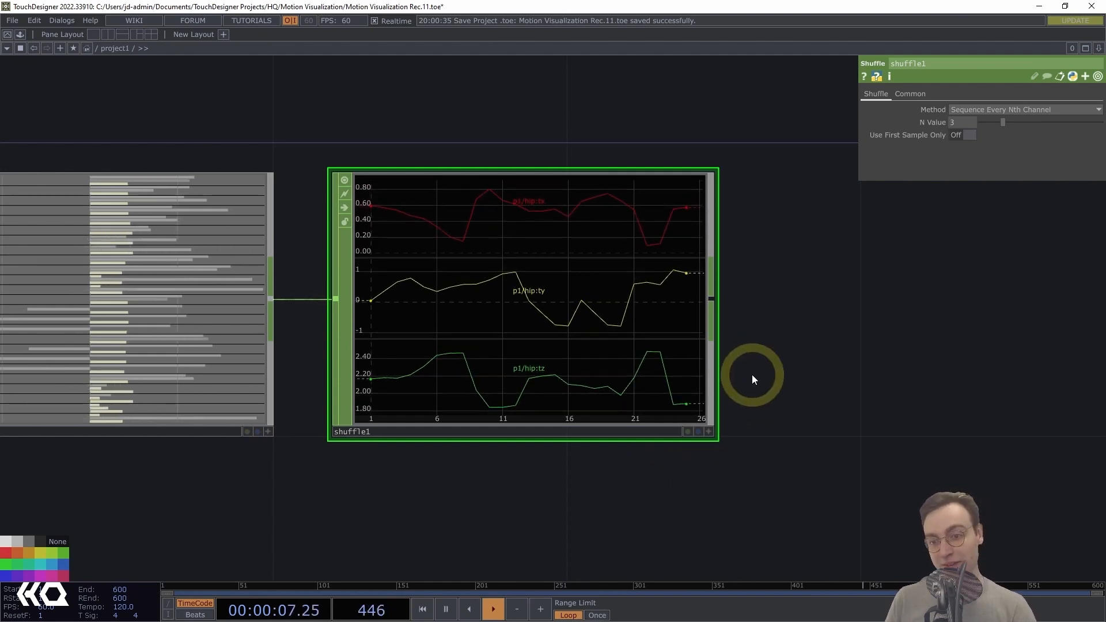
Add a Transform XYZ CHOP fed by the Shuffle CHOP's output and place it directly after that node
{"action": "middle_click_drag", "start_coordinate": [763, 372], "coordinate": [649, 341]}
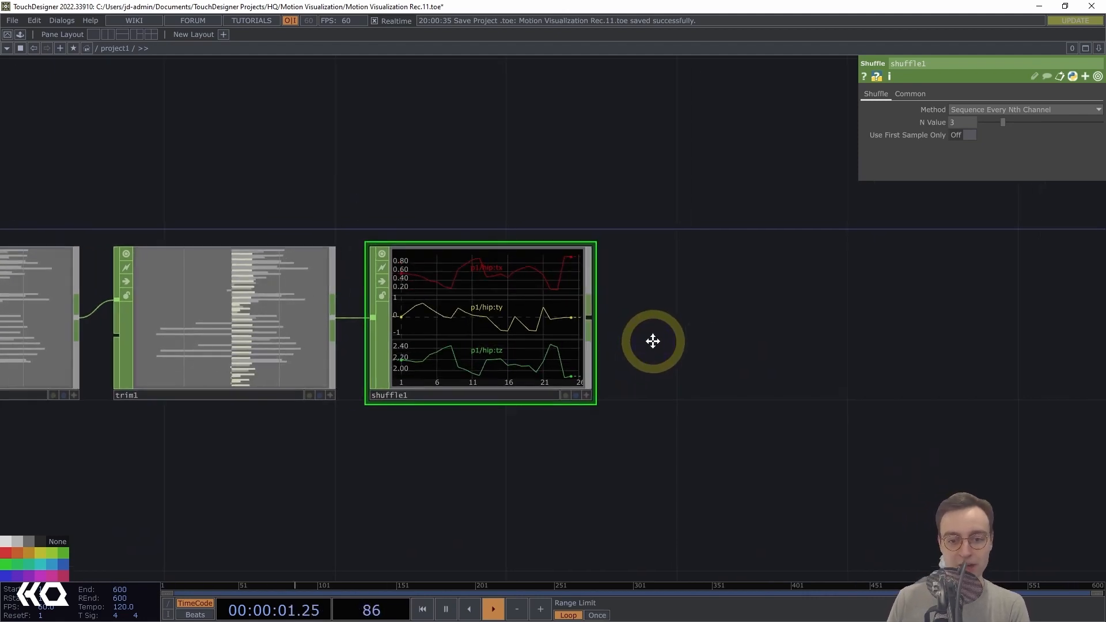
{"action": "right_click", "coordinate": [589, 310]}
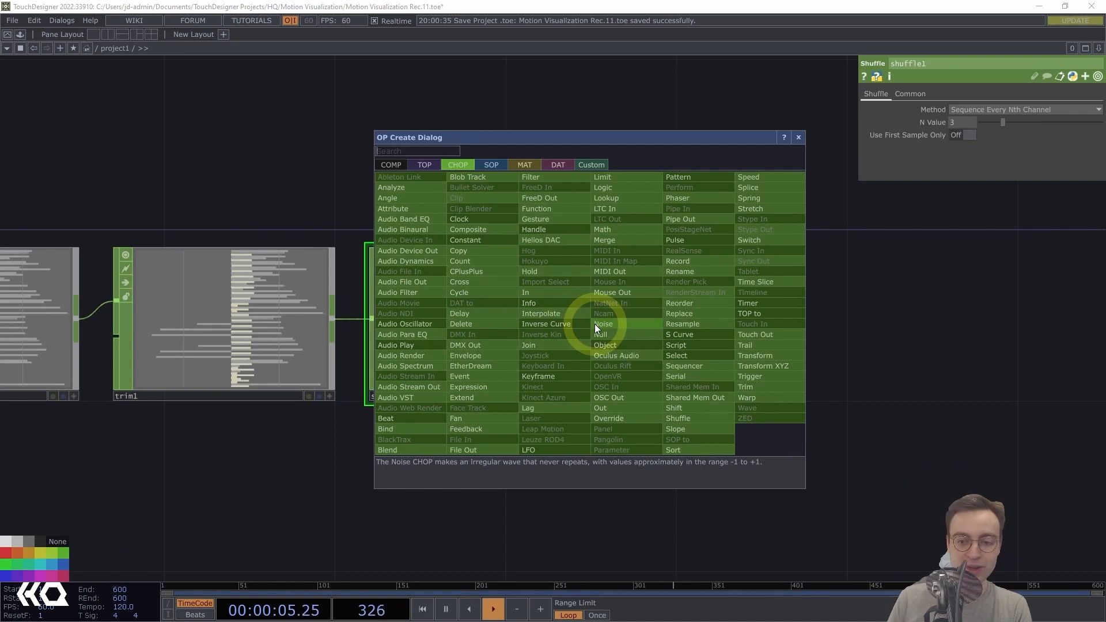
{"action": "left_click", "coordinate": [742, 345]}
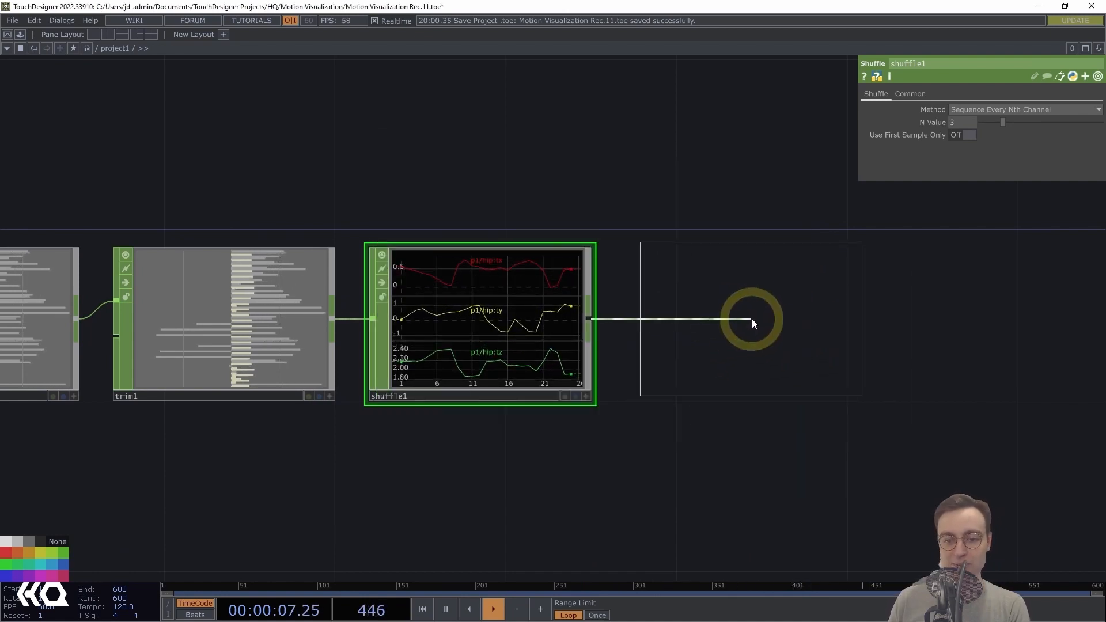
{"action": "left_click", "coordinate": [750, 322]}
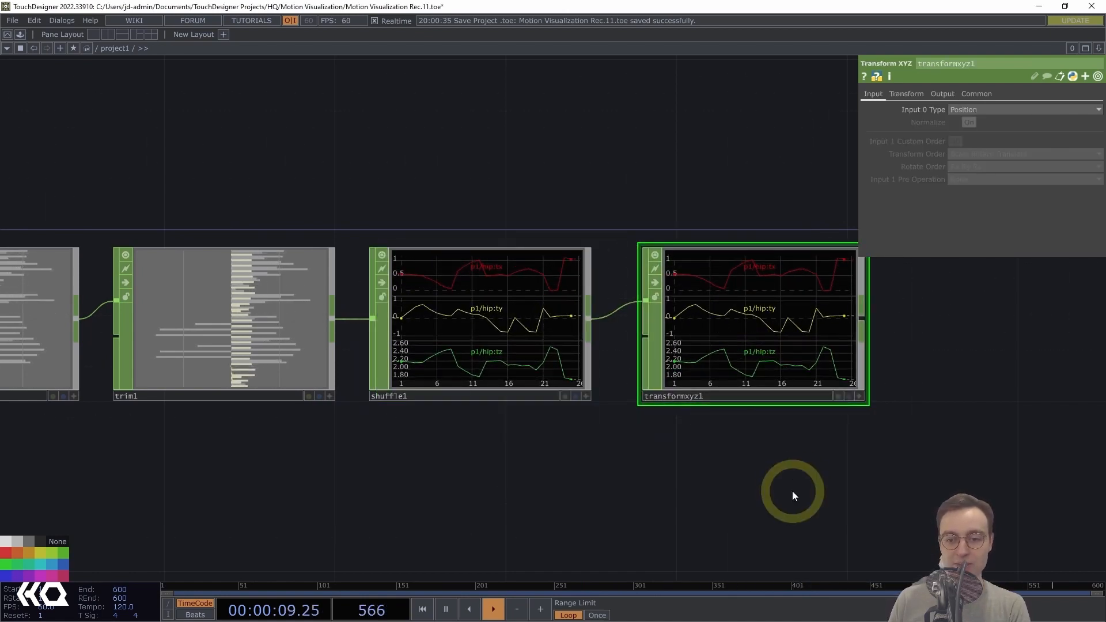
{"action": "left_click_drag", "start_coordinate": [792, 491], "coordinate": [659, 468]}
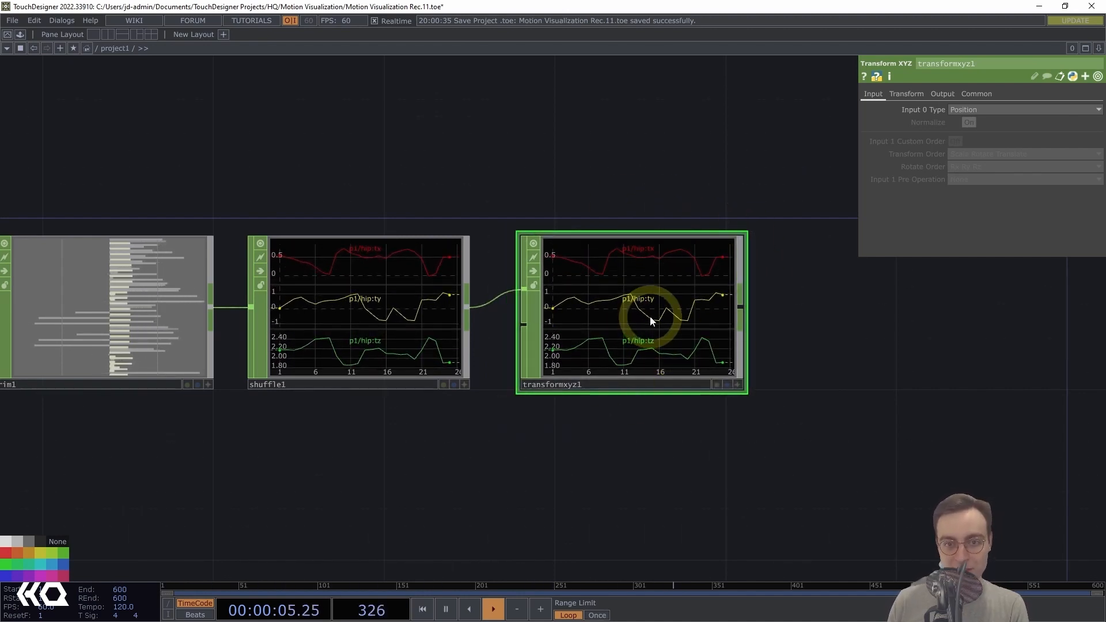
{"action": "left_click_drag", "start_coordinate": [716, 504], "coordinate": [627, 504]}
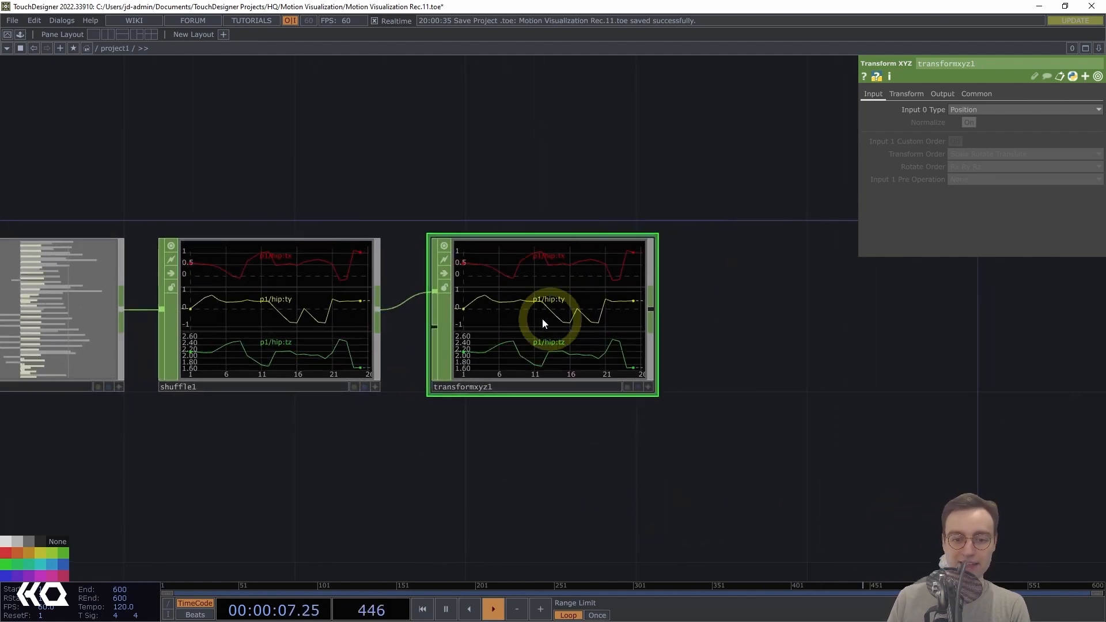
{"action": "left_click_drag", "start_coordinate": [636, 426], "coordinate": [624, 427]}
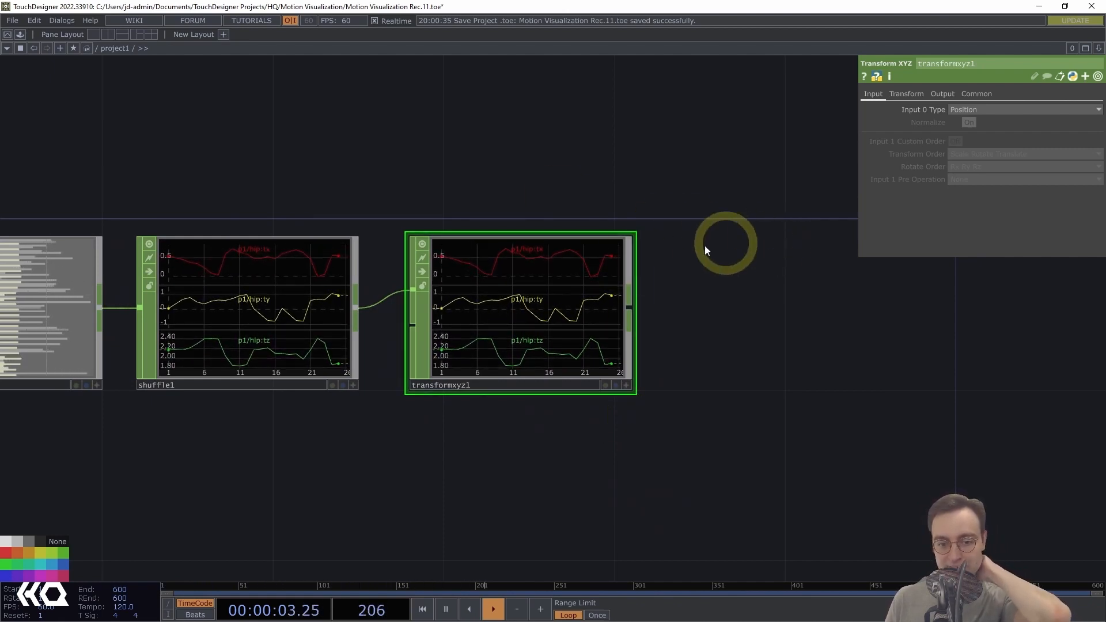
Add a Null CHOP fed by the Transform XYZ CHOP's output and place it in line after that node
{"action": "left_click_drag", "start_coordinate": [745, 323], "coordinate": [660, 324]}
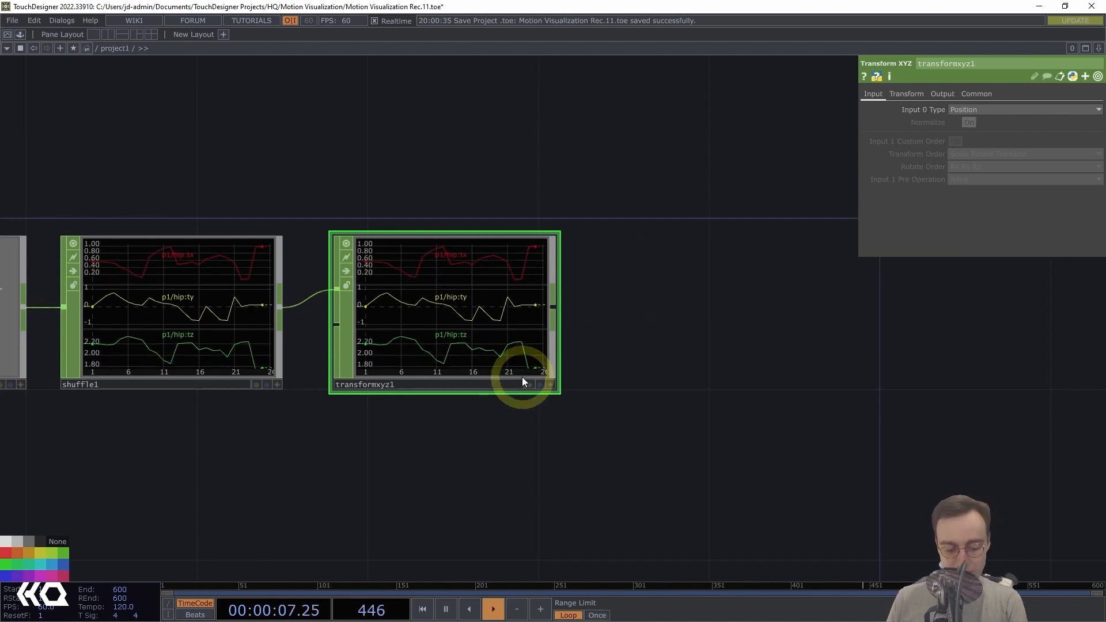
{"action": "key", "text": "alt+n"}
{"action": "left_click", "coordinate": [742, 316]}
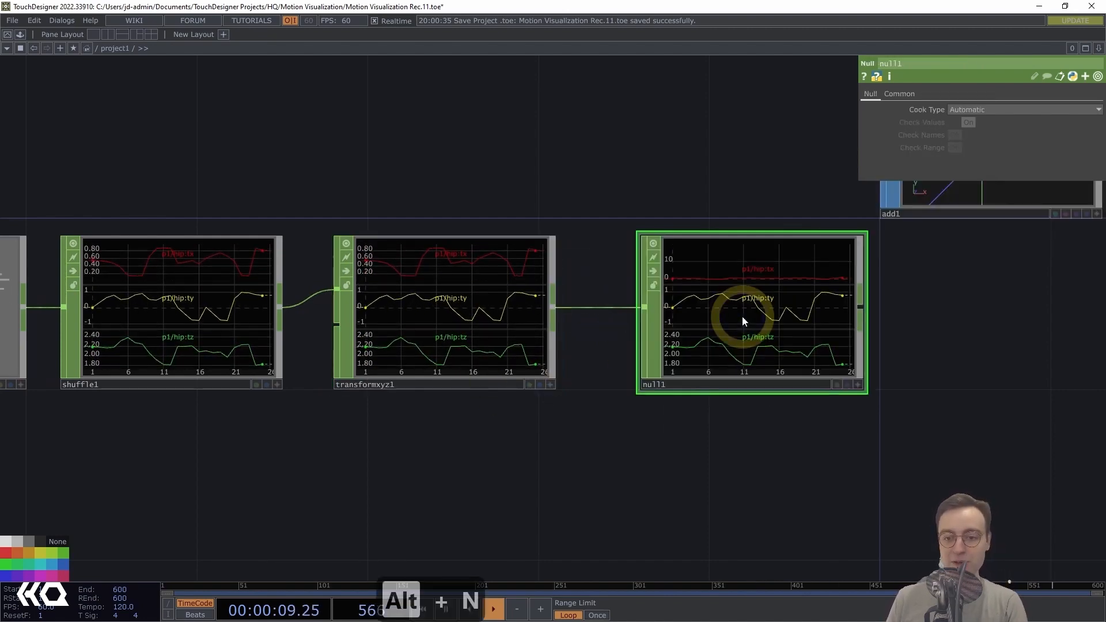
{"action": "left_click_drag", "start_coordinate": [687, 444], "coordinate": [597, 448]}
{"action": "left_click_drag", "start_coordinate": [704, 359], "coordinate": [683, 362]}
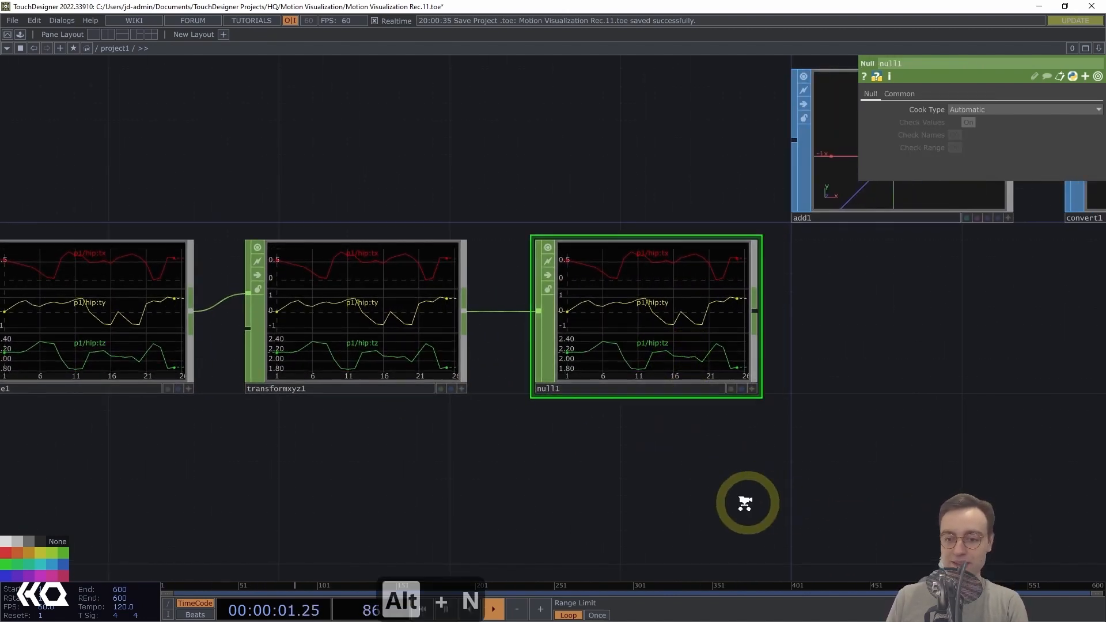
Select the whole CHOP chain from kinect1 to null1 and move it farther away from the add1 SOP
{"action": "scroll", "coordinate": [774, 517], "scroll_direction": "down", "scroll_amount": 5}
{"action": "left_click_drag", "start_coordinate": [679, 544], "coordinate": [748, 525]}
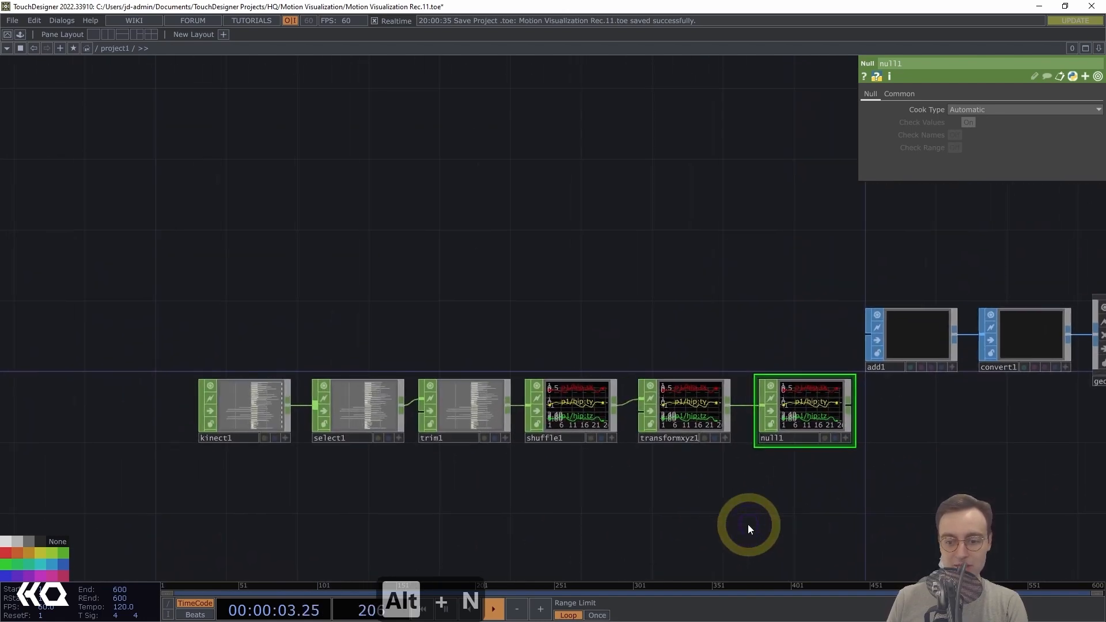
{"action": "right_click_drag", "start_coordinate": [872, 477], "coordinate": [125, 364]}
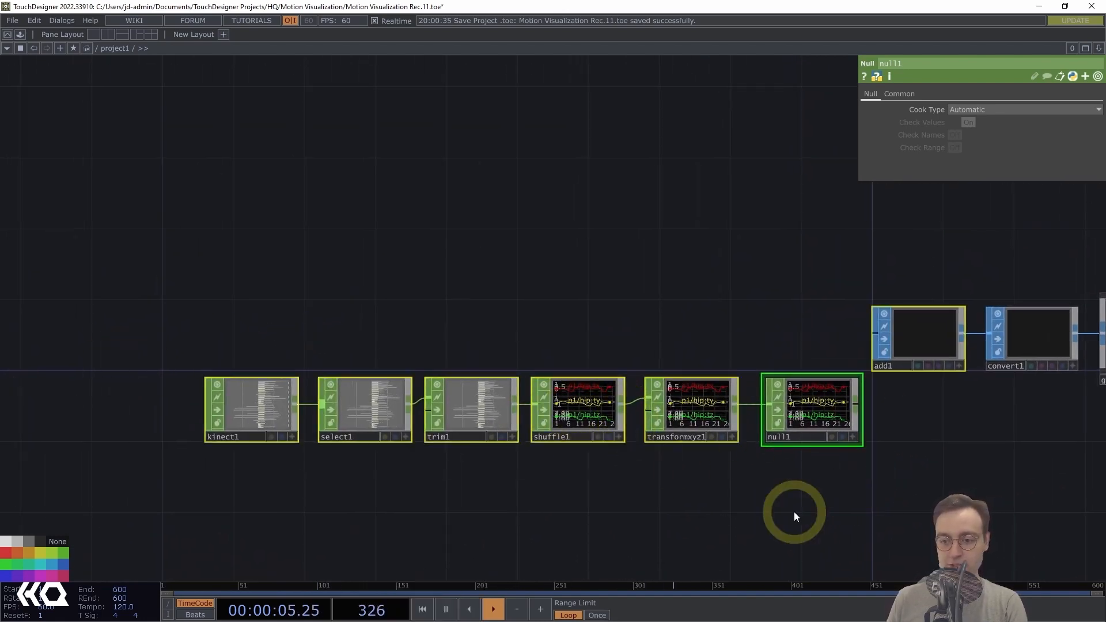
{"action": "right_click_drag", "start_coordinate": [839, 472], "coordinate": [210, 373]}
{"action": "left_click_drag", "start_coordinate": [786, 398], "coordinate": [571, 399]}
Add a CHOP to TOP that reads null1 and align it directly after the Null CHOP
{"action": "scroll", "coordinate": [626, 472], "scroll_direction": "up", "scroll_amount": 3}
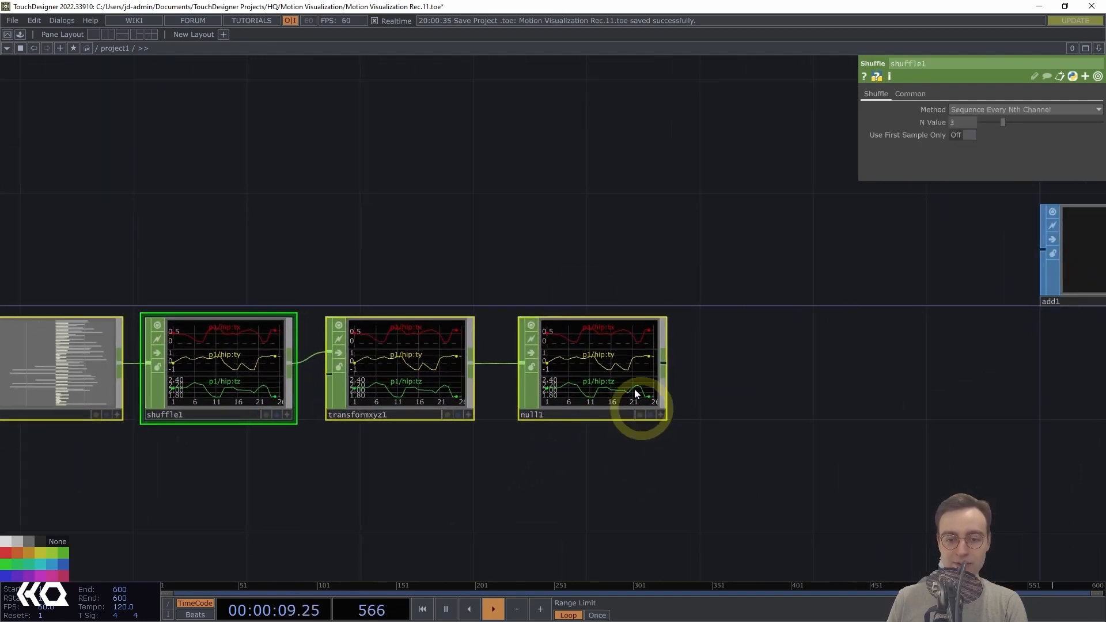
{"action": "right_click", "coordinate": [662, 365]}
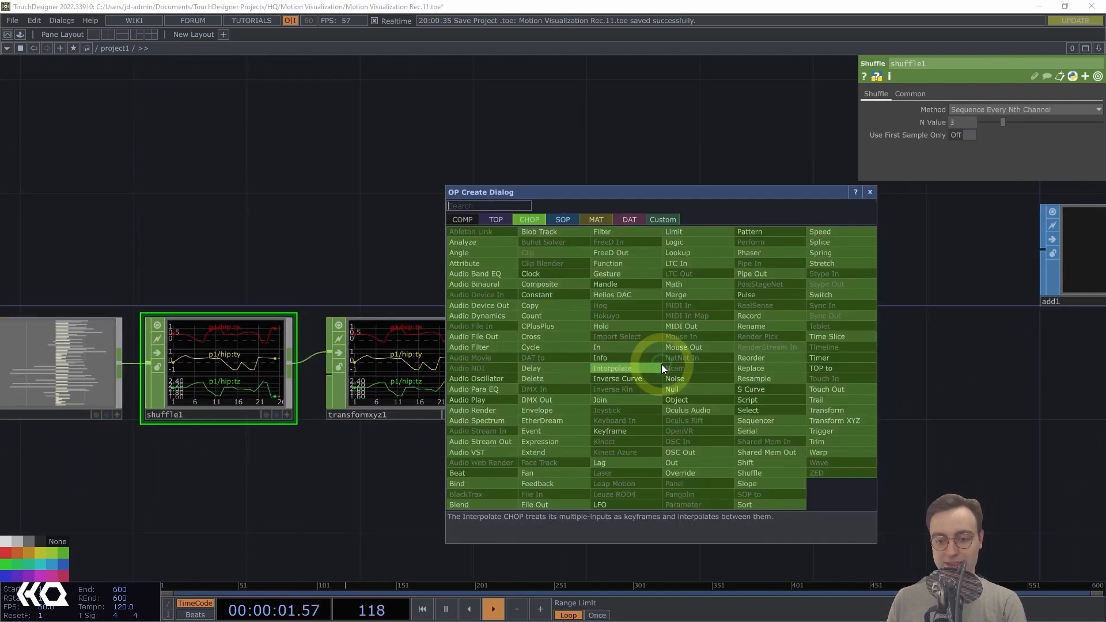
{"action": "left_click", "coordinate": [496, 218]}
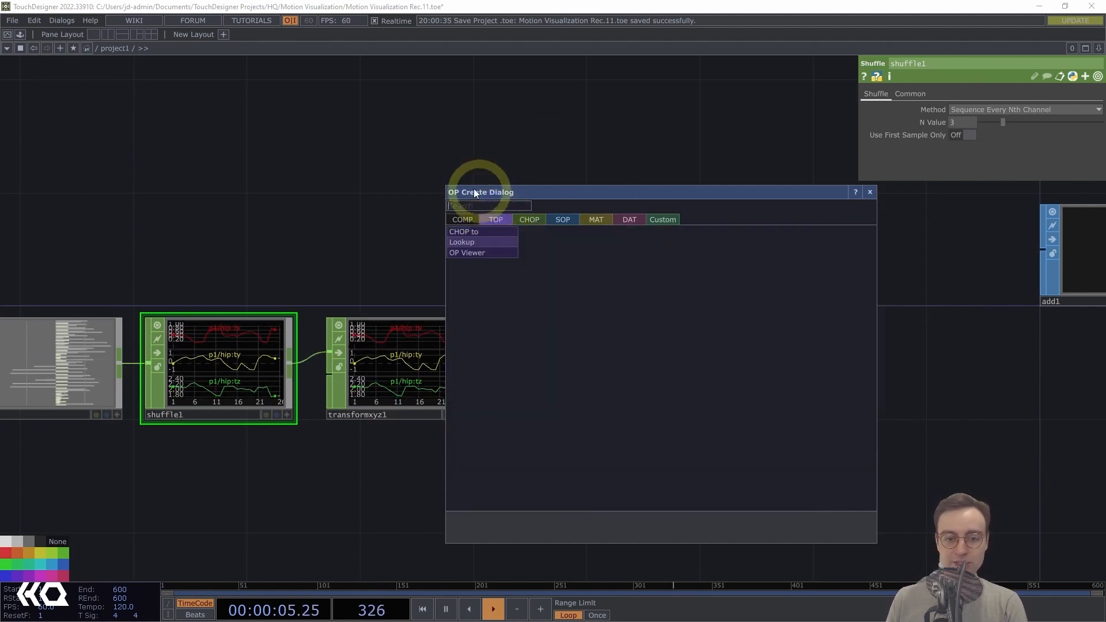
{"action": "left_click", "coordinate": [466, 231]}
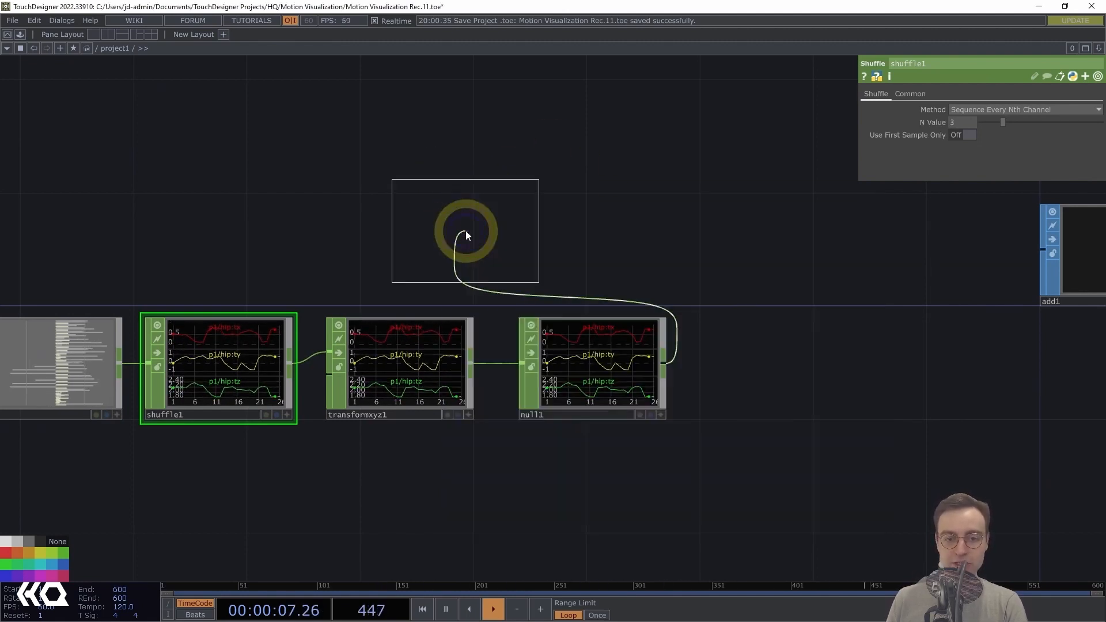
{"action": "left_click", "coordinate": [773, 365]}
{"action": "scroll", "coordinate": [858, 444], "scroll_direction": "up", "scroll_amount": 3}
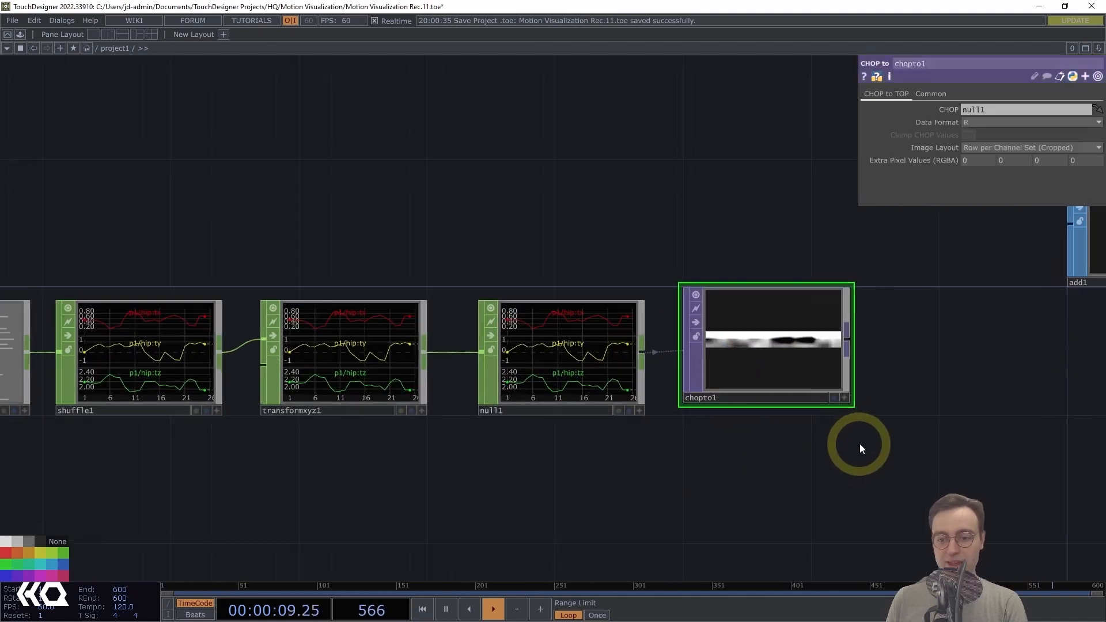
{"action": "left_click_drag", "start_coordinate": [787, 453], "coordinate": [682, 468]}
{"action": "left_click_drag", "start_coordinate": [693, 352], "coordinate": [695, 359]}
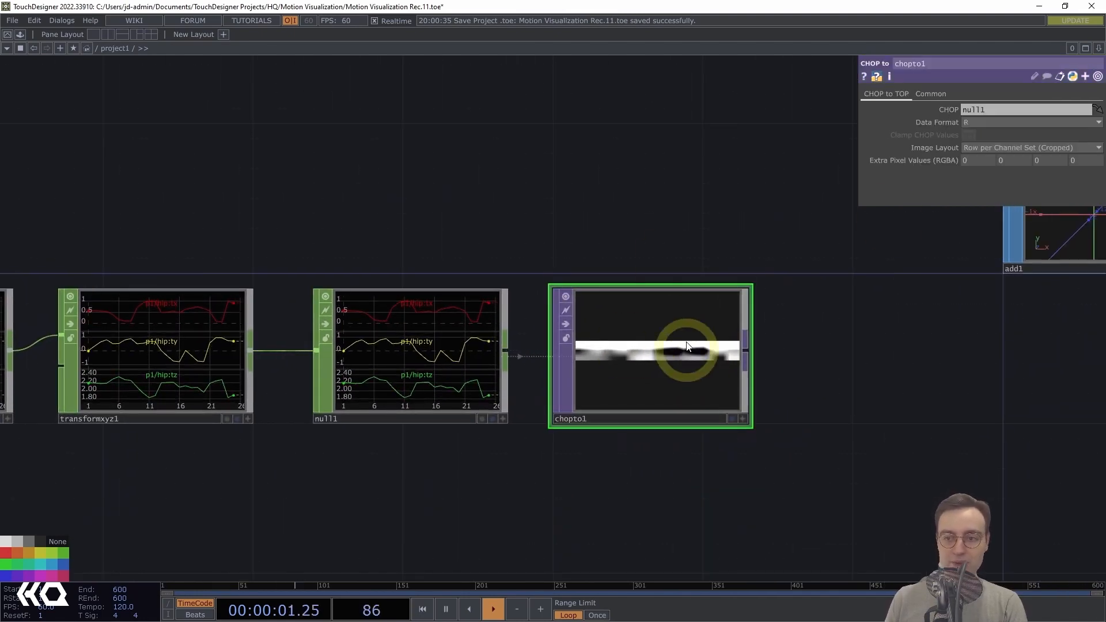
Set the CHOP to TOP's data format to RGB and inspect its image beside the Null CHOP's graphs
{"action": "left_click", "coordinate": [983, 121]}
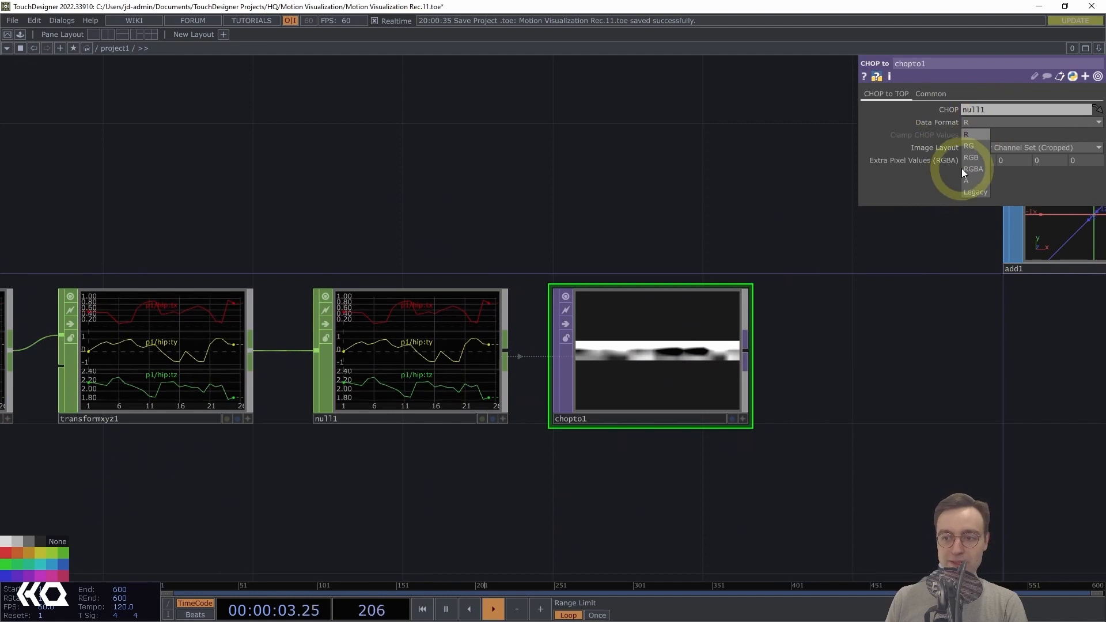
{"action": "left_click", "coordinate": [979, 159]}
{"action": "scroll", "coordinate": [834, 367], "scroll_direction": "up", "scroll_amount": 3}
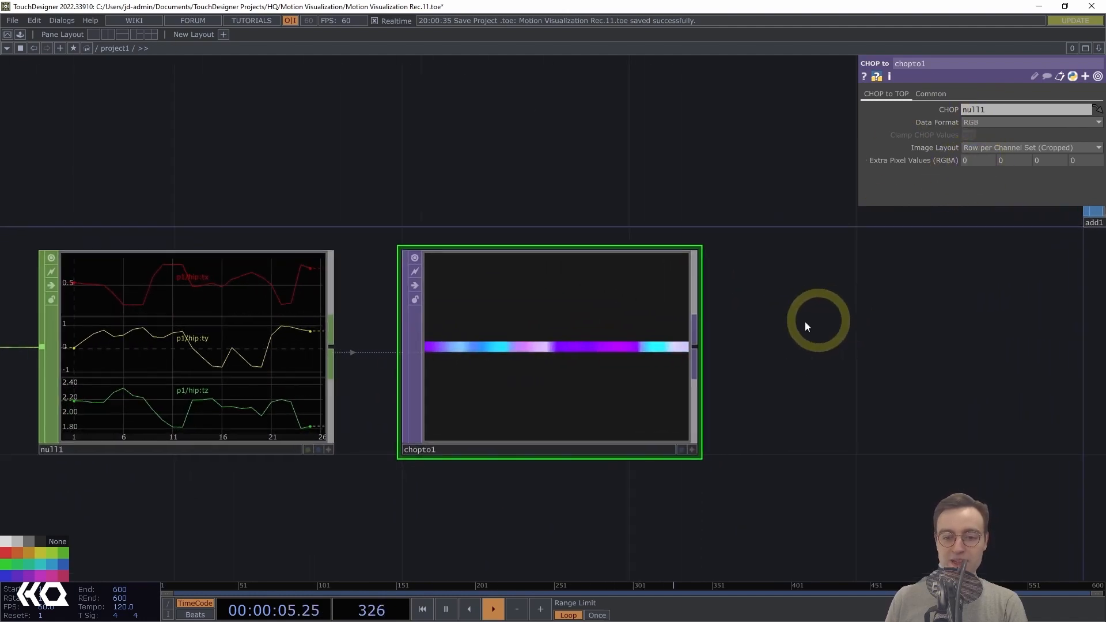
{"action": "left_click_drag", "start_coordinate": [859, 341], "coordinate": [974, 341]}
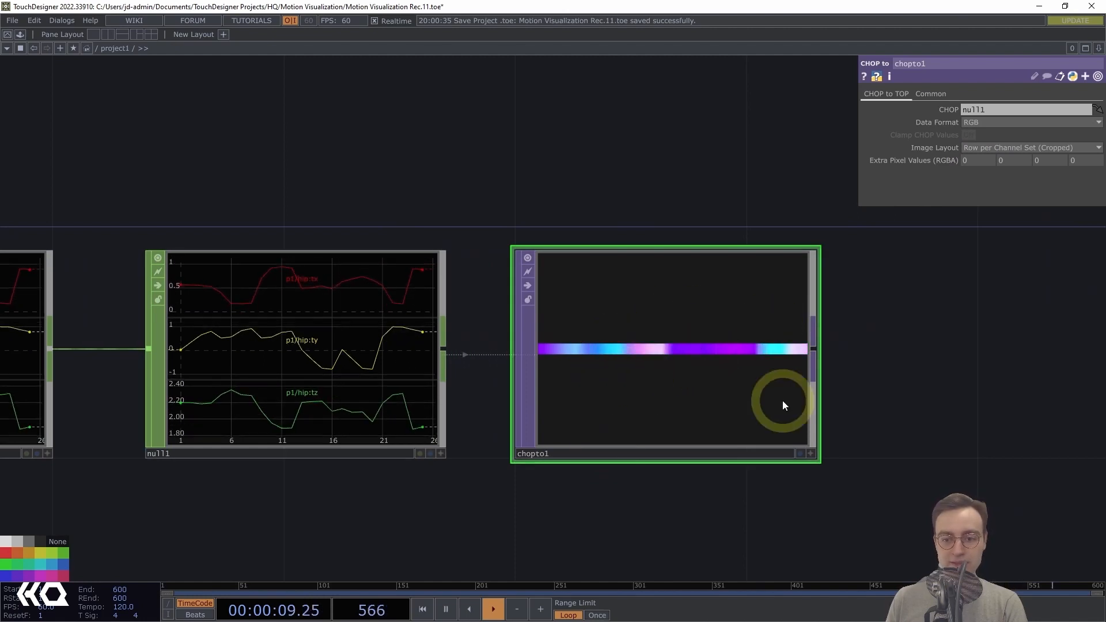
{"action": "left_click_drag", "start_coordinate": [904, 381], "coordinate": [860, 381]}
{"action": "left_click_drag", "start_coordinate": [921, 363], "coordinate": [867, 338]}
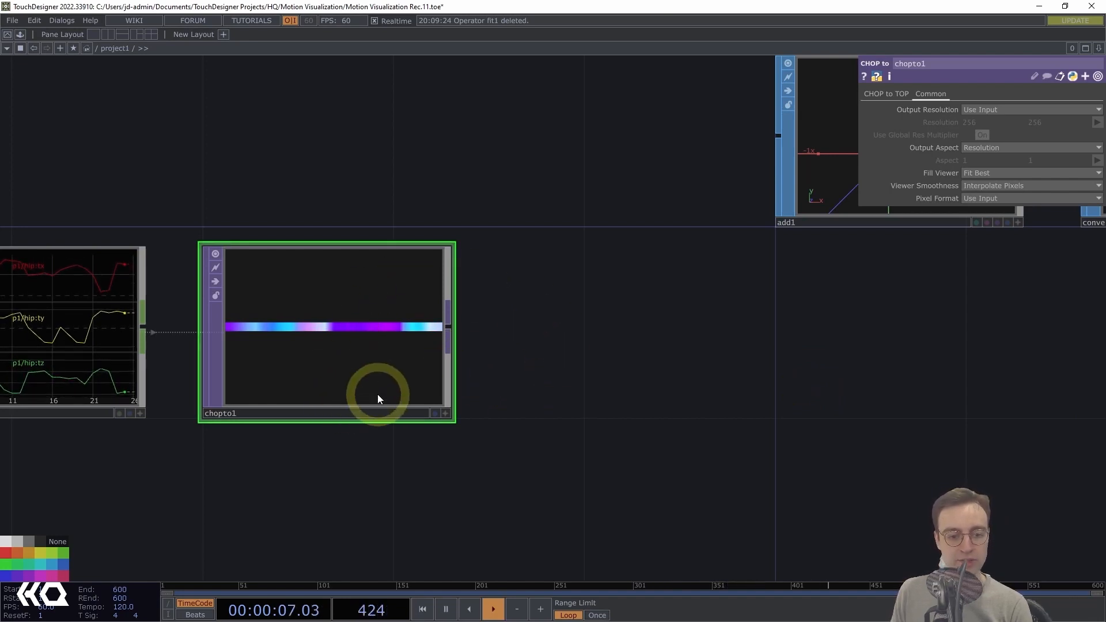
Set the CHOP to TOP's pixel format to 32-bit float (RGBA)
{"action": "middle_click_drag", "start_coordinate": [340, 341], "coordinate": [987, 196]}
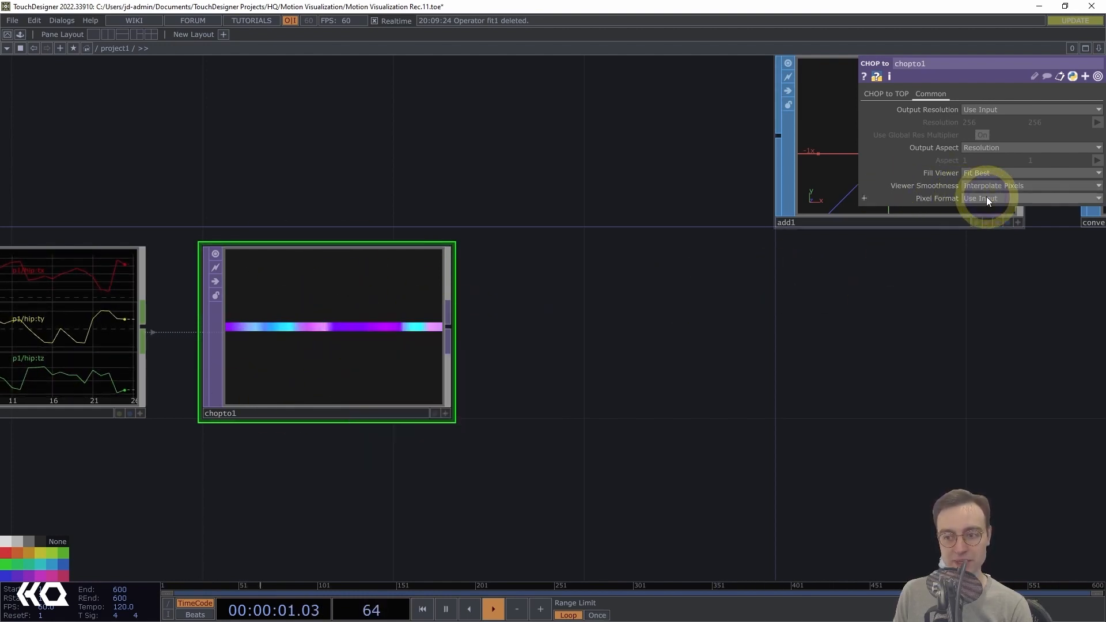
{"action": "left_click", "coordinate": [996, 198]}
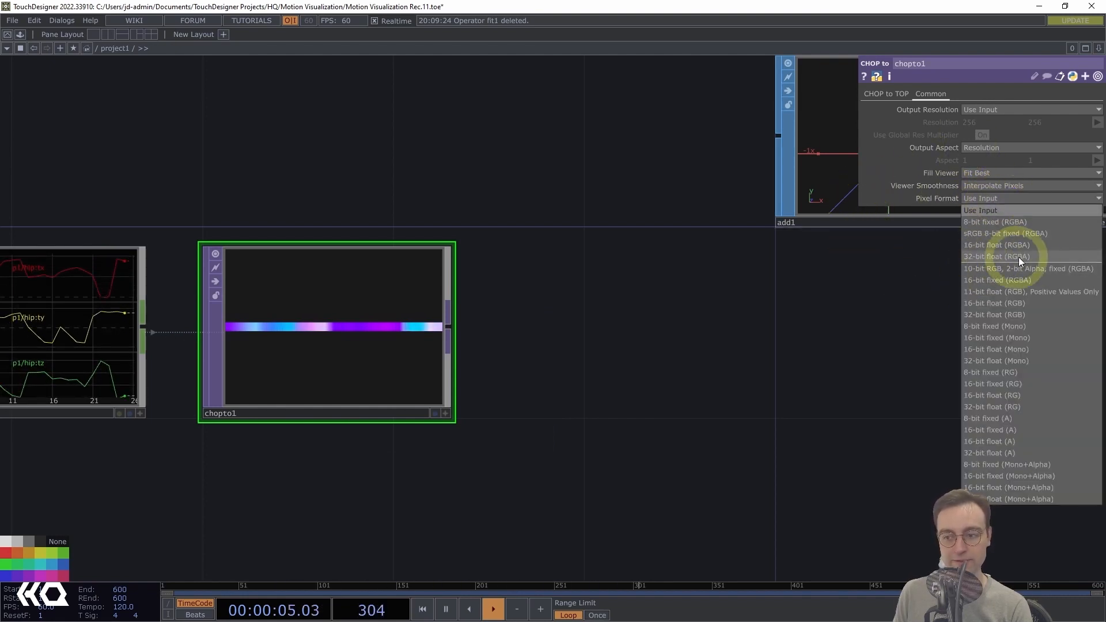
{"action": "left_click", "coordinate": [1039, 257]}
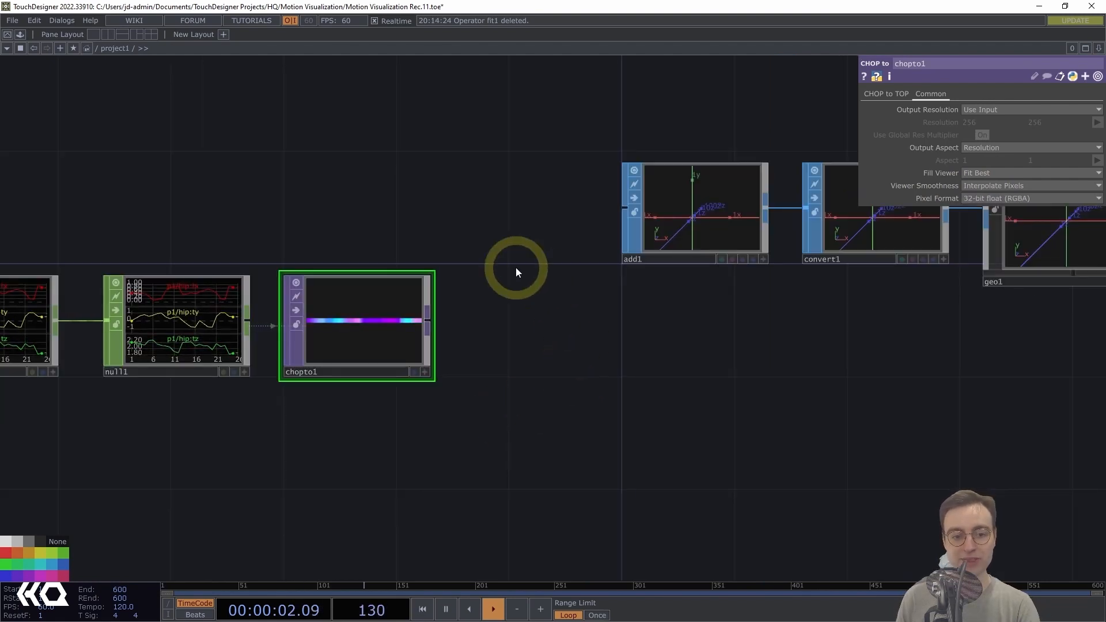
Add a Fit TOP fed by the CHOP to TOP's output and place it directly after that node
{"action": "left_click", "coordinate": [431, 319]}
{"action": "type", "text": "fit"}
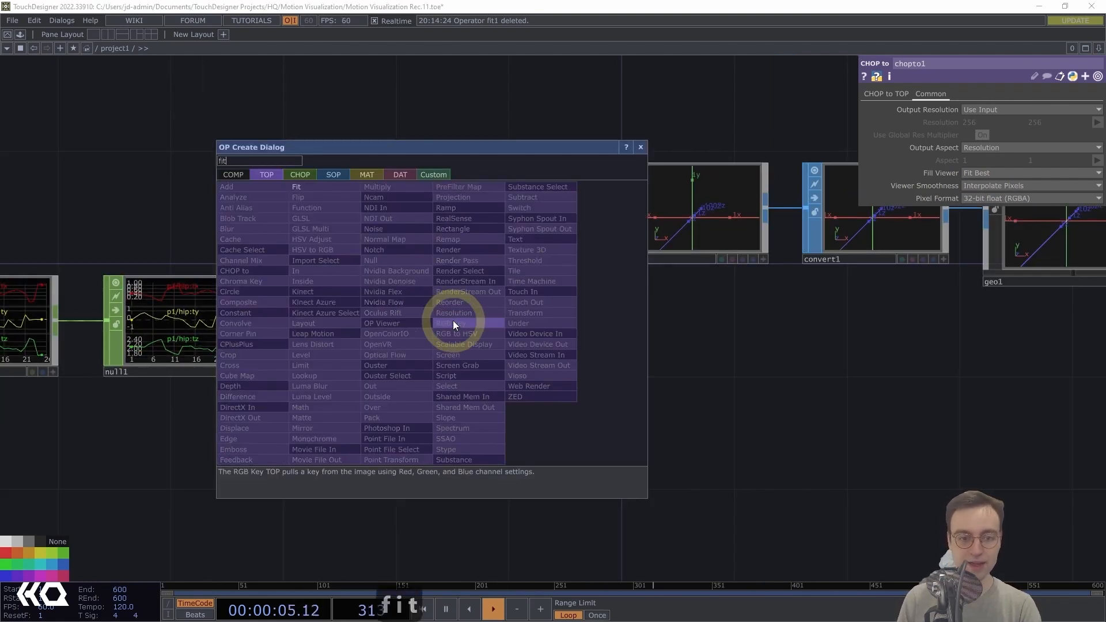
{"action": "left_click", "coordinate": [299, 190]}
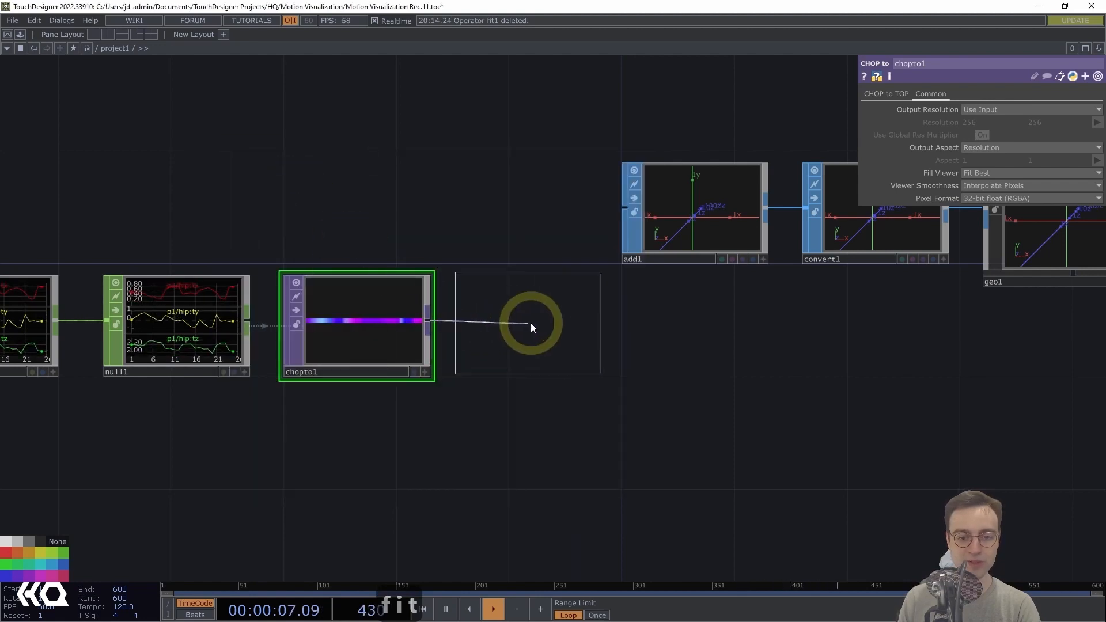
{"action": "left_click", "coordinate": [530, 323]}
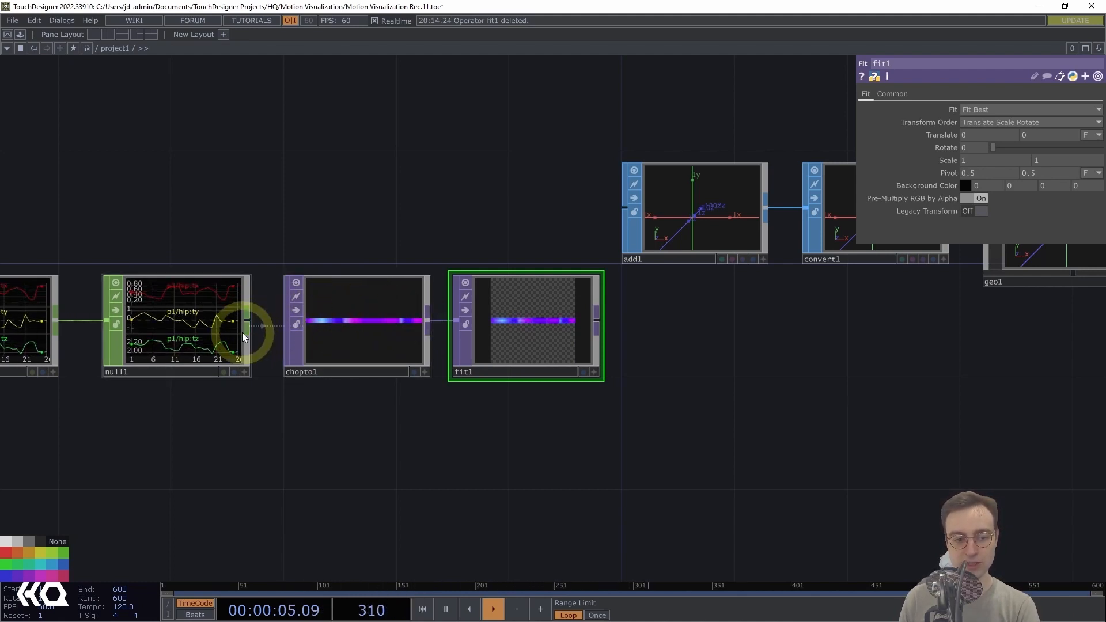
{"action": "left_click_drag", "start_coordinate": [563, 407], "coordinate": [496, 412]}
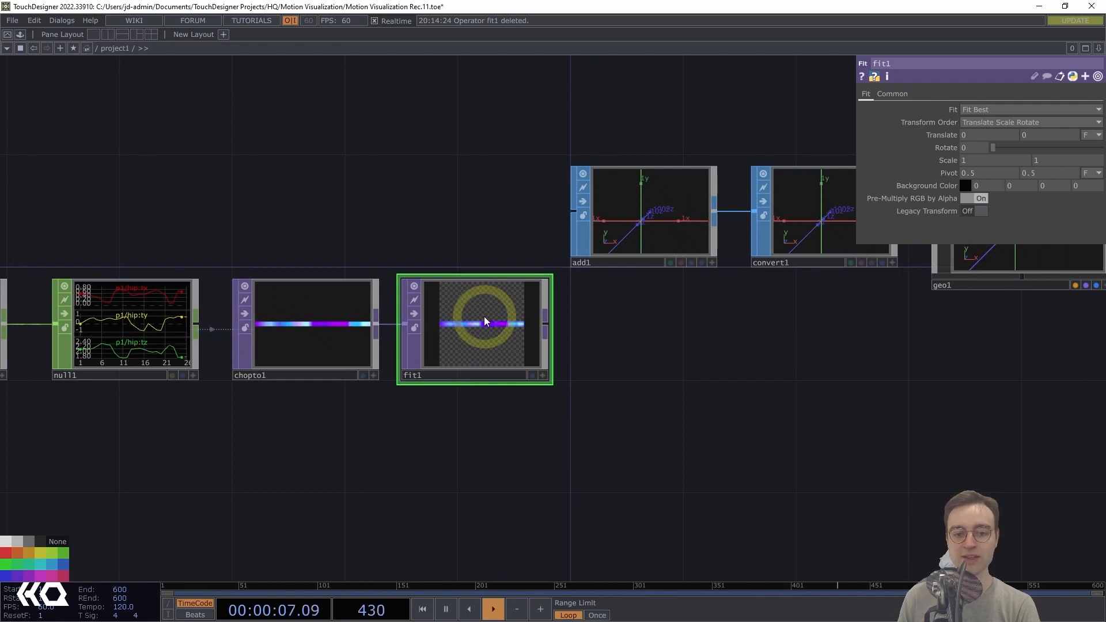
Set the Fit TOP's custom resolution width to the expression op('chopto1').width
{"action": "left_click", "coordinate": [900, 96]}
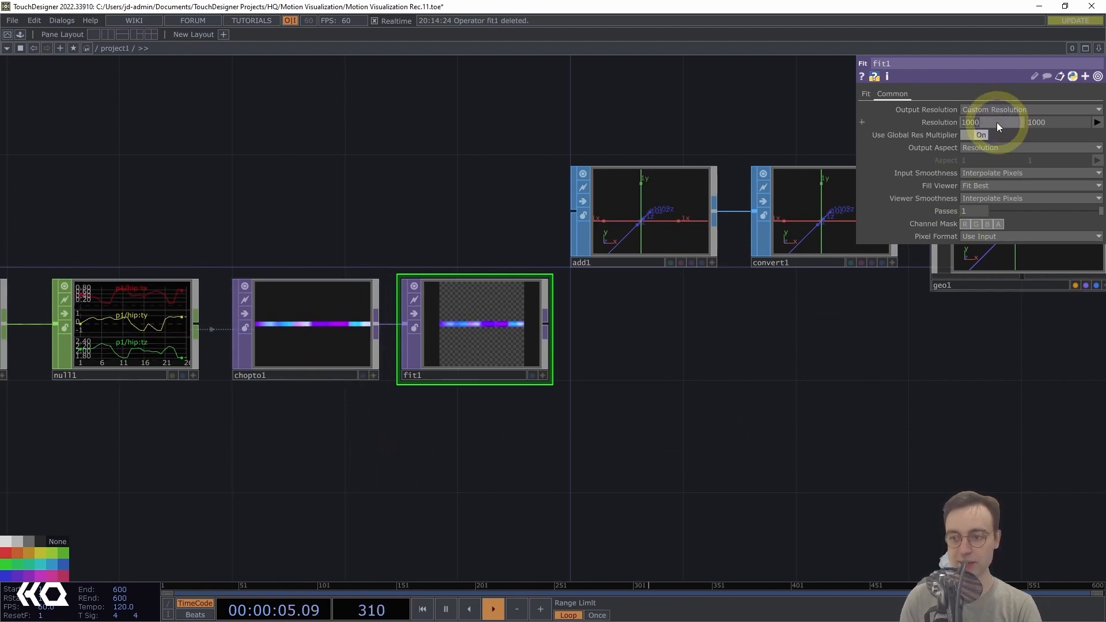
{"action": "left_click", "coordinate": [945, 117]}
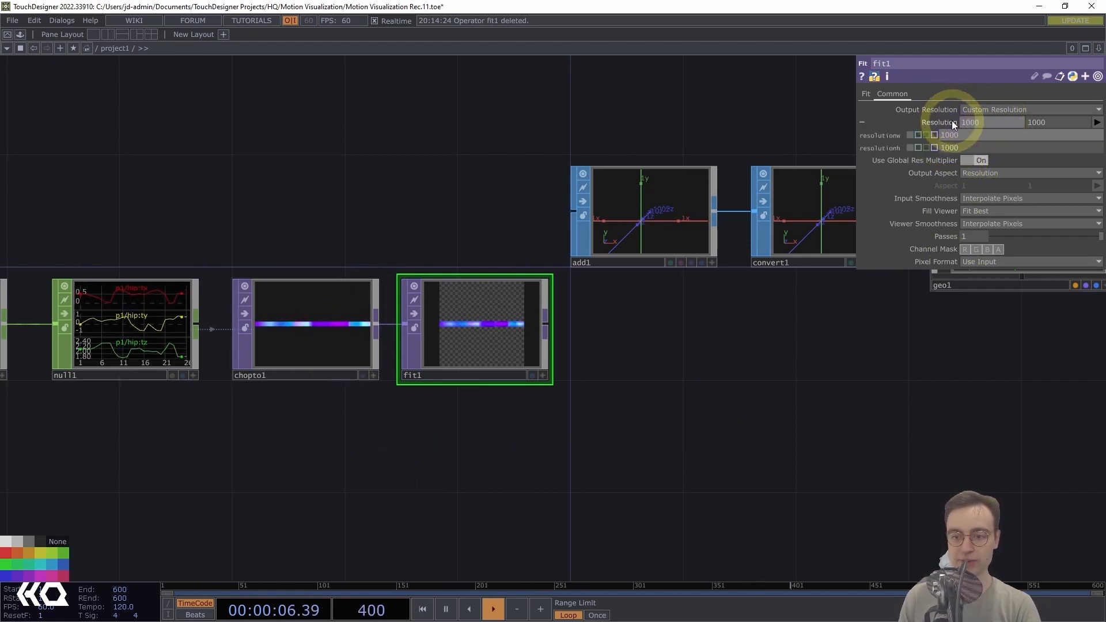
{"action": "left_click", "coordinate": [977, 141]}
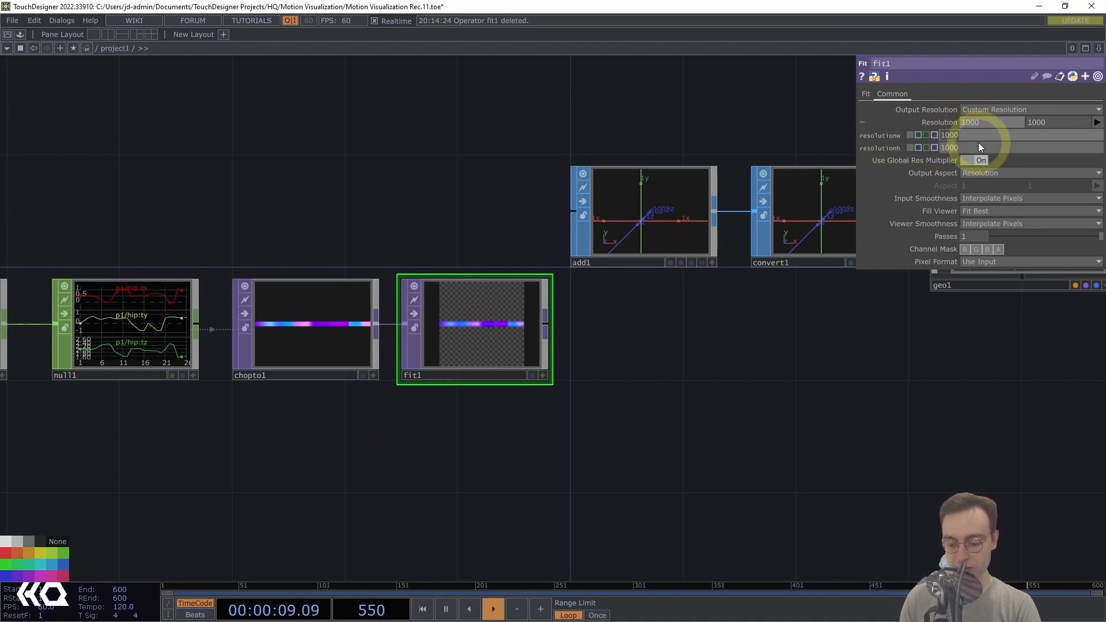
{"action": "type", "text": "op()"}
{"action": "key", "text": "Left"}
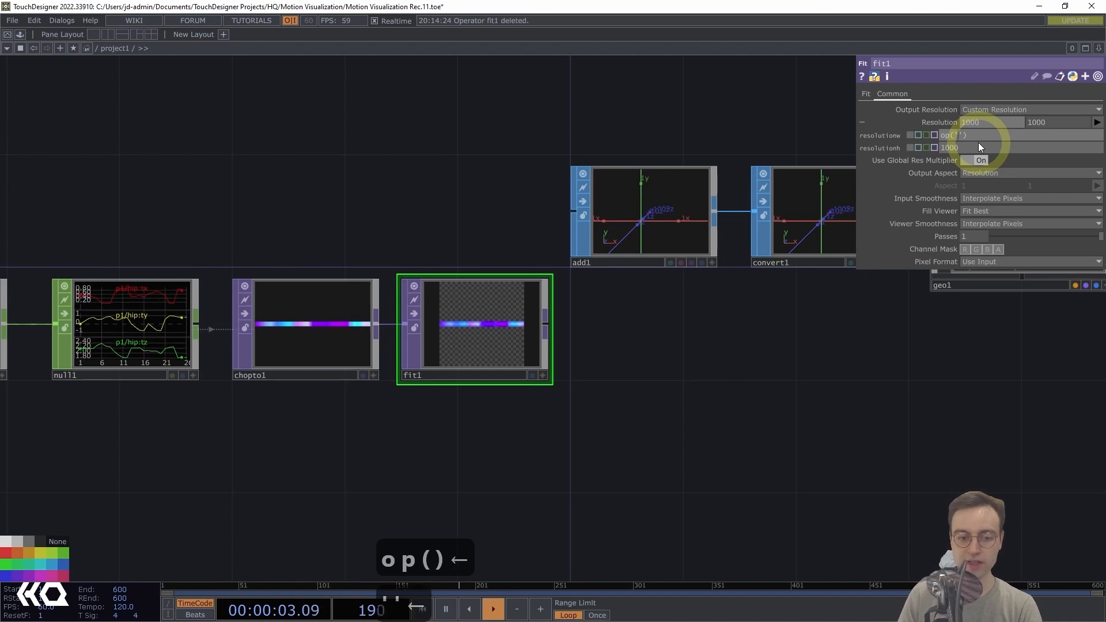
{"action": "type", "text": "chopto"}
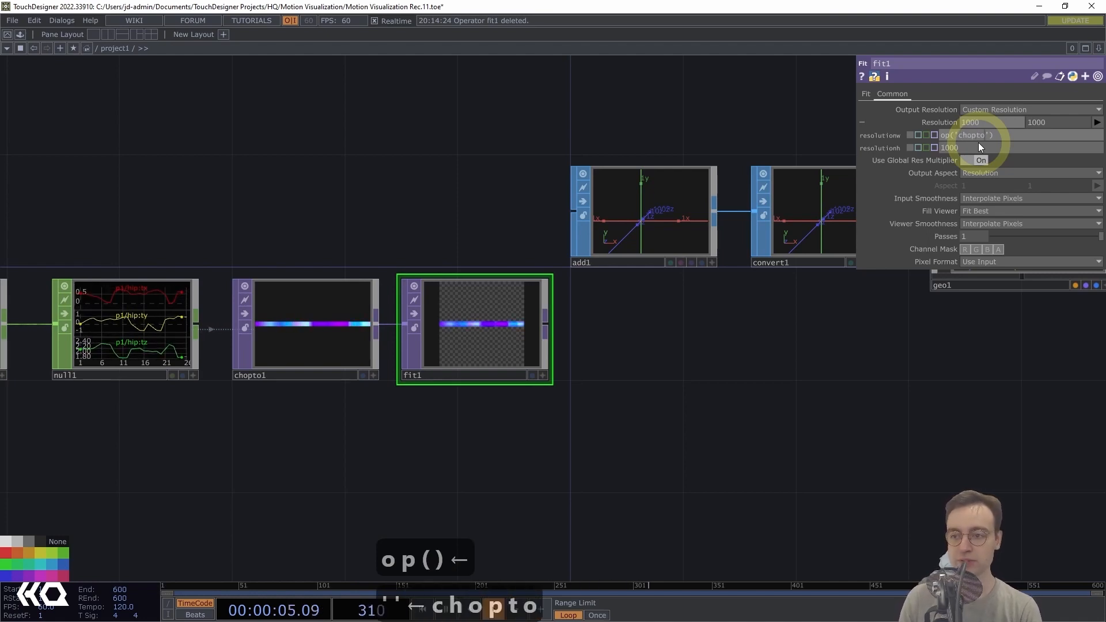
{"action": "type", "text": "1"}
{"action": "key", "text": "Right"}
{"action": "key", "text": "Right"}
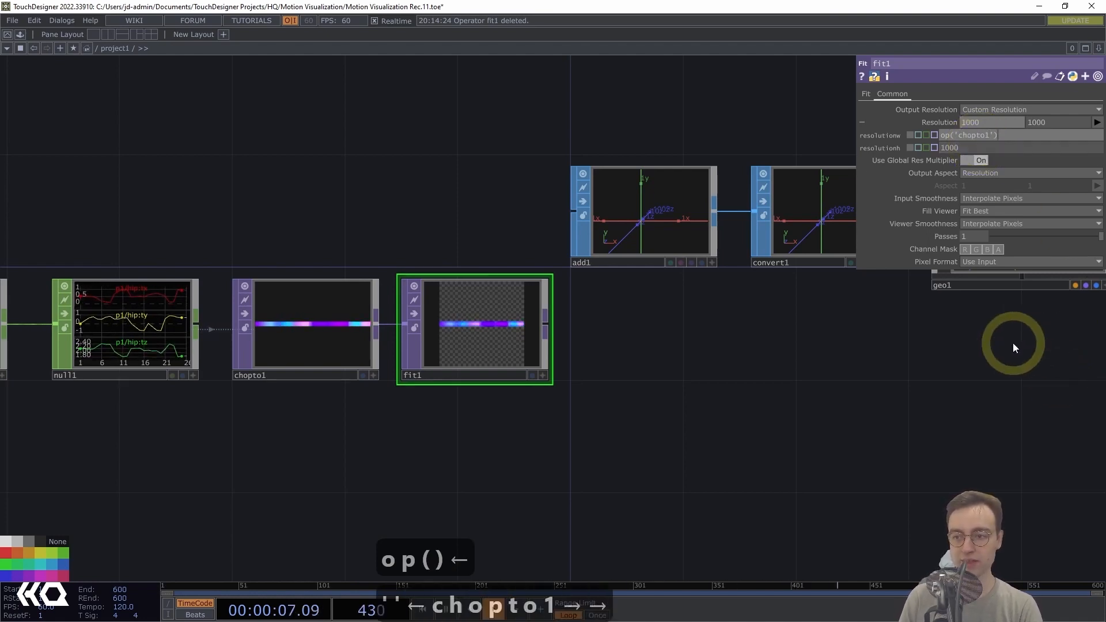
{"action": "type", "text": ".width"}
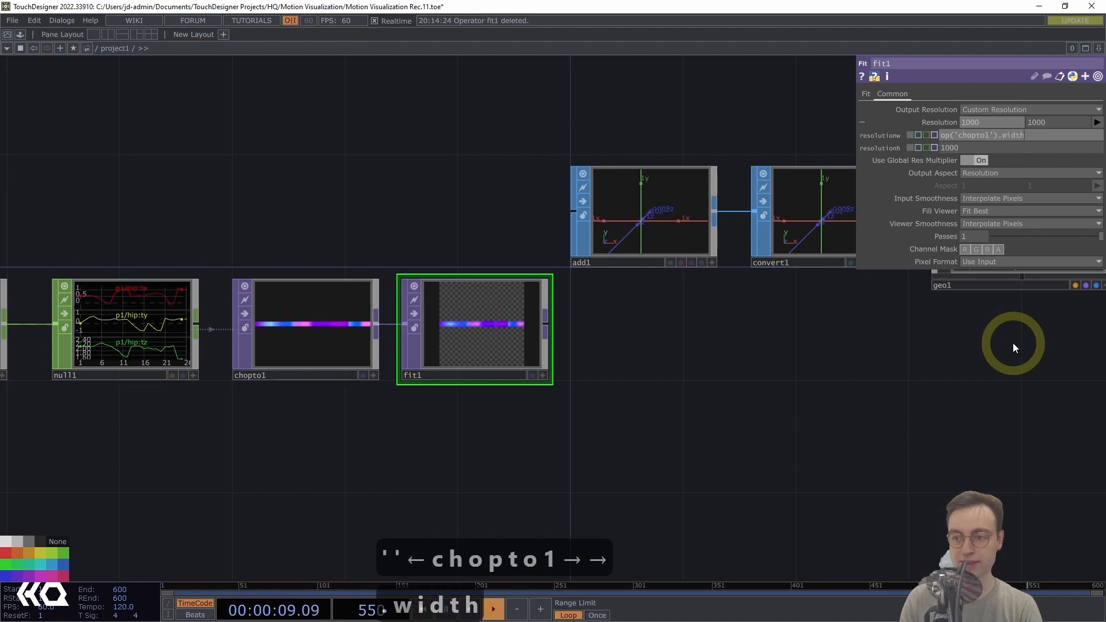
{"action": "key", "text": "Return"}
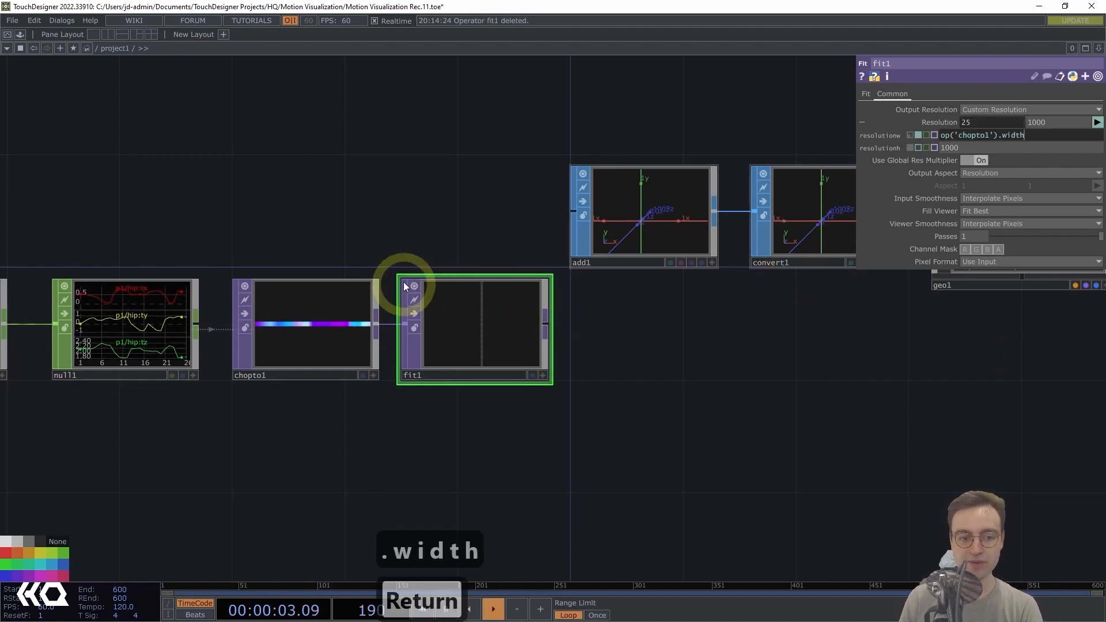
Set the Fit TOP's custom resolution height to 50
{"action": "middle_click_drag", "start_coordinate": [330, 351], "coordinate": [1008, 143]}
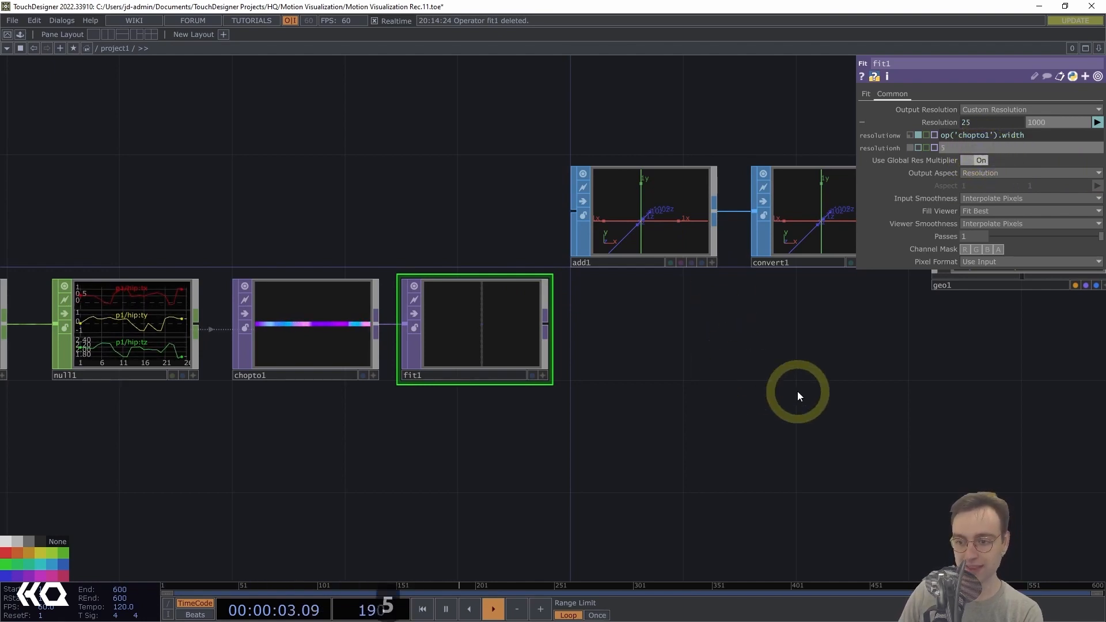
{"action": "key", "text": "Return"}
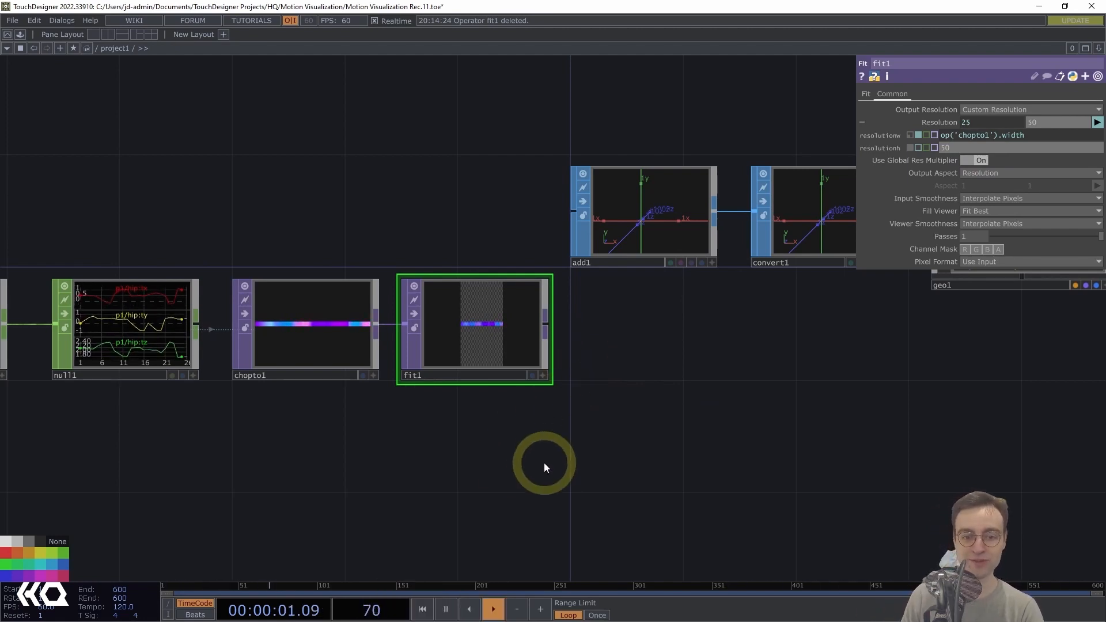
{"action": "middle_click_drag", "start_coordinate": [539, 439], "coordinate": [570, 440]}
{"action": "left_click_drag", "start_coordinate": [571, 440], "coordinate": [618, 465]}
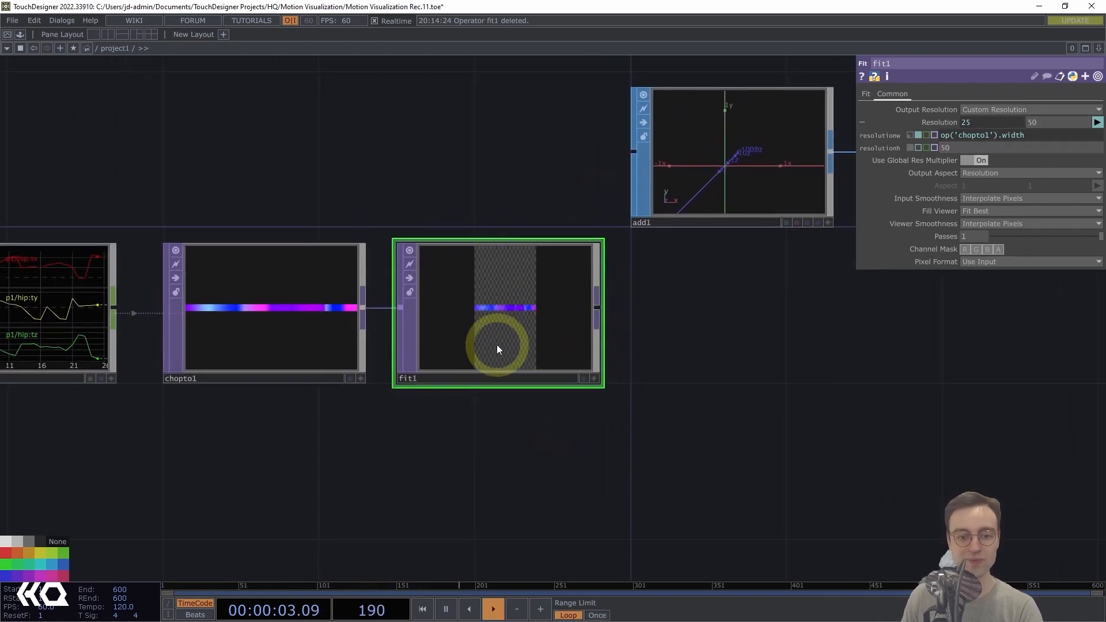
{"action": "left_click_drag", "start_coordinate": [777, 334], "coordinate": [793, 323]}
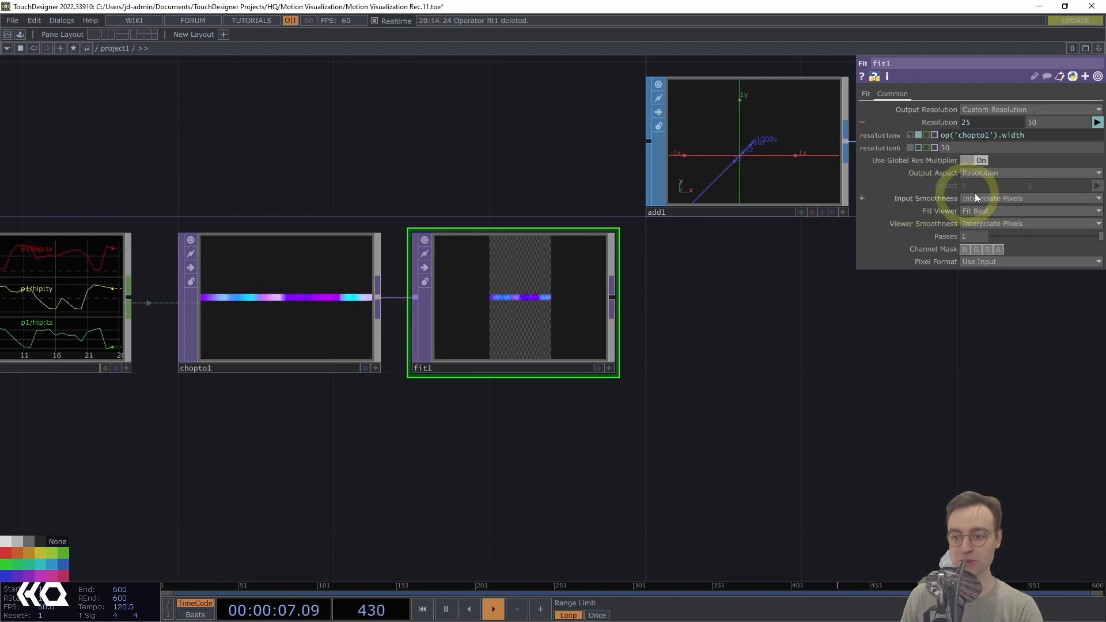
Set both the input smoothness and viewer smoothness of the Fit TOP to Nearest Pixel
{"action": "left_click", "coordinate": [996, 199]}
{"action": "left_click", "coordinate": [990, 211]}
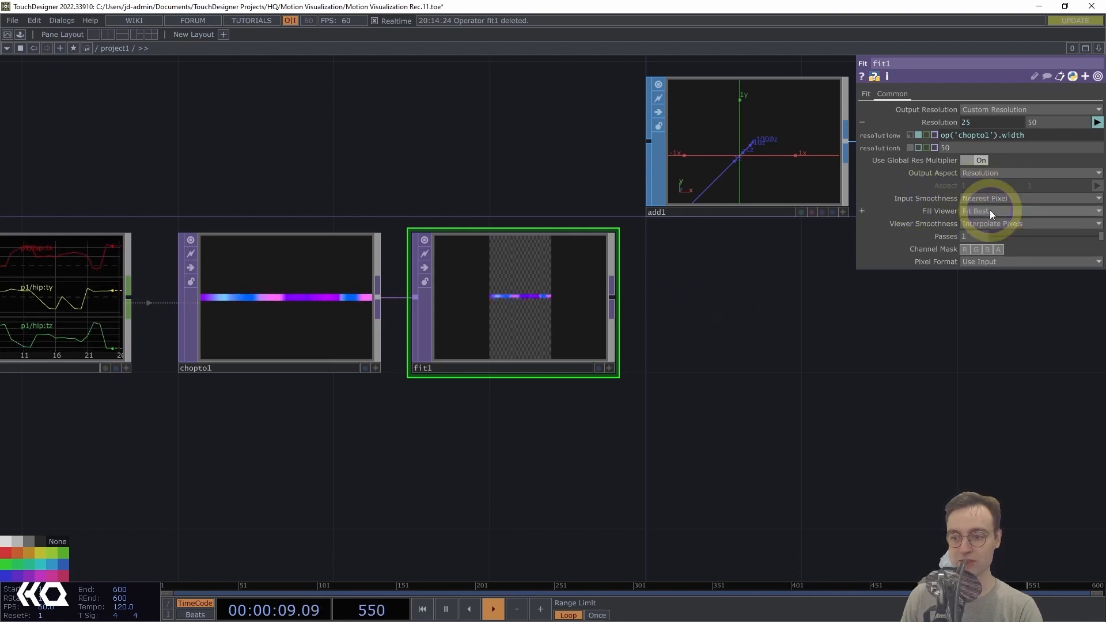
{"action": "left_click", "coordinate": [988, 225]}
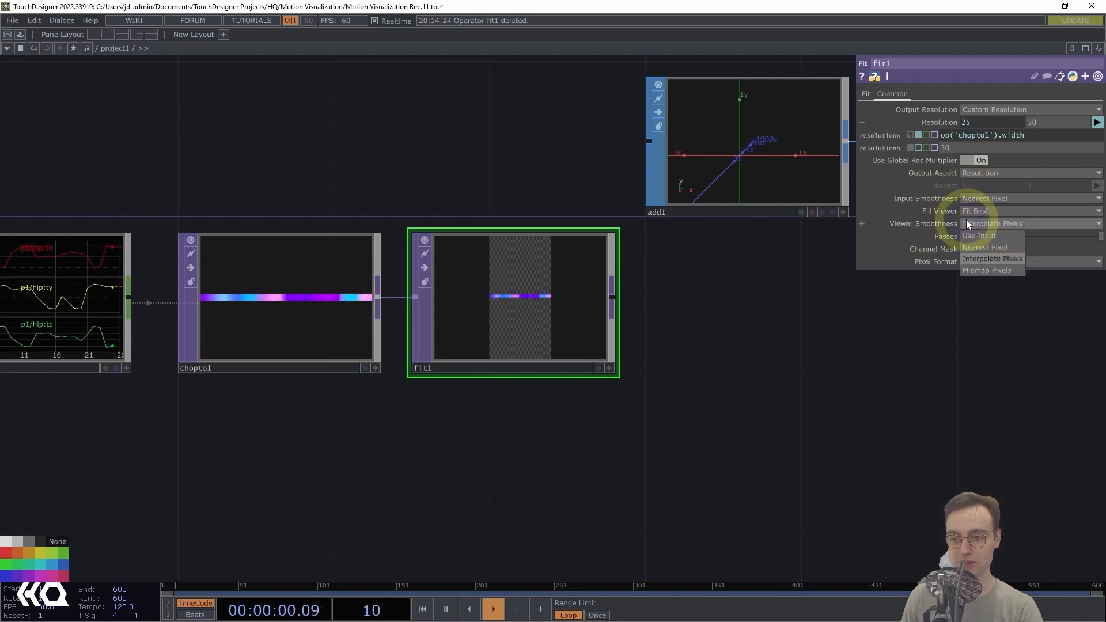
{"action": "left_click", "coordinate": [988, 247]}
{"action": "scroll", "coordinate": [692, 305], "scroll_direction": "up", "scroll_amount": 3}
{"action": "left_click_drag", "start_coordinate": [506, 308], "coordinate": [511, 307]}
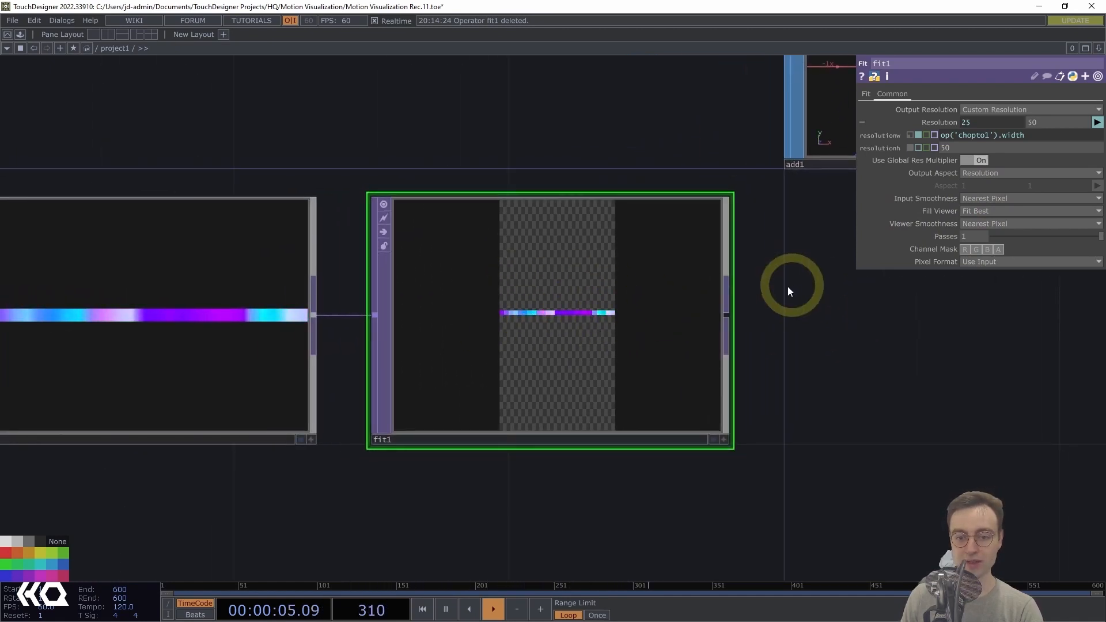
{"action": "left_click_drag", "start_coordinate": [797, 293], "coordinate": [799, 289]}
Set the Fit TOP's vertical translate to 0.48 to shift the pixel row to the image's top edge
{"action": "left_click", "coordinate": [867, 95]}
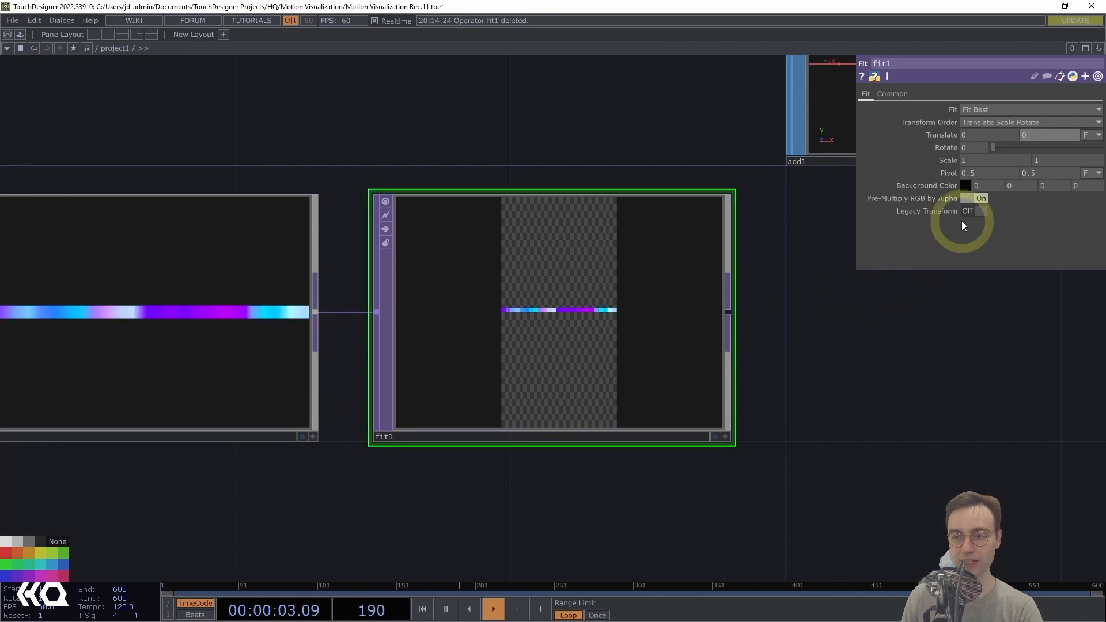
{"action": "middle_click_drag", "start_coordinate": [1032, 135], "coordinate": [1083, 146]}
{"action": "scroll", "coordinate": [590, 169], "scroll_direction": "up", "scroll_amount": 8}
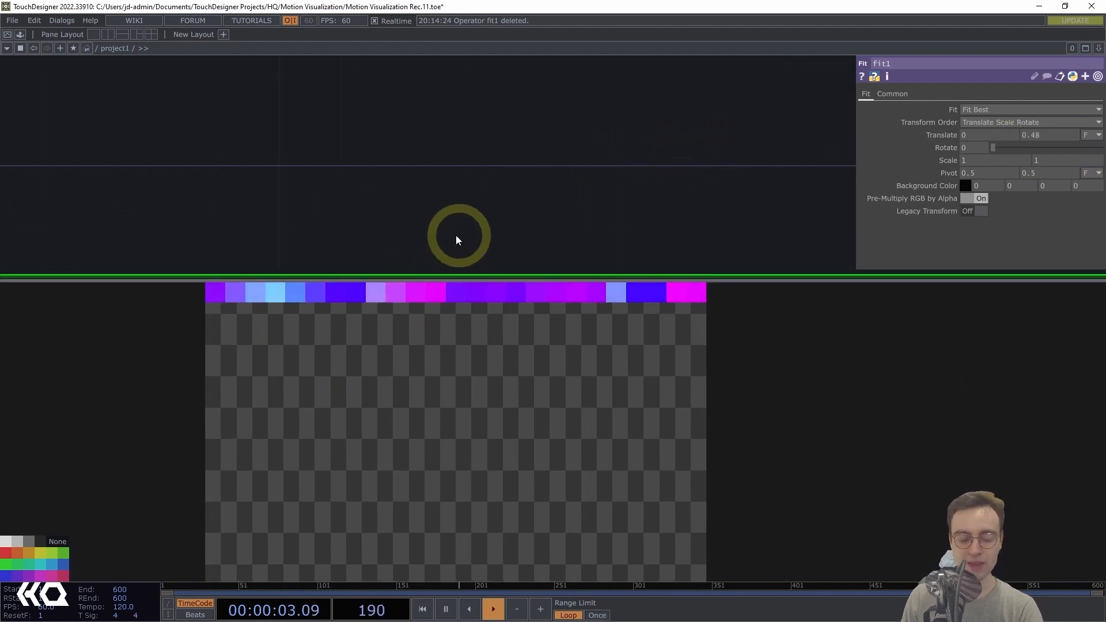
{"action": "scroll", "coordinate": [326, 248], "scroll_direction": "down", "scroll_amount": 7}
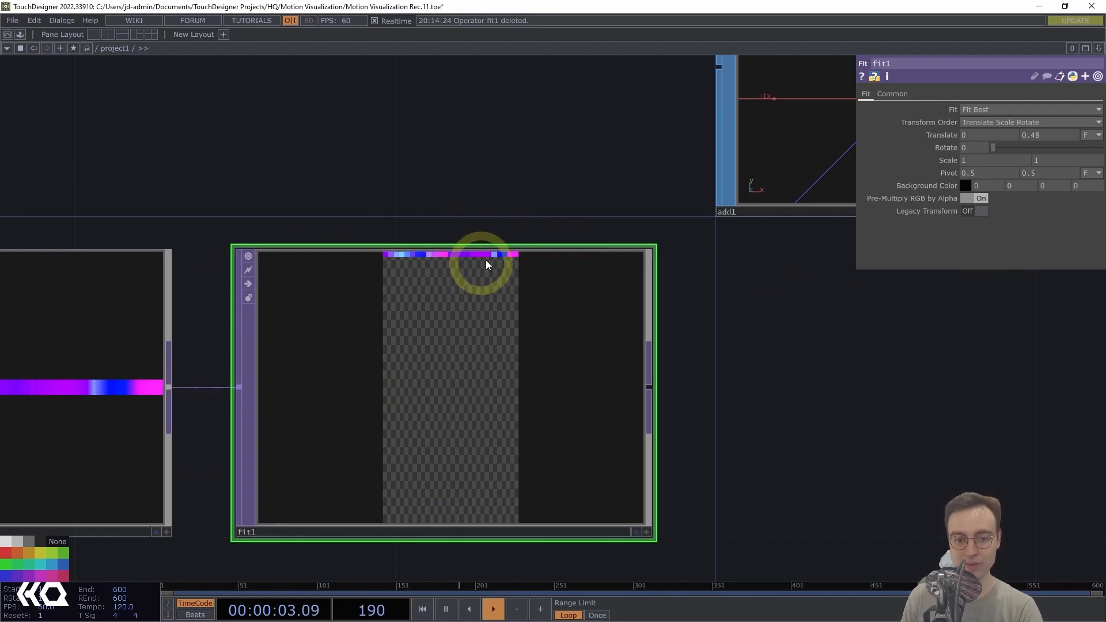
{"action": "scroll", "coordinate": [548, 206], "scroll_direction": "down", "scroll_amount": 8}
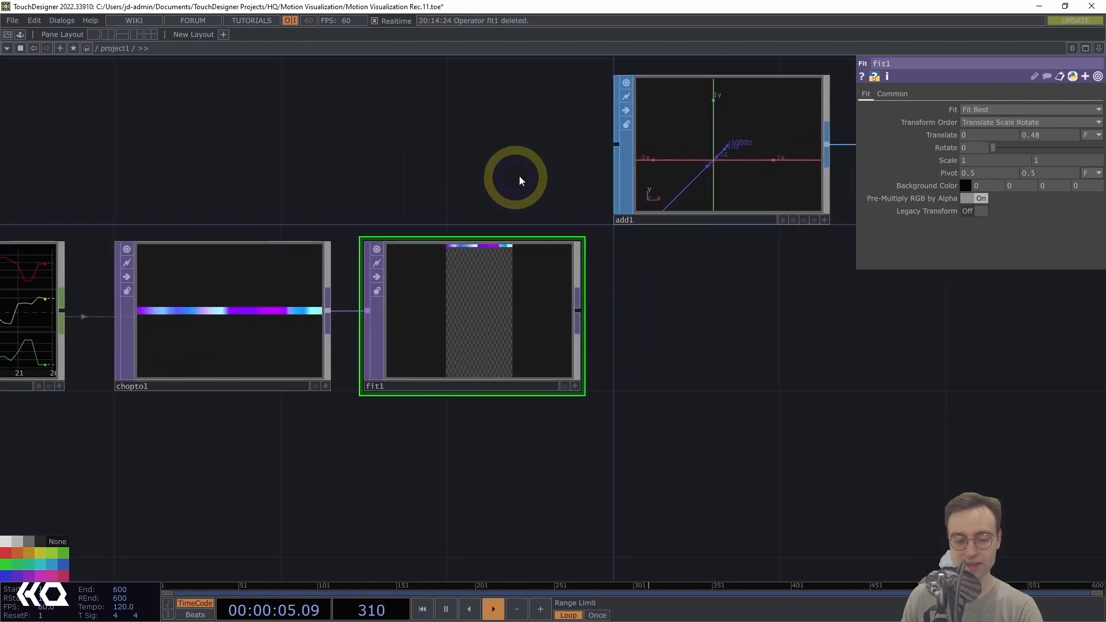
{"action": "scroll", "coordinate": [465, 193], "scroll_direction": "down", "scroll_amount": 5}
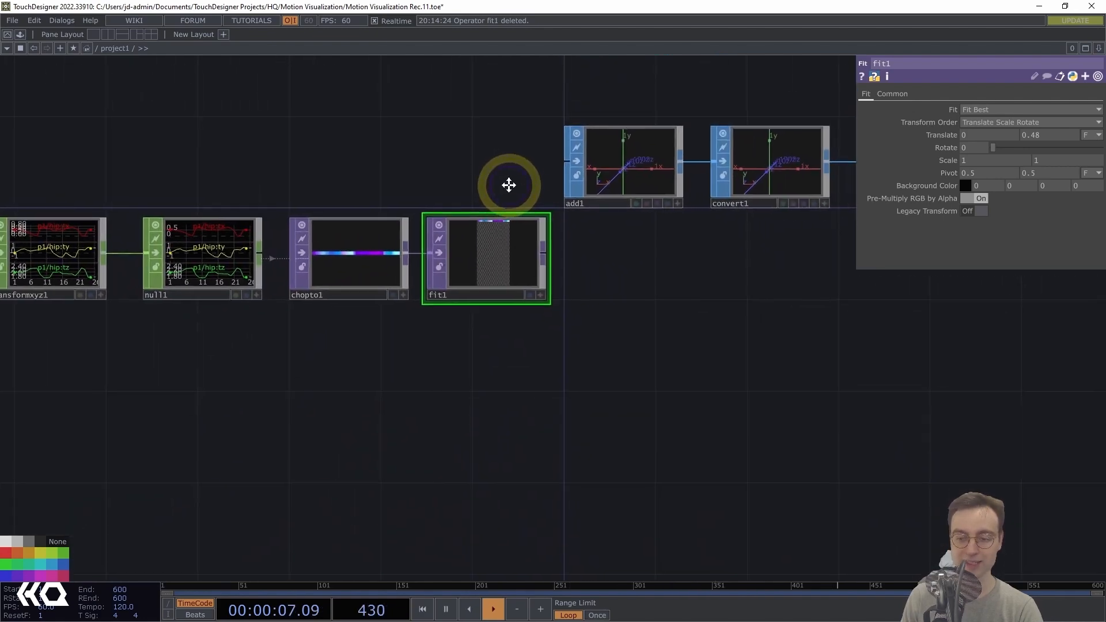
{"action": "scroll", "coordinate": [511, 185], "scroll_direction": "down", "scroll_amount": 6}
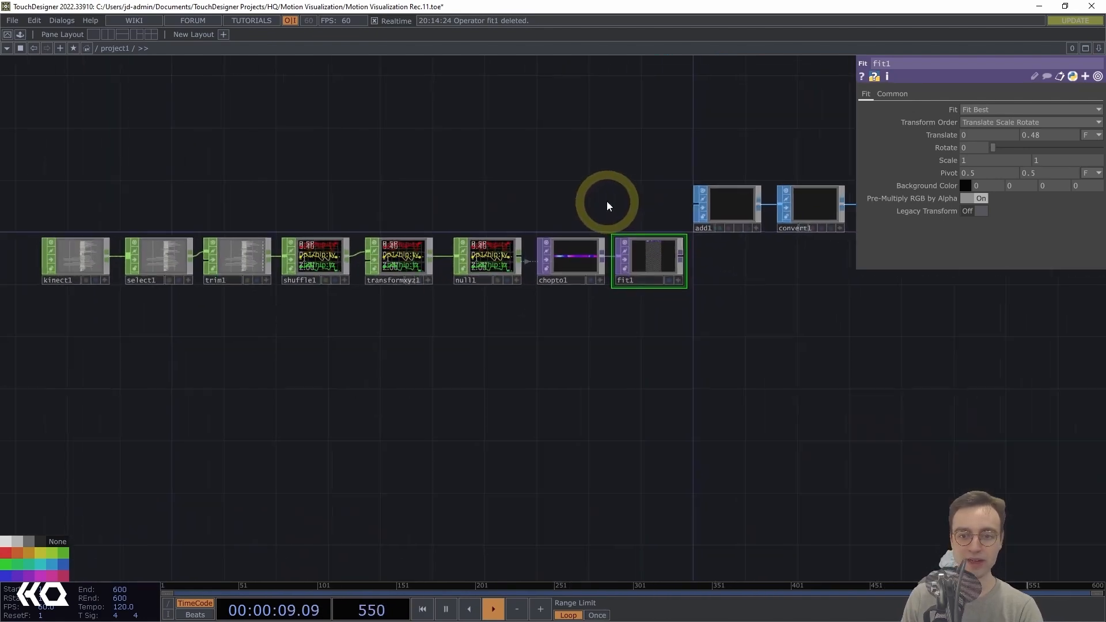
Move the rendering operators from add1 through render1, including line1 and cam1, upward as a group to clear space beside the Fit TOP
{"action": "left_click_drag", "start_coordinate": [421, 234], "coordinate": [365, 246]}
{"action": "left_click_drag", "start_coordinate": [763, 313], "coordinate": [680, 344]}
{"action": "right_click_drag", "start_coordinate": [589, 221], "coordinate": [378, 130]}
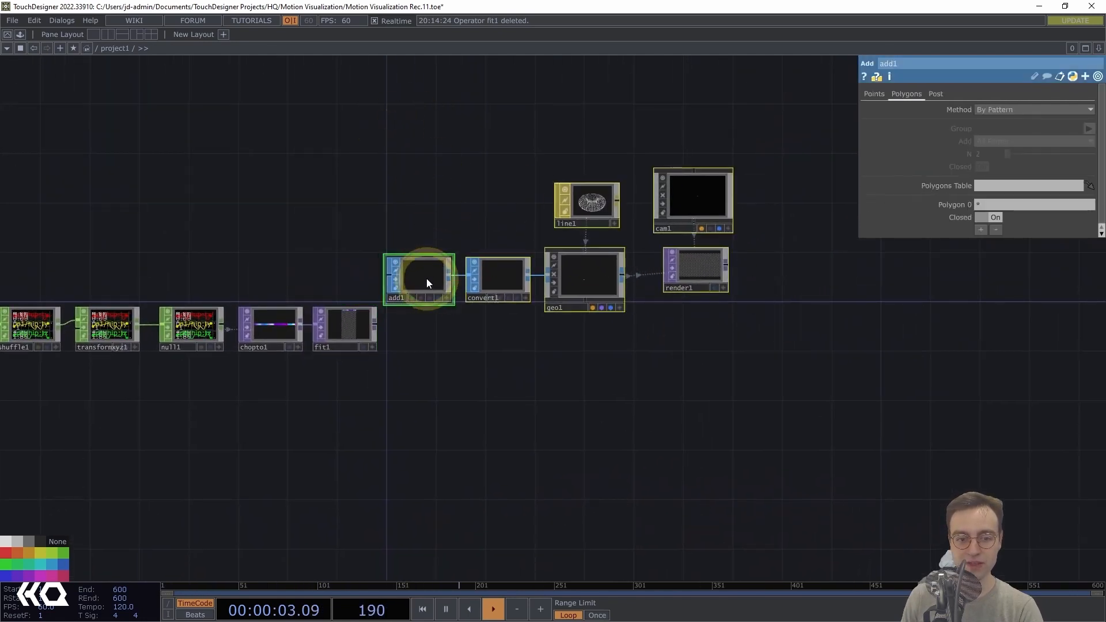
{"action": "left_click_drag", "start_coordinate": [427, 278], "coordinate": [426, 210]}
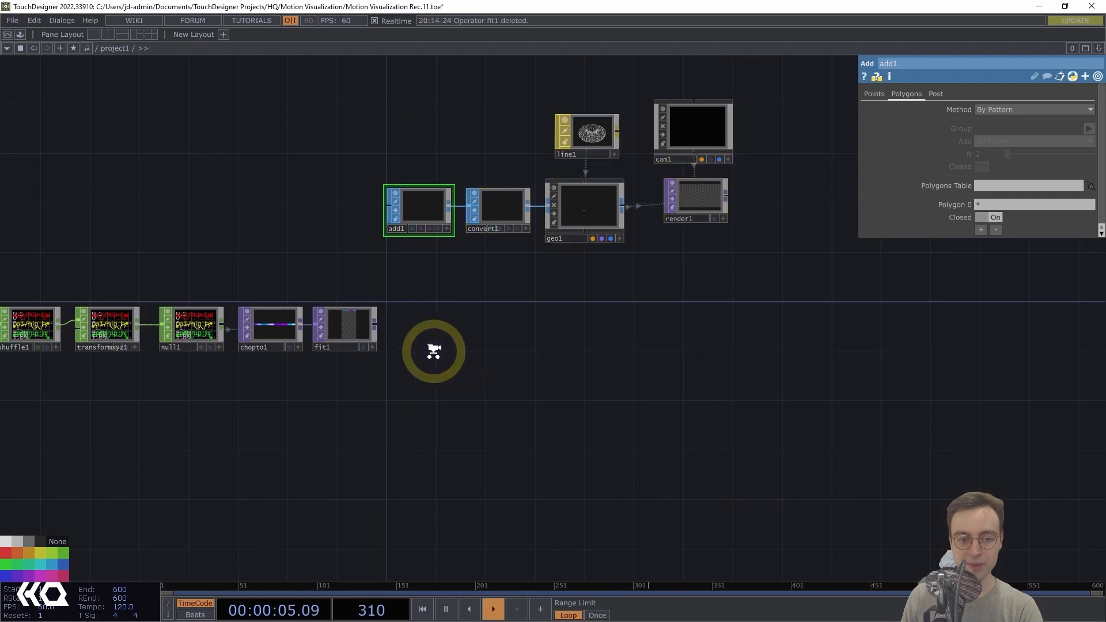
Add a Null TOP fed by the Fit TOP's output and place it directly after that node
{"action": "scroll", "coordinate": [432, 353], "scroll_direction": "up", "scroll_amount": 3}
{"action": "left_click_drag", "start_coordinate": [449, 325], "coordinate": [585, 338]}
{"action": "left_click_drag", "start_coordinate": [617, 272], "coordinate": [573, 273]}
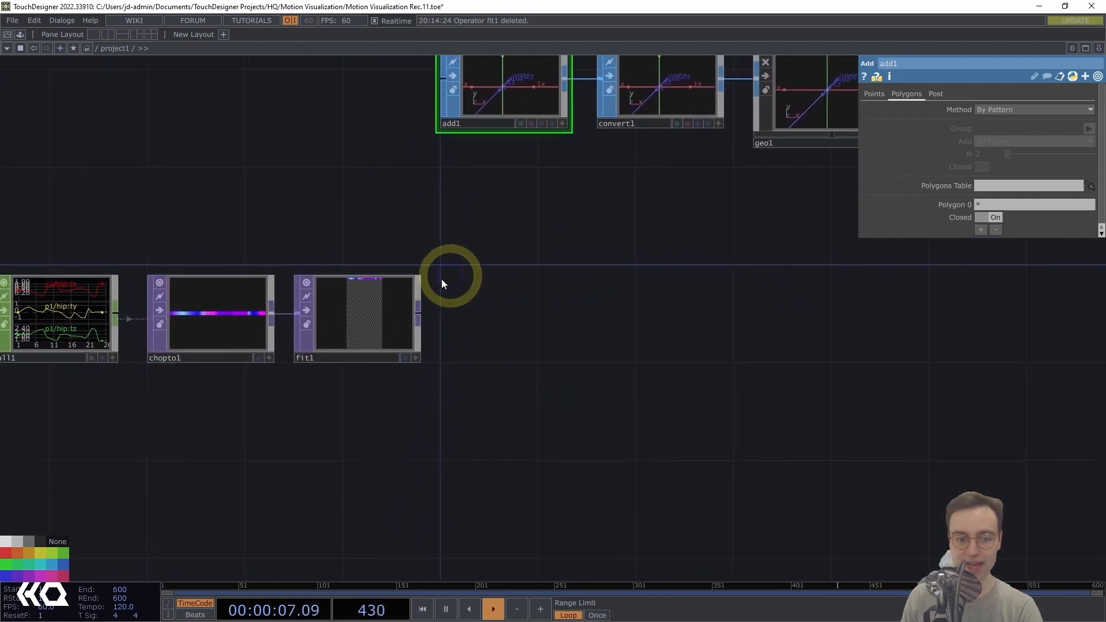
{"action": "left_click", "coordinate": [393, 303]}
{"action": "key", "text": "alt+n"}
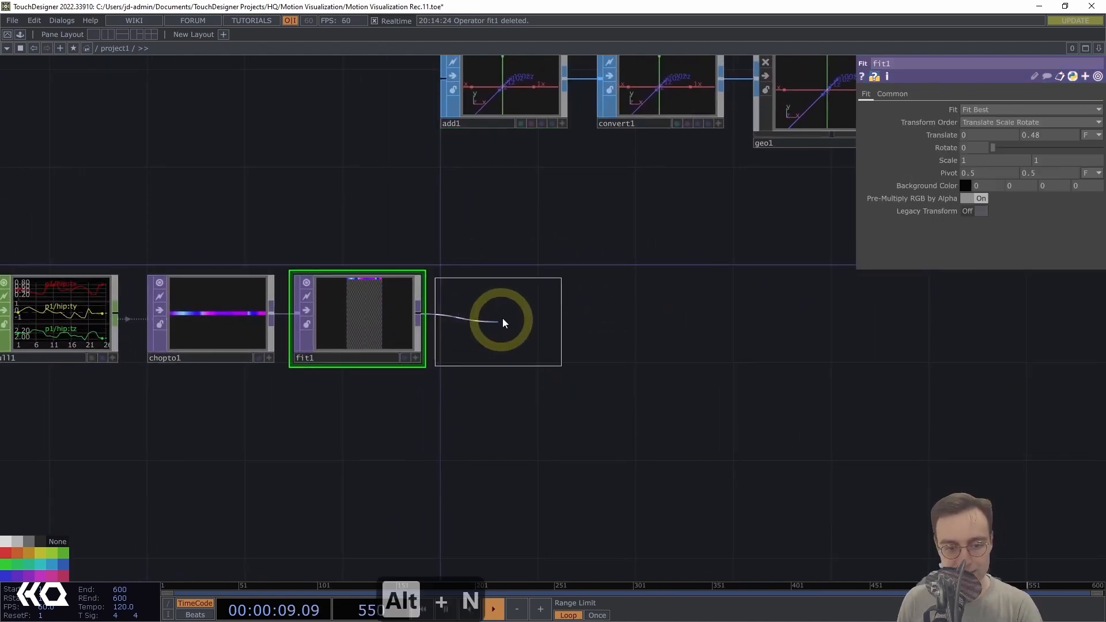
{"action": "left_click", "coordinate": [504, 316]}
{"action": "left_click_drag", "start_coordinate": [553, 299], "coordinate": [489, 320]}
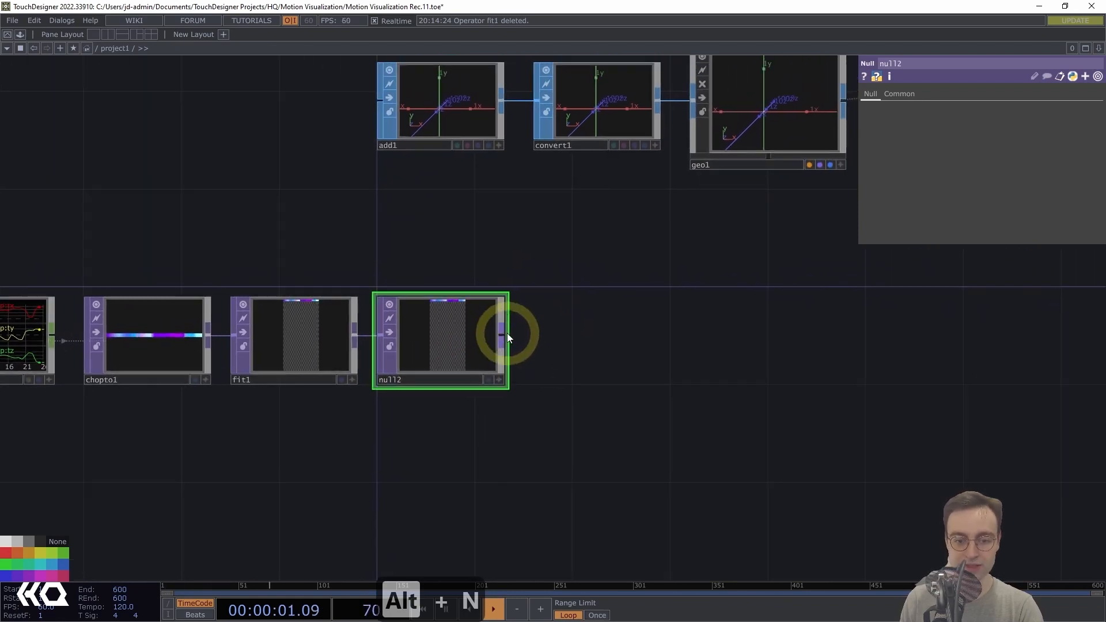
Add a Feedback TOP fed by the new Null TOP and place it above and to the right of that node
{"action": "left_click", "coordinate": [505, 329]}
{"action": "type", "text": "fee"}
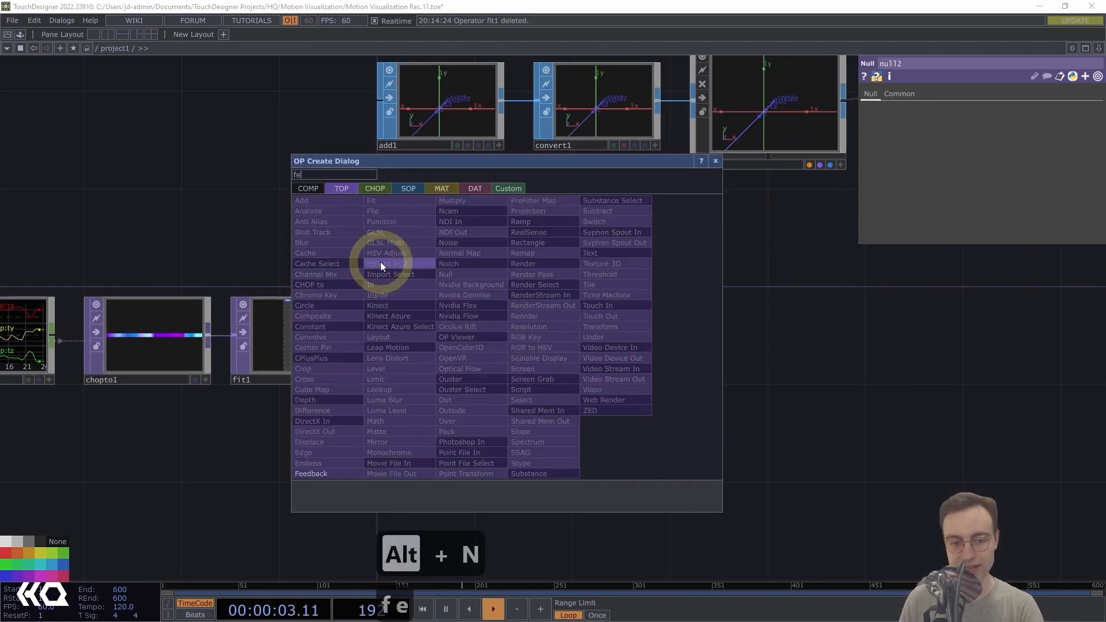
{"action": "left_click", "coordinate": [325, 474]}
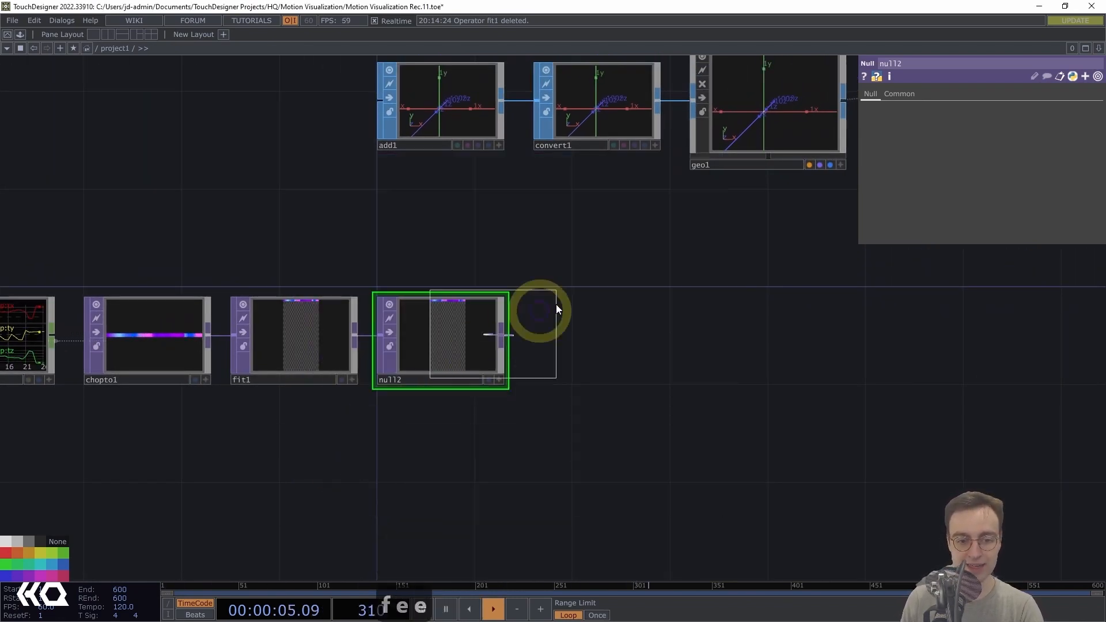
{"action": "left_click", "coordinate": [596, 245]}
{"action": "left_click_drag", "start_coordinate": [654, 335], "coordinate": [479, 349]}
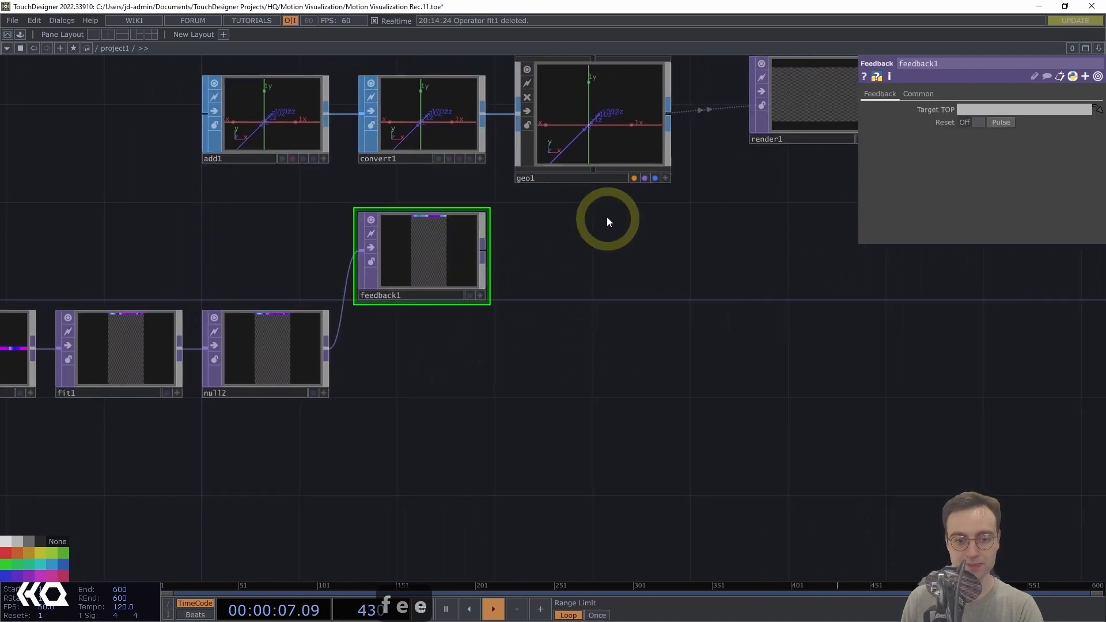
{"action": "left_click_drag", "start_coordinate": [628, 254], "coordinate": [571, 246]}
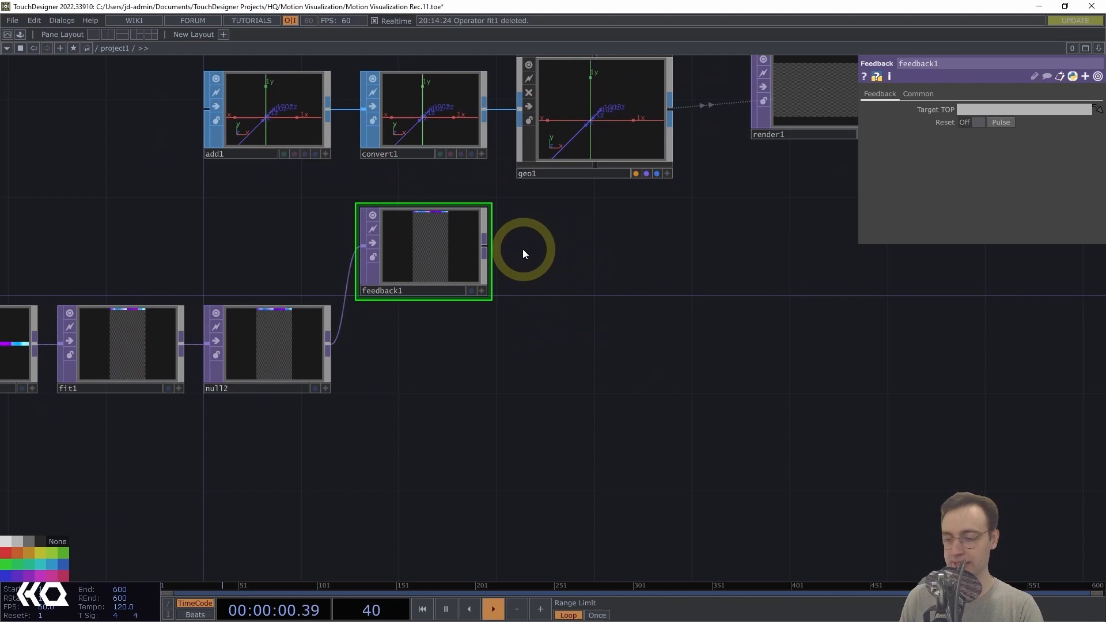
Add a Transform TOP fed by the Feedback TOP and align it directly after that node
{"action": "right_click", "coordinate": [487, 239]}
{"action": "type", "text": "tra"}
{"action": "left_click", "coordinate": [607, 233]}
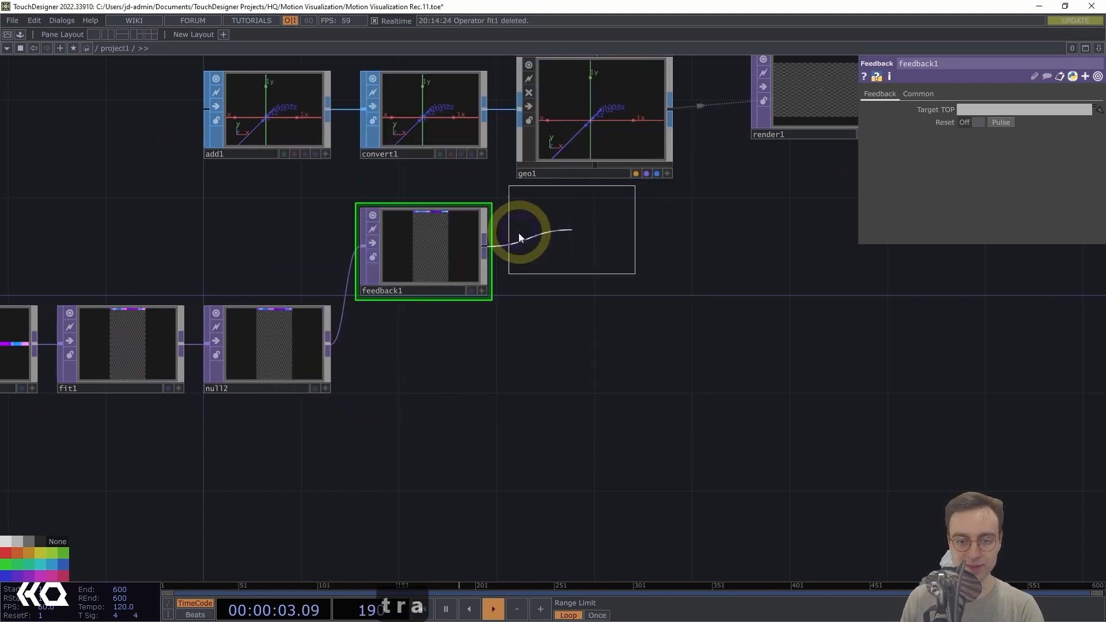
{"action": "left_click", "coordinate": [579, 251]}
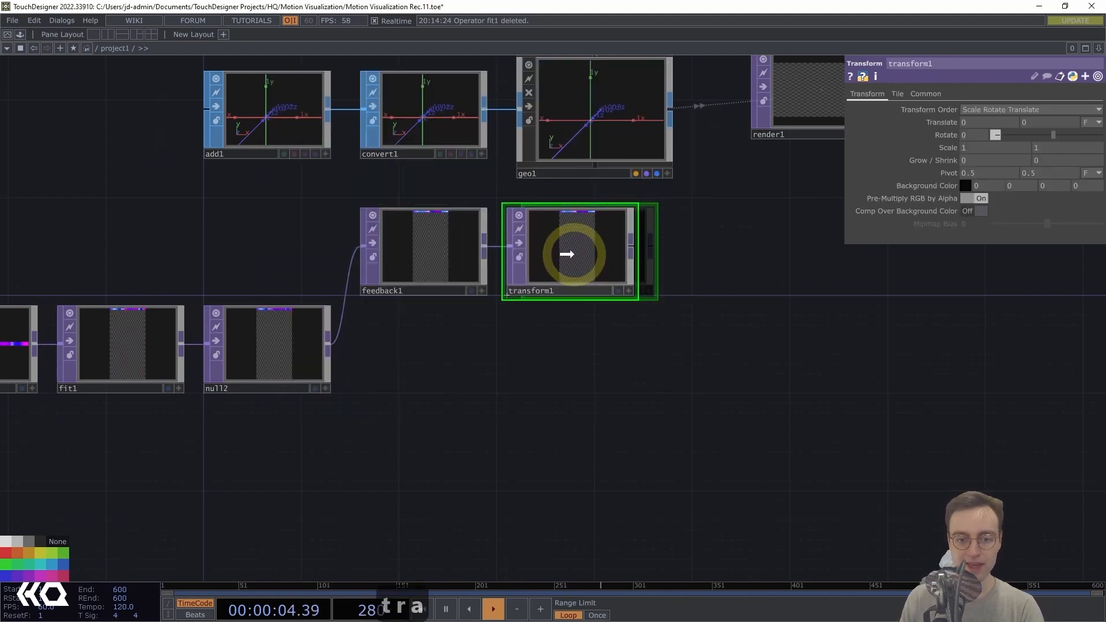
Add a Point Transform TOP fed by the Transform TOP and place it directly after that node
{"action": "right_click", "coordinate": [630, 241]}
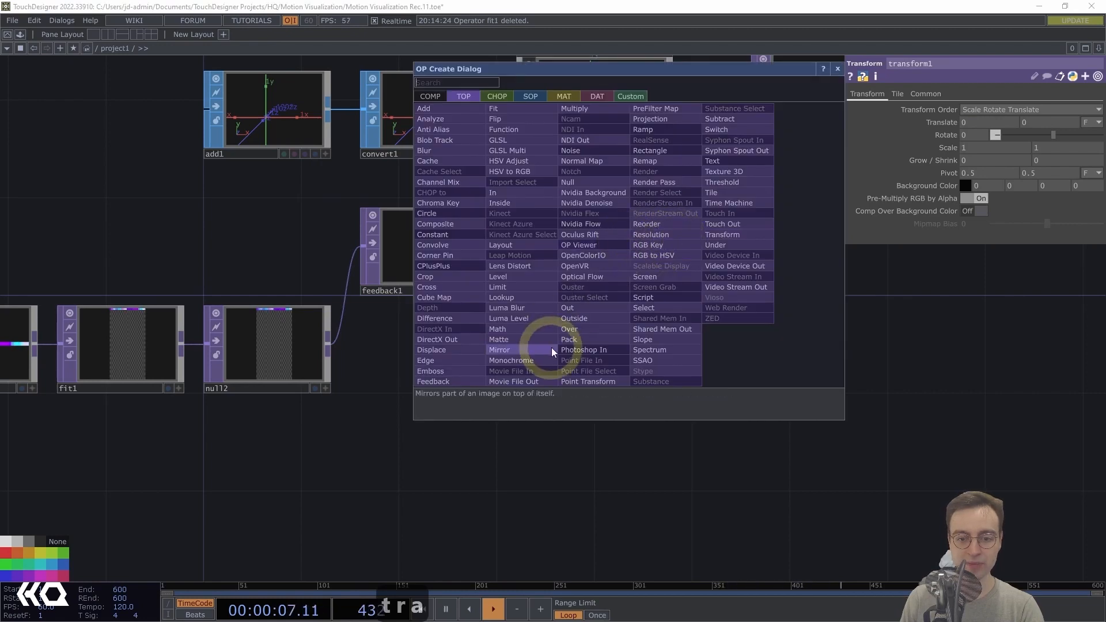
{"action": "left_click", "coordinate": [583, 380]}
{"action": "left_click", "coordinate": [721, 253]}
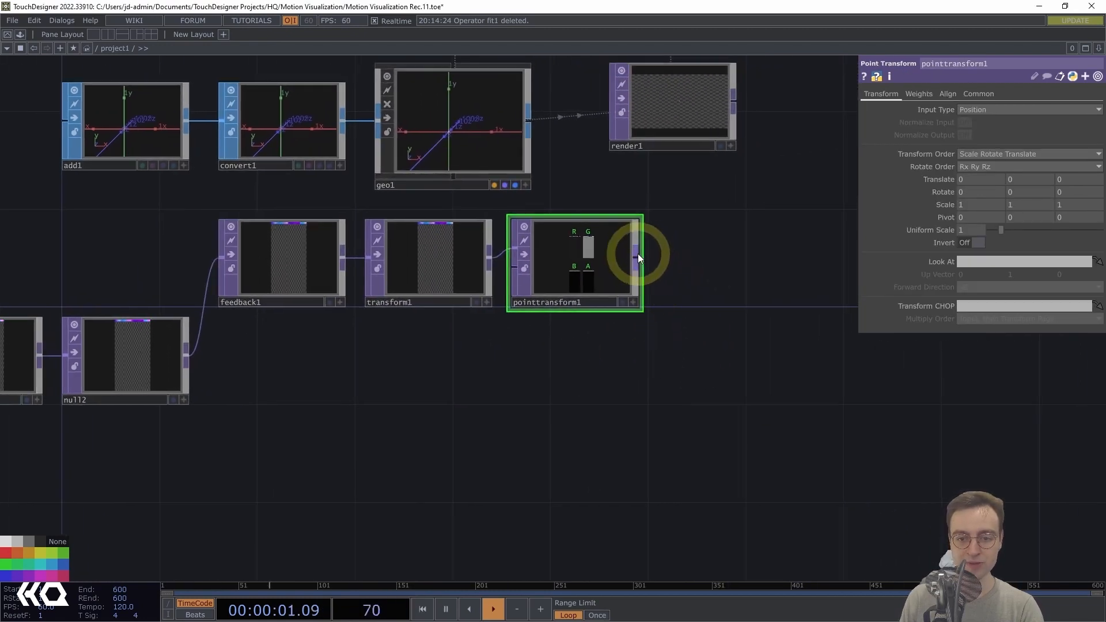
Add a Composite TOP fed by the Point Transform TOP, place it below and to the right, and connect null2 as its second input
{"action": "right_click", "coordinate": [636, 253]}
{"action": "left_click", "coordinate": [458, 235]}
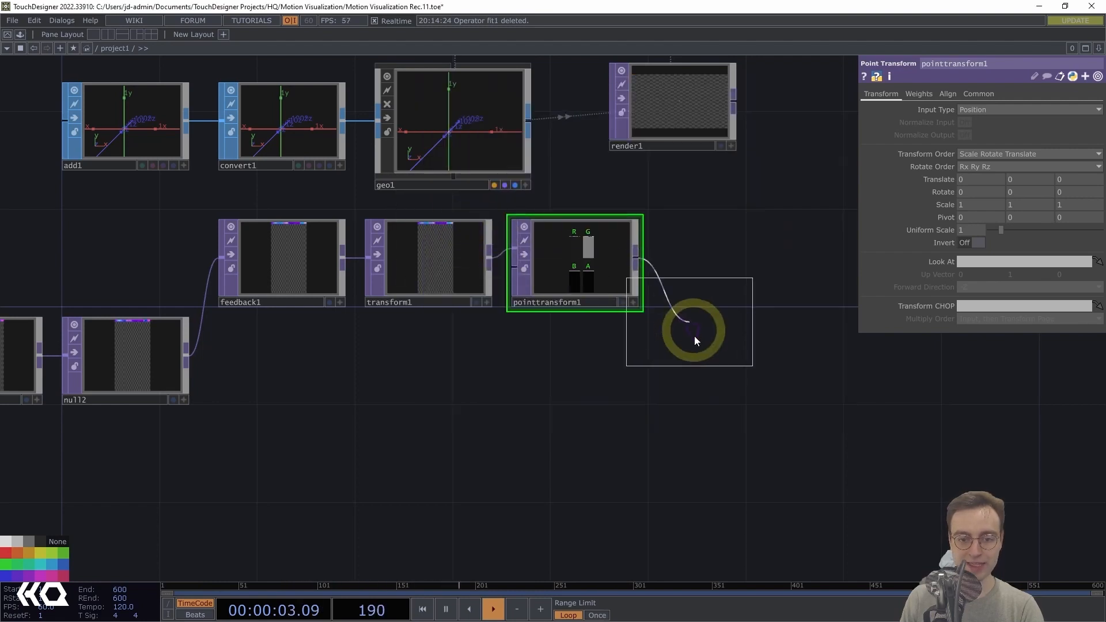
{"action": "left_click", "coordinate": [723, 353]}
{"action": "left_click_drag", "start_coordinate": [732, 358], "coordinate": [724, 364]}
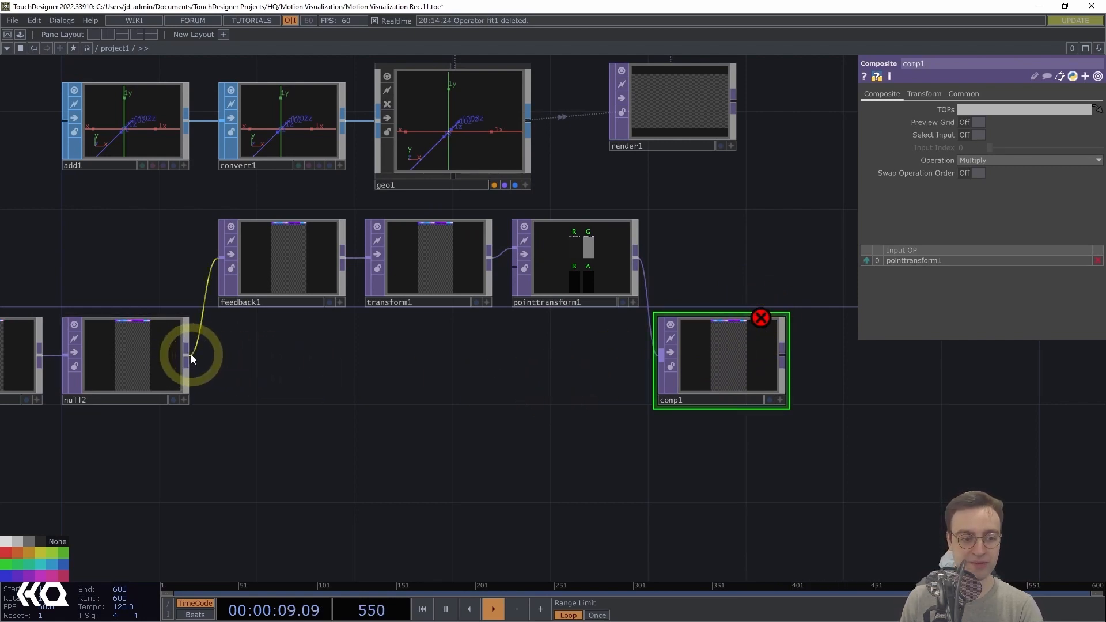
{"action": "left_click_drag", "start_coordinate": [191, 355], "coordinate": [660, 367]}
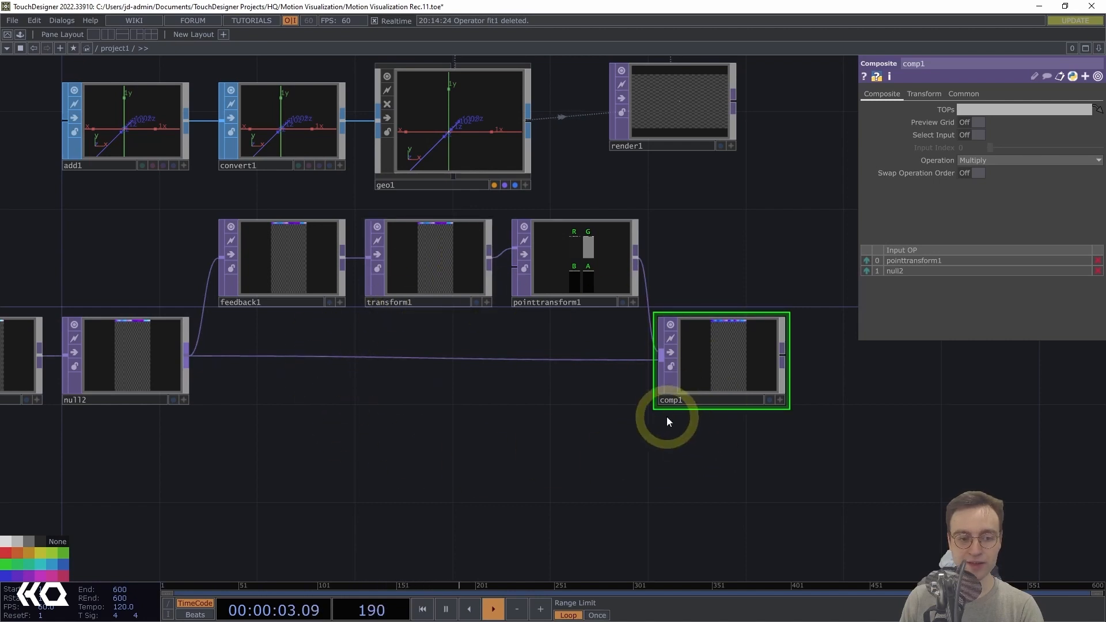
Set the Composite TOP's operation to Over
{"action": "left_click_drag", "start_coordinate": [607, 423], "coordinate": [676, 420]}
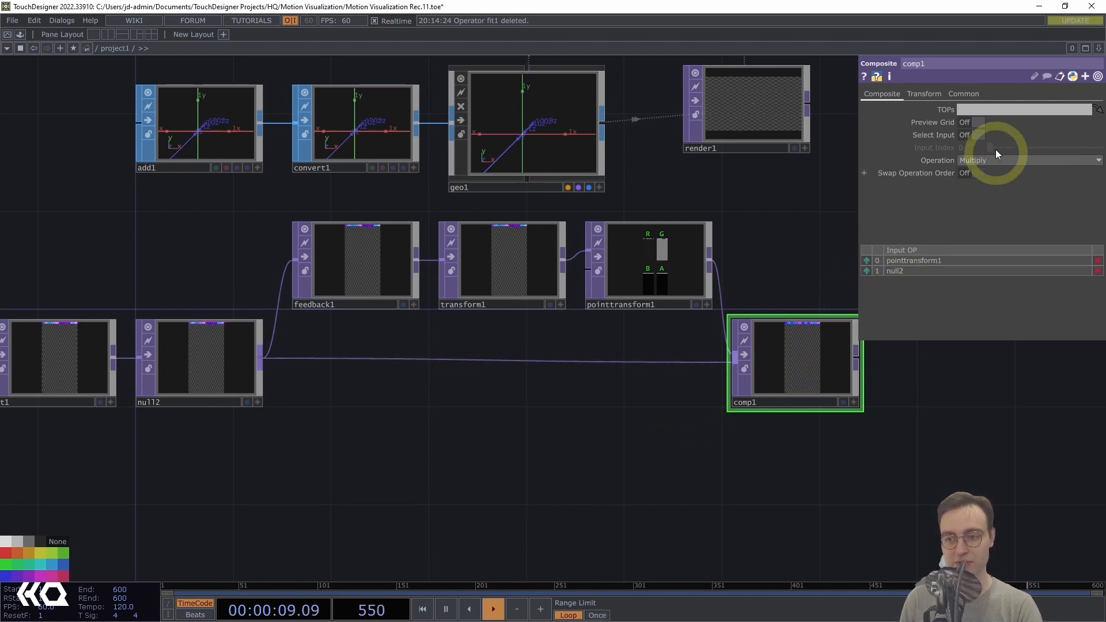
{"action": "left_click", "coordinate": [1005, 163]}
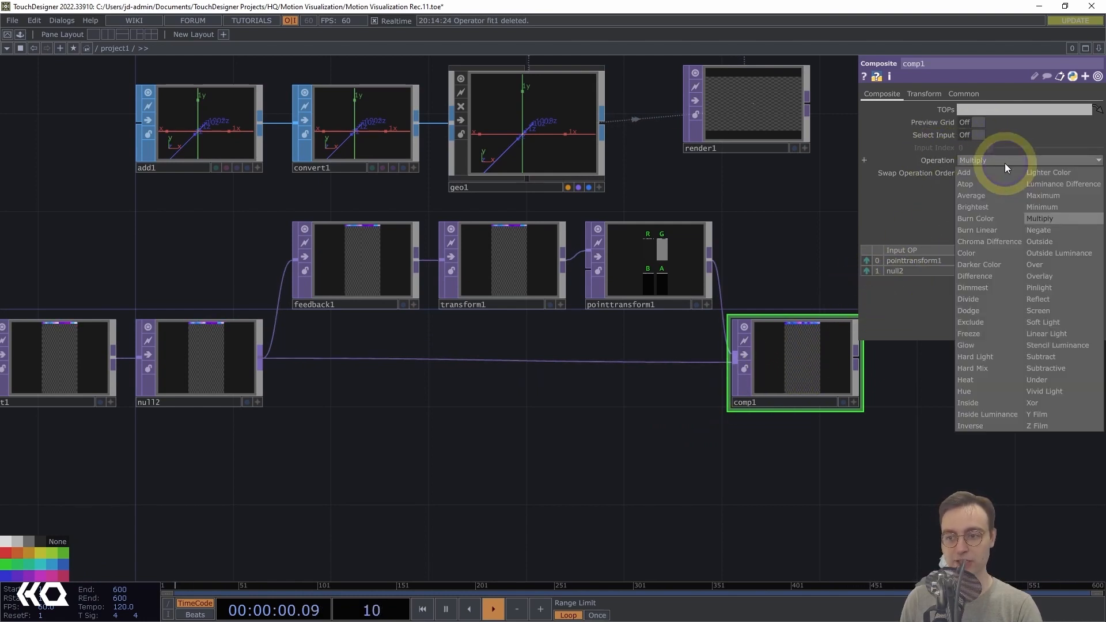
{"action": "left_click", "coordinate": [1047, 261]}
Assign comp1 as the Target TOP of the Feedback TOP to close the loop
{"action": "left_click_drag", "start_coordinate": [792, 242], "coordinate": [794, 237]}
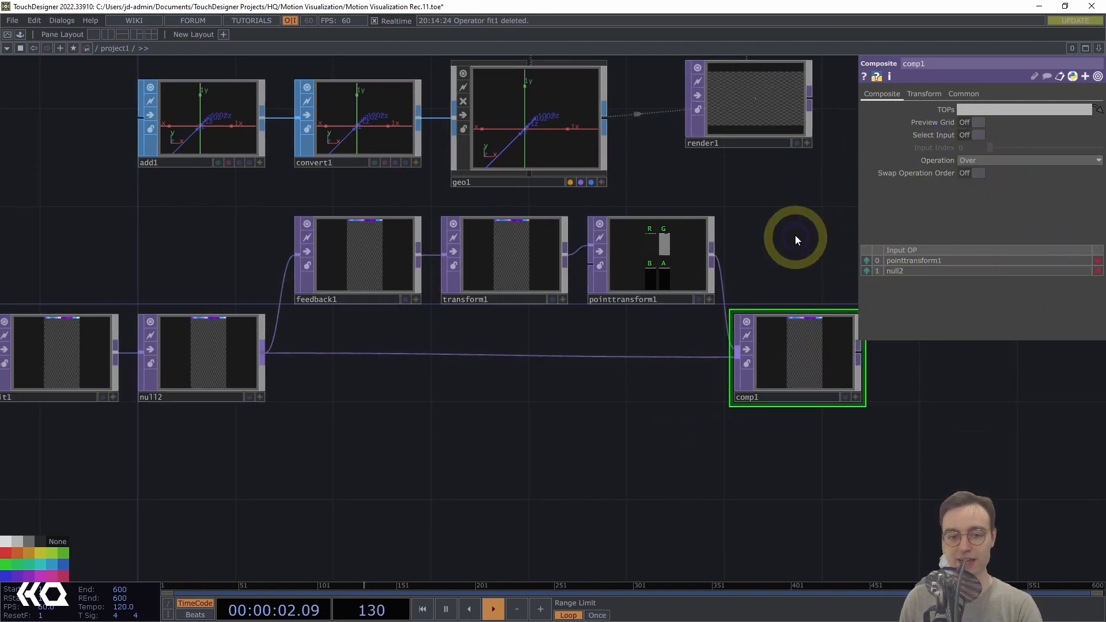
{"action": "left_click", "coordinate": [342, 259]}
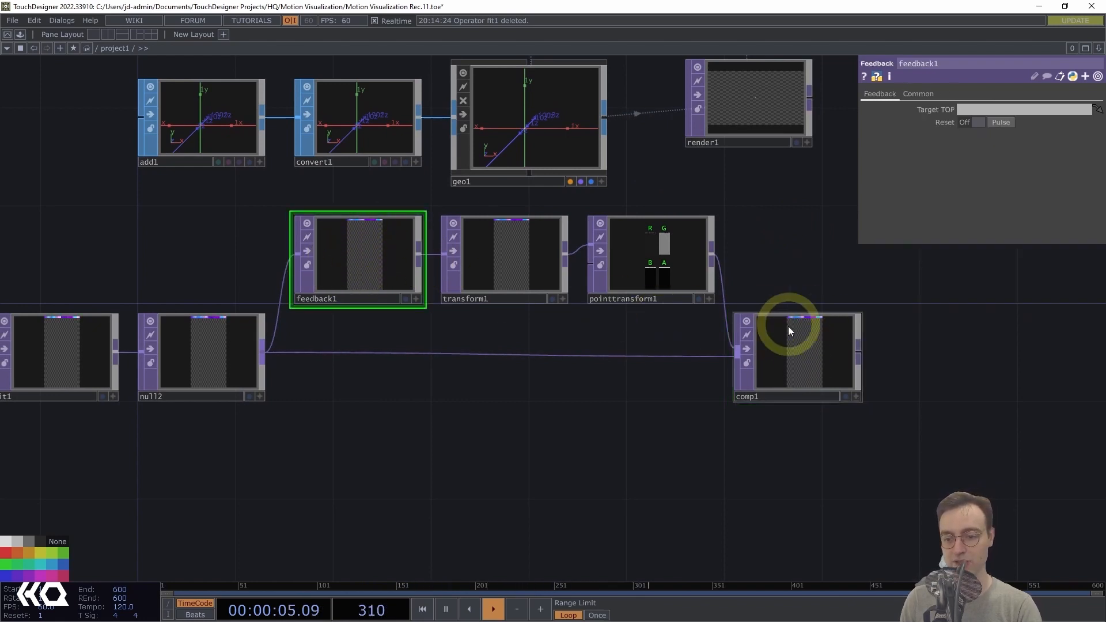
{"action": "left_click_drag", "start_coordinate": [795, 343], "coordinate": [980, 106]}
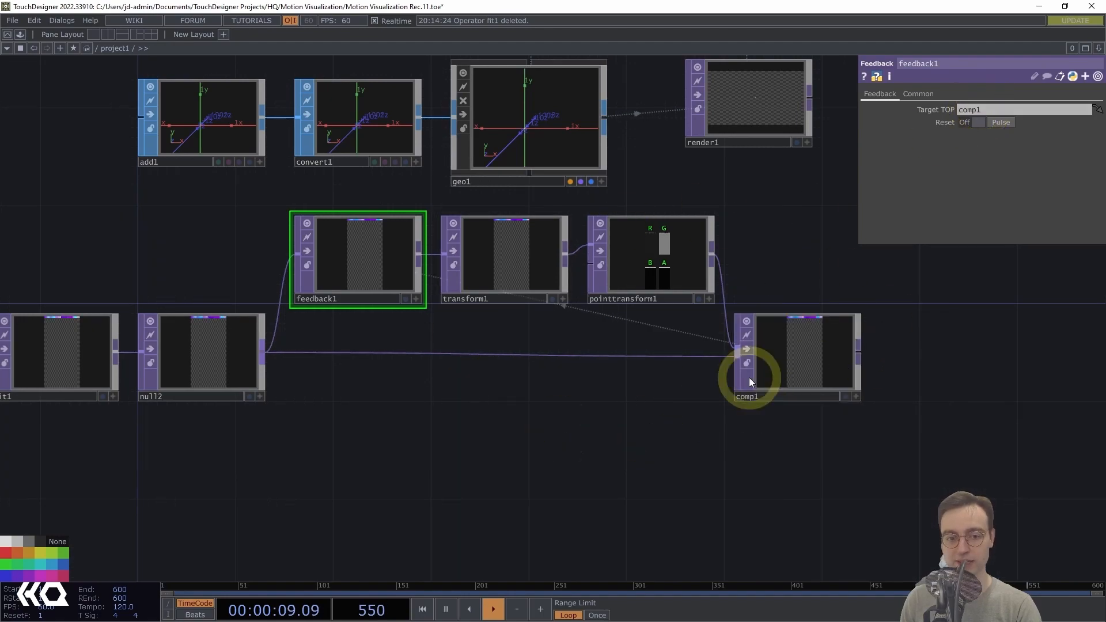
Set the Transform TOP's translate unit to pixels and its Y translation to -1
{"action": "left_click_drag", "start_coordinate": [619, 395], "coordinate": [605, 399]}
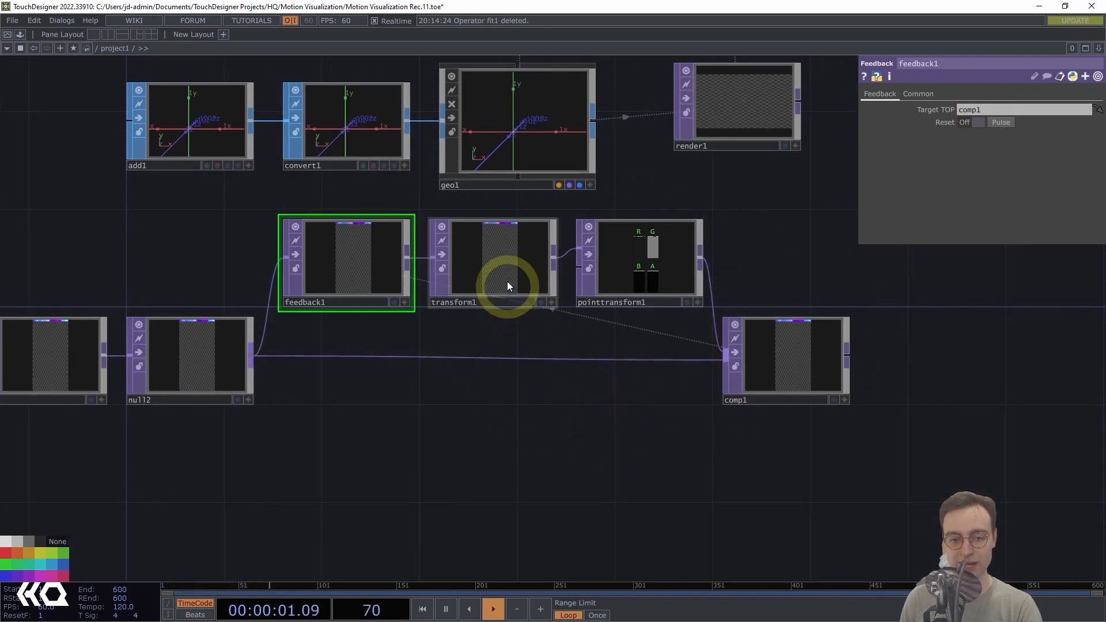
{"action": "left_click", "coordinate": [511, 254]}
{"action": "scroll", "coordinate": [496, 324], "scroll_direction": "up", "scroll_amount": 5}
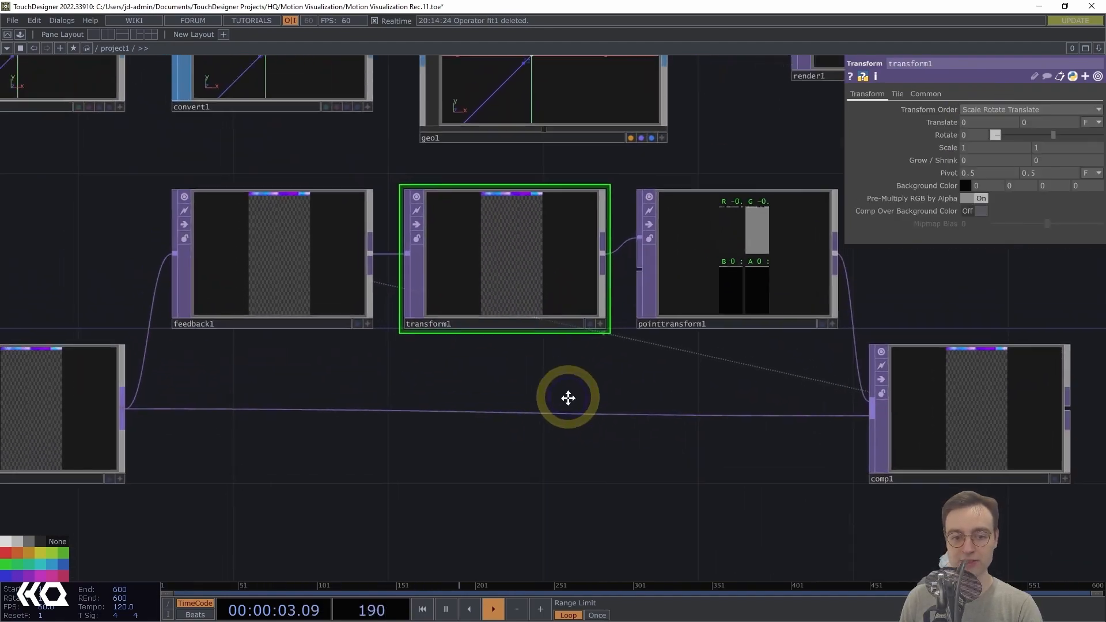
{"action": "scroll", "coordinate": [593, 397], "scroll_direction": "up", "scroll_amount": 3}
{"action": "left_click_drag", "start_coordinate": [581, 405], "coordinate": [614, 454]}
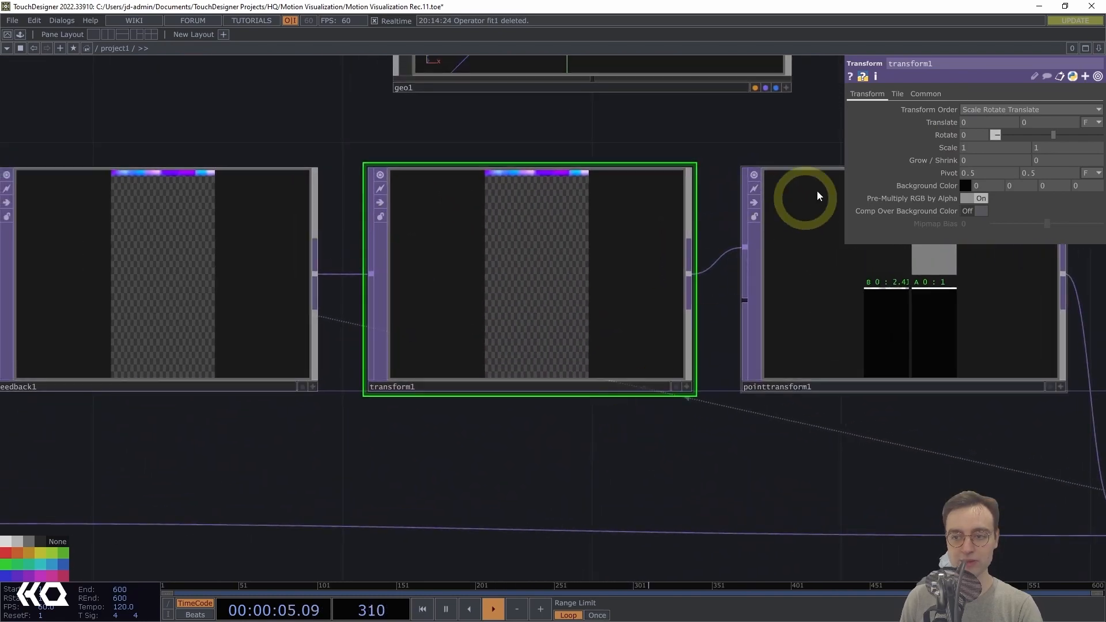
{"action": "left_click", "coordinate": [1087, 122]}
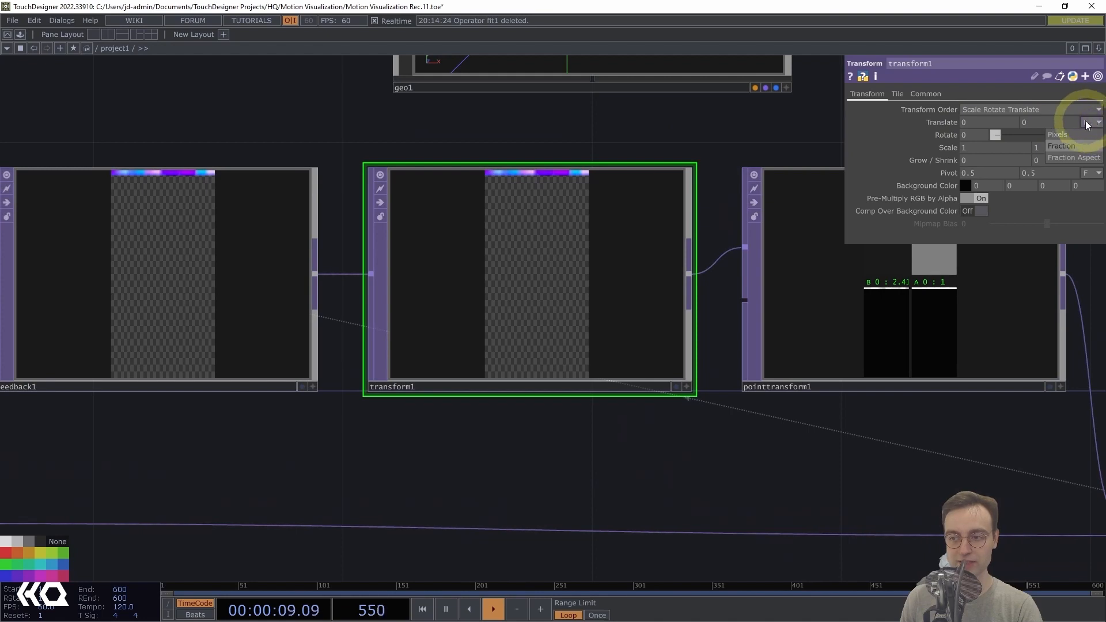
{"action": "left_click", "coordinate": [1063, 133]}
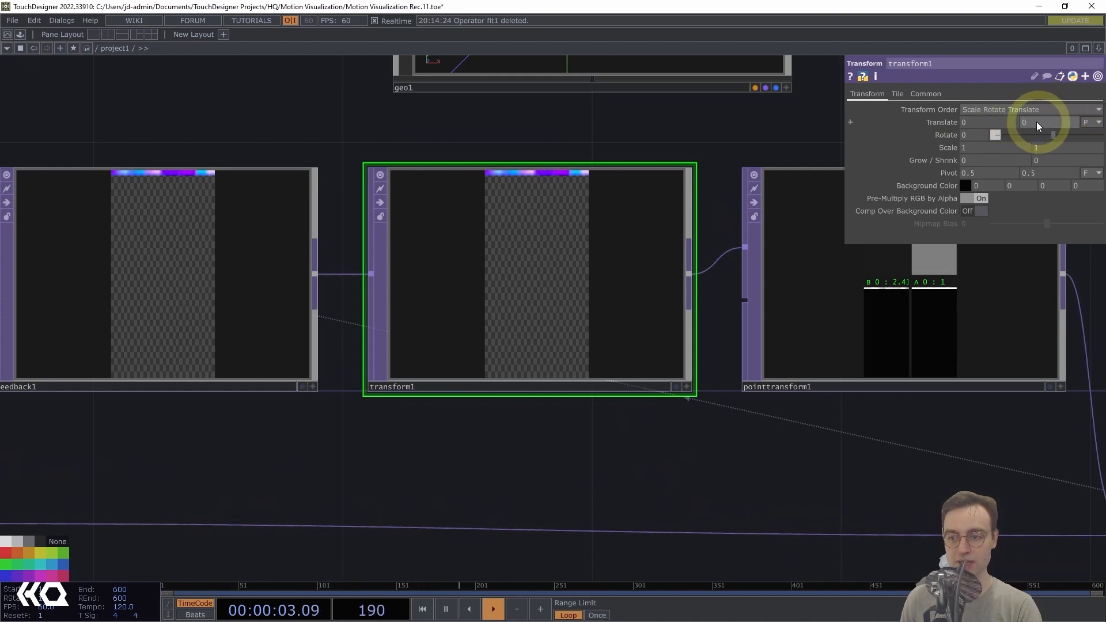
{"action": "mouse_move", "coordinate": [1036, 122]}
{"action": "middle_mouse_down"}
{"action": "mouse_move", "coordinate": [1025, 111]}
{"action": "mouse_move", "coordinate": [1030, 123]}
{"action": "middle_mouse_up"}
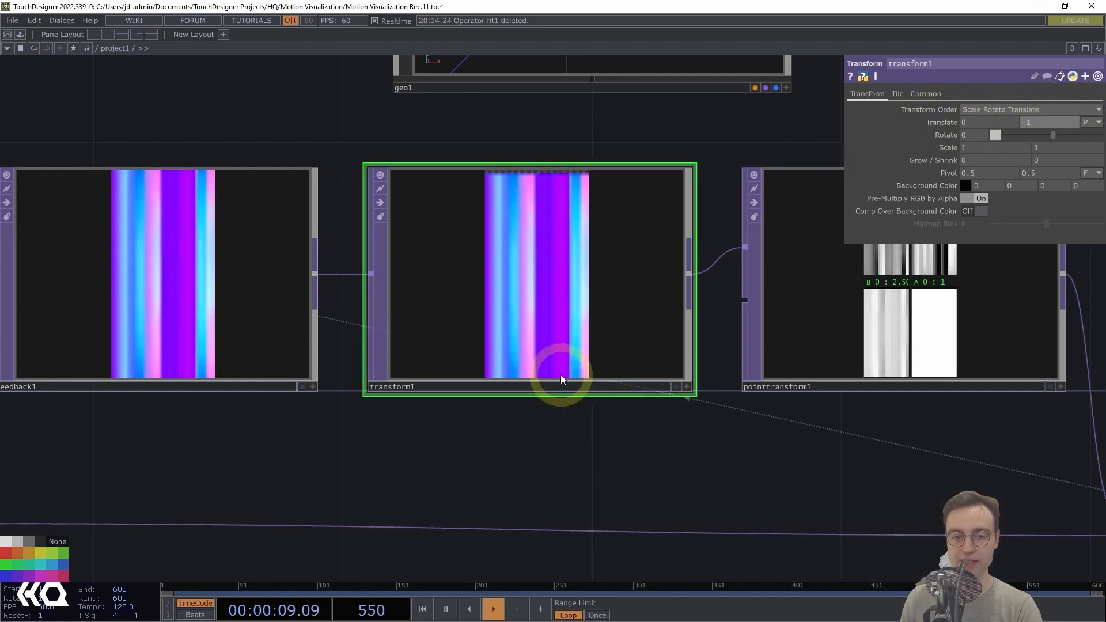
Examine how the feedback loop fills the texture across the Feedback, Transform, Point Transform and Composite nodes
{"action": "left_click_drag", "start_coordinate": [581, 417], "coordinate": [585, 413]}
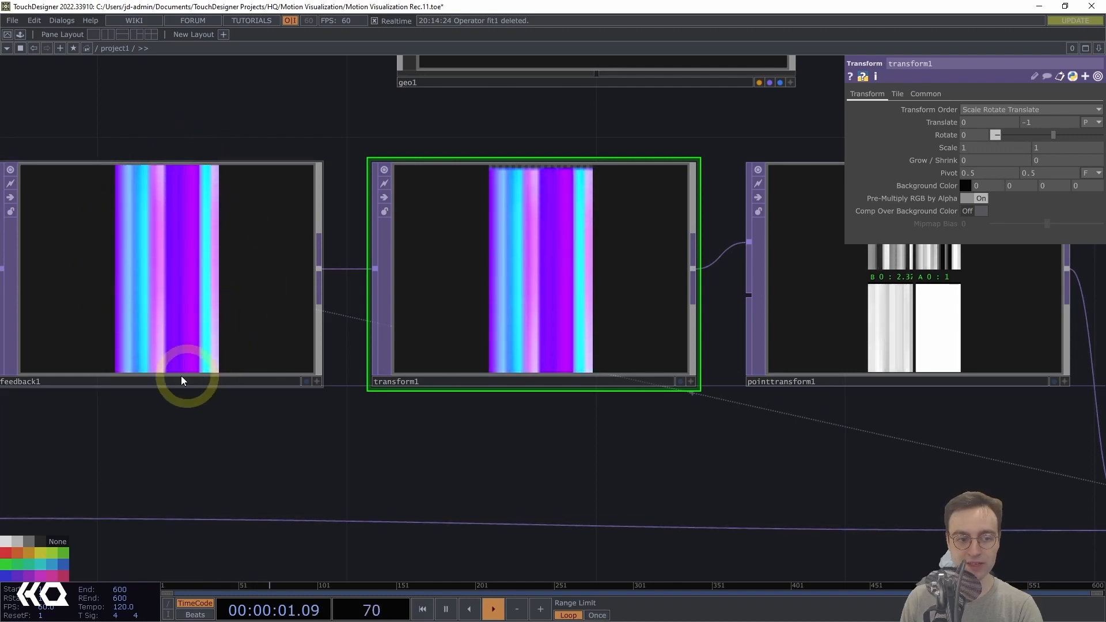
{"action": "scroll", "coordinate": [372, 398], "scroll_direction": "down", "scroll_amount": 4}
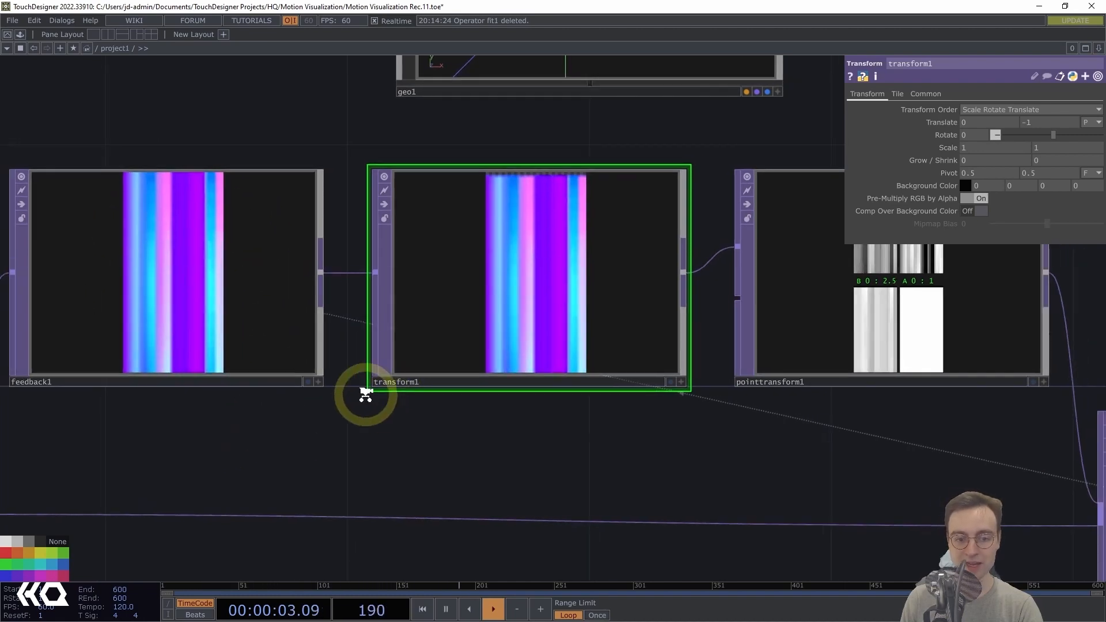
{"action": "scroll", "coordinate": [378, 414], "scroll_direction": "down", "scroll_amount": 5}
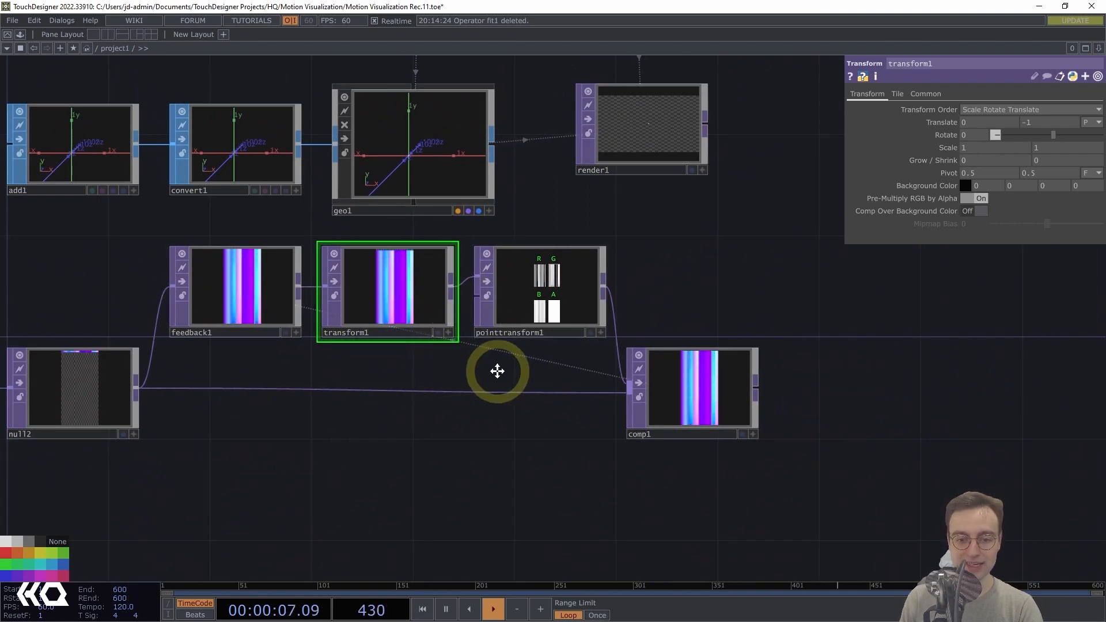
{"action": "left_click_drag", "start_coordinate": [496, 370], "coordinate": [406, 365]}
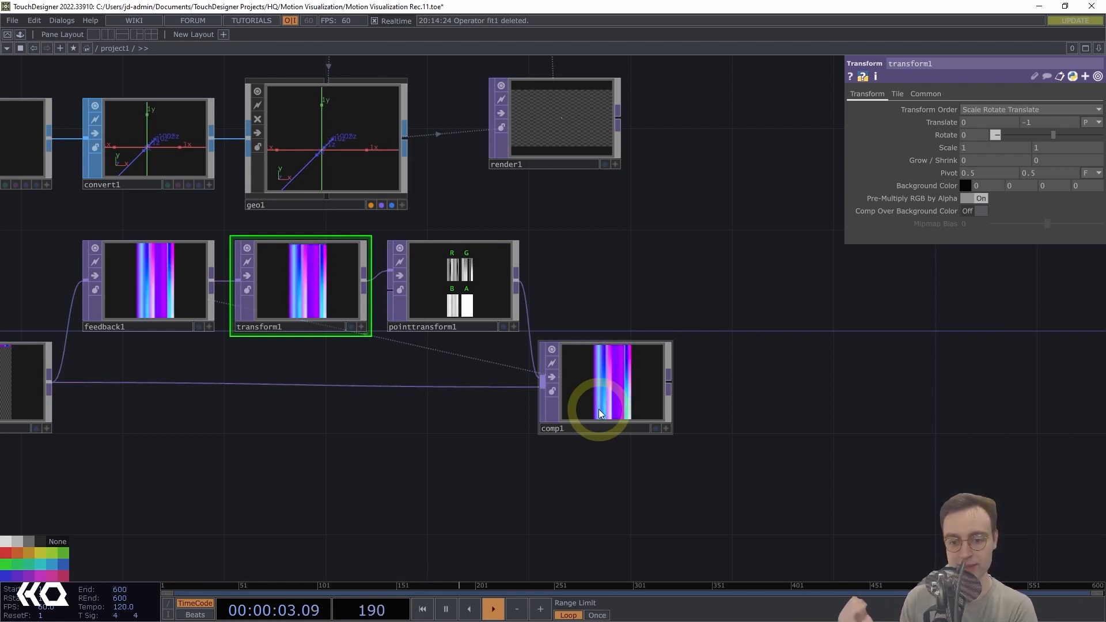
{"action": "left_click_drag", "start_coordinate": [709, 363], "coordinate": [534, 319]}
{"action": "left_click_drag", "start_coordinate": [566, 266], "coordinate": [636, 264]}
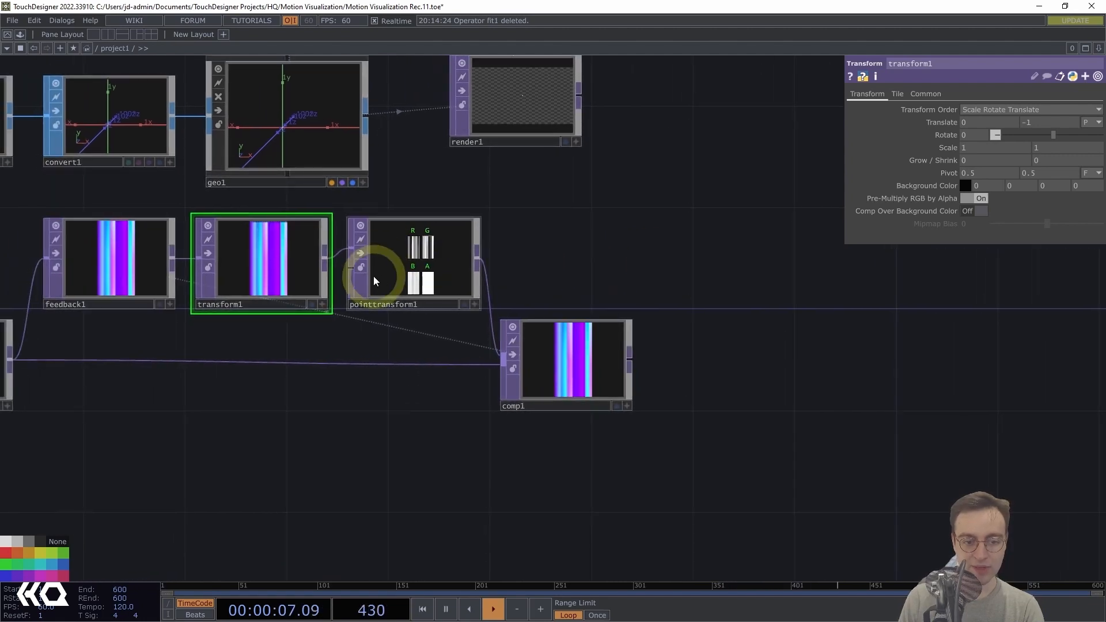
{"action": "left_click_drag", "start_coordinate": [553, 238], "coordinate": [562, 240]}
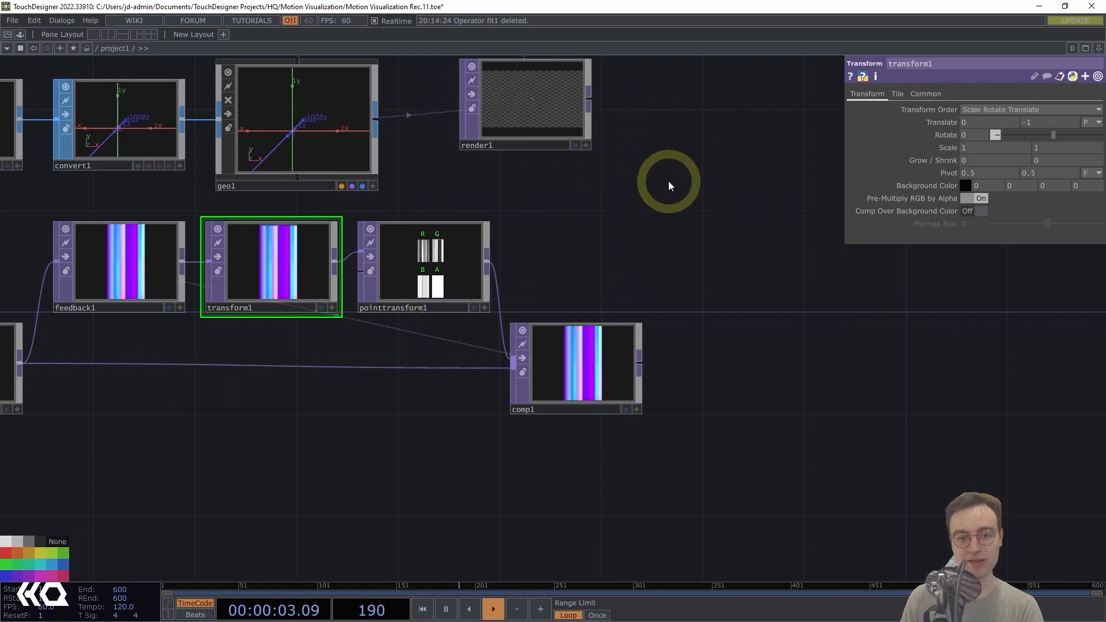
{"action": "left_click_drag", "start_coordinate": [668, 181], "coordinate": [655, 181]}
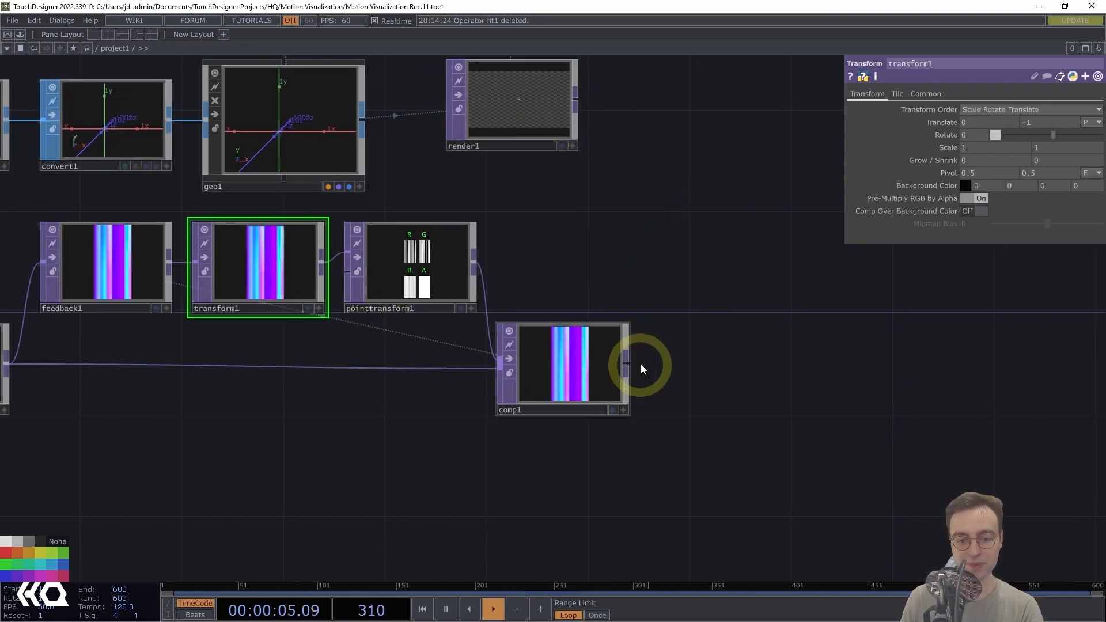
Add a Null TOP directly after the Composite TOP and rename it null_pos
{"action": "left_click", "coordinate": [576, 362]}
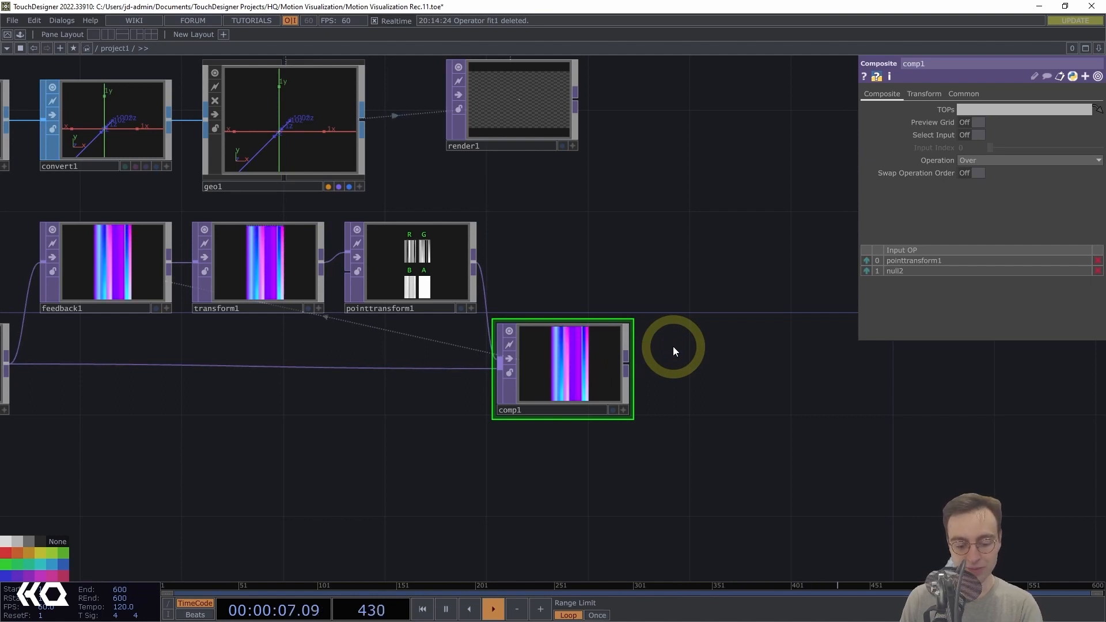
{"action": "key", "text": "alt+n"}
{"action": "left_click", "coordinate": [722, 368]}
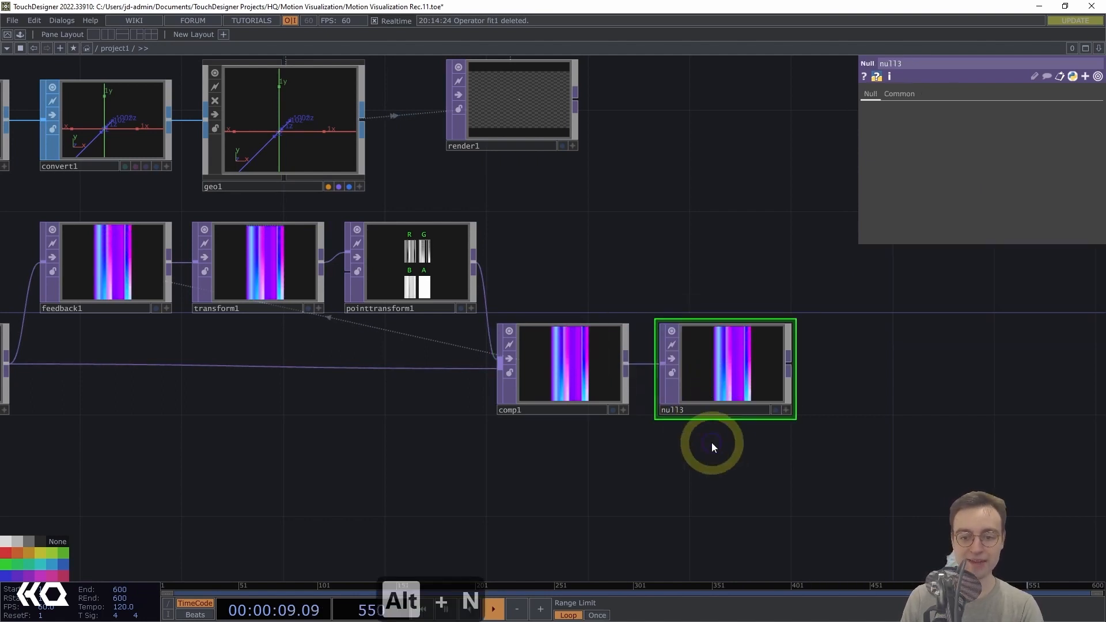
{"action": "left_click_drag", "start_coordinate": [711, 442], "coordinate": [569, 411]}
{"action": "left_click", "coordinate": [558, 386]}
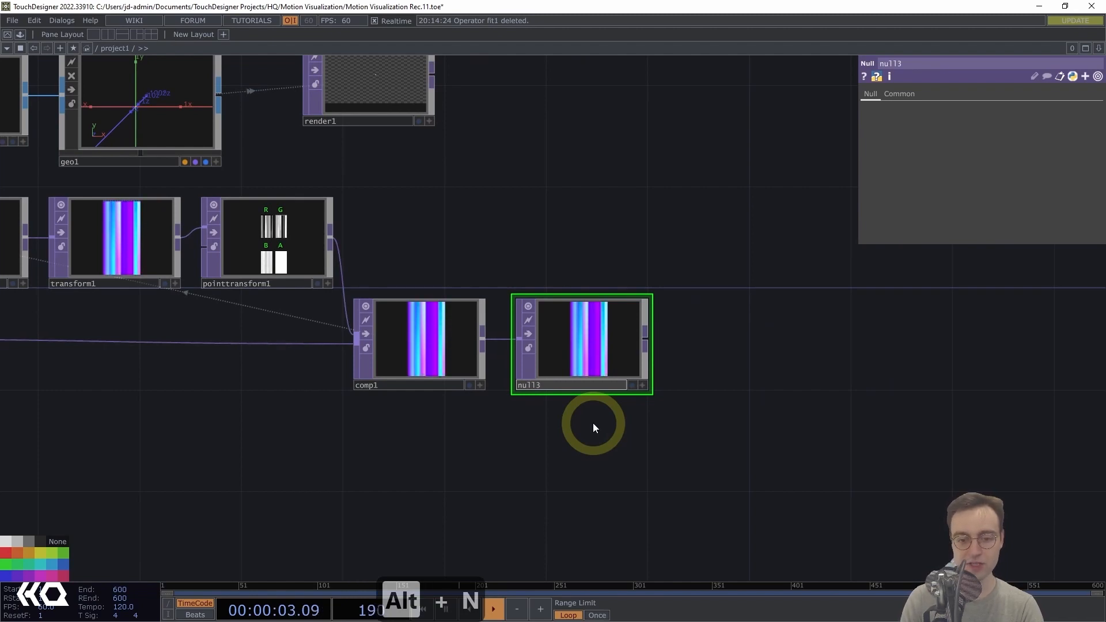
{"action": "key", "text": "BackSpace"}
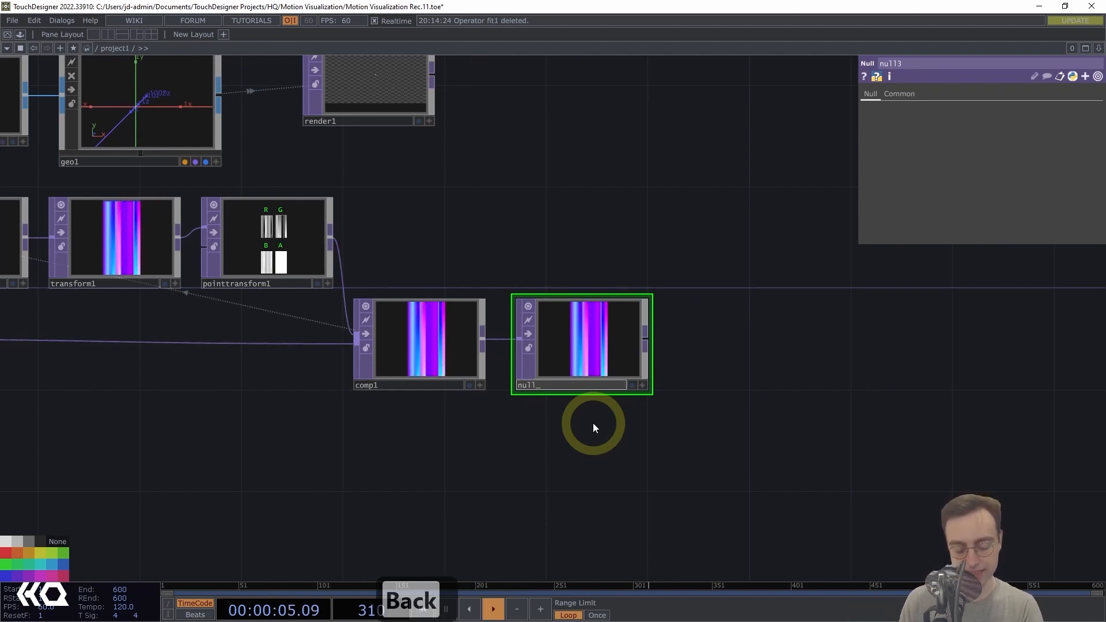
{"action": "type", "text": "pos"}
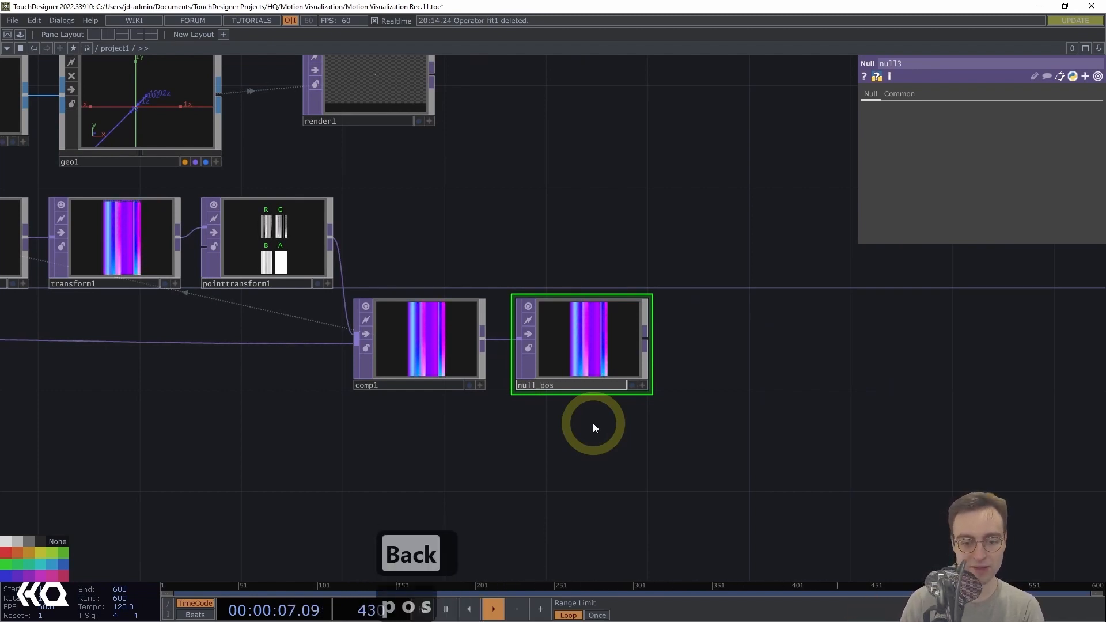
{"action": "key", "text": "Return"}
Add a Ramp TOP directly below null_pos and feed it from the Composite TOP's output
{"action": "left_click_drag", "start_coordinate": [593, 423], "coordinate": [367, 298]}
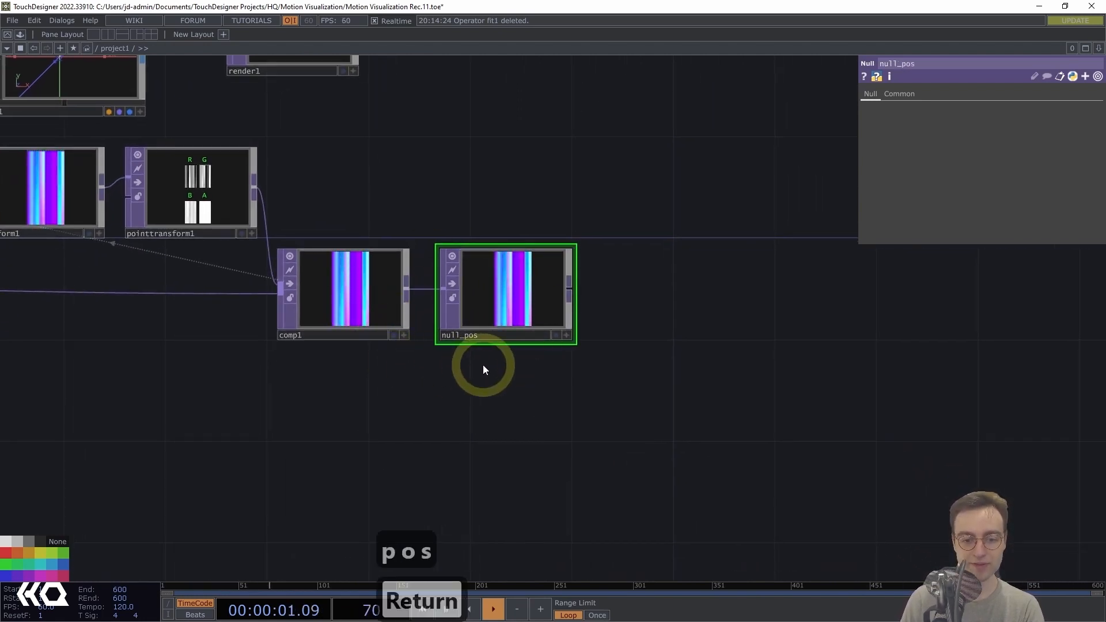
{"action": "double_click", "coordinate": [458, 403]}
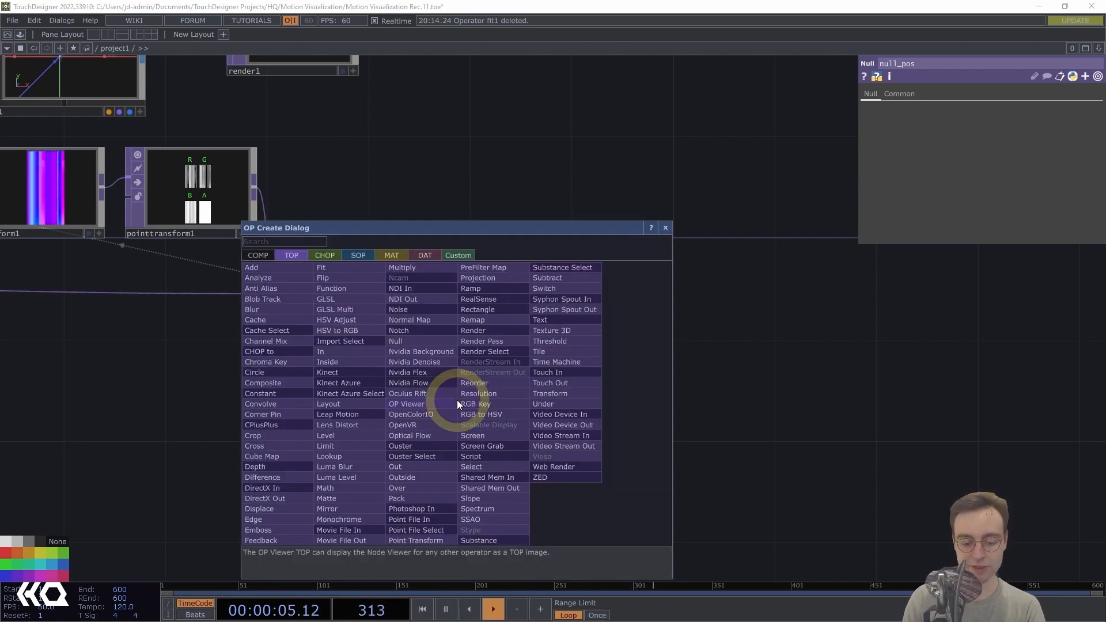
{"action": "type", "text": "ramp"}
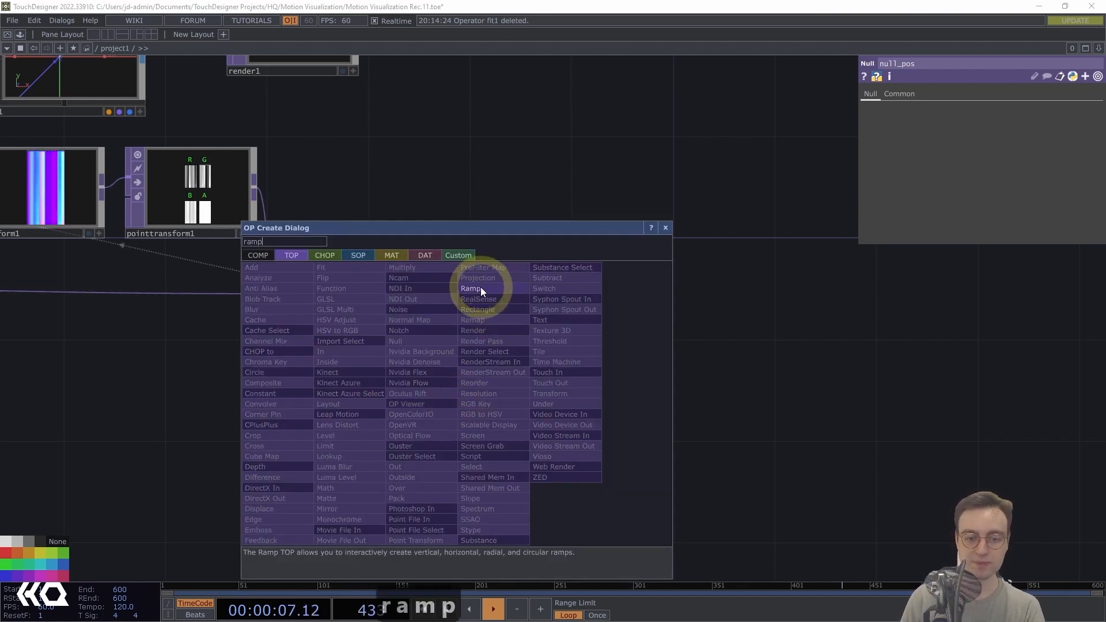
{"action": "left_click", "coordinate": [481, 287]}
{"action": "left_click", "coordinate": [509, 396]}
{"action": "left_click_drag", "start_coordinate": [517, 395], "coordinate": [527, 404]}
{"action": "left_click_drag", "start_coordinate": [407, 288], "coordinate": [440, 398]}
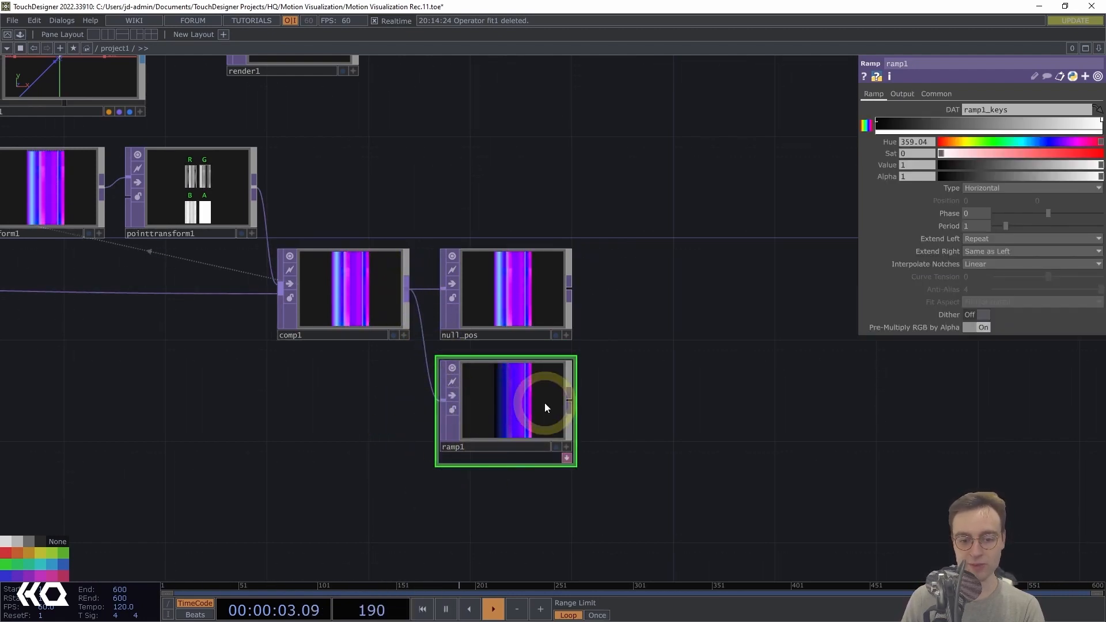
Set the Ramp TOP's Combine with Input option to Set Resolution Only
{"action": "left_click", "coordinate": [908, 95]}
{"action": "left_click", "coordinate": [1012, 125]}
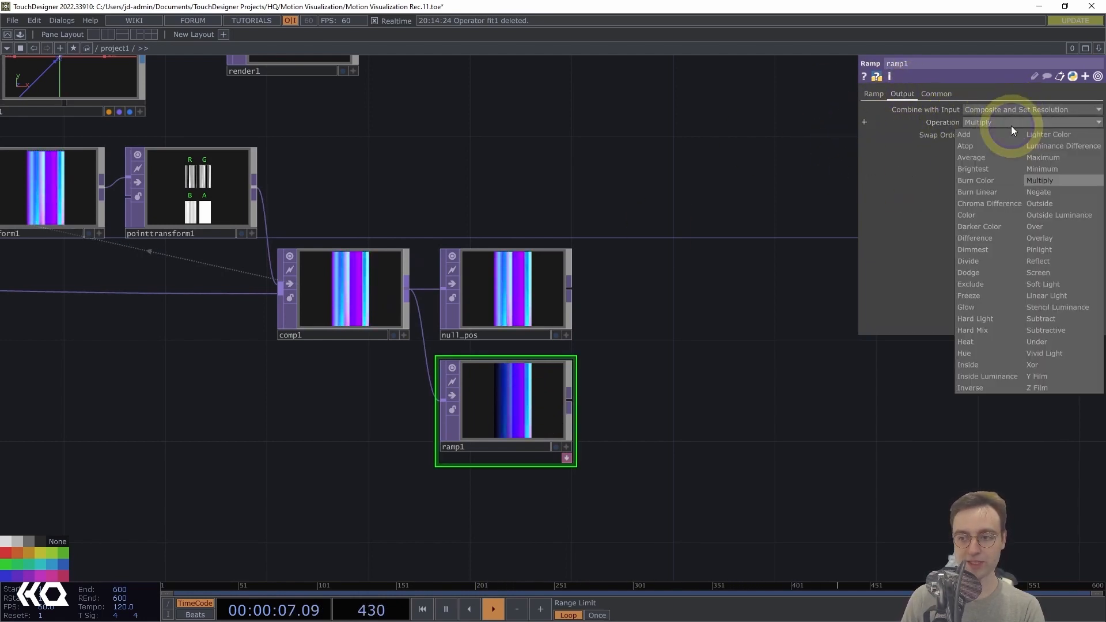
{"action": "left_click", "coordinate": [986, 109]}
{"action": "left_click", "coordinate": [997, 109]}
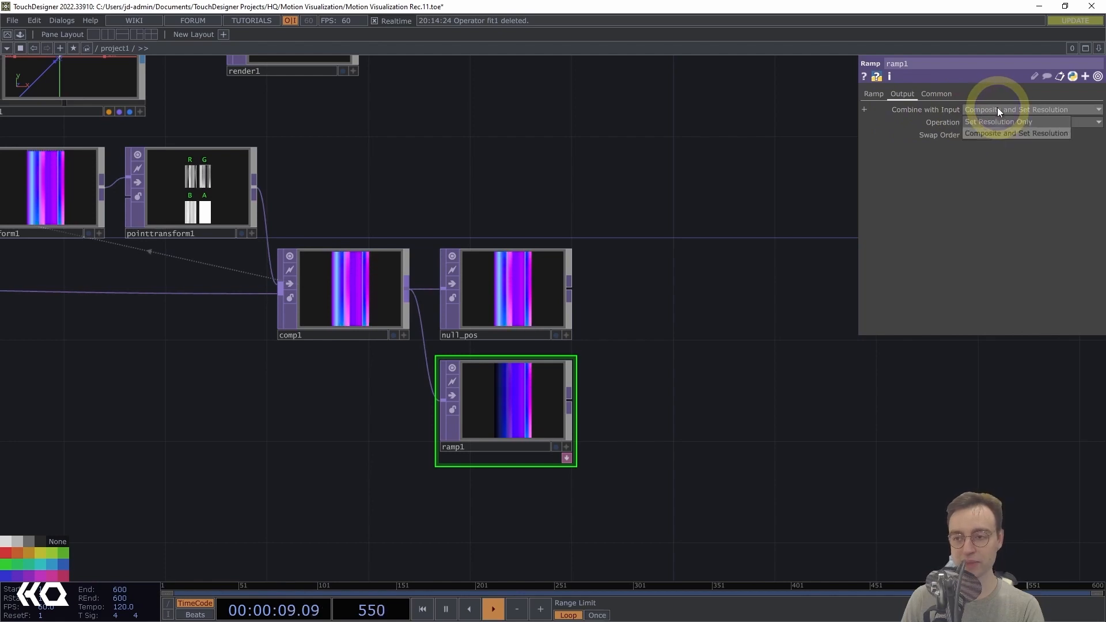
{"action": "left_click", "coordinate": [999, 122]}
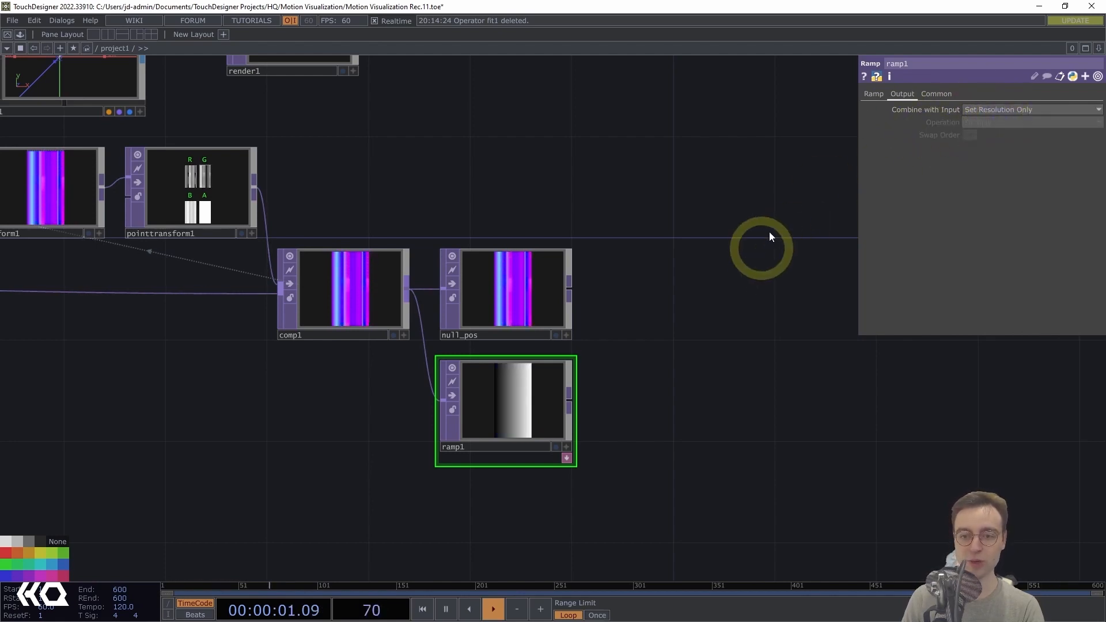
Set the Ramp TOP's Type to Vertical
{"action": "left_click", "coordinate": [874, 94]}
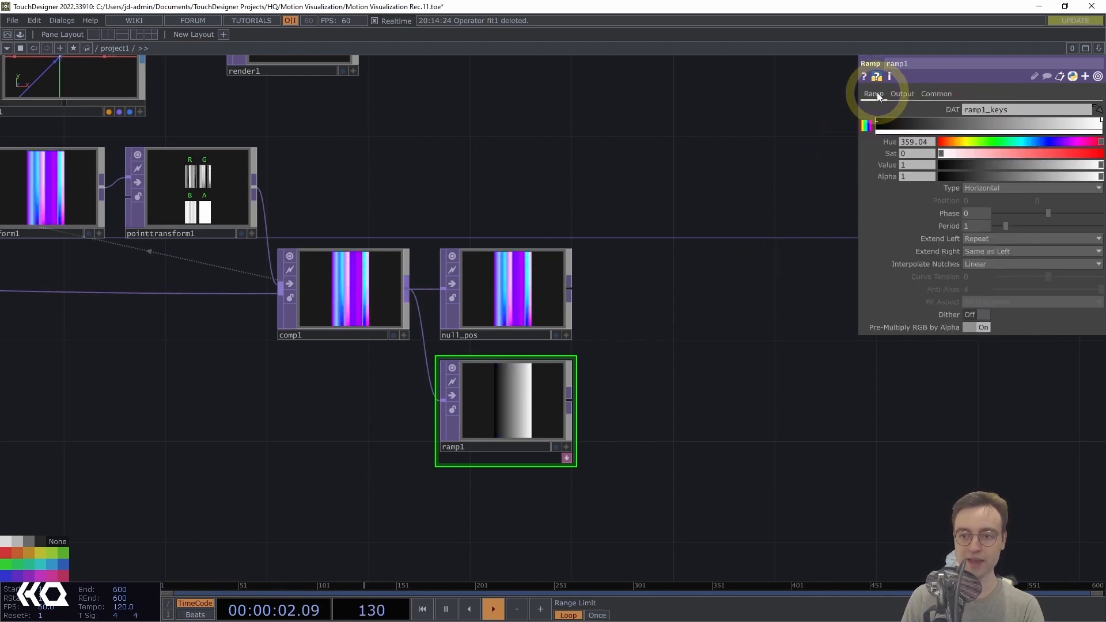
{"action": "left_click", "coordinate": [1007, 189]}
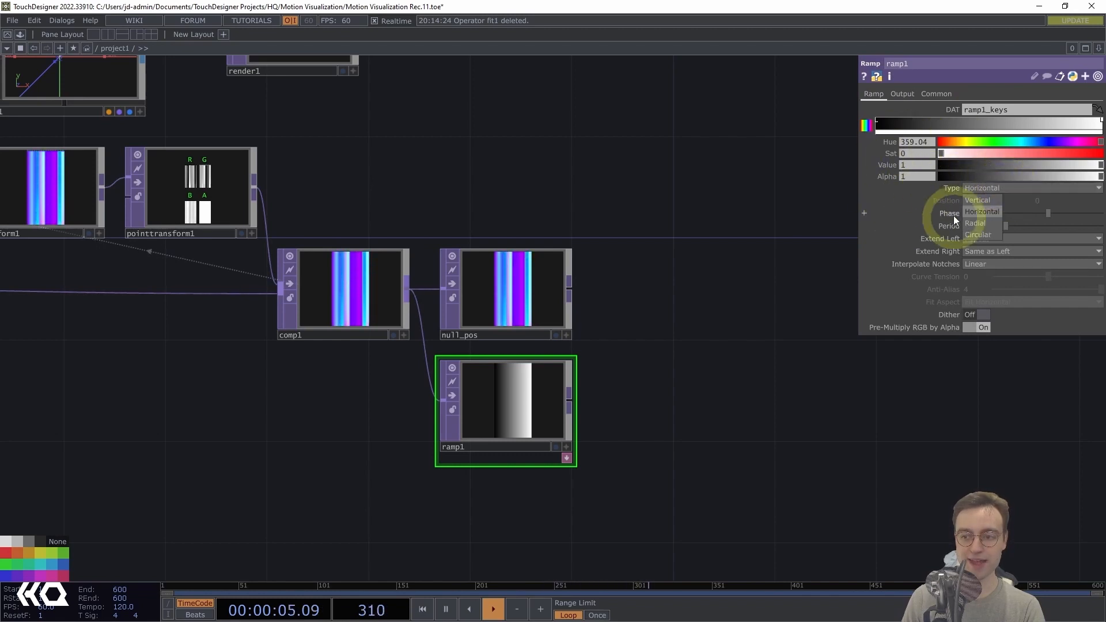
{"action": "left_click", "coordinate": [993, 204]}
{"action": "left_click_drag", "start_coordinate": [779, 265], "coordinate": [766, 263]}
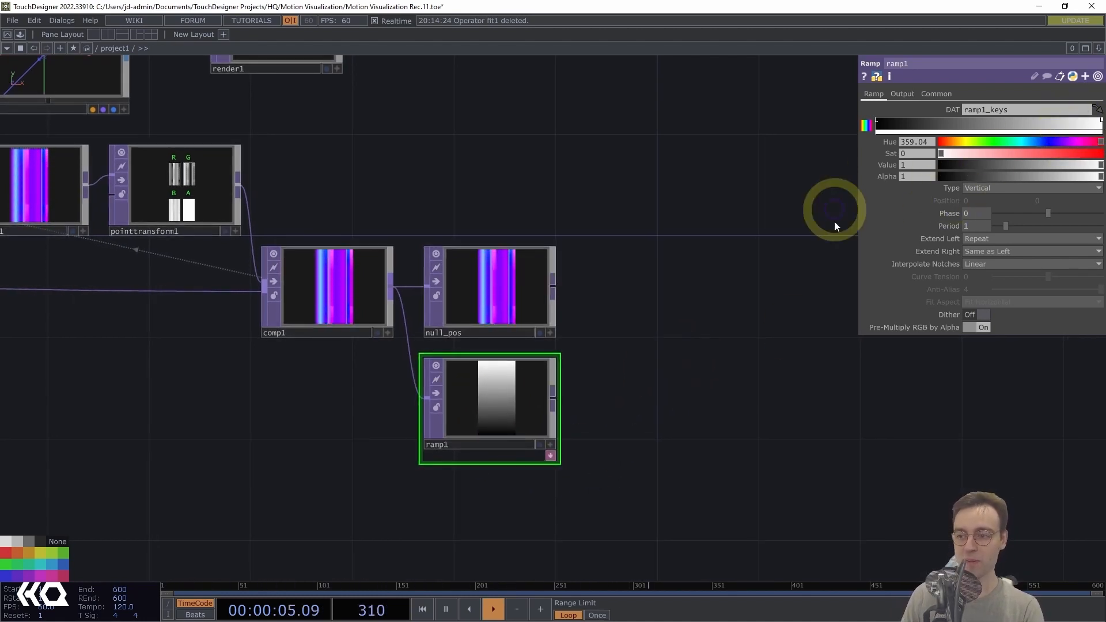
Color the ramp's bright key with hue 198 and saturation 0.385, and its black key with saturation 1 and value 0.162
{"action": "mouse_move", "coordinate": [1025, 141]}
{"action": "left_mouse_down"}
{"action": "mouse_move", "coordinate": [1048, 152]}
{"action": "mouse_move", "coordinate": [1028, 143]}
{"action": "left_mouse_up"}
{"action": "left_click_drag", "start_coordinate": [1056, 152], "coordinate": [1007, 154]}
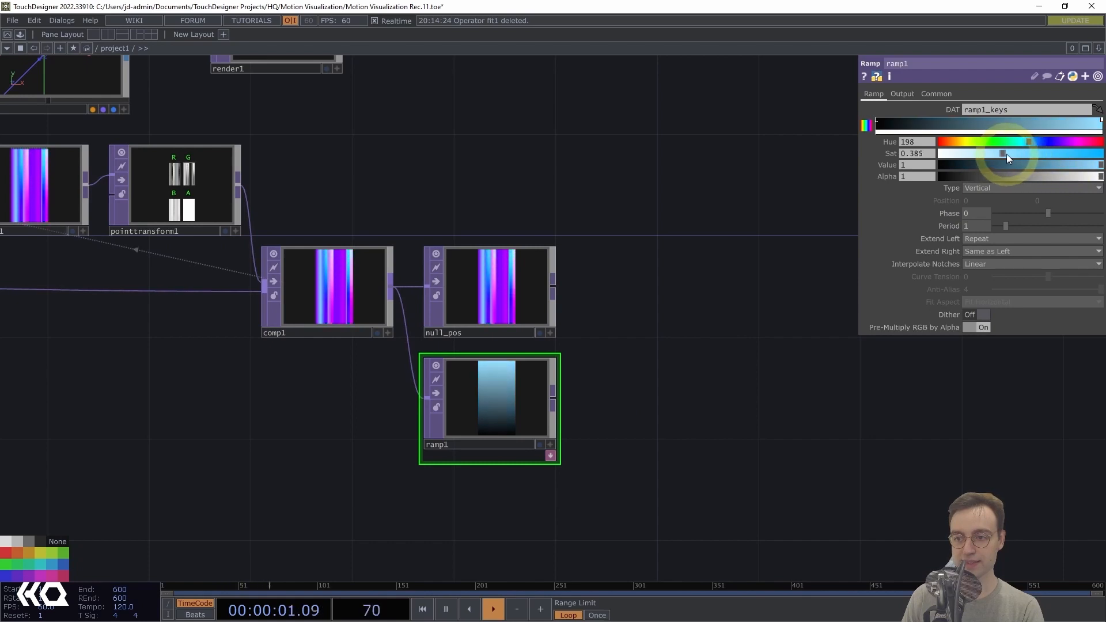
{"action": "left_click", "coordinate": [878, 122]}
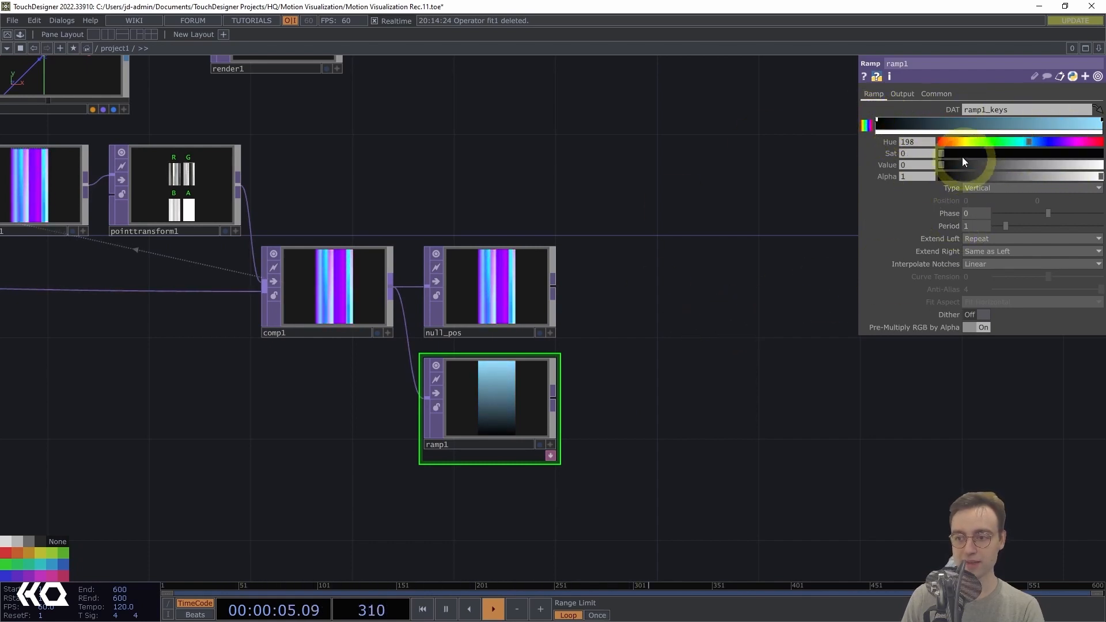
{"action": "left_click_drag", "start_coordinate": [943, 153], "coordinate": [1063, 158]}
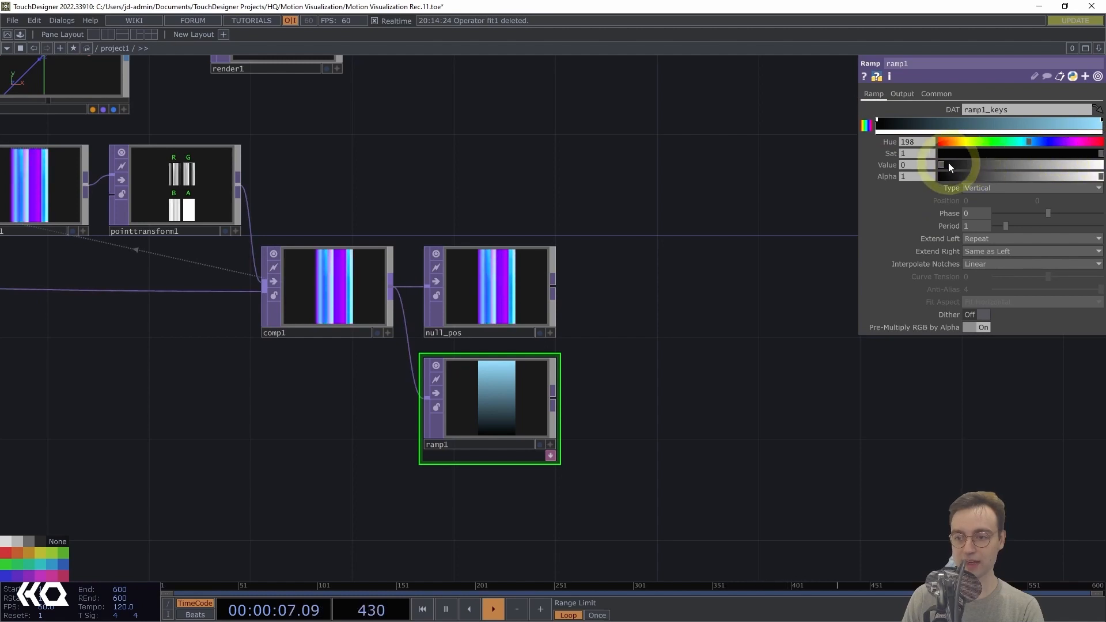
{"action": "mouse_move", "coordinate": [950, 166]}
{"action": "left_mouse_down"}
{"action": "mouse_move", "coordinate": [991, 167]}
{"action": "mouse_move", "coordinate": [967, 168]}
{"action": "left_mouse_up"}
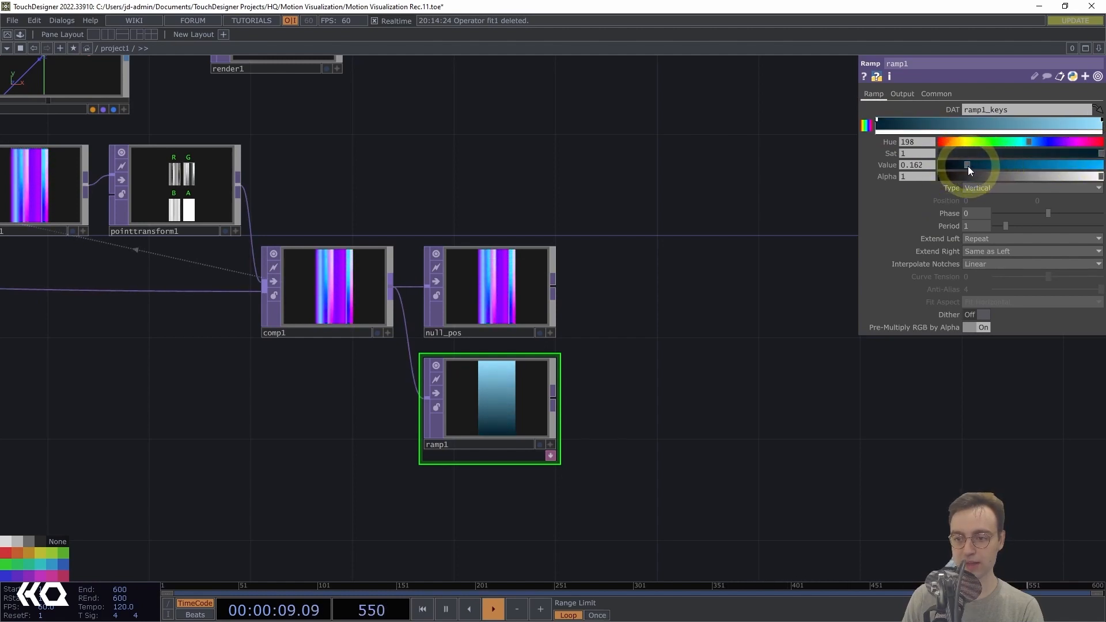
Add a Null TOP directly after the Ramp TOP and rename it null_color
{"action": "left_click_drag", "start_coordinate": [651, 361], "coordinate": [457, 371]}
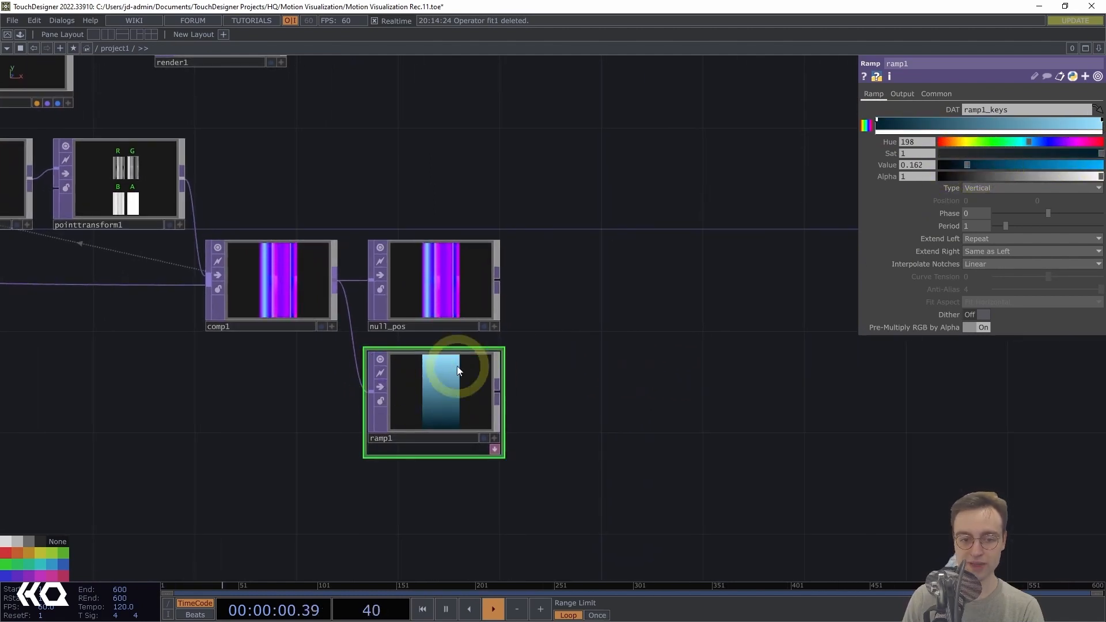
{"action": "key", "text": "alt+n"}
{"action": "left_click", "coordinate": [602, 396]}
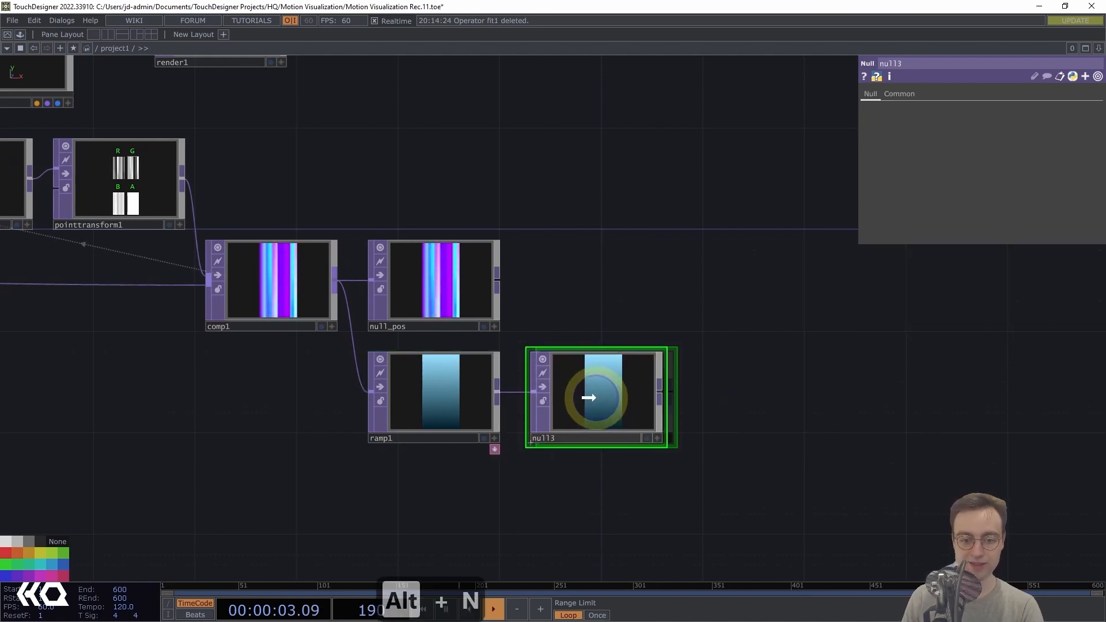
{"action": "left_click", "coordinate": [564, 439]}
{"action": "key", "text": "BackSpace"}
{"action": "type", "text": "_co"}
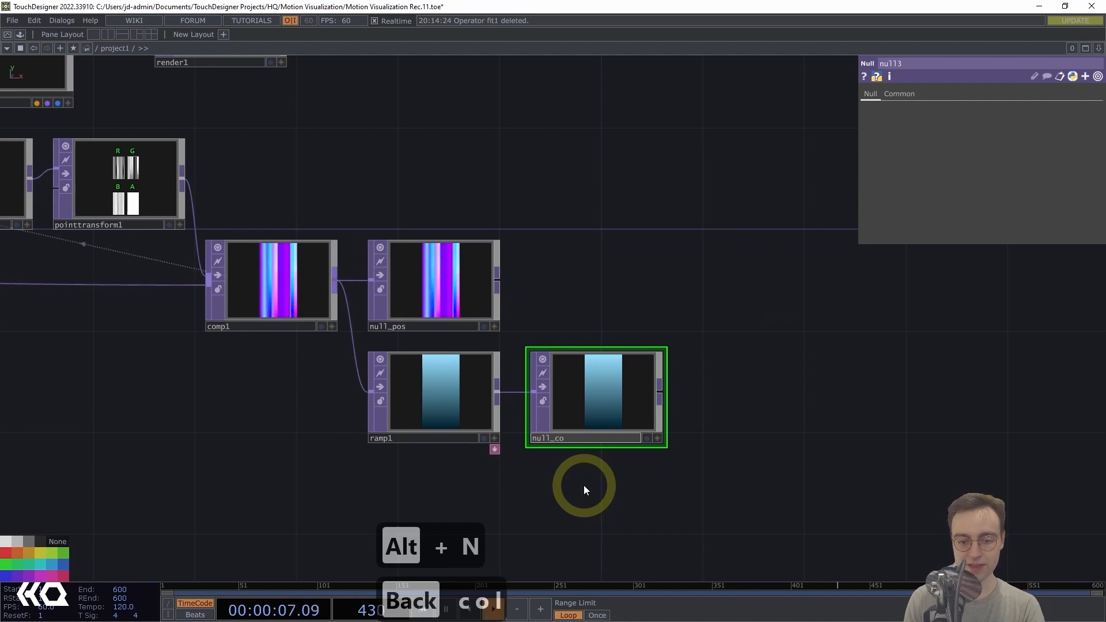
{"action": "type", "text": "lor"}
{"action": "key", "text": "Return"}
Turn on Instancing for the geo1 Geometry COMP
{"action": "scroll", "coordinate": [258, 490], "scroll_direction": "down", "scroll_amount": 2}
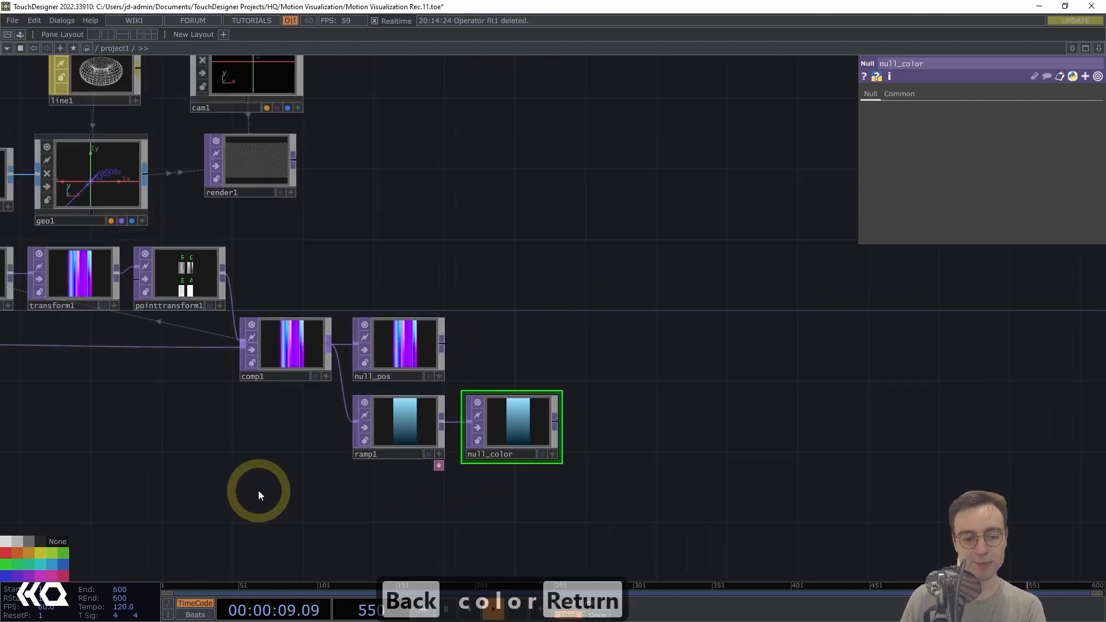
{"action": "scroll", "coordinate": [259, 492], "scroll_direction": "down", "scroll_amount": 1}
{"action": "left_click_drag", "start_coordinate": [314, 498], "coordinate": [489, 505]}
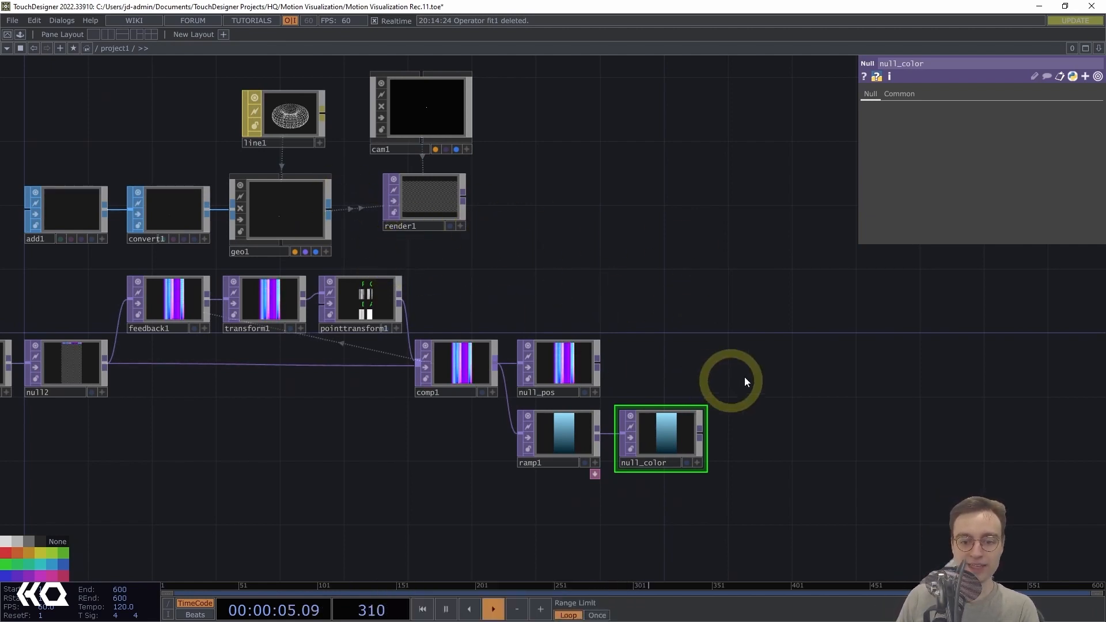
{"action": "left_click", "coordinate": [321, 210]}
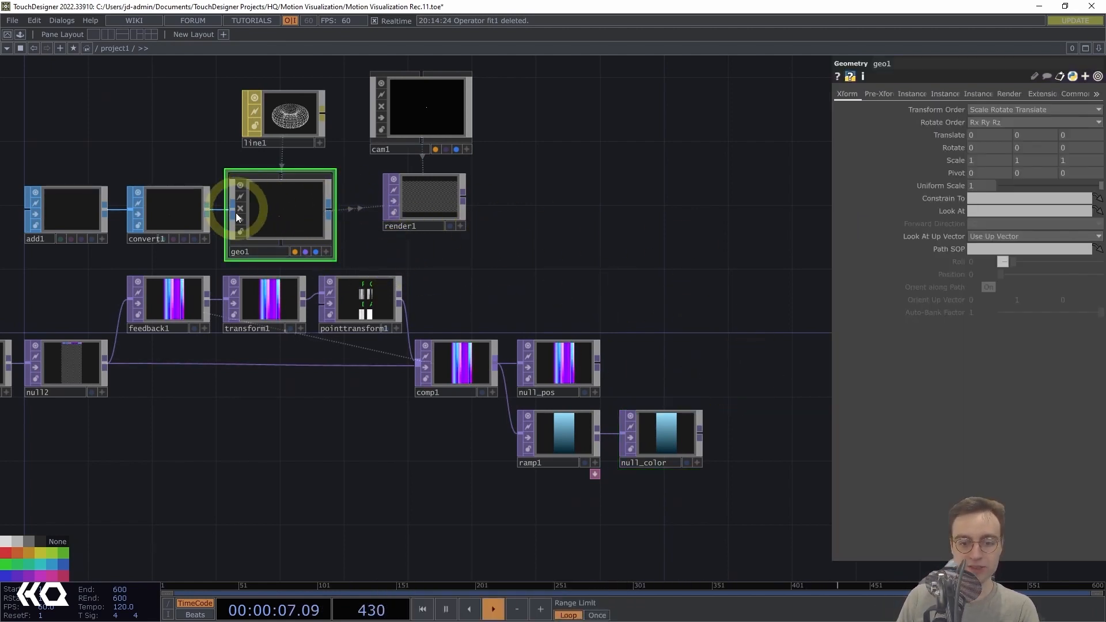
{"action": "left_click", "coordinate": [281, 221]}
{"action": "left_click", "coordinate": [750, 152]}
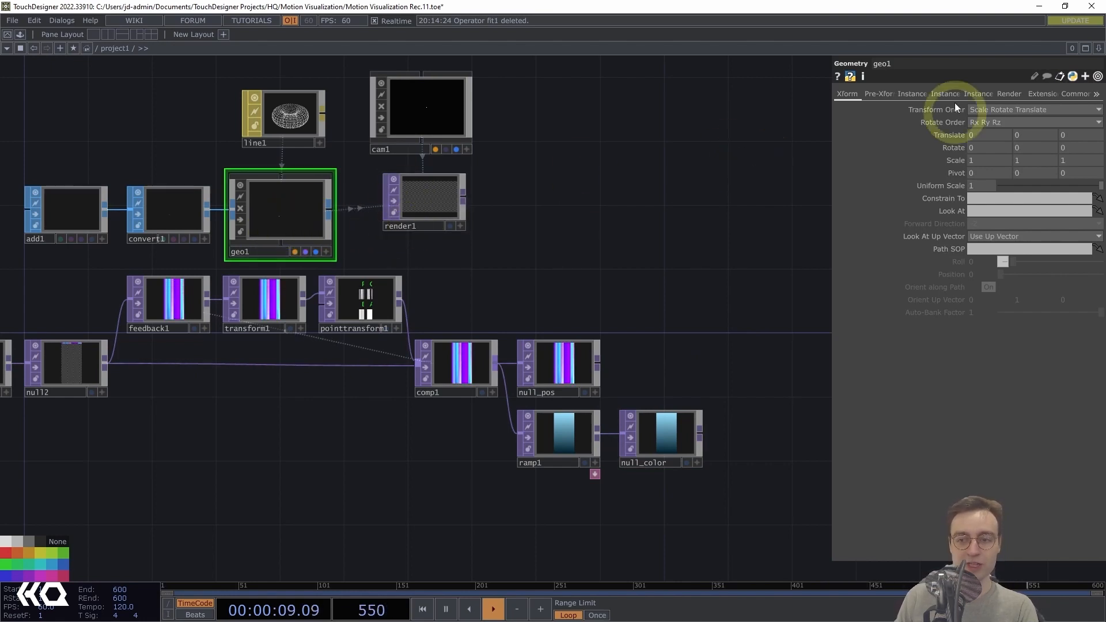
{"action": "left_click", "coordinate": [922, 94]}
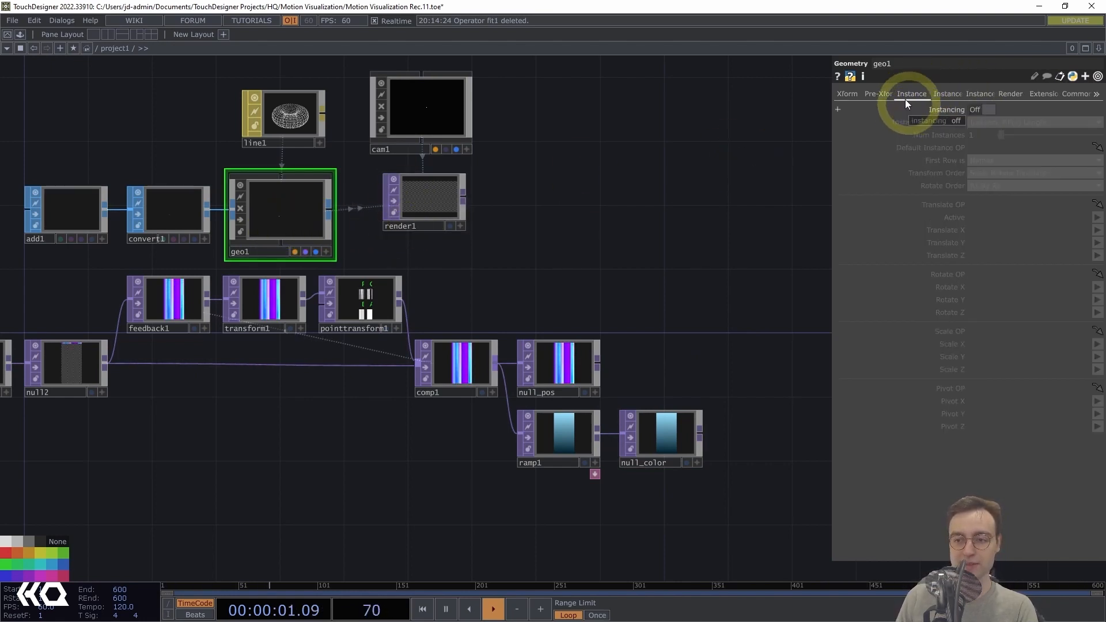
{"action": "left_click", "coordinate": [979, 108]}
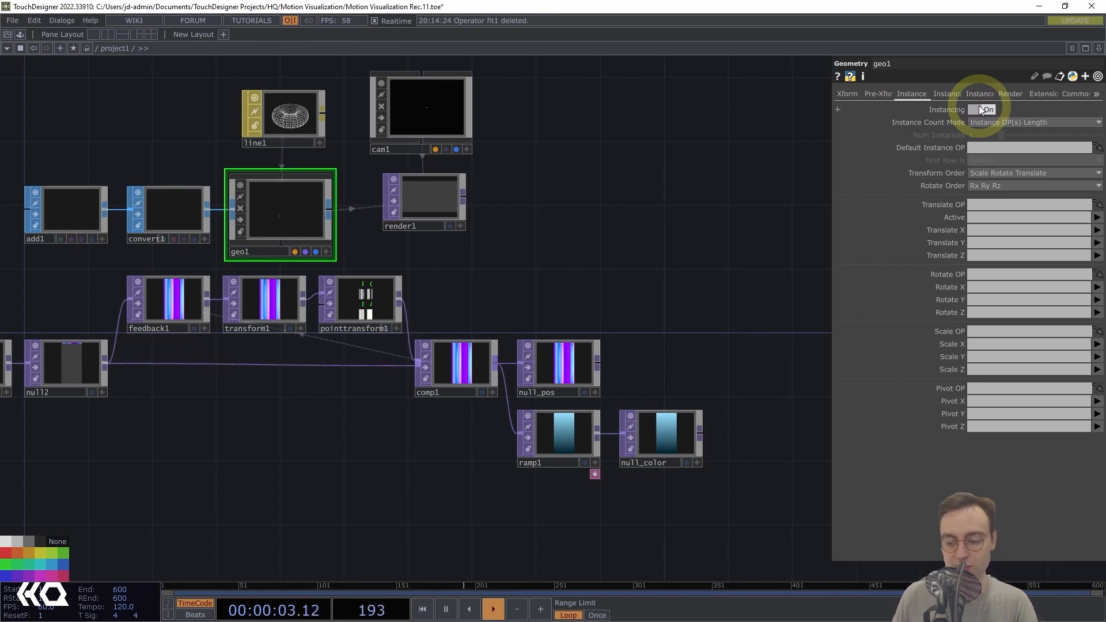
Assign null_pos as geo1's instance Translate OP and map Translate X, Y and Z to r, g and b
{"action": "left_click", "coordinate": [605, 333]}
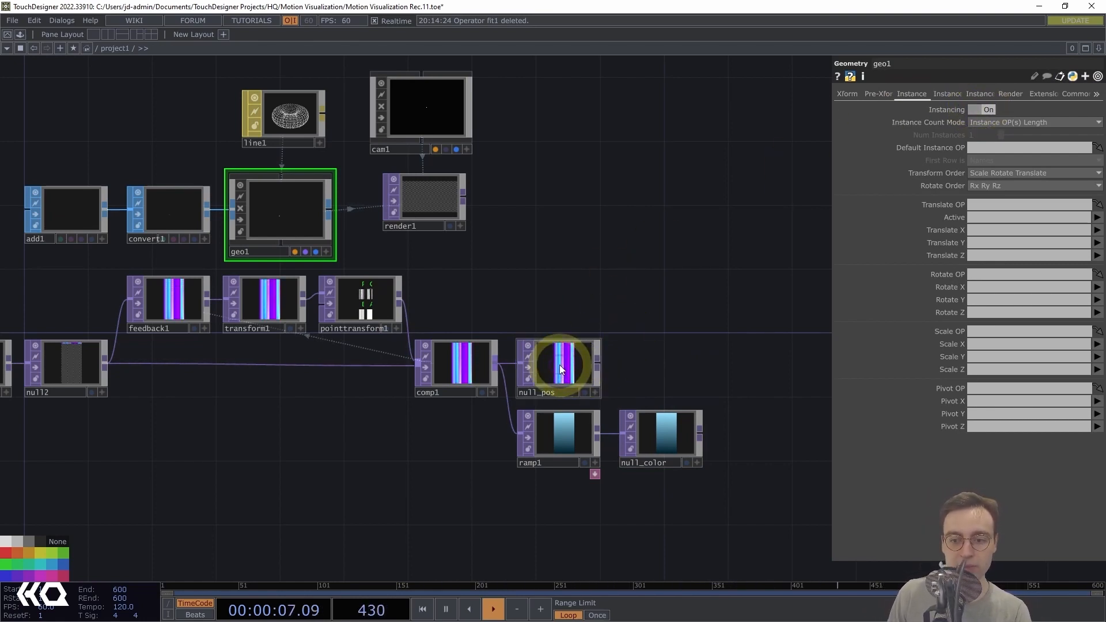
{"action": "left_click_drag", "start_coordinate": [559, 365], "coordinate": [989, 208]}
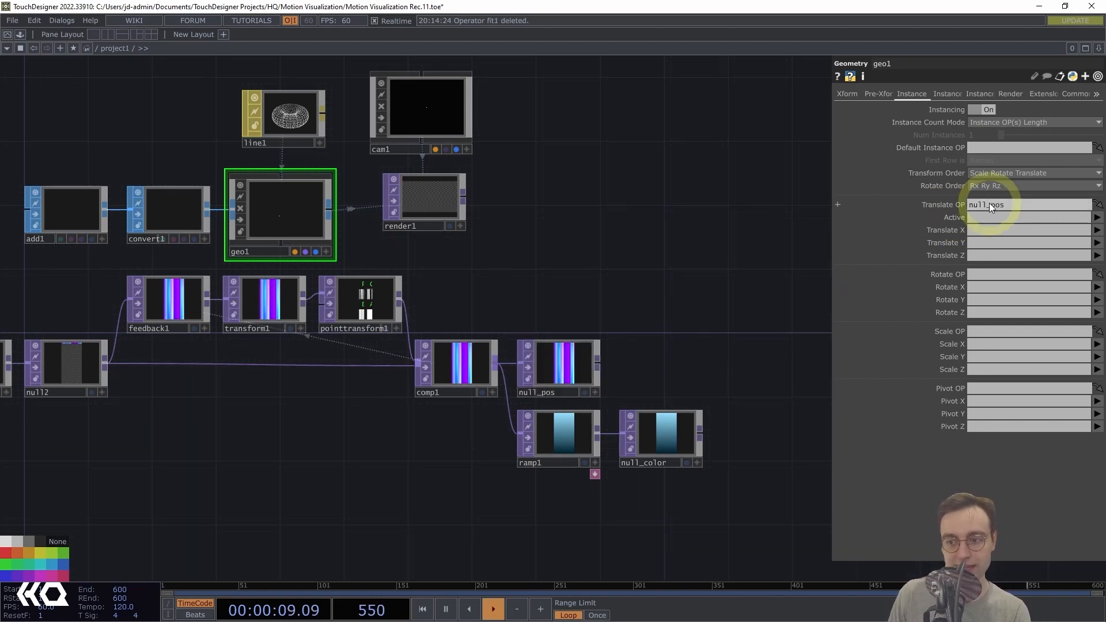
{"action": "left_click", "coordinate": [1097, 231]}
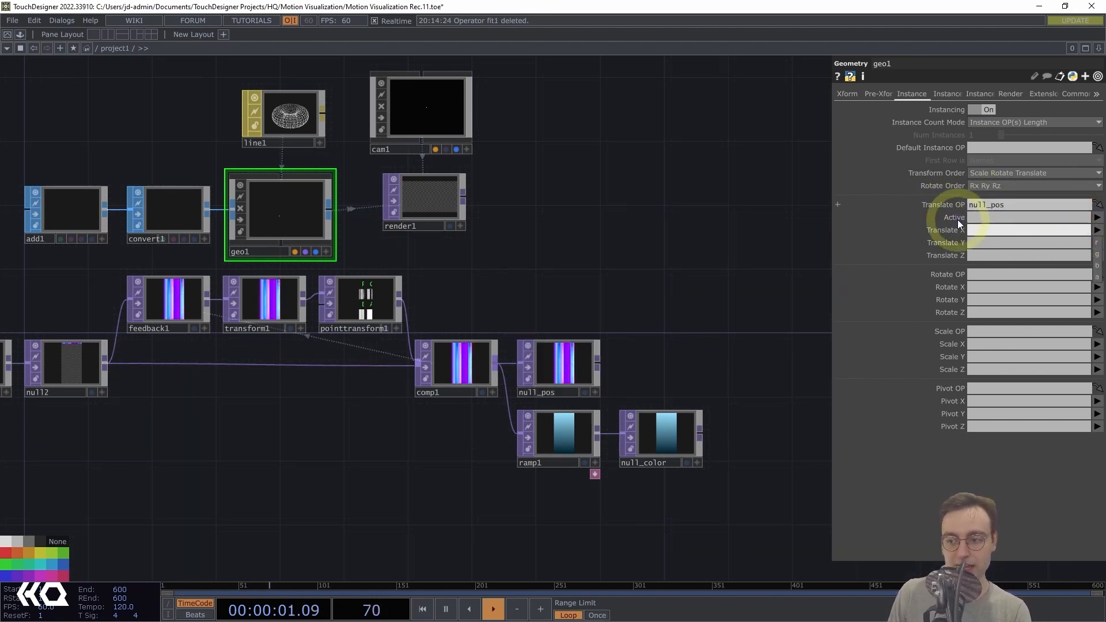
{"action": "type", "text": "r"}
{"action": "key", "text": "Tab"}
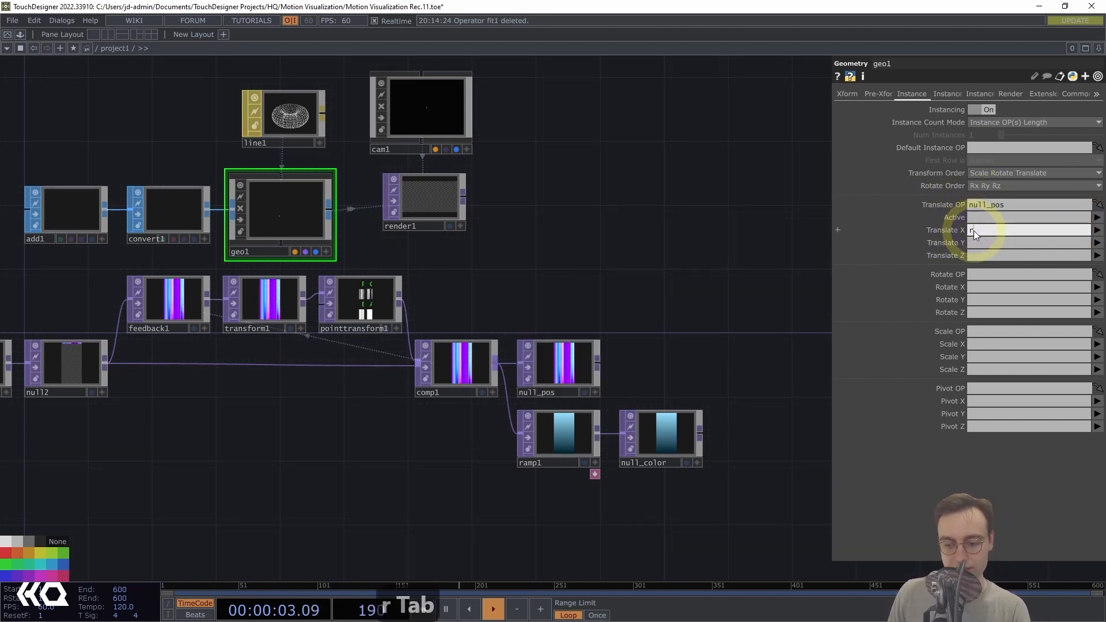
{"action": "type", "text": "g"}
{"action": "key", "text": "Tab"}
{"action": "type", "text": "b"}
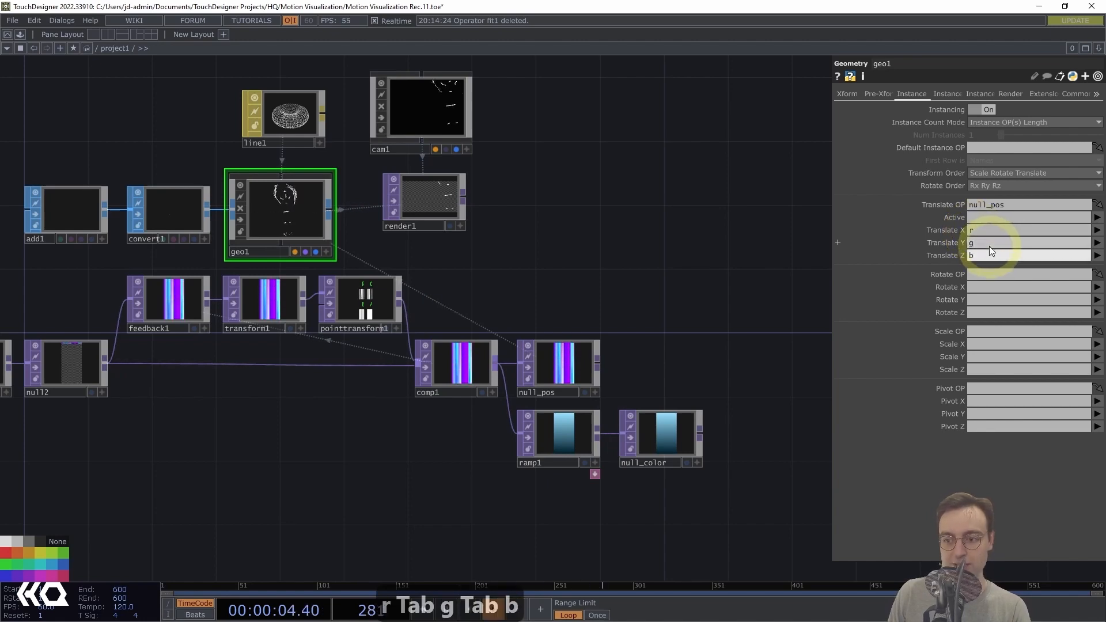
{"action": "left_click", "coordinate": [736, 253]}
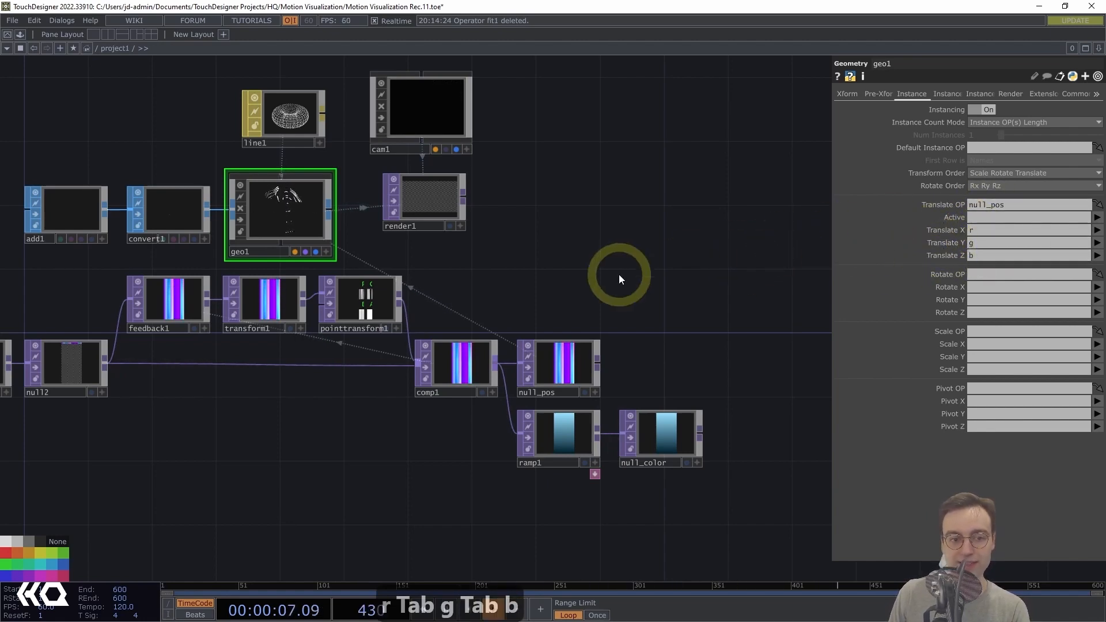
Assign null_color as geo1's instance Color OP
{"action": "scroll", "coordinate": [358, 240], "scroll_direction": "up", "scroll_amount": 5}
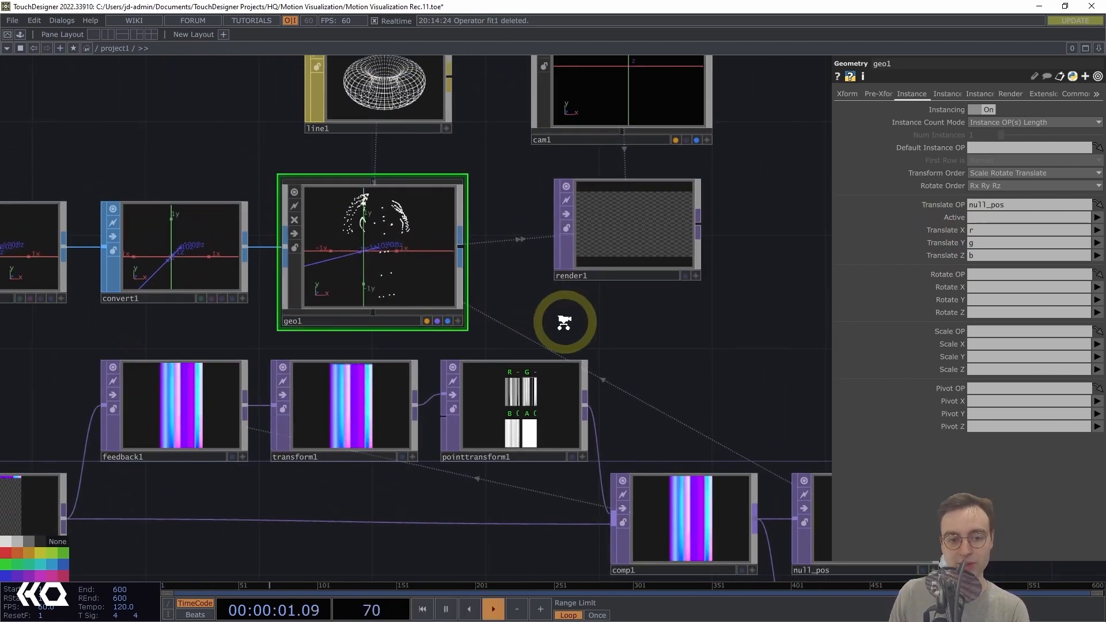
{"action": "scroll", "coordinate": [533, 286], "scroll_direction": "down", "scroll_amount": 1}
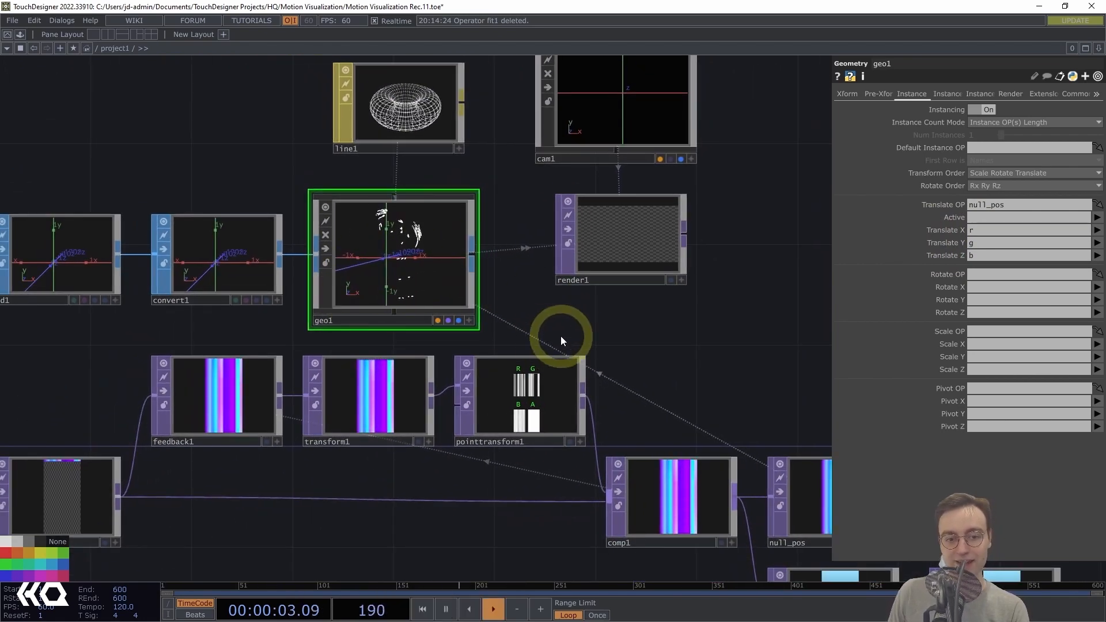
{"action": "left_click_drag", "start_coordinate": [528, 320], "coordinate": [440, 257]}
{"action": "scroll", "coordinate": [533, 296], "scroll_direction": "down", "scroll_amount": 4}
{"action": "left_click_drag", "start_coordinate": [586, 291], "coordinate": [494, 258]}
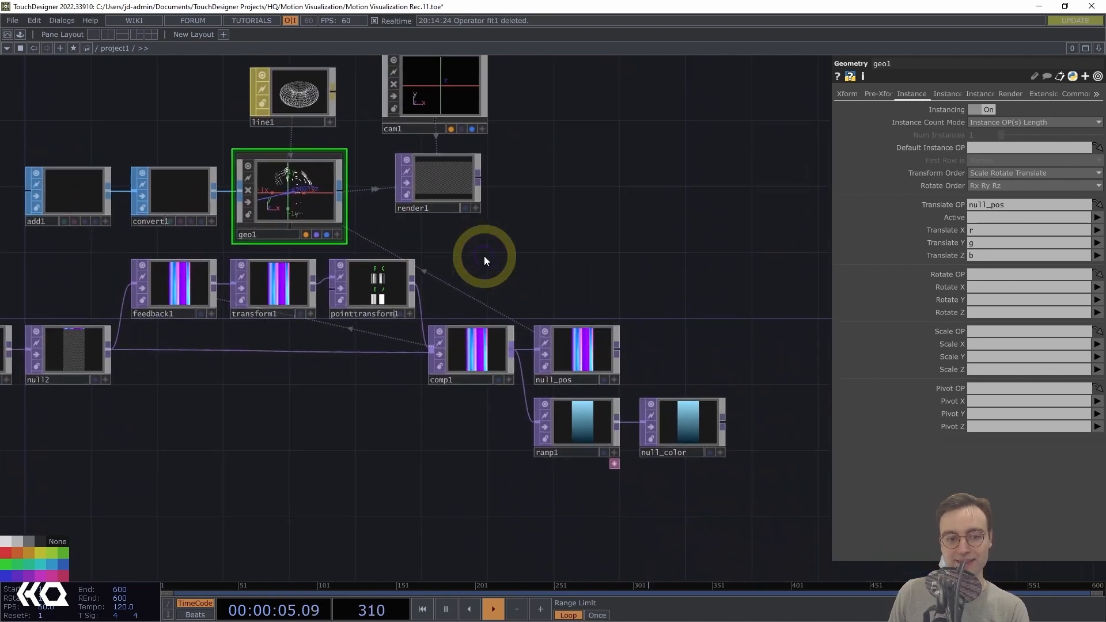
{"action": "left_click", "coordinate": [937, 95]}
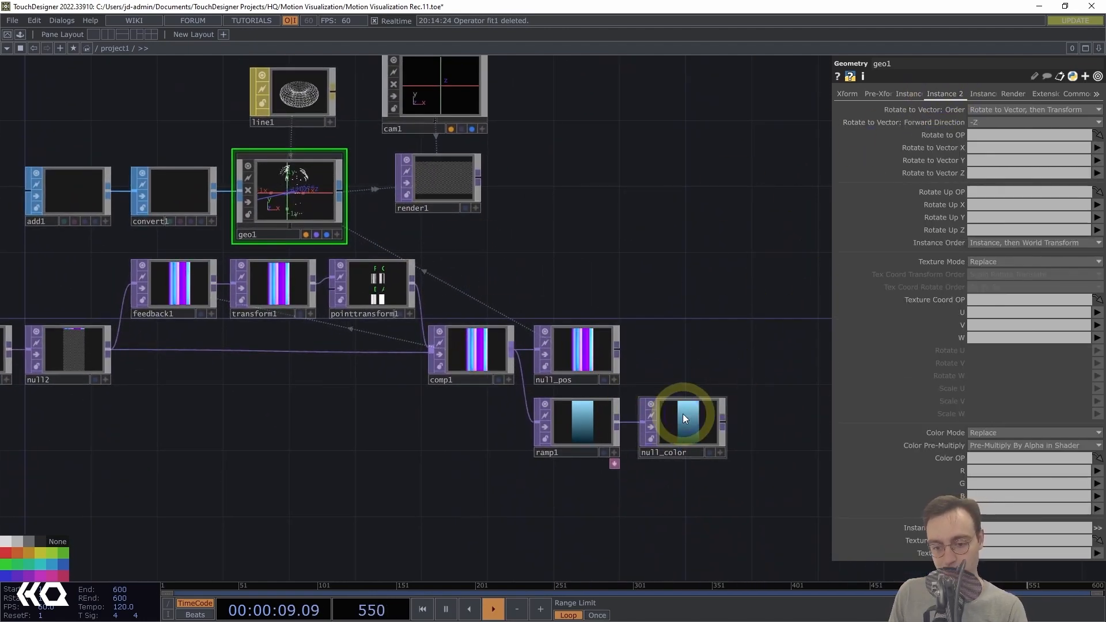
{"action": "left_click_drag", "start_coordinate": [684, 417], "coordinate": [958, 461]}
{"action": "left_click_drag", "start_coordinate": [670, 498], "coordinate": [707, 293]}
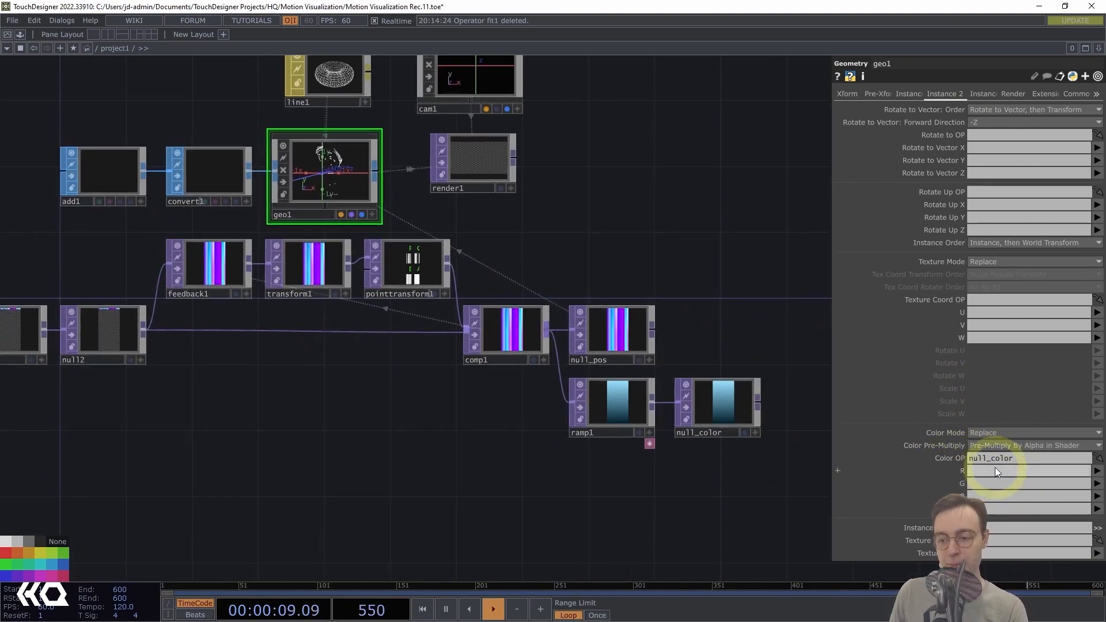
Map the instance color channels R, G and B of geo1 to r, g and b
{"action": "left_click", "coordinate": [994, 468]}
{"action": "type", "text": "r"}
{"action": "key", "text": "Tab"}
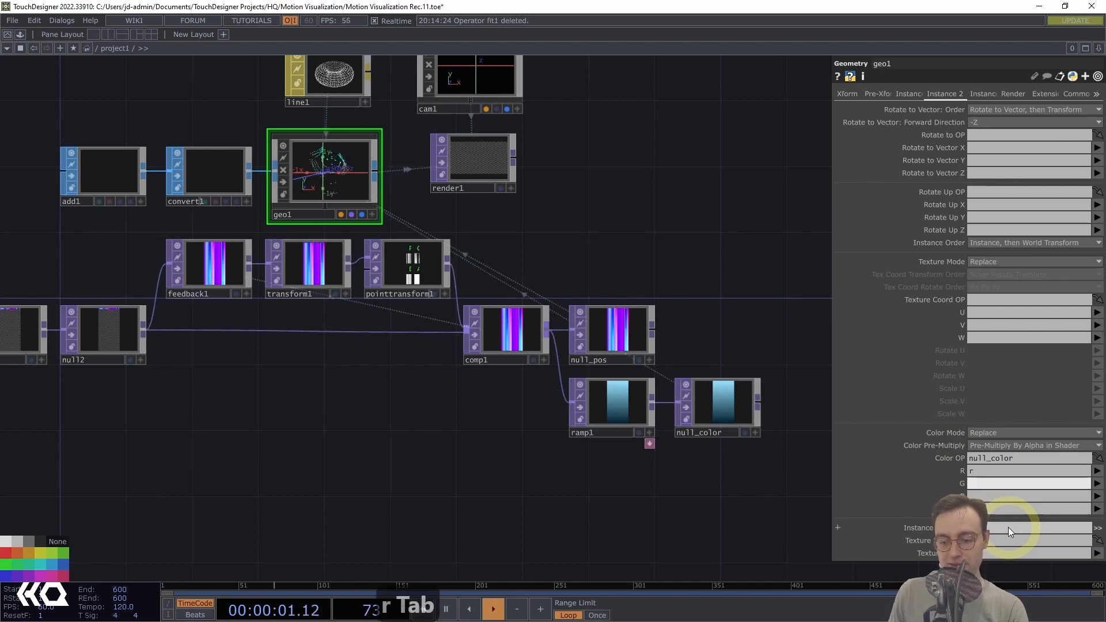
{"action": "type", "text": "g"}
{"action": "key", "text": "Tab"}
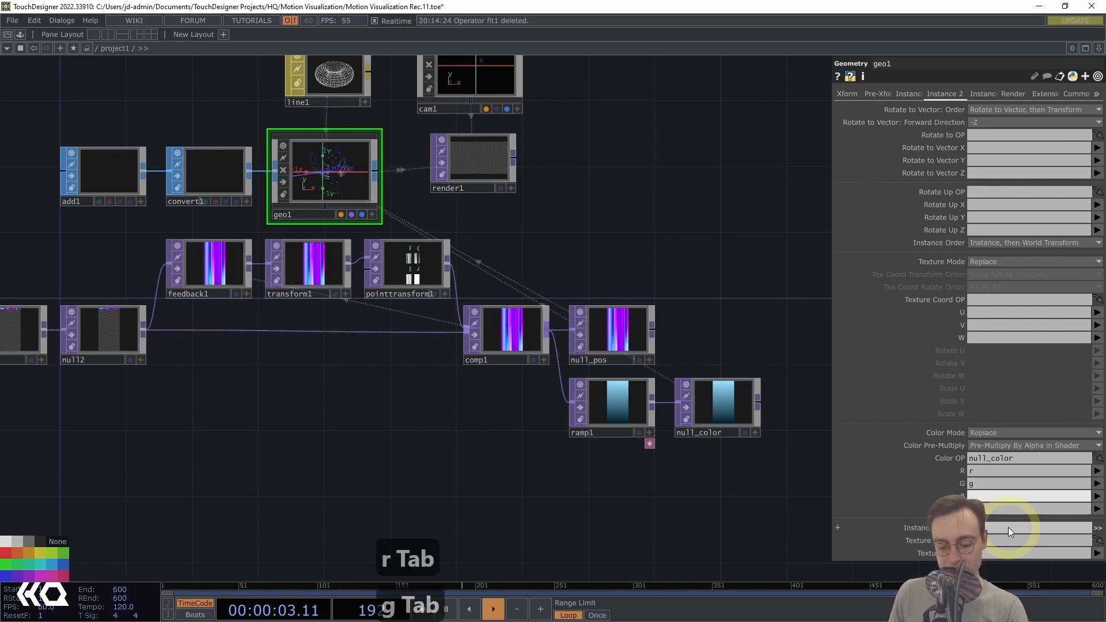
{"action": "type", "text": "b"}
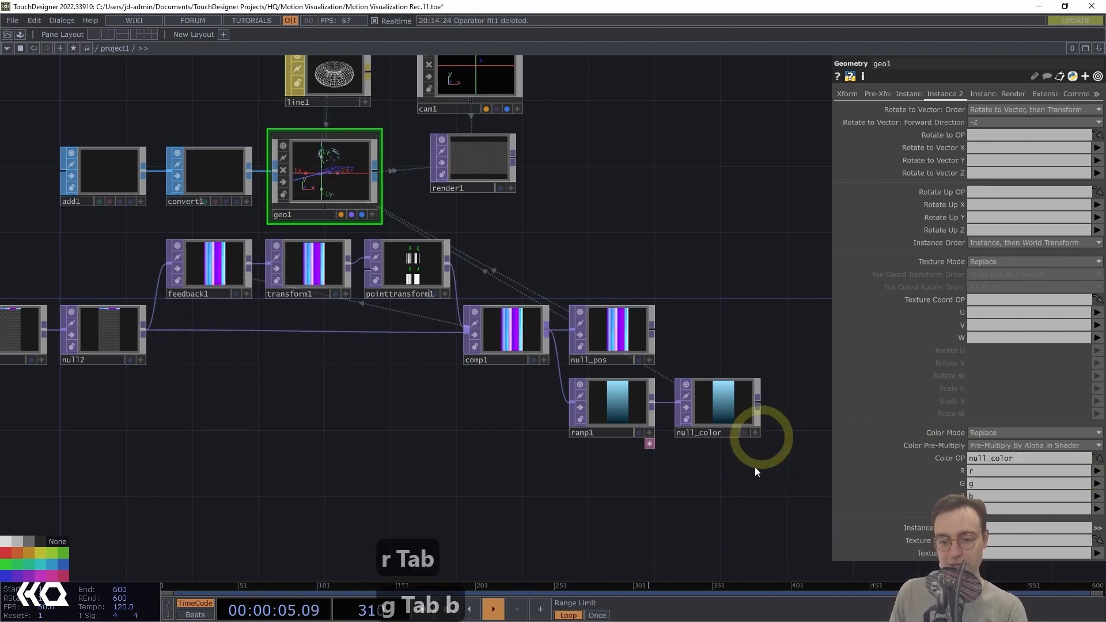
Examine the colored instanced point trails in the geo1 viewer and compare them with the render1 output
{"action": "left_click_drag", "start_coordinate": [698, 502], "coordinate": [804, 512]}
{"action": "middle_click_drag", "start_coordinate": [508, 214], "coordinate": [700, 221]}
{"action": "left_click_drag", "start_coordinate": [635, 269], "coordinate": [825, 382]}
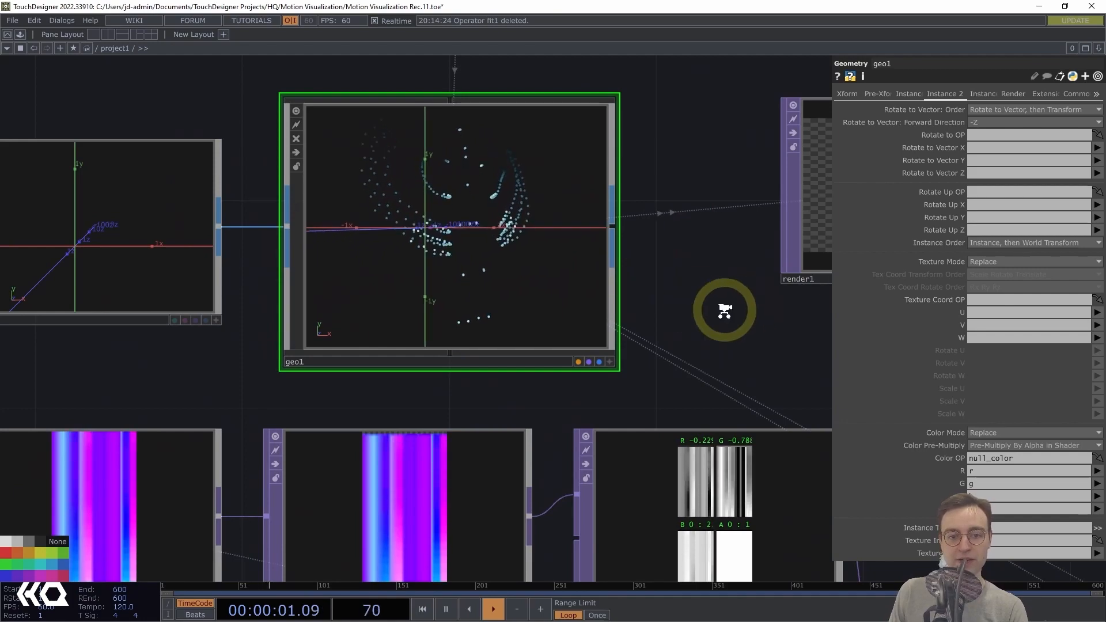
{"action": "scroll", "coordinate": [738, 314], "scroll_direction": "down", "scroll_amount": 6}
{"action": "left_click_drag", "start_coordinate": [630, 290], "coordinate": [482, 245]}
{"action": "scroll", "coordinate": [685, 296], "scroll_direction": "down", "scroll_amount": 2}
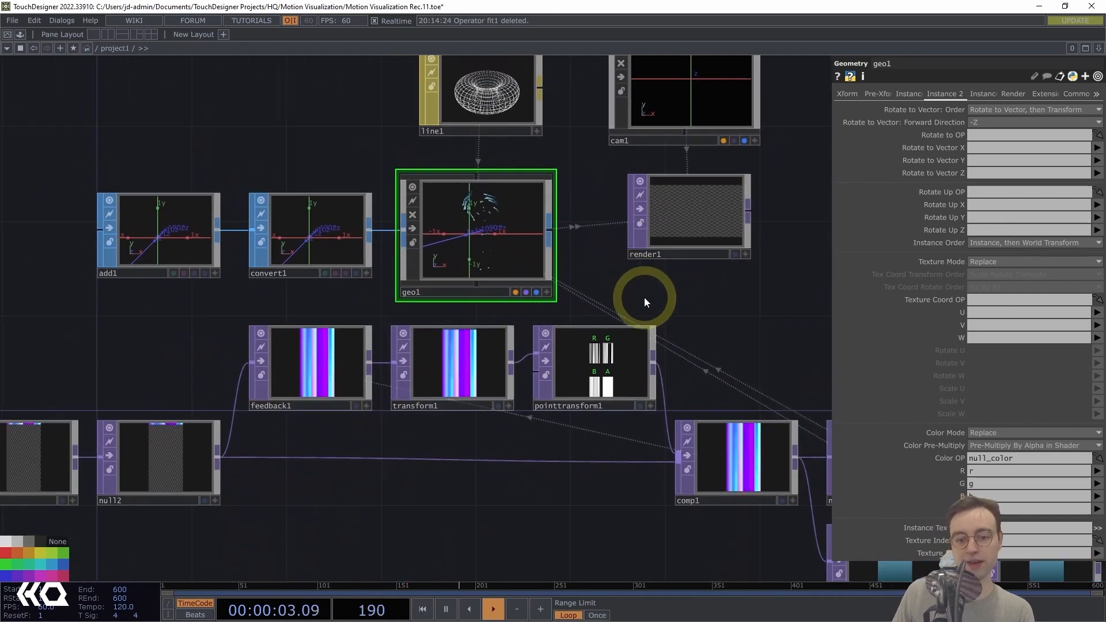
{"action": "scroll", "coordinate": [628, 308], "scroll_direction": "up", "scroll_amount": 3}
{"action": "scroll", "coordinate": [617, 320], "scroll_direction": "up", "scroll_amount": 2}
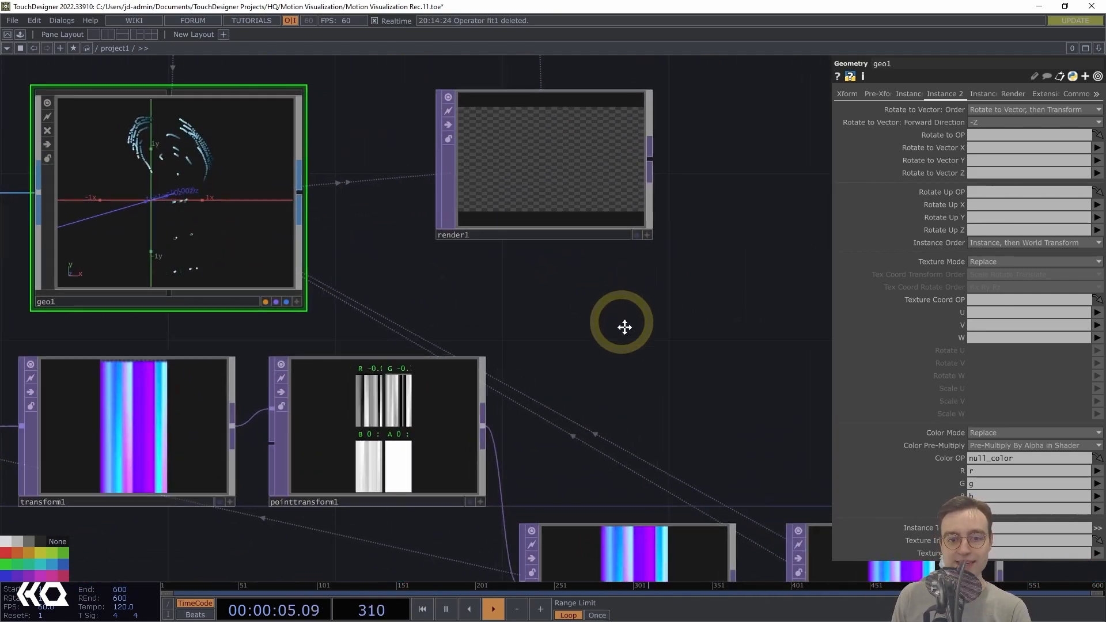
{"action": "left_click_drag", "start_coordinate": [624, 327], "coordinate": [630, 386]}
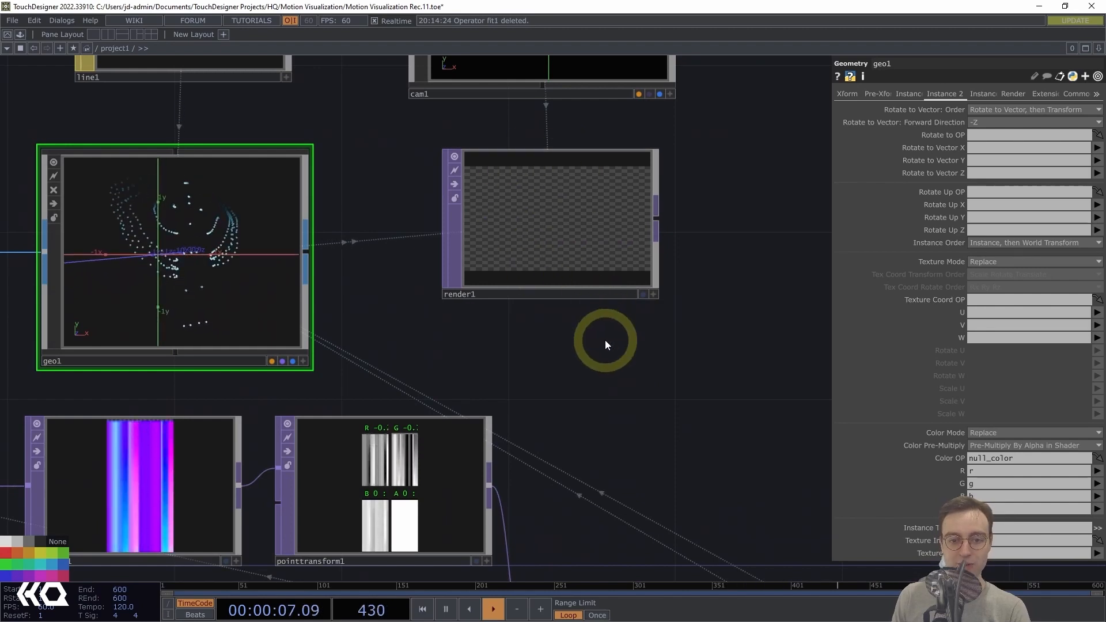
{"action": "scroll", "coordinate": [605, 345], "scroll_direction": "down", "scroll_amount": 4}
{"action": "left_click_drag", "start_coordinate": [605, 343], "coordinate": [557, 329]}
{"action": "scroll", "coordinate": [564, 376], "scroll_direction": "down", "scroll_amount": 1}
{"action": "left_click_drag", "start_coordinate": [564, 375], "coordinate": [632, 293]}
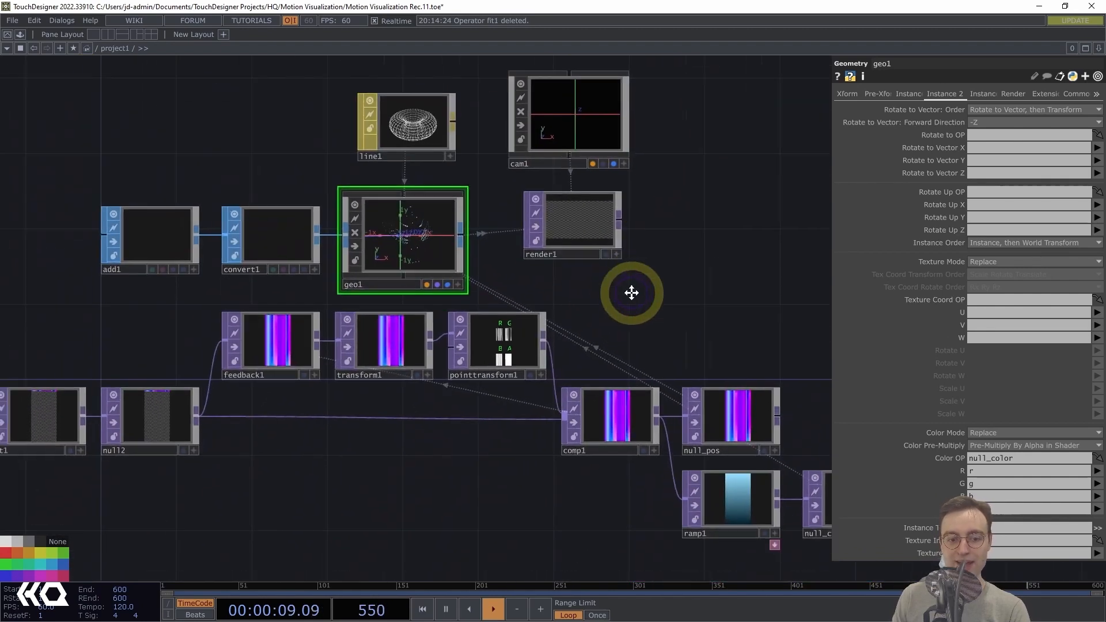
Save the project with the finished instancing and feedback setup as a new incremental version
{"action": "scroll", "coordinate": [632, 292], "scroll_direction": "down", "scroll_amount": 2}
{"action": "scroll", "coordinate": [607, 313], "scroll_direction": "down", "scroll_amount": 1}
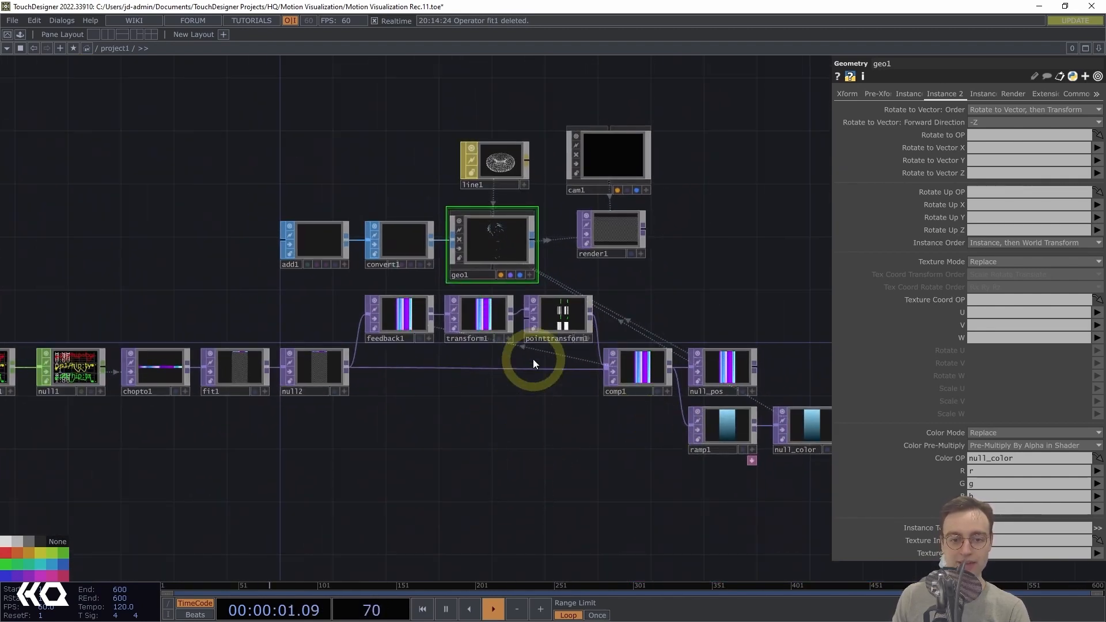
{"action": "left_click_drag", "start_coordinate": [301, 455], "coordinate": [387, 452]}
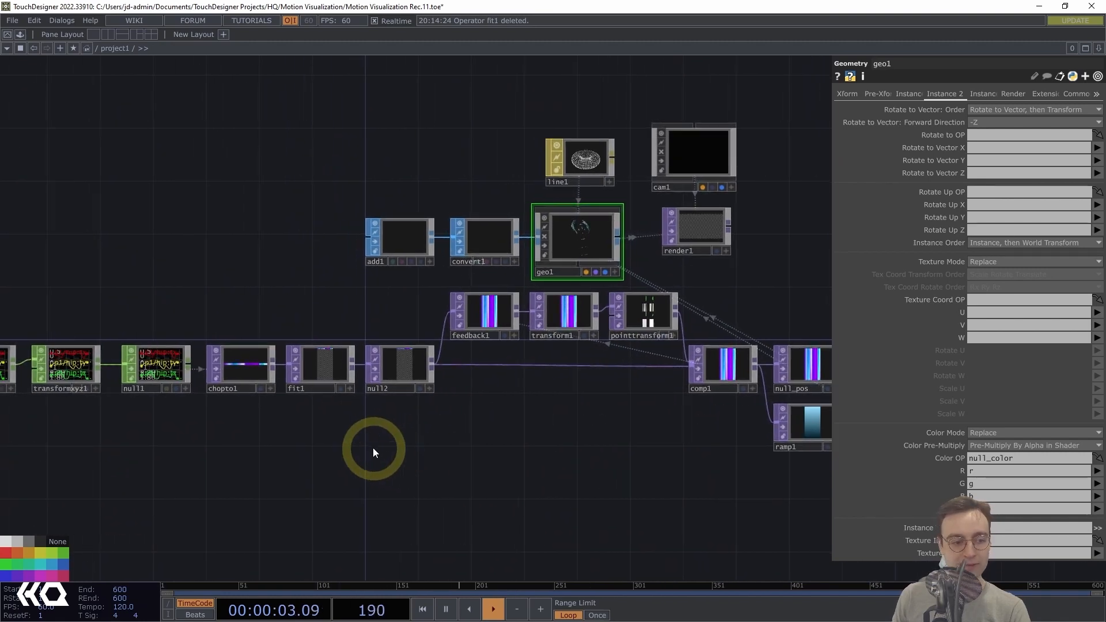
{"action": "left_click_drag", "start_coordinate": [303, 465], "coordinate": [630, 422]}
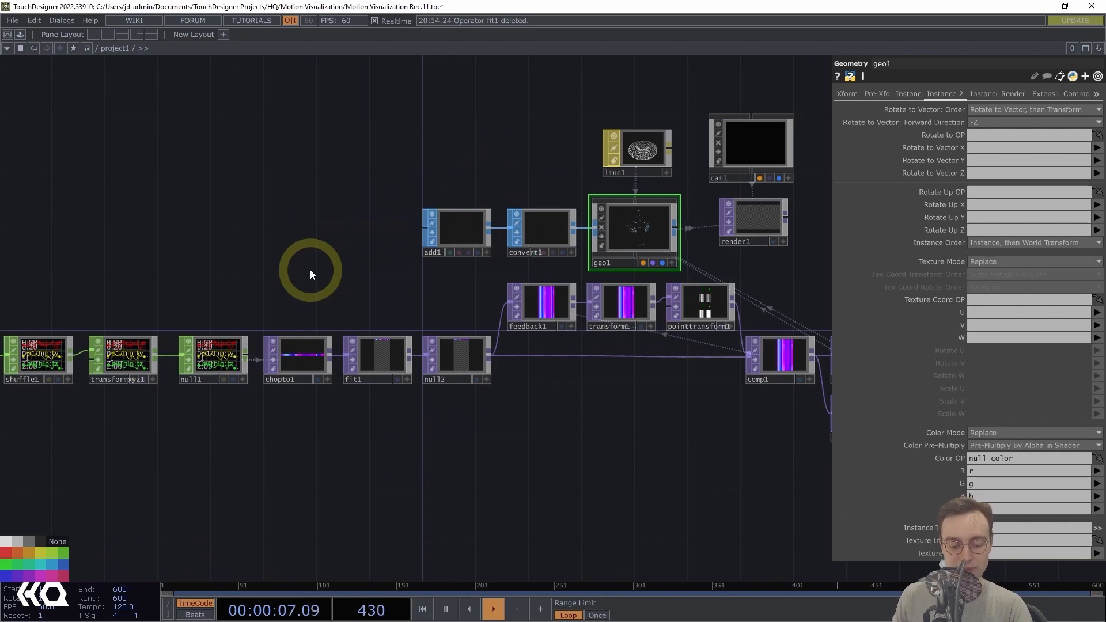
{"action": "left_click_drag", "start_coordinate": [308, 199], "coordinate": [281, 189]}
{"action": "key", "text": "ctrl+s"}
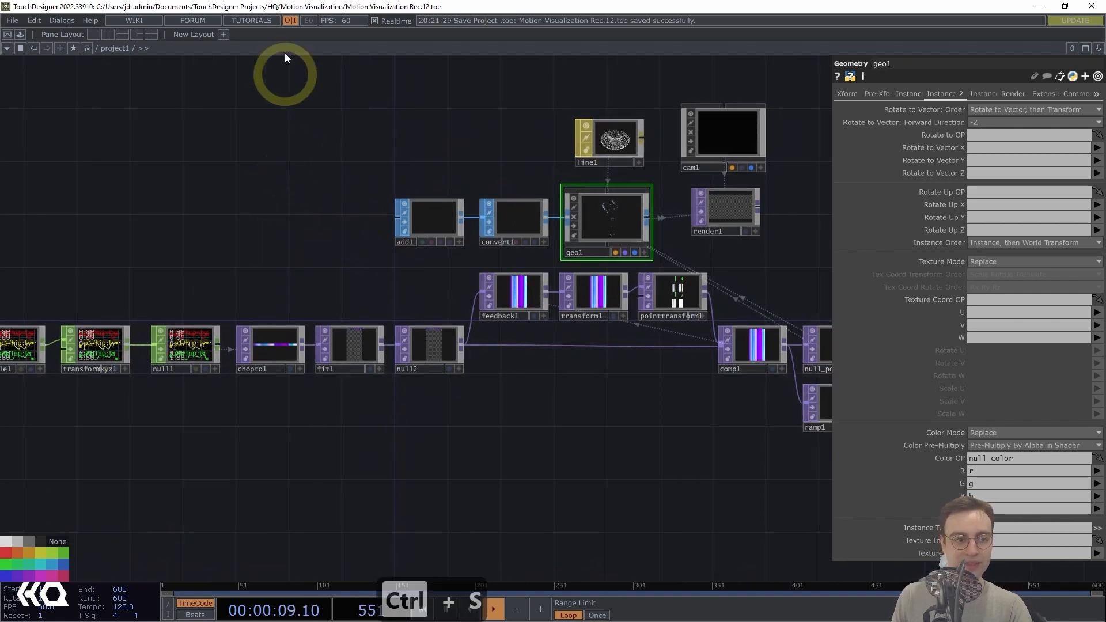
Split the workspace into two side-by-side panes, make the second a narrower Geometry Viewer, and frame the instanced points and camera in it
{"action": "left_click", "coordinate": [107, 35]}
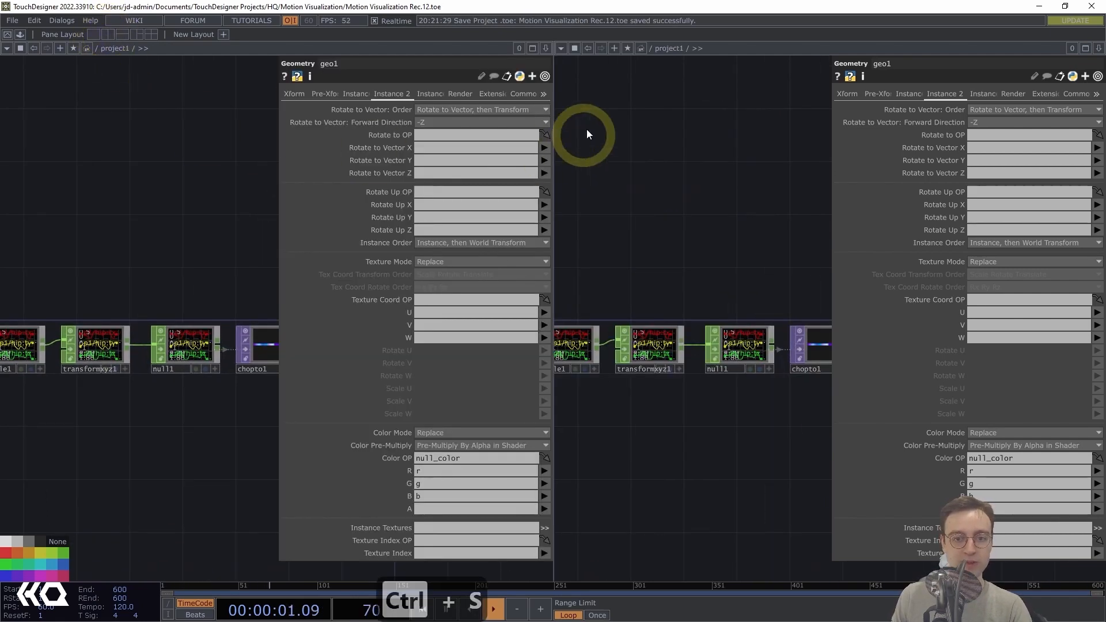
{"action": "left_click", "coordinate": [561, 51]}
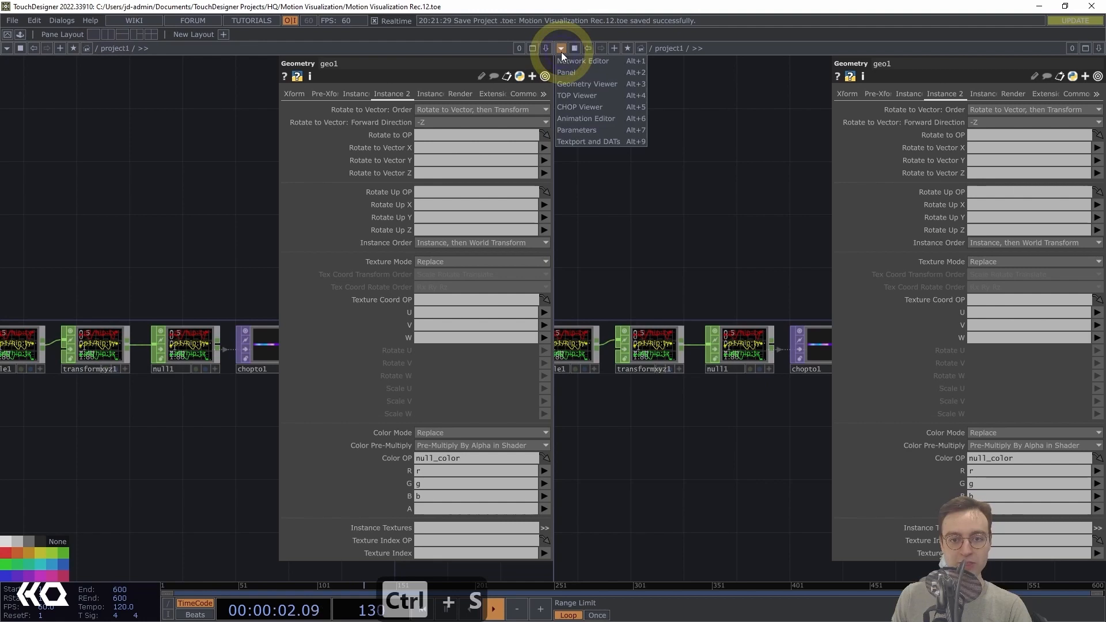
{"action": "left_click", "coordinate": [602, 84]}
{"action": "scroll", "coordinate": [749, 265], "scroll_direction": "down", "scroll_amount": 5}
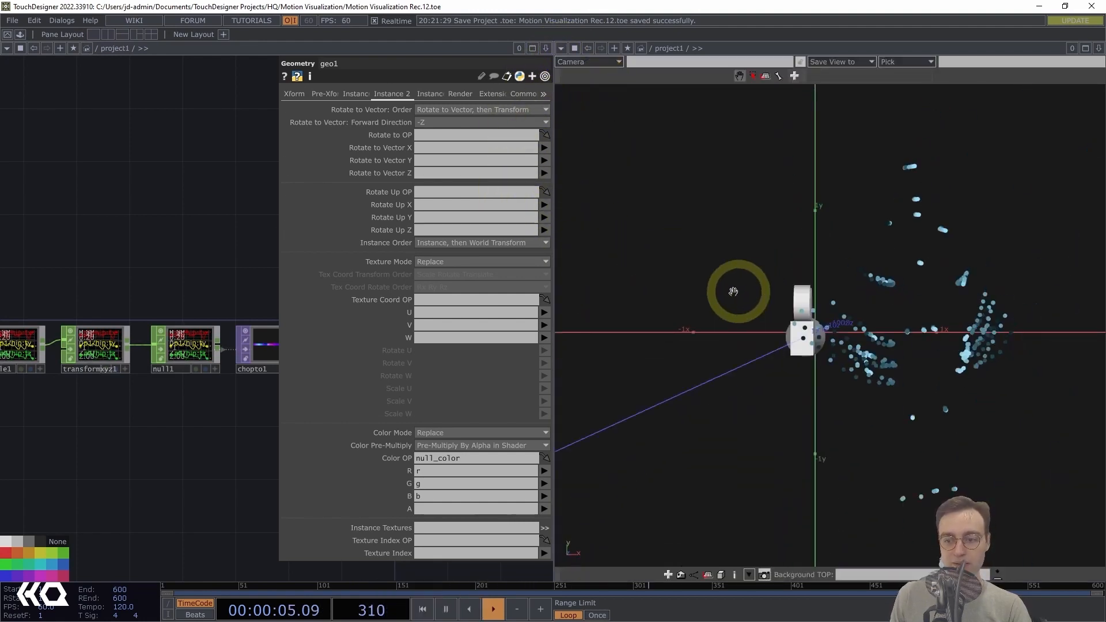
{"action": "left_click_drag", "start_coordinate": [830, 311], "coordinate": [780, 329]}
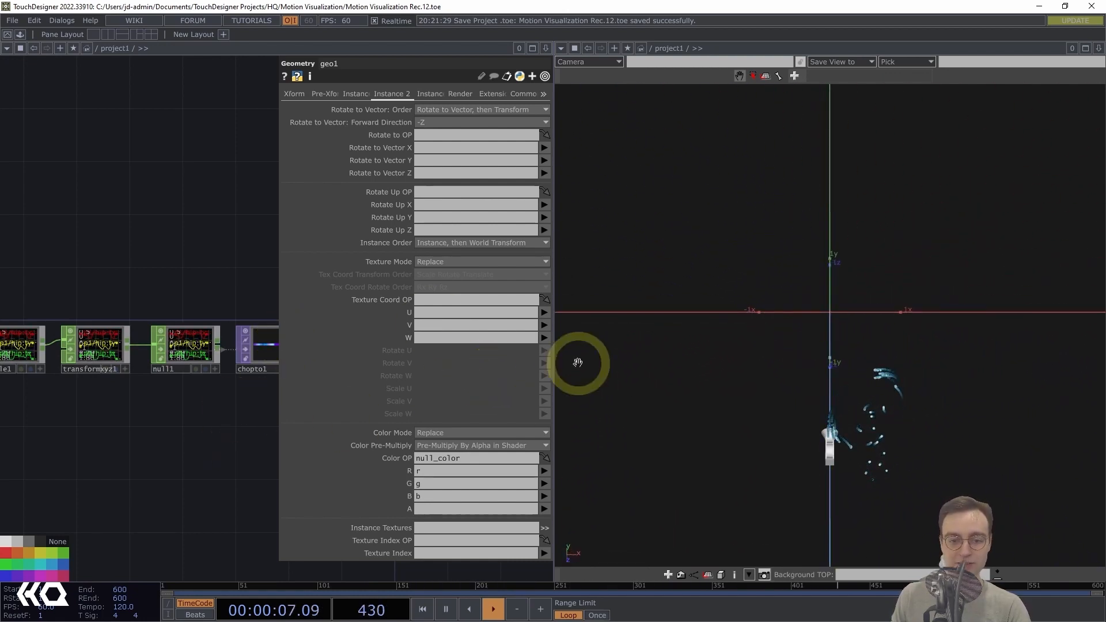
{"action": "left_click_drag", "start_coordinate": [554, 360], "coordinate": [834, 366]}
Set the Y rotation of the transformxyz1 CHOP to 180 to turn the tracked points in front of the camera
{"action": "left_click", "coordinate": [391, 455]}
{"action": "left_click_drag", "start_coordinate": [431, 454], "coordinate": [600, 449]}
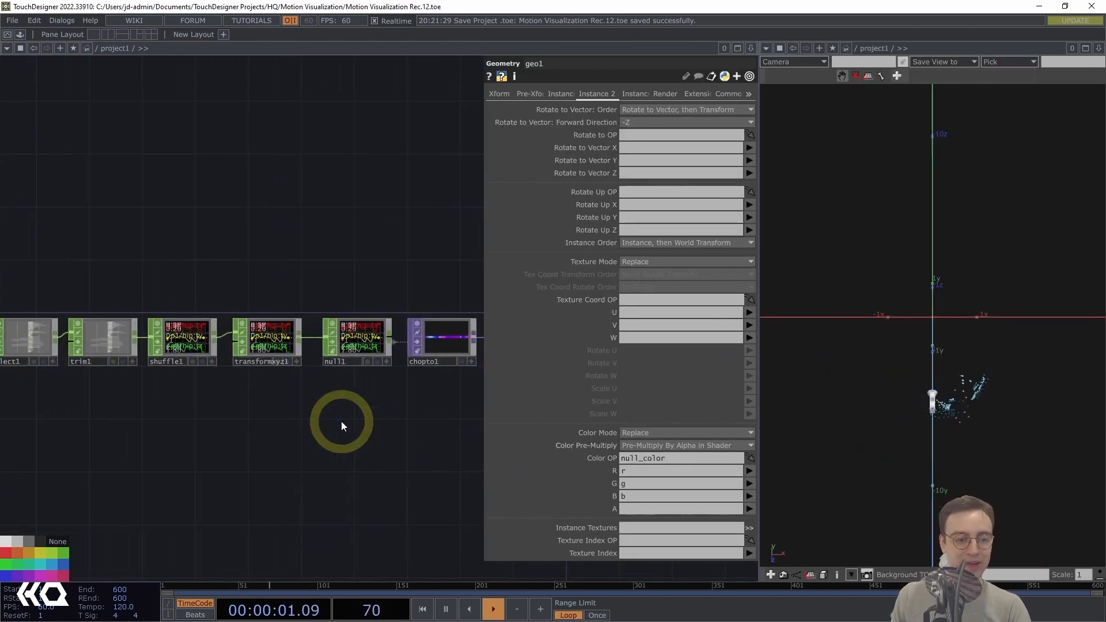
{"action": "left_click_drag", "start_coordinate": [343, 422], "coordinate": [406, 423]}
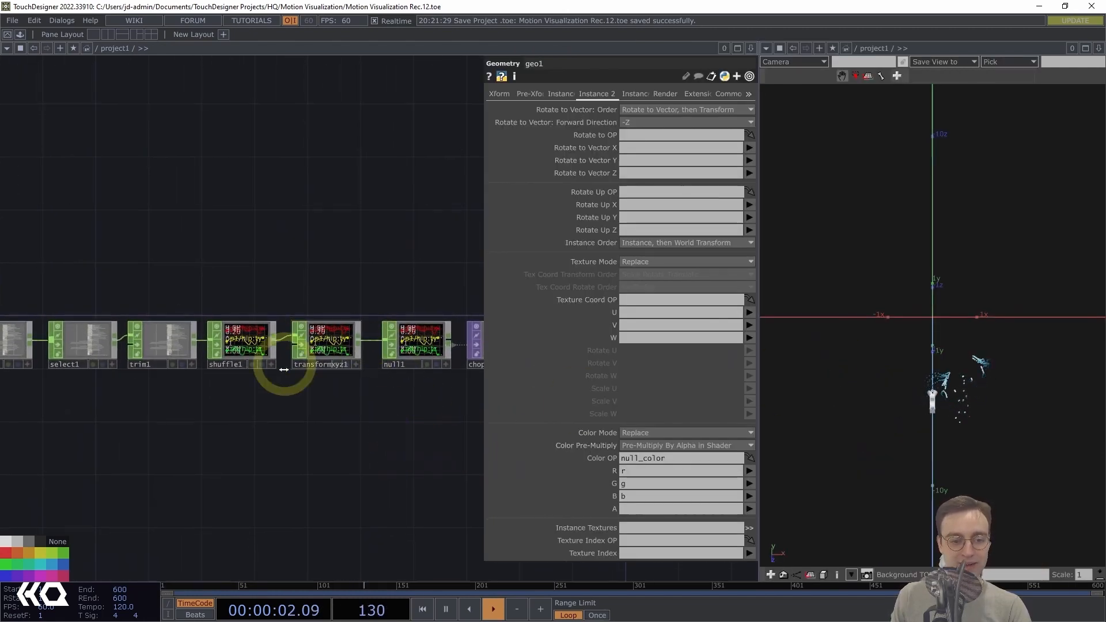
{"action": "left_click", "coordinate": [334, 343]}
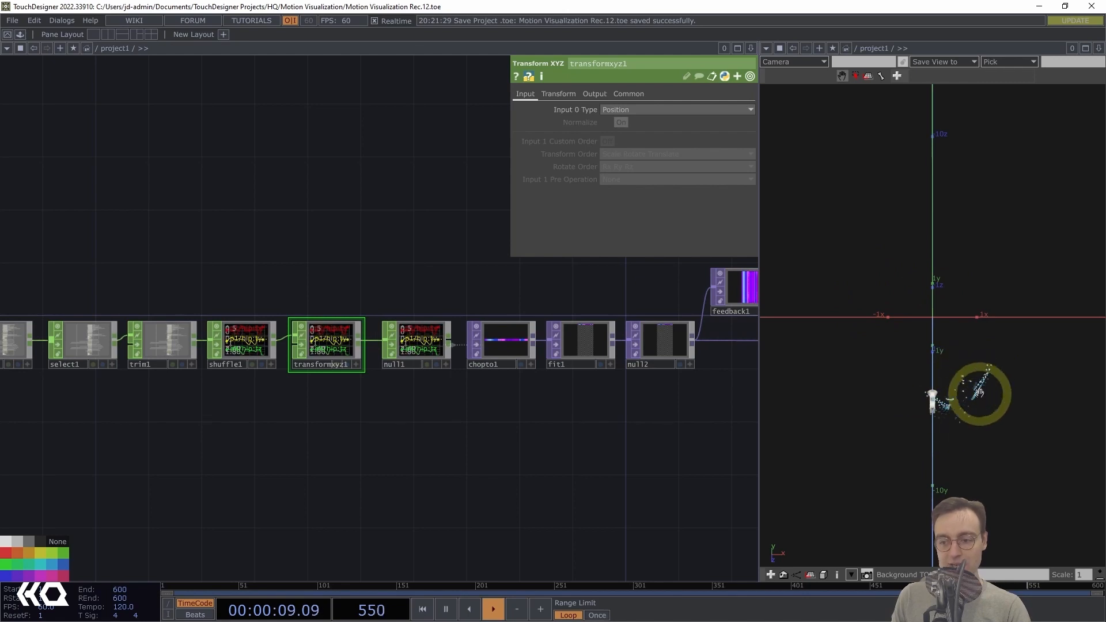
{"action": "left_click_drag", "start_coordinate": [491, 458], "coordinate": [423, 451]}
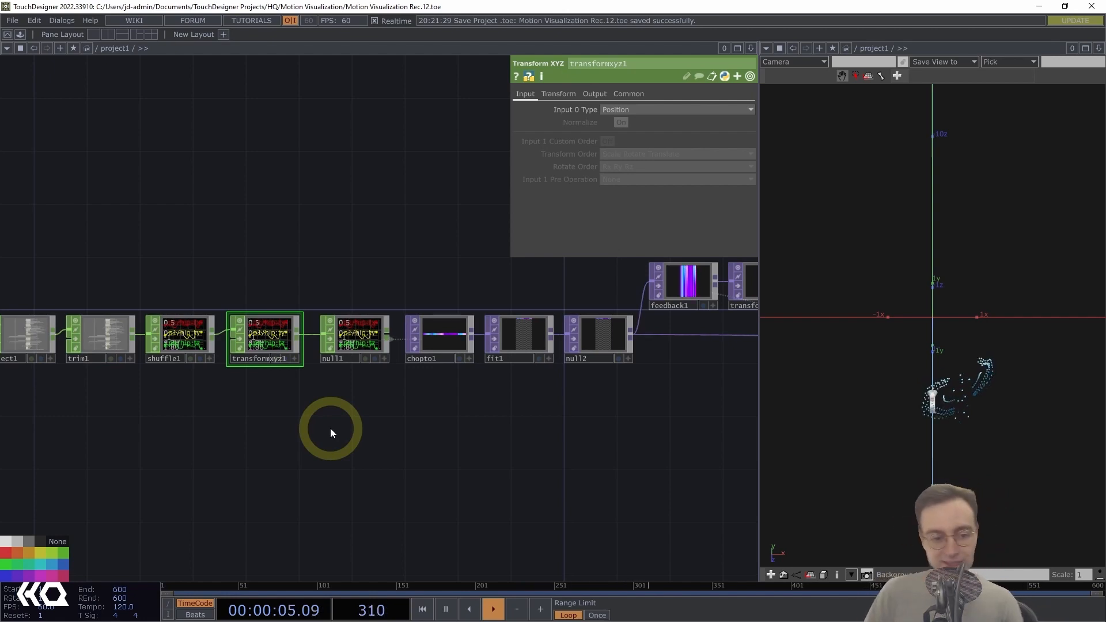
{"action": "left_click_drag", "start_coordinate": [528, 389], "coordinate": [345, 391]}
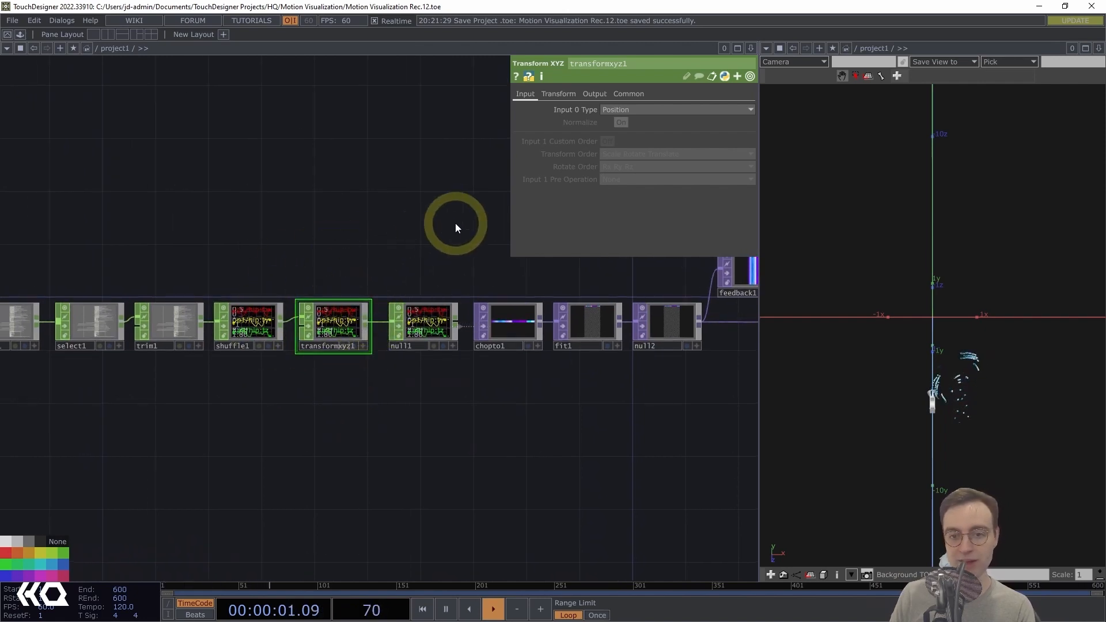
{"action": "left_click", "coordinate": [557, 94]}
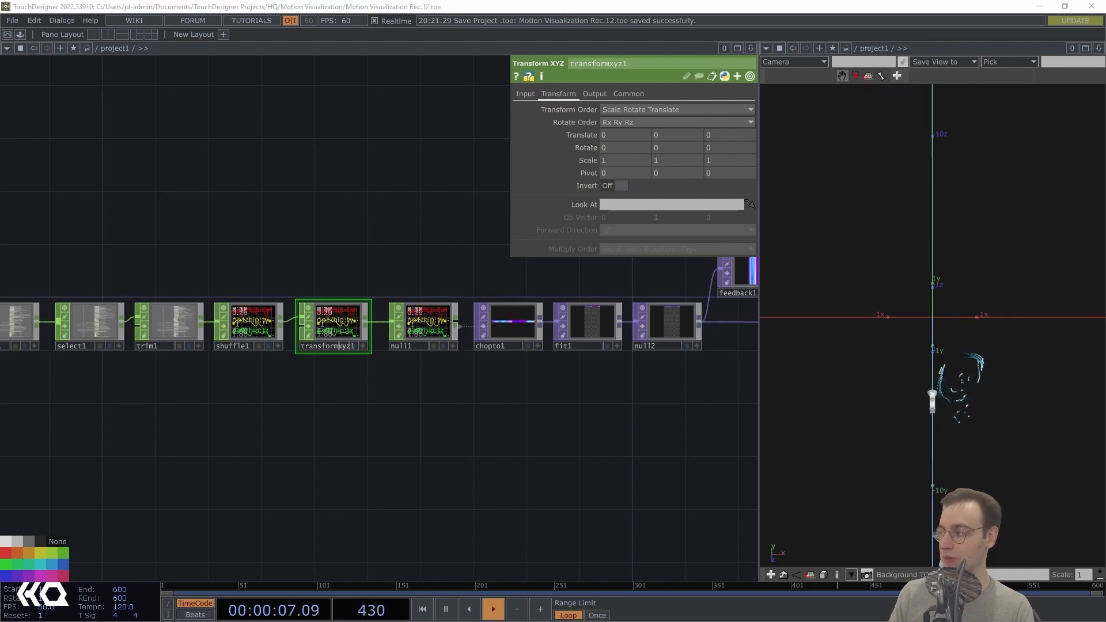
{"action": "left_click", "coordinate": [671, 149]}
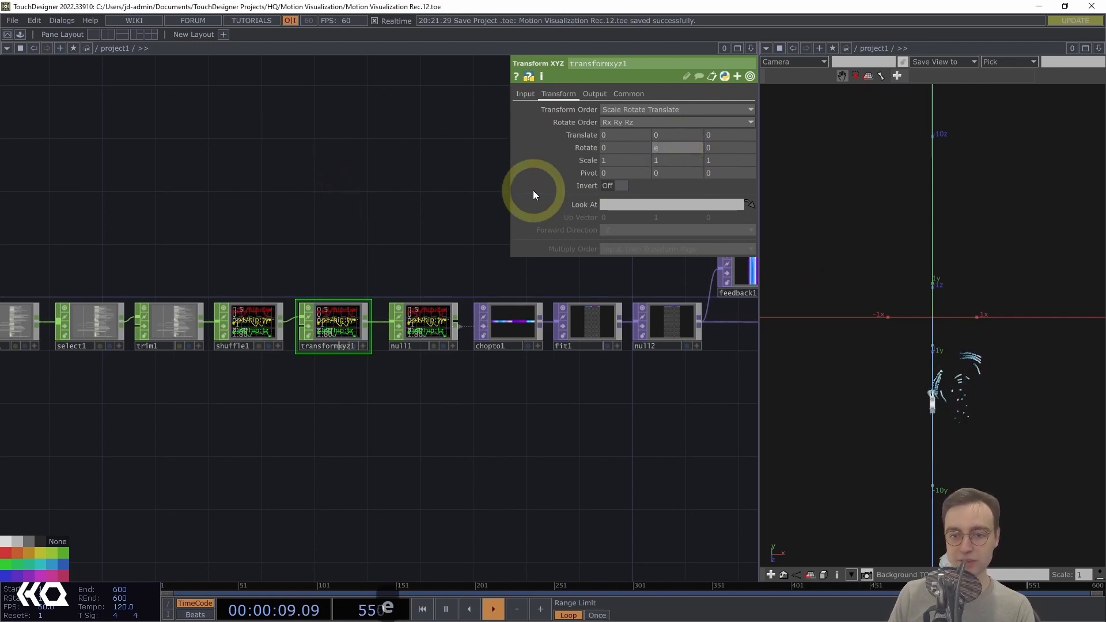
{"action": "type", "text": "e"}
{"action": "key", "text": "BackSpace"}
{"action": "type", "text": "180"}
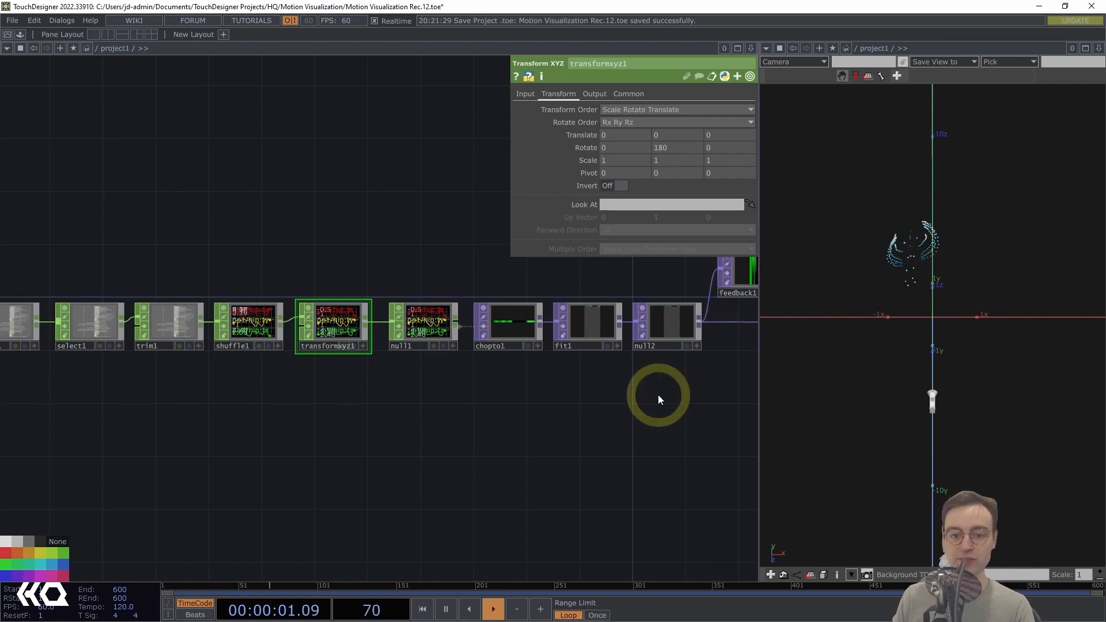
Examine the rotated body points in the render1 output and in the Geometry Viewer
{"action": "scroll", "coordinate": [655, 390], "scroll_direction": "down", "scroll_amount": 5}
{"action": "scroll", "coordinate": [482, 358], "scroll_direction": "up", "scroll_amount": 8}
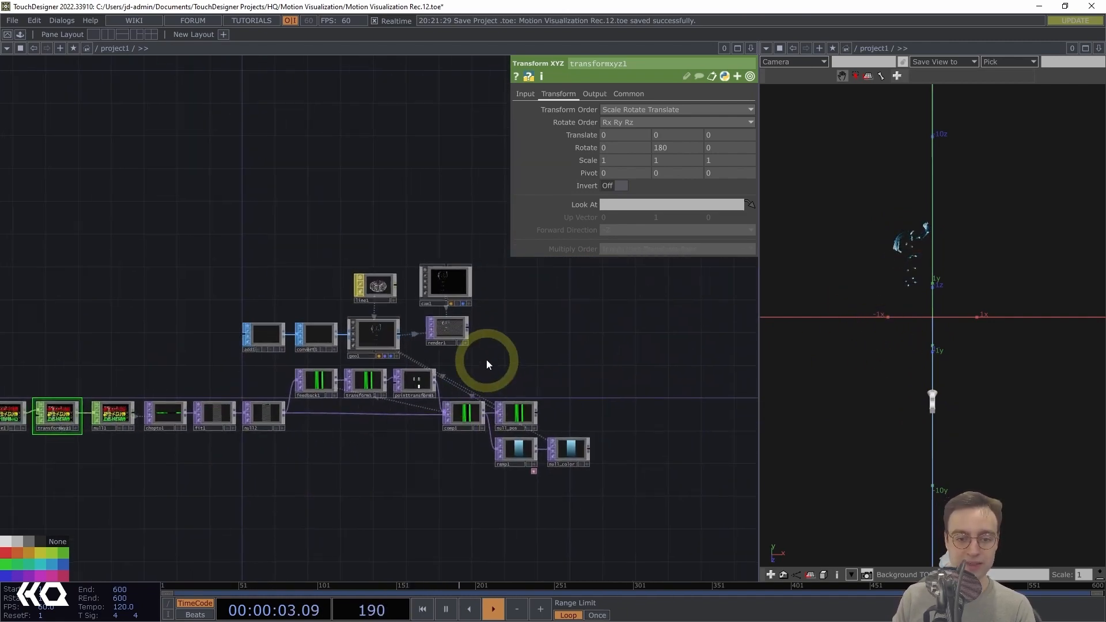
{"action": "scroll", "coordinate": [493, 387], "scroll_direction": "up", "scroll_amount": 4}
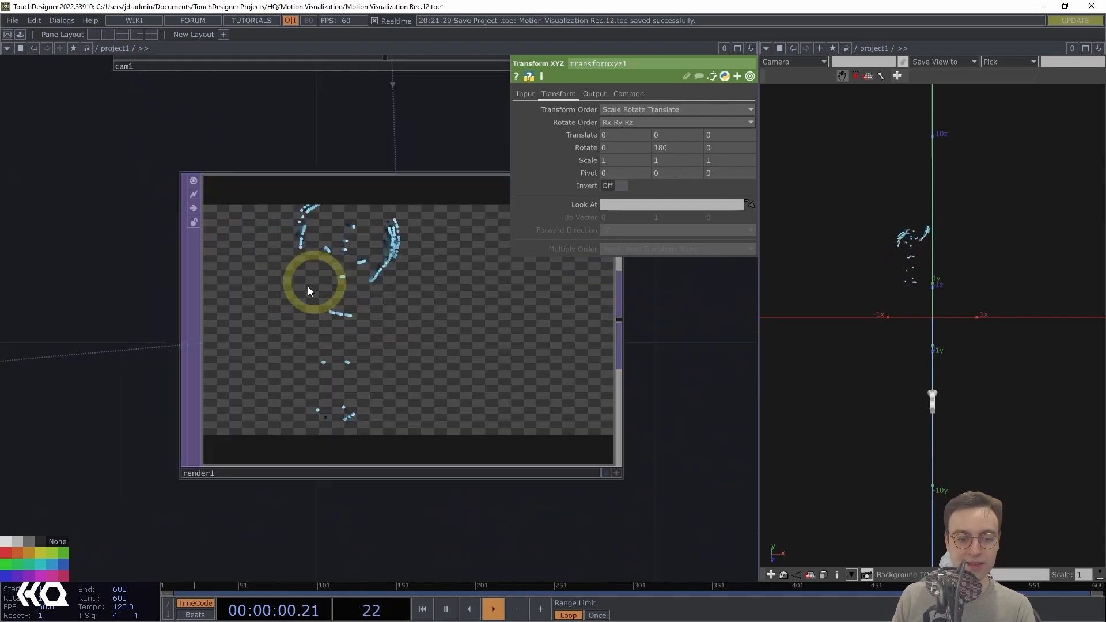
{"action": "scroll", "coordinate": [366, 501], "scroll_direction": "down", "scroll_amount": 3}
{"action": "scroll", "coordinate": [360, 519], "scroll_direction": "down", "scroll_amount": 2}
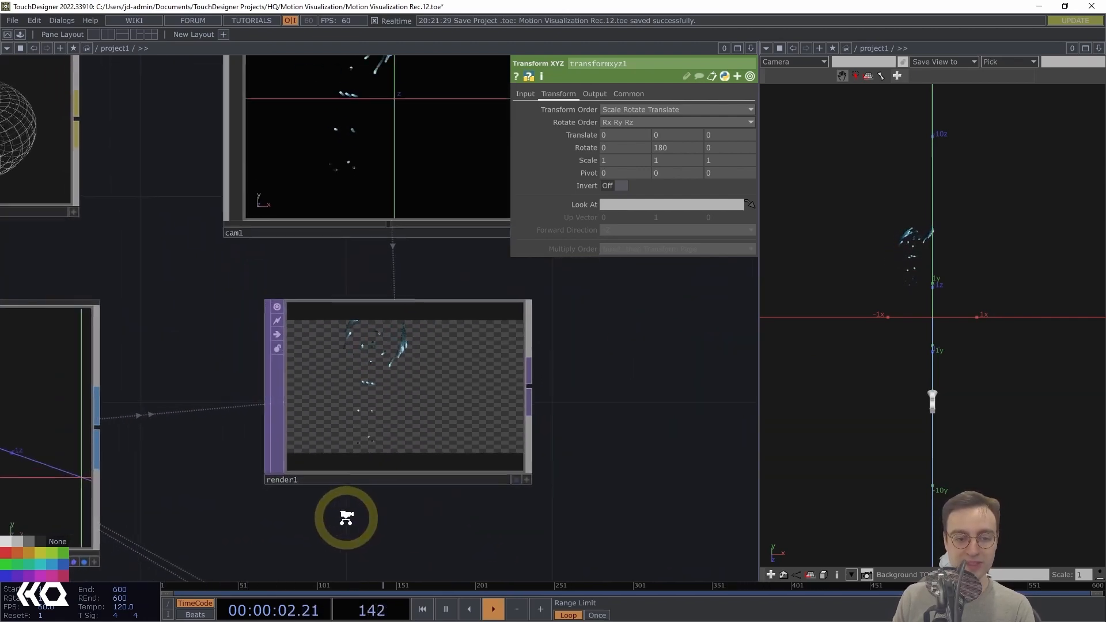
{"action": "scroll", "coordinate": [369, 522], "scroll_direction": "down", "scroll_amount": 3}
{"action": "scroll", "coordinate": [368, 358], "scroll_direction": "down", "scroll_amount": 6}
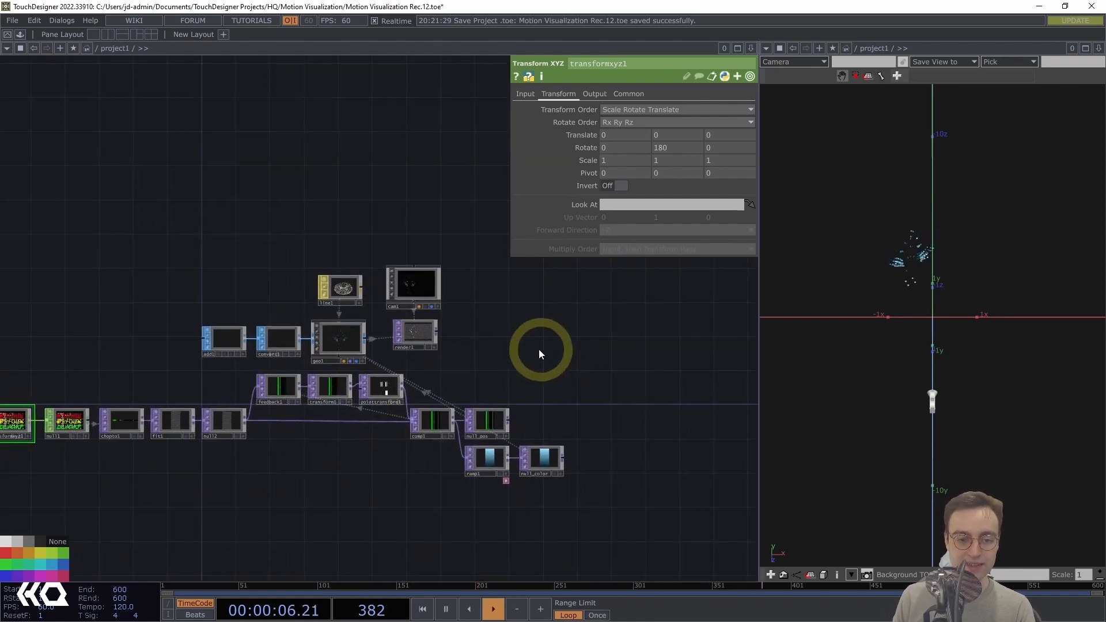
{"action": "left_click_drag", "start_coordinate": [862, 299], "coordinate": [1103, 293]}
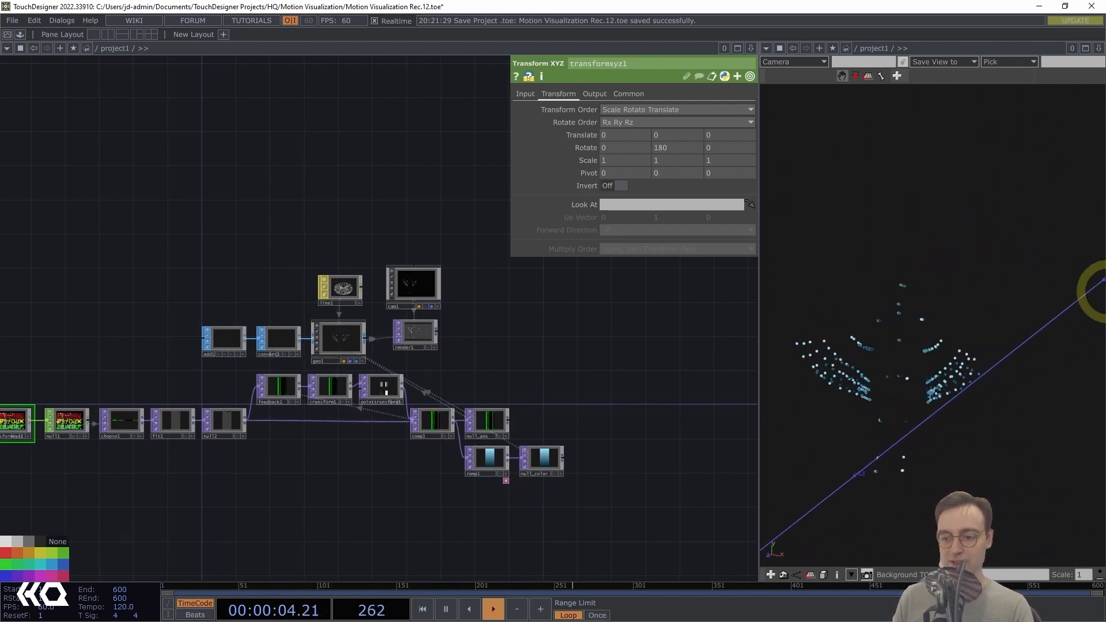
Set the Z translate of pointtransform1 in the feedback loop to -0.1 and check the trails' direction in the Geometry Viewer
{"action": "scroll", "coordinate": [488, 382], "scroll_direction": "up", "scroll_amount": 5}
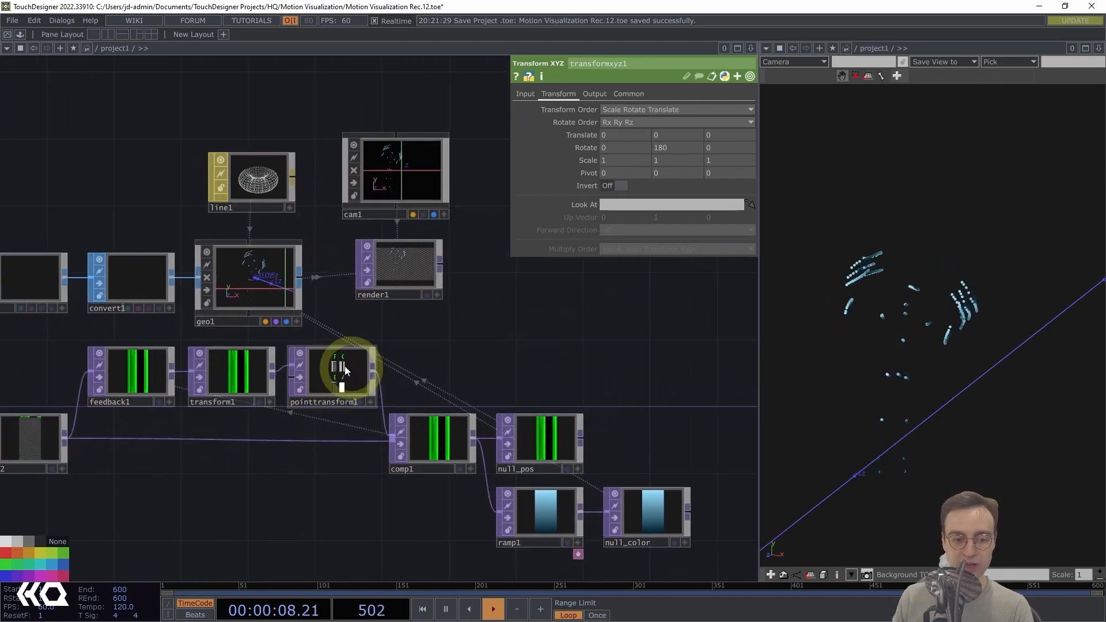
{"action": "middle_click_drag", "start_coordinate": [392, 371], "coordinate": [489, 355]}
{"action": "left_click_drag", "start_coordinate": [502, 352], "coordinate": [618, 301]}
{"action": "left_click", "coordinate": [451, 318]}
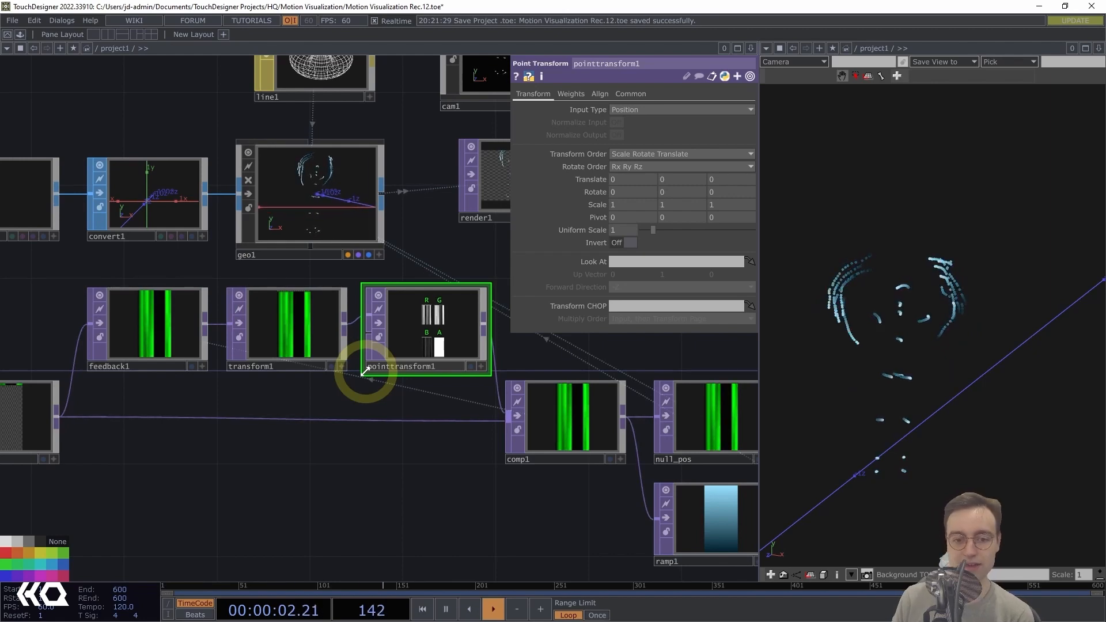
{"action": "scroll", "coordinate": [440, 390], "scroll_direction": "down", "scroll_amount": 1}
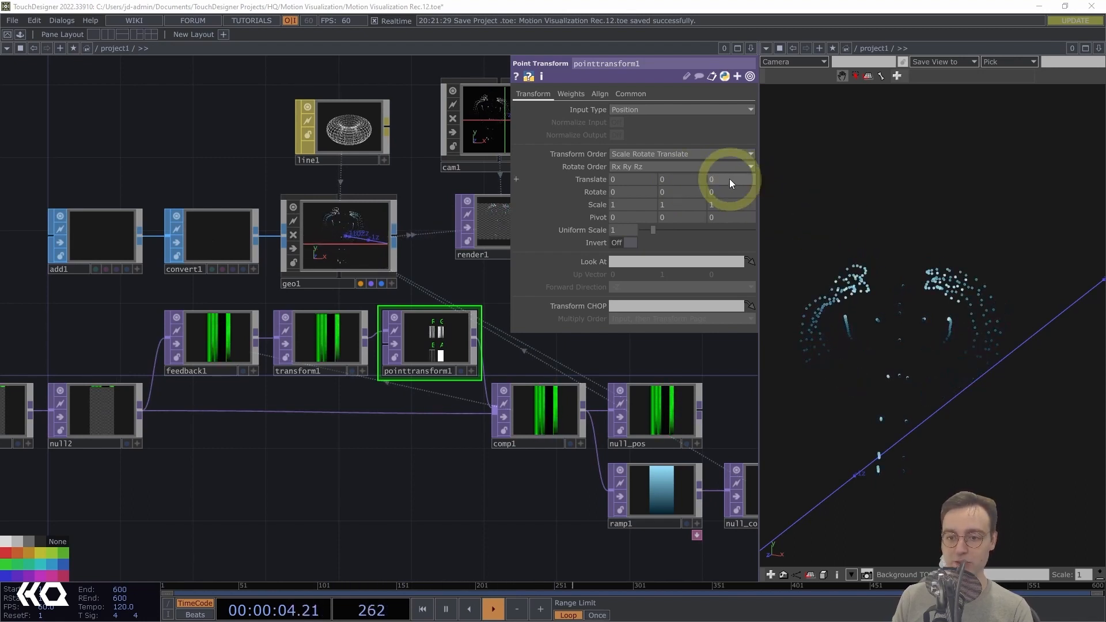
{"action": "mouse_move", "coordinate": [729, 178]}
{"action": "middle_mouse_down"}
{"action": "mouse_move", "coordinate": [718, 177]}
{"action": "mouse_move", "coordinate": [720, 191]}
{"action": "mouse_move", "coordinate": [731, 180]}
{"action": "middle_mouse_up"}
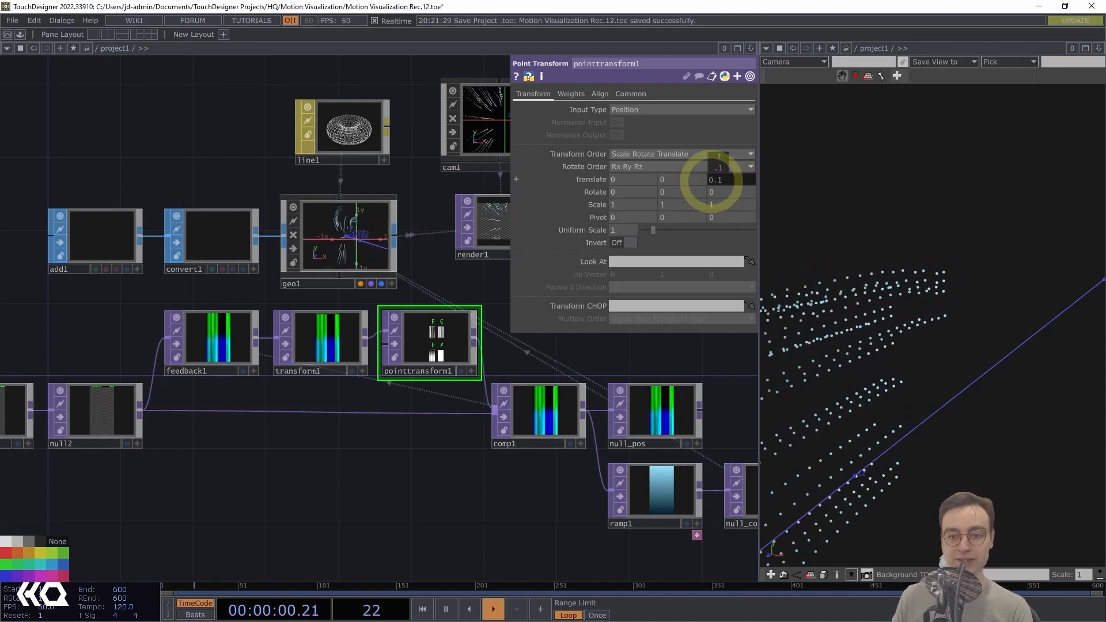
{"action": "middle_click_drag", "start_coordinate": [648, 181], "coordinate": [639, 181]}
{"action": "left_click_drag", "start_coordinate": [1074, 330], "coordinate": [968, 321]}
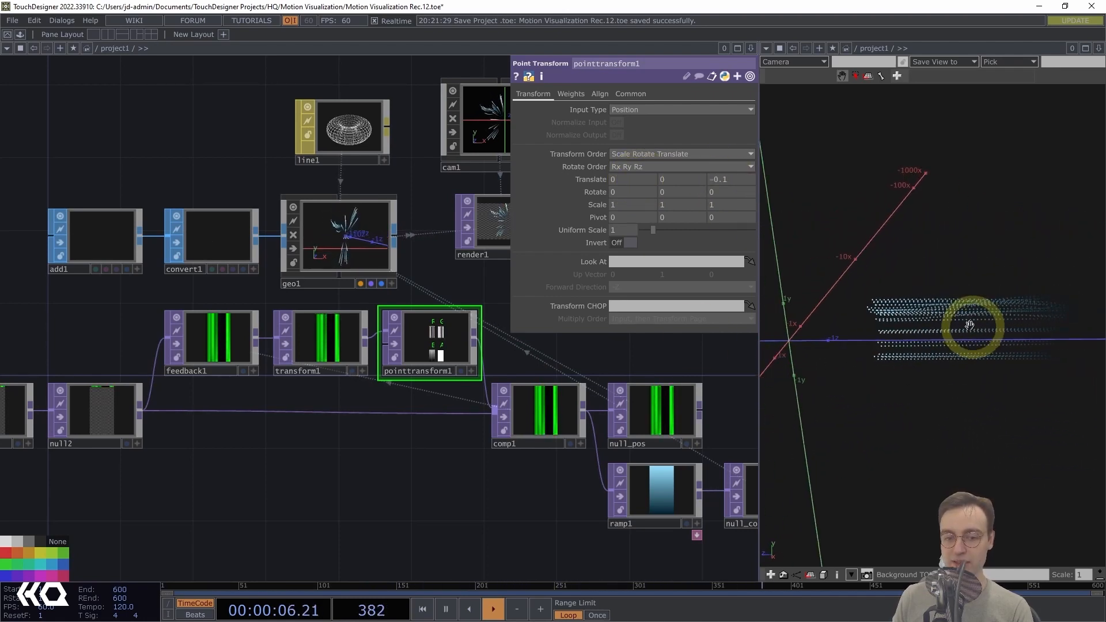
{"action": "left_click", "coordinate": [471, 359]}
{"action": "scroll", "coordinate": [463, 485], "scroll_direction": "up", "scroll_amount": 3}
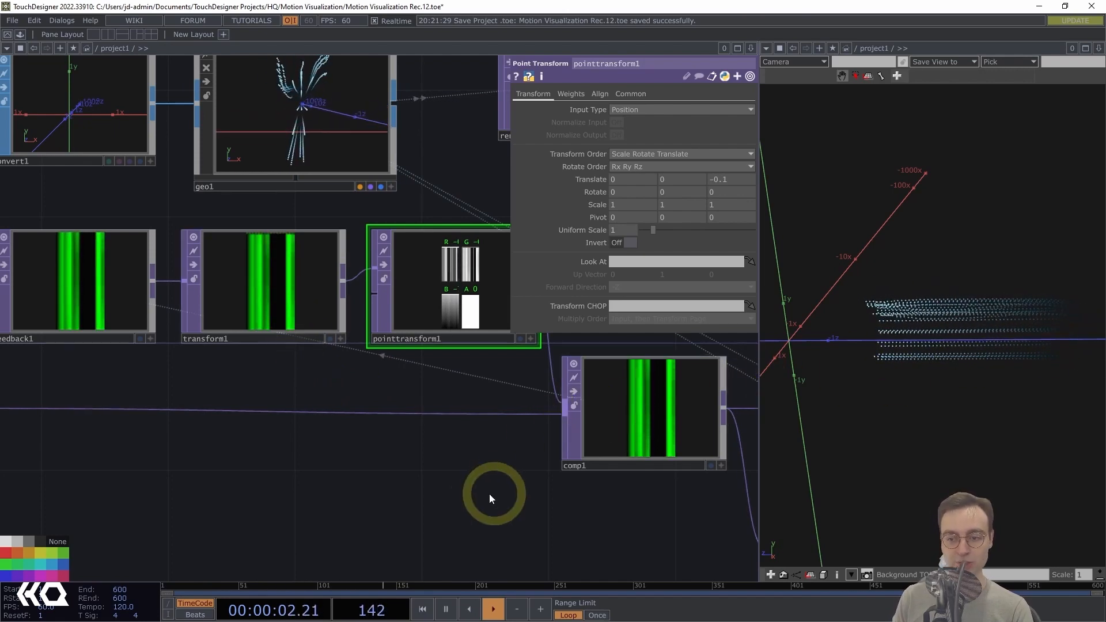
{"action": "scroll", "coordinate": [489, 494], "scroll_direction": "down", "scroll_amount": 3}
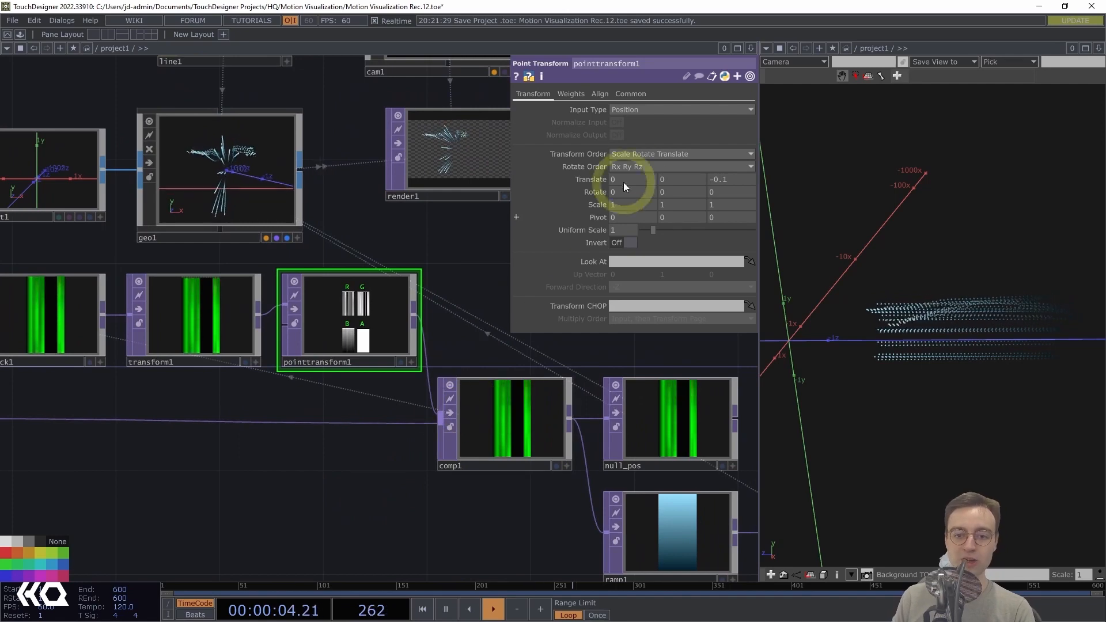
Set the X translate of pointtransform1 to -0.01 while watching the point trails in render1
{"action": "scroll", "coordinate": [452, 212], "scroll_direction": "up", "scroll_amount": 5}
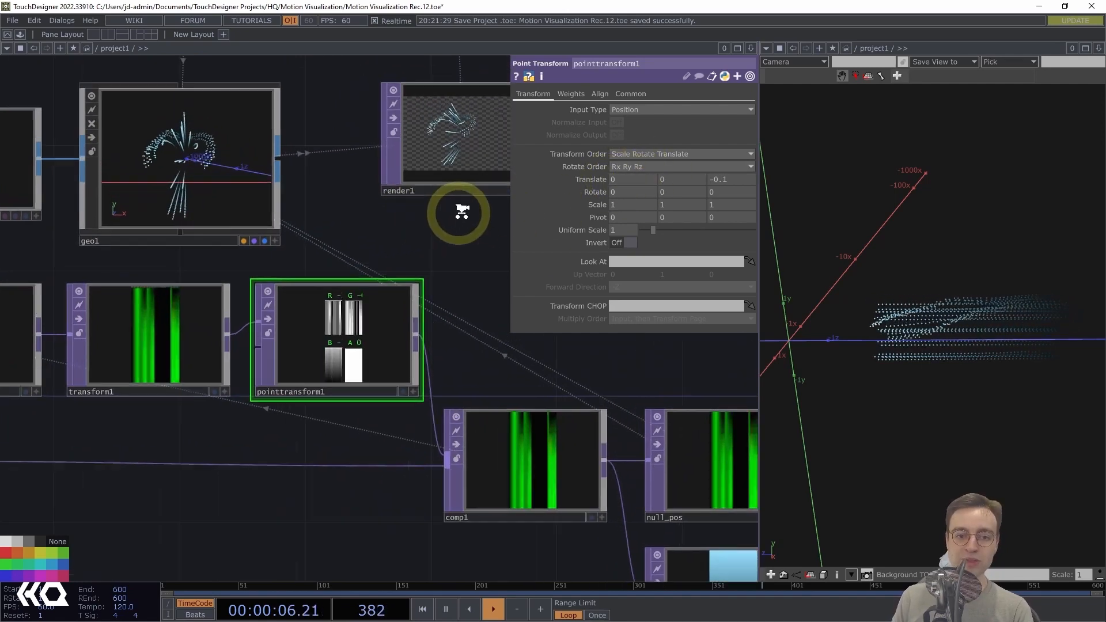
{"action": "left_click_drag", "start_coordinate": [403, 314], "coordinate": [305, 344]}
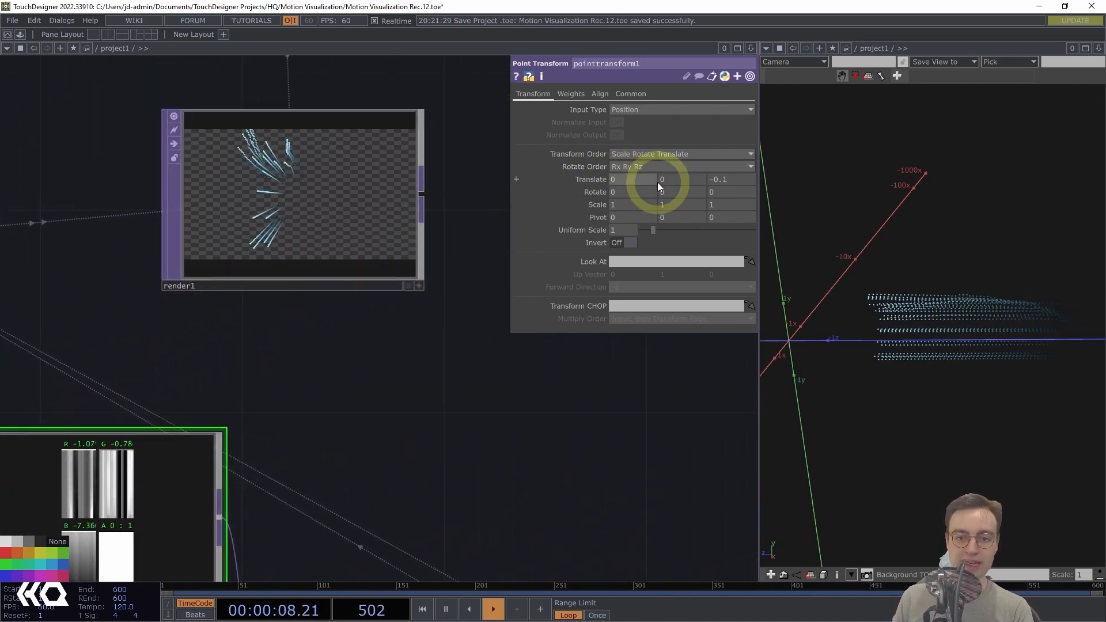
{"action": "left_click", "coordinate": [421, 346]}
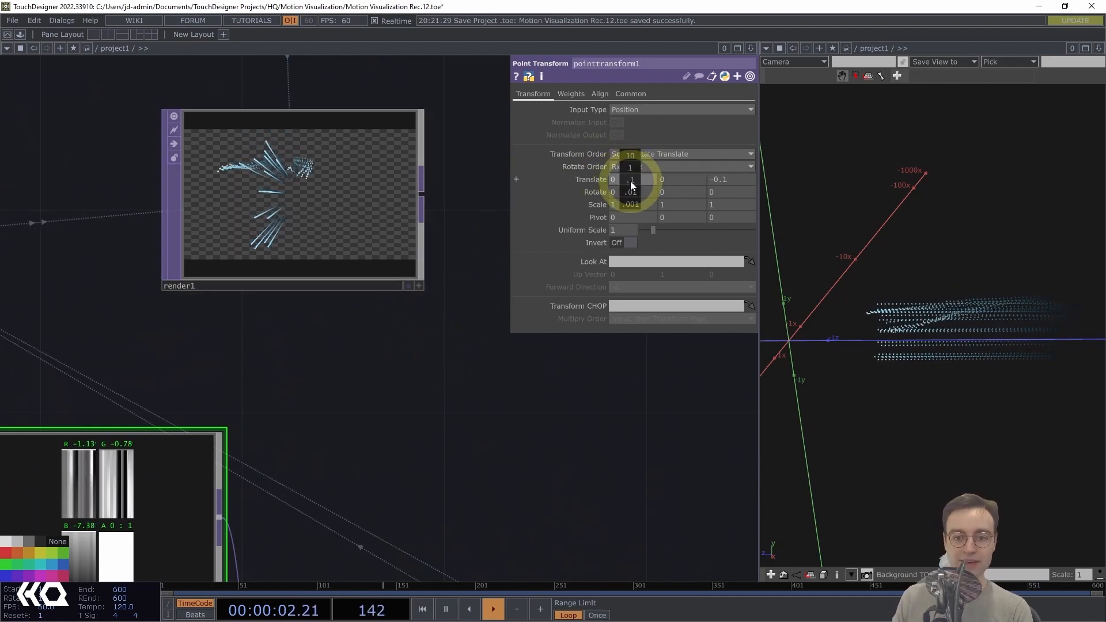
{"action": "mouse_move", "coordinate": [632, 184]}
{"action": "middle_mouse_down"}
{"action": "mouse_move", "coordinate": [630, 201]}
{"action": "mouse_move", "coordinate": [616, 189]}
{"action": "middle_mouse_up"}
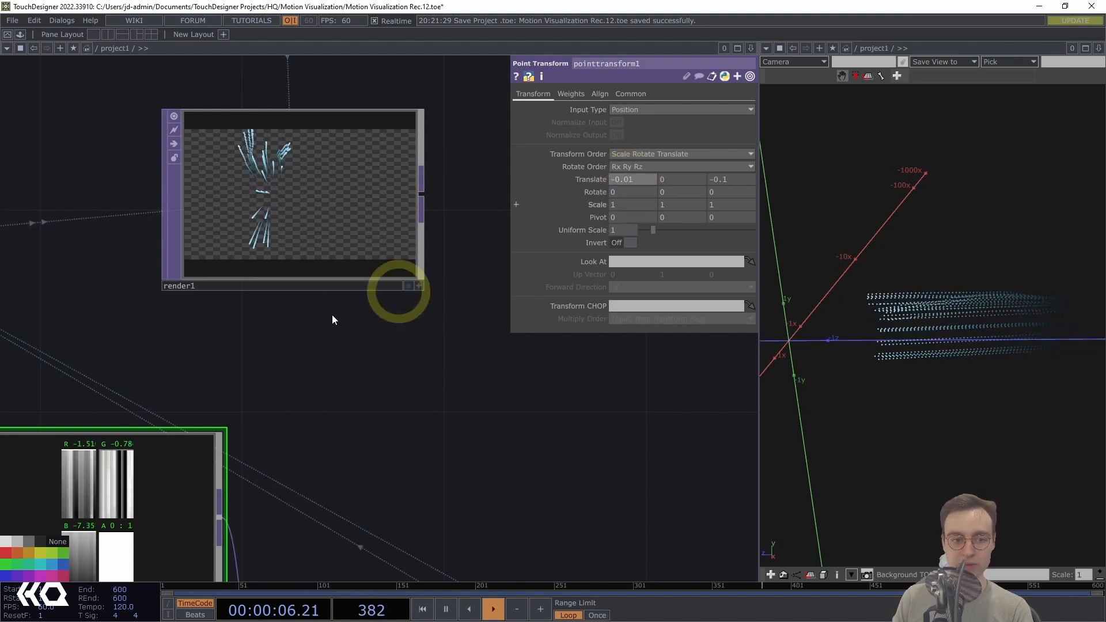
{"action": "middle_click_drag", "start_coordinate": [332, 315], "coordinate": [375, 430]}
{"action": "left_click_drag", "start_coordinate": [374, 429], "coordinate": [513, 578]}
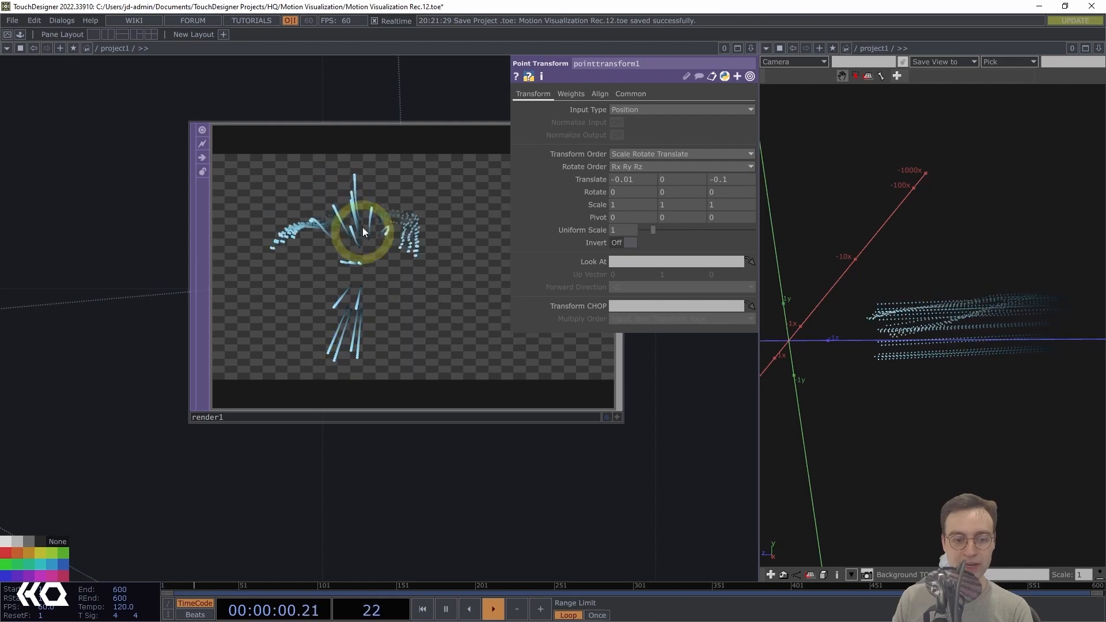
{"action": "middle_click_drag", "start_coordinate": [373, 484], "coordinate": [211, 467]}
{"action": "left_click_drag", "start_coordinate": [316, 317], "coordinate": [316, 61]}
{"action": "scroll", "coordinate": [402, 266], "scroll_direction": "down", "scroll_amount": 3}
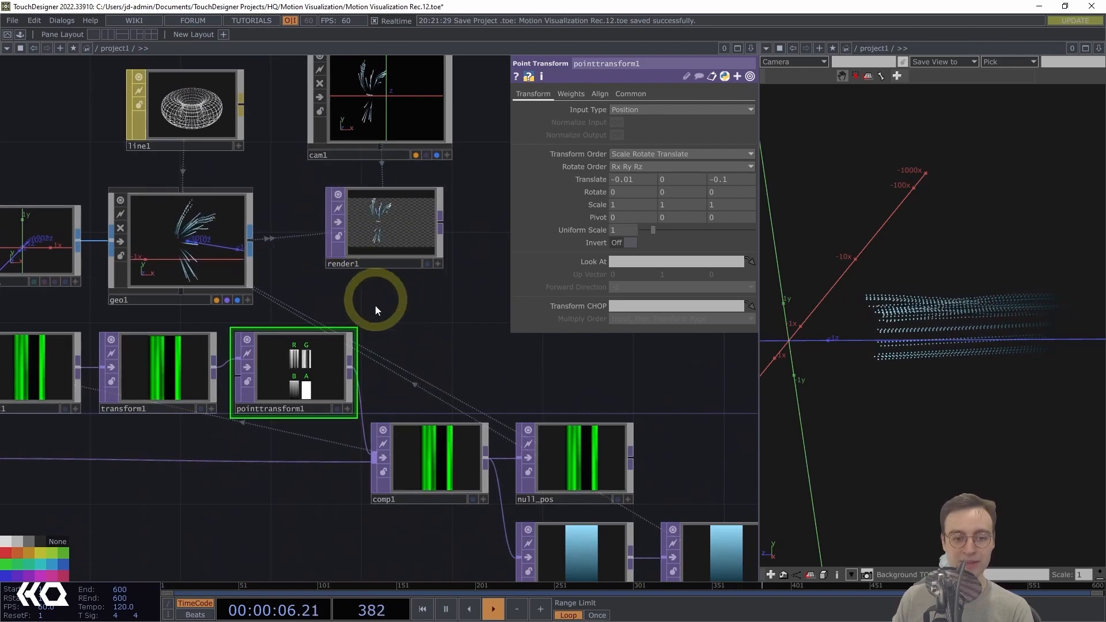
{"action": "left_click_drag", "start_coordinate": [432, 334], "coordinate": [420, 338]}
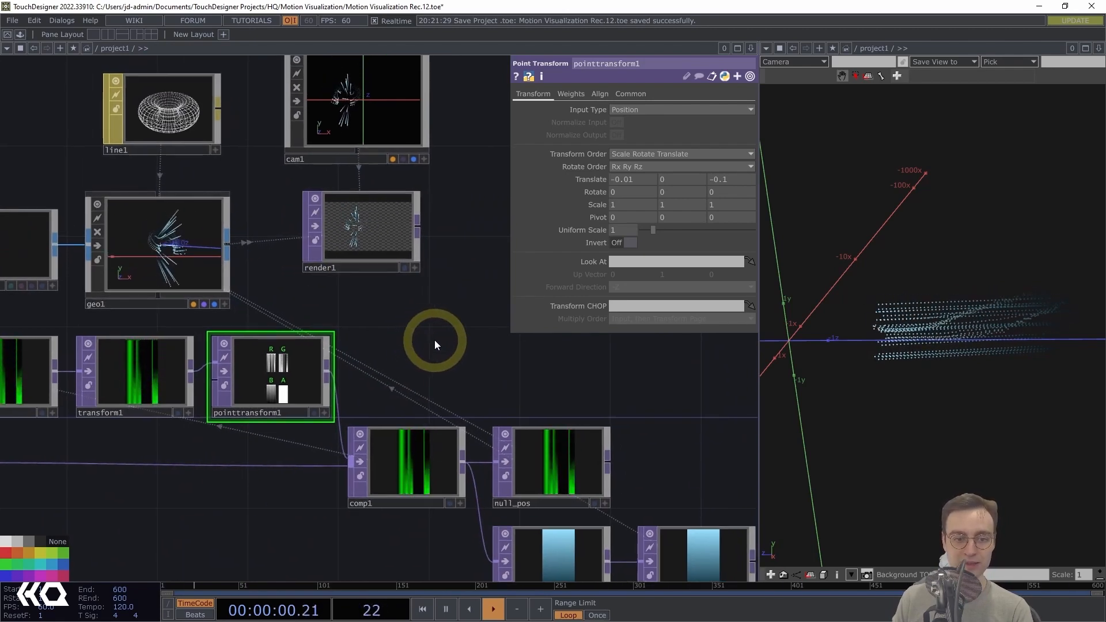
Add a Kinect TOP to the network beneath the render1 node
{"action": "scroll", "coordinate": [428, 337], "scroll_direction": "down", "scroll_amount": 1}
{"action": "scroll", "coordinate": [428, 337], "scroll_direction": "up", "scroll_amount": 1}
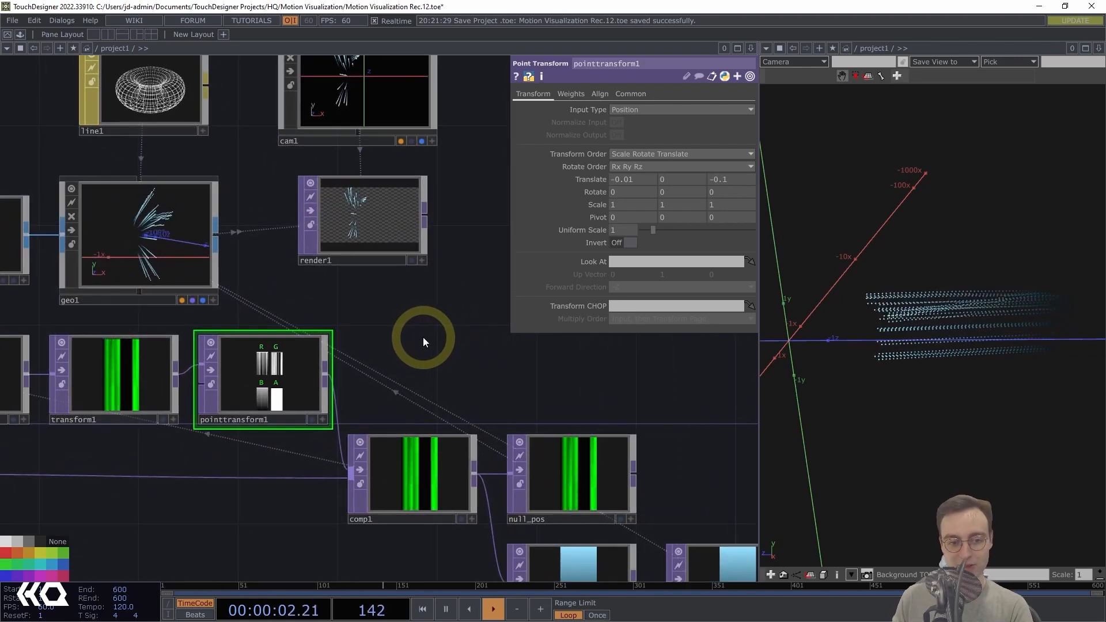
{"action": "scroll", "coordinate": [422, 337], "scroll_direction": "down", "scroll_amount": 1}
{"action": "scroll", "coordinate": [413, 337], "scroll_direction": "down", "scroll_amount": 4}
{"action": "mouse_move", "coordinate": [386, 337]}
{"action": "left_mouse_down"}
{"action": "mouse_move", "coordinate": [413, 337]}
{"action": "mouse_move", "coordinate": [400, 336]}
{"action": "left_mouse_up"}
{"action": "key", "text": "Tab"}
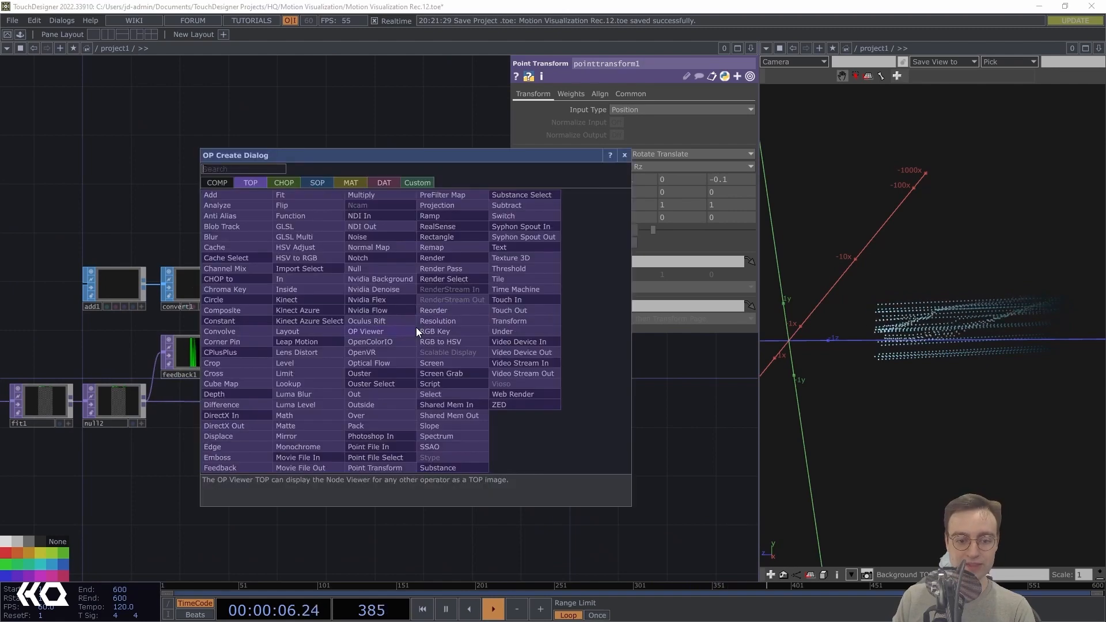
{"action": "type", "text": "kine"}
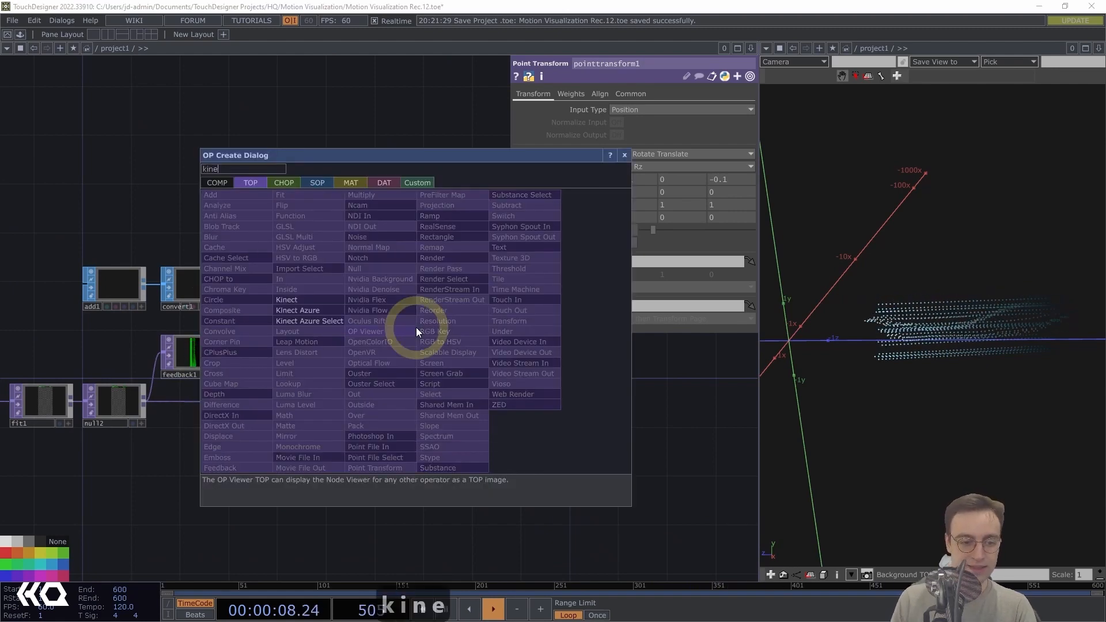
{"action": "left_click", "coordinate": [287, 300]}
{"action": "left_click", "coordinate": [423, 331]}
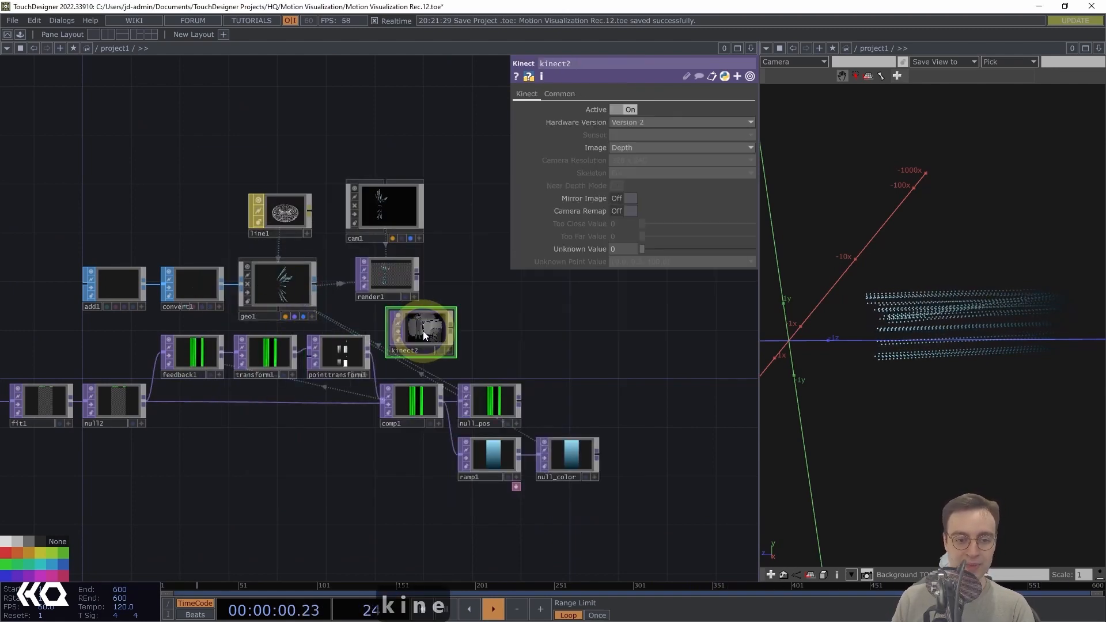
Line up the kinect2 node directly below render1, leaving room beside both for another TOP
{"action": "scroll", "coordinate": [462, 332], "scroll_direction": "up", "scroll_amount": 5}
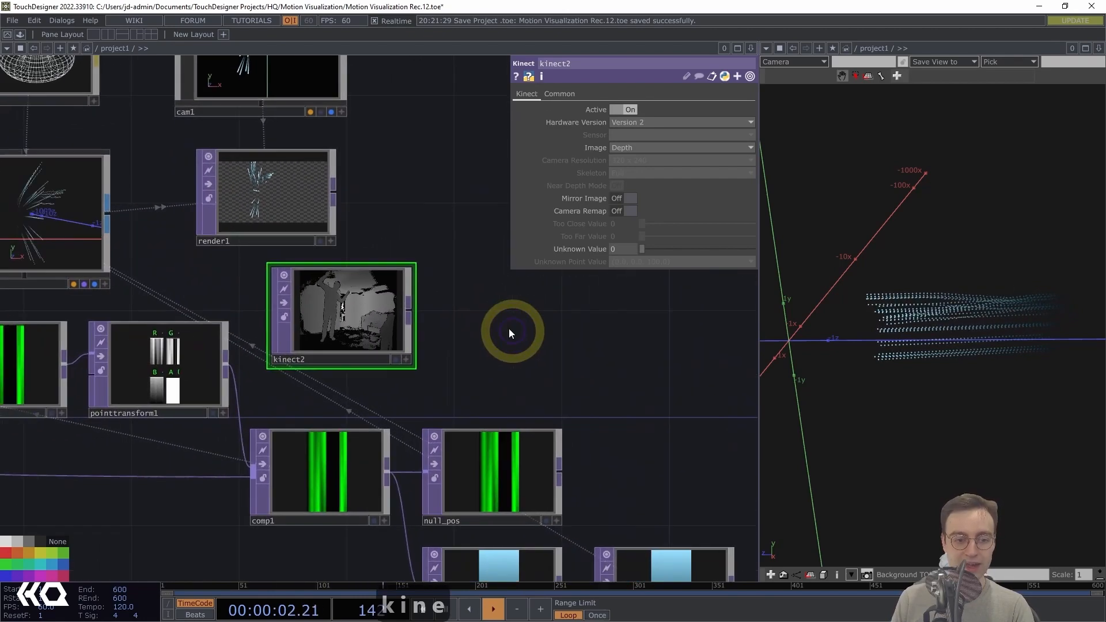
{"action": "left_click_drag", "start_coordinate": [510, 330], "coordinate": [517, 329]}
{"action": "left_click_drag", "start_coordinate": [459, 295], "coordinate": [427, 295]}
{"action": "left_click_drag", "start_coordinate": [281, 200], "coordinate": [358, 199]}
{"action": "left_click_drag", "start_coordinate": [405, 293], "coordinate": [294, 311]}
Add a Composite TOP fed by render1 first and kinect2 second, and set its operation to Over
{"action": "key", "text": "Tab"}
{"action": "type", "text": "com"}
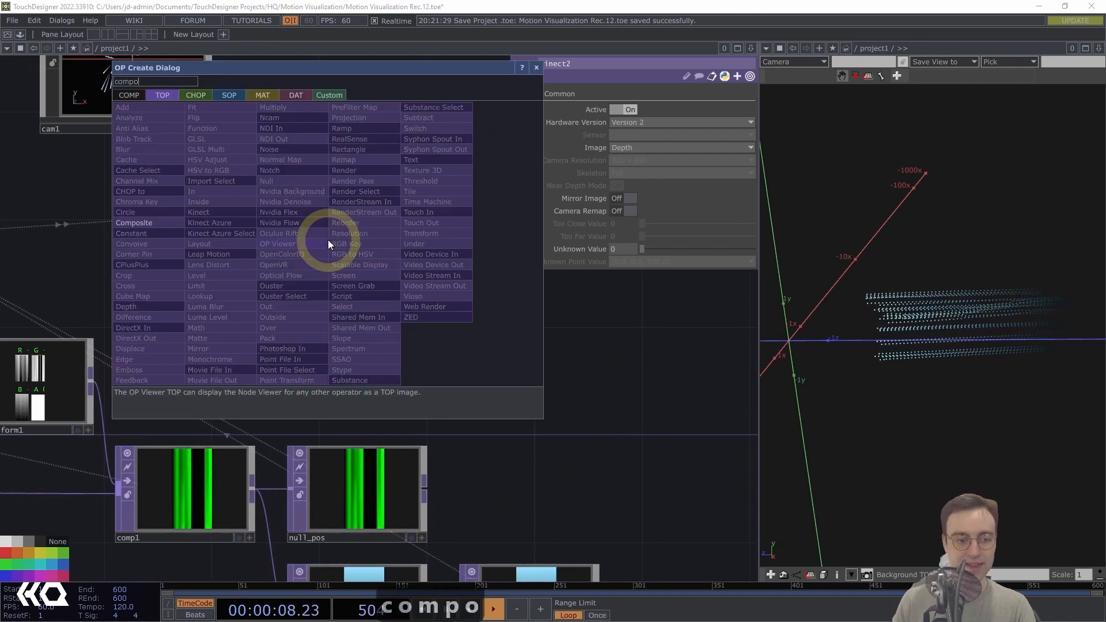
{"action": "left_click", "coordinate": [166, 222]}
{"action": "left_click", "coordinate": [394, 265]}
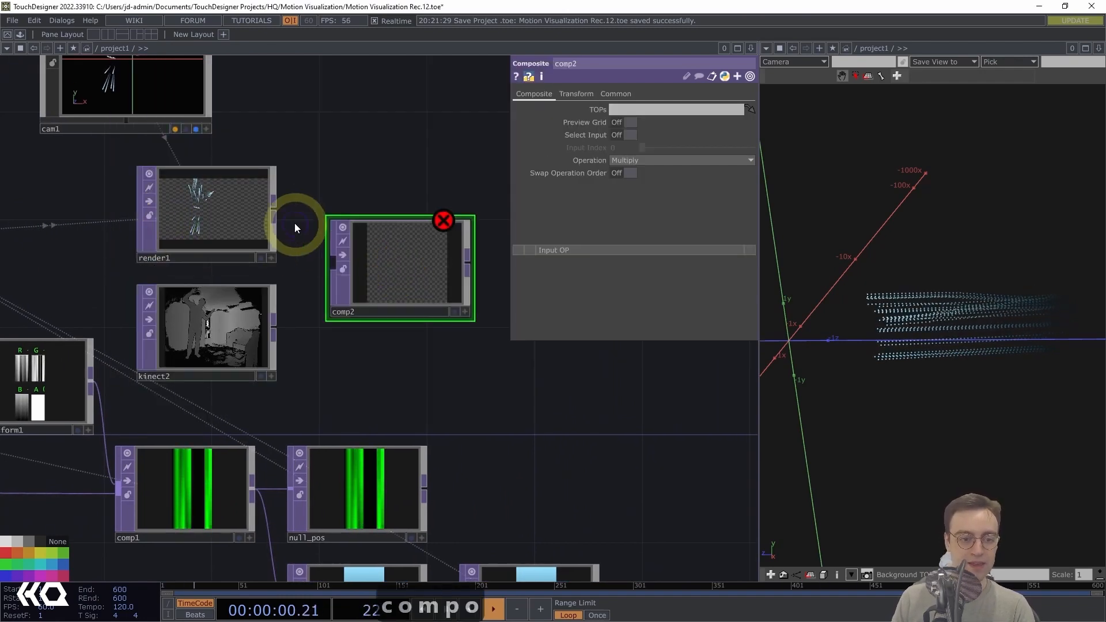
{"action": "left_click_drag", "start_coordinate": [276, 205], "coordinate": [329, 260]}
{"action": "left_click_drag", "start_coordinate": [269, 320], "coordinate": [331, 273]}
{"action": "left_click", "coordinate": [663, 161]}
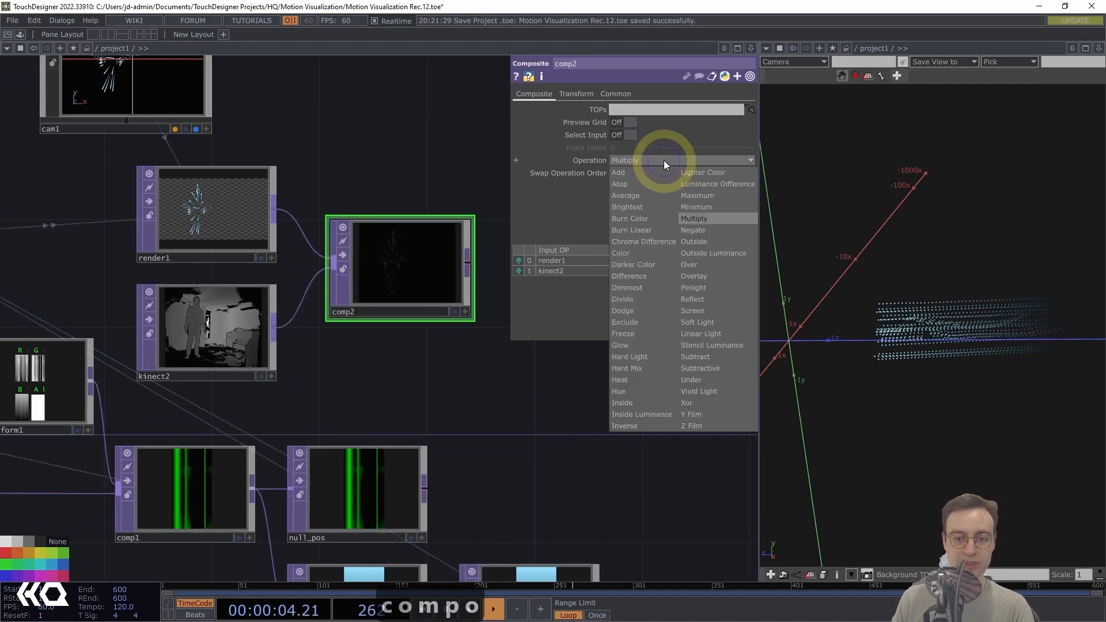
{"action": "left_click", "coordinate": [689, 264]}
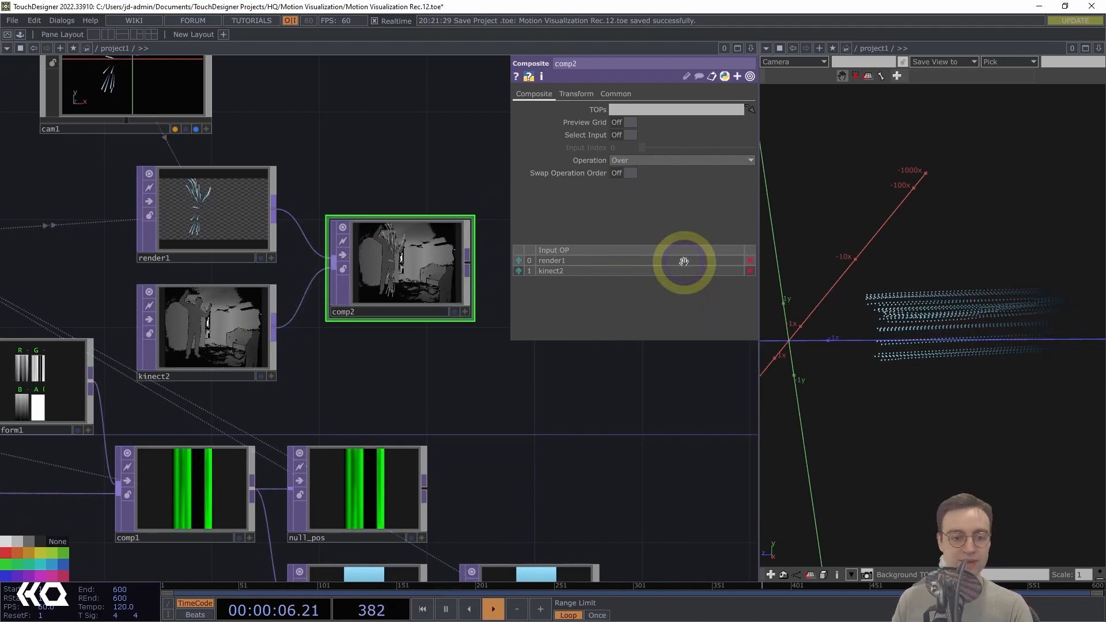
Turn on Camera Remap for kinect2 and check how the trails line up with the depth image in comp2
{"action": "left_click", "coordinate": [208, 330]}
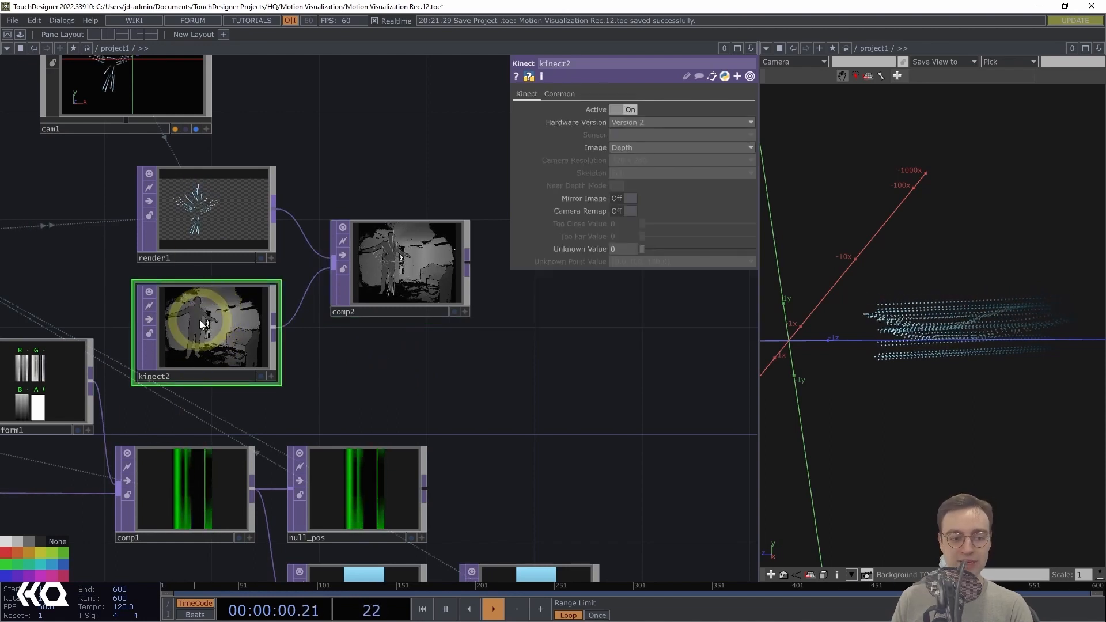
{"action": "left_click", "coordinate": [623, 211]}
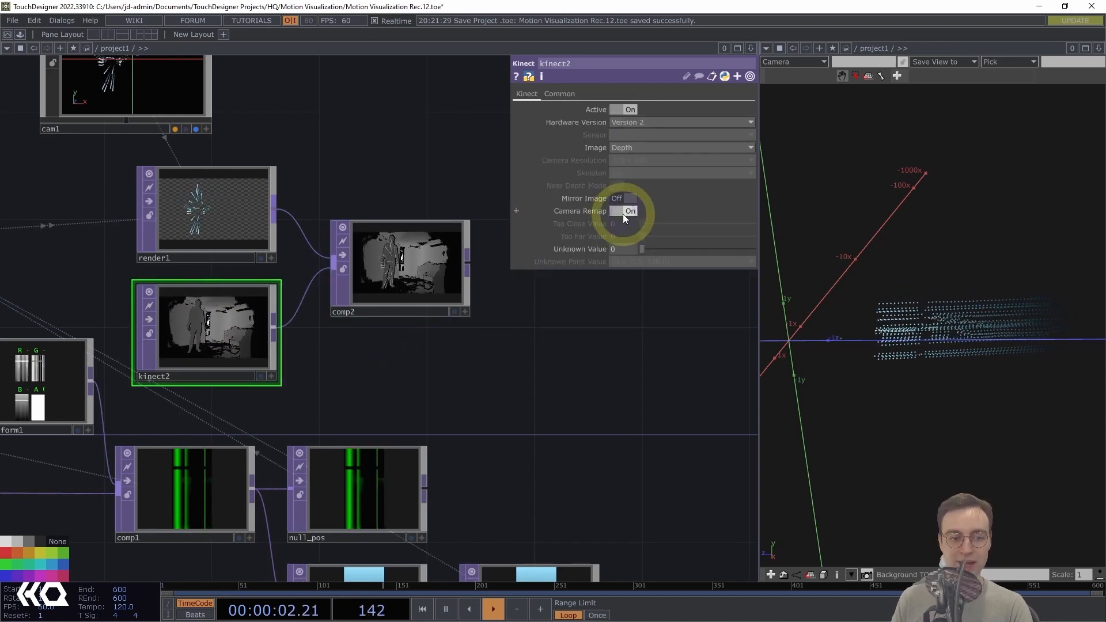
{"action": "scroll", "coordinate": [382, 333], "scroll_direction": "up", "scroll_amount": 8}
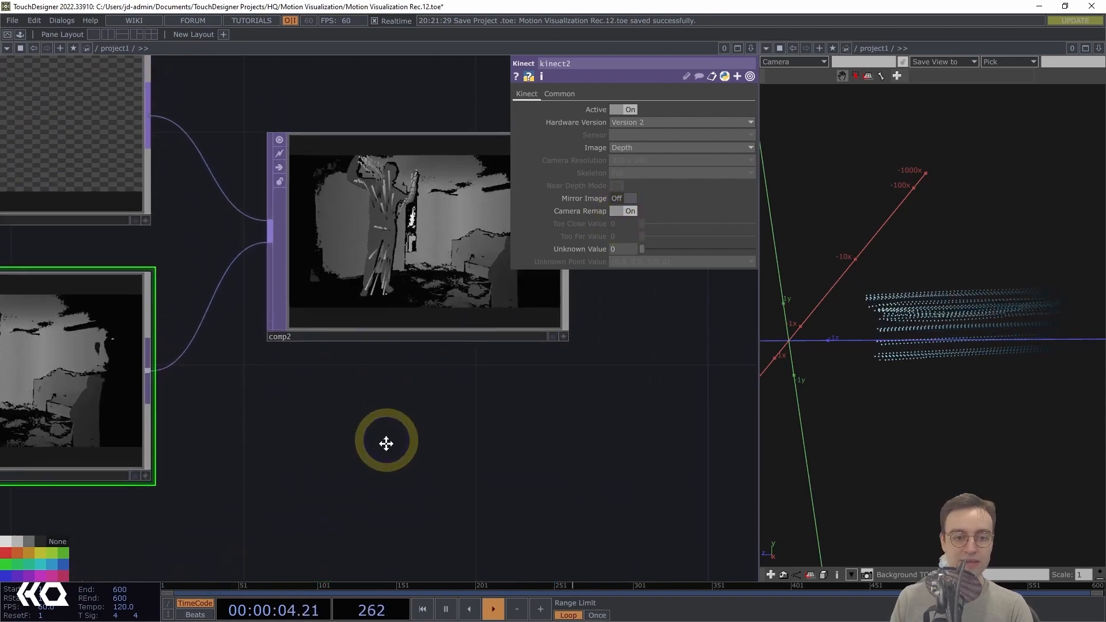
{"action": "left_click_drag", "start_coordinate": [447, 430], "coordinate": [451, 560]}
{"action": "scroll", "coordinate": [432, 526], "scroll_direction": "down", "scroll_amount": 2}
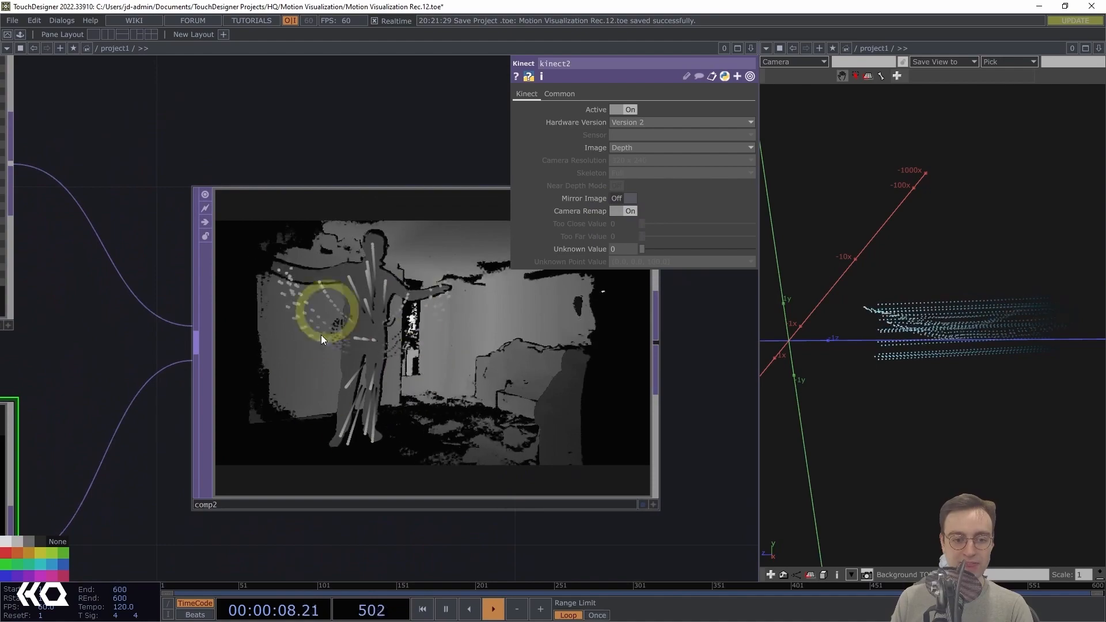
{"action": "double_click", "coordinate": [366, 512]}
{"action": "left_click_drag", "start_coordinate": [358, 519], "coordinate": [415, 445]}
{"action": "scroll", "coordinate": [408, 423], "scroll_direction": "down", "scroll_amount": 2}
{"action": "scroll", "coordinate": [356, 447], "scroll_direction": "down", "scroll_amount": 2}
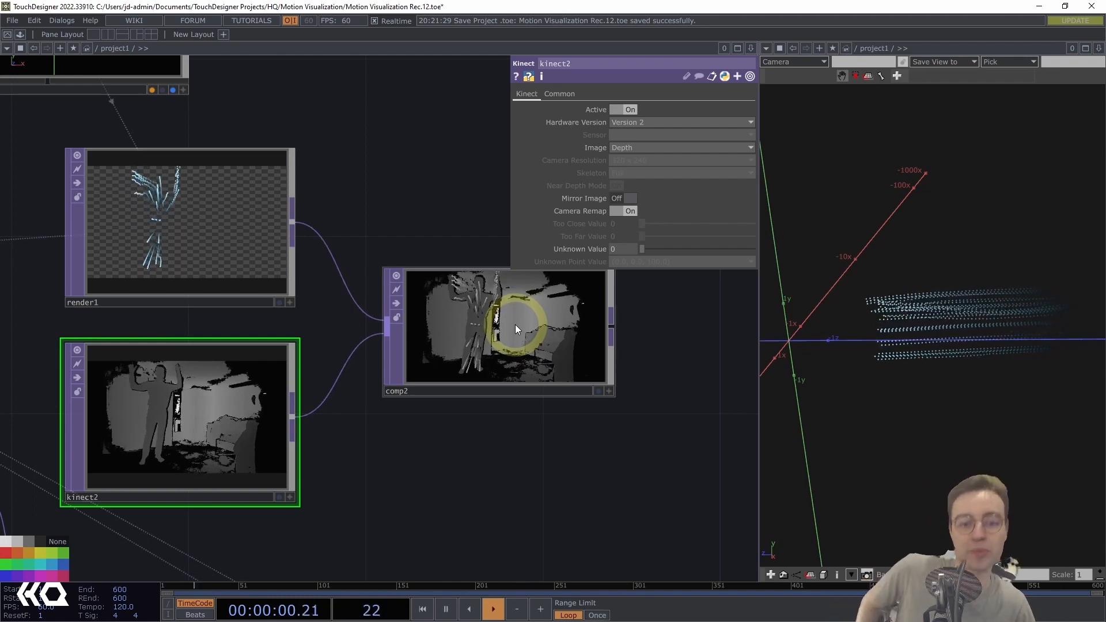
Check kinect2's image format and set its pixel format to 8-bit fixed (RGBA) so the composite keeps colour
{"action": "middle_click", "coordinate": [105, 398]}
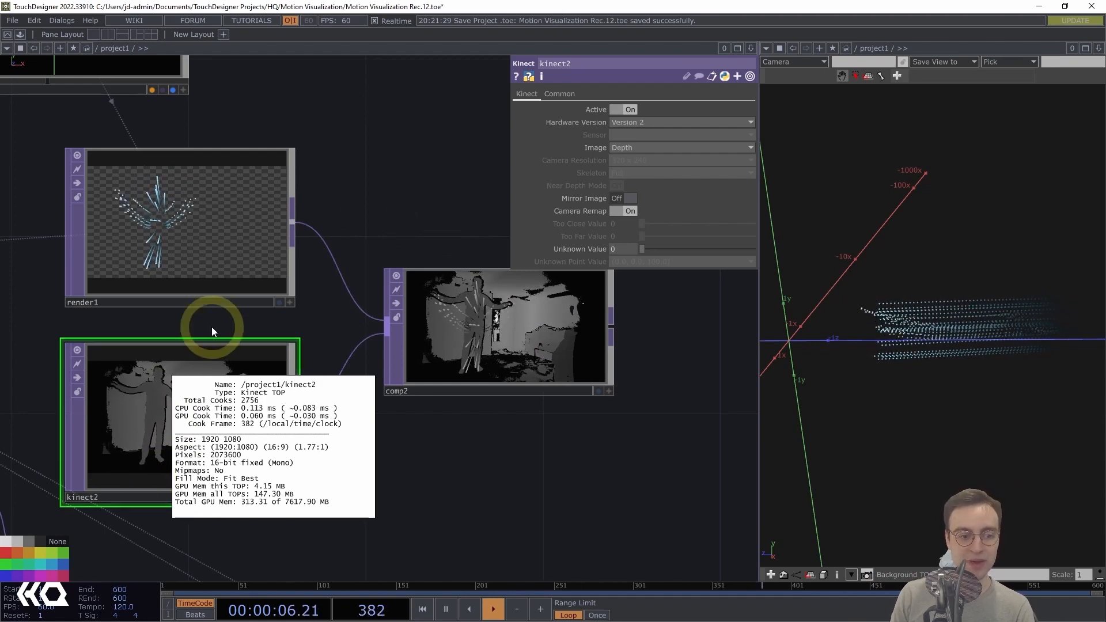
{"action": "left_click", "coordinate": [555, 93]}
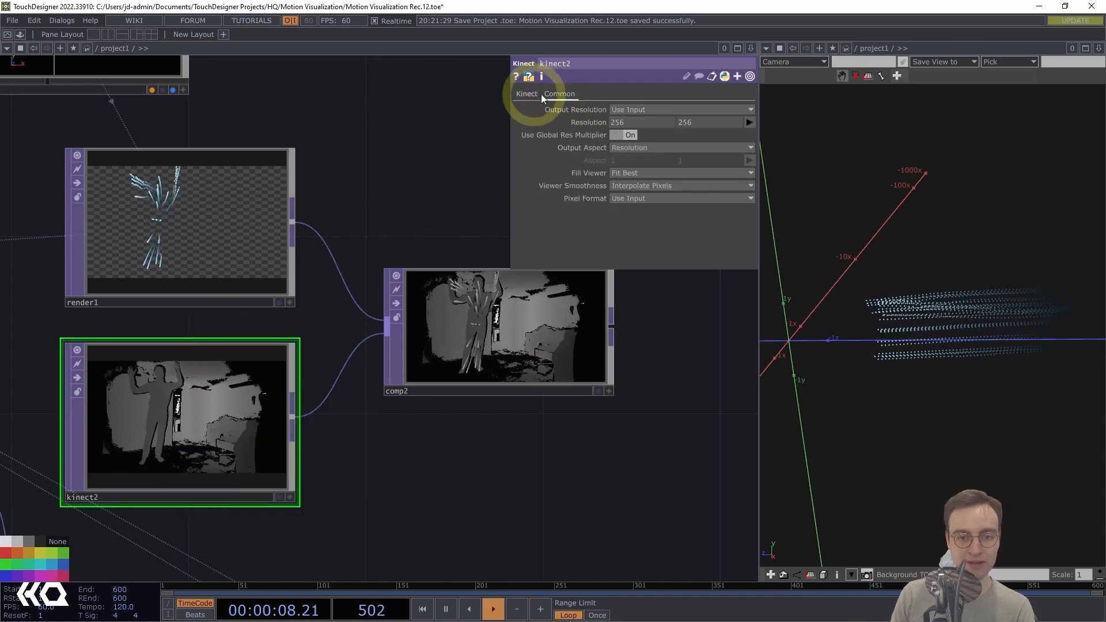
{"action": "left_click", "coordinate": [662, 198]}
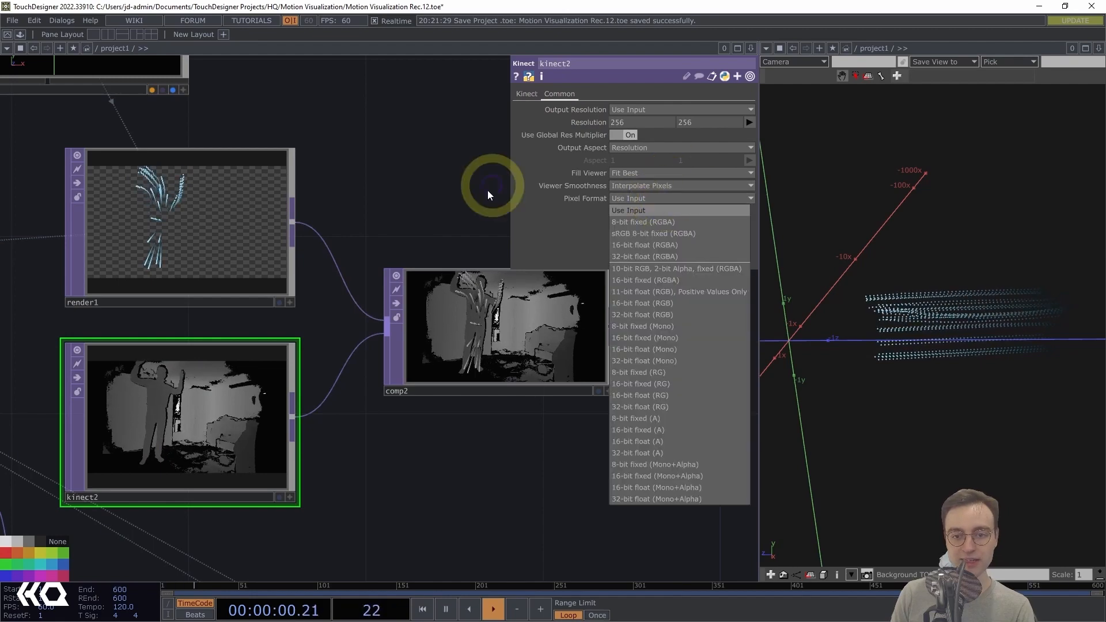
{"action": "left_click", "coordinate": [624, 223]}
{"action": "left_click_drag", "start_coordinate": [438, 219], "coordinate": [331, 197]}
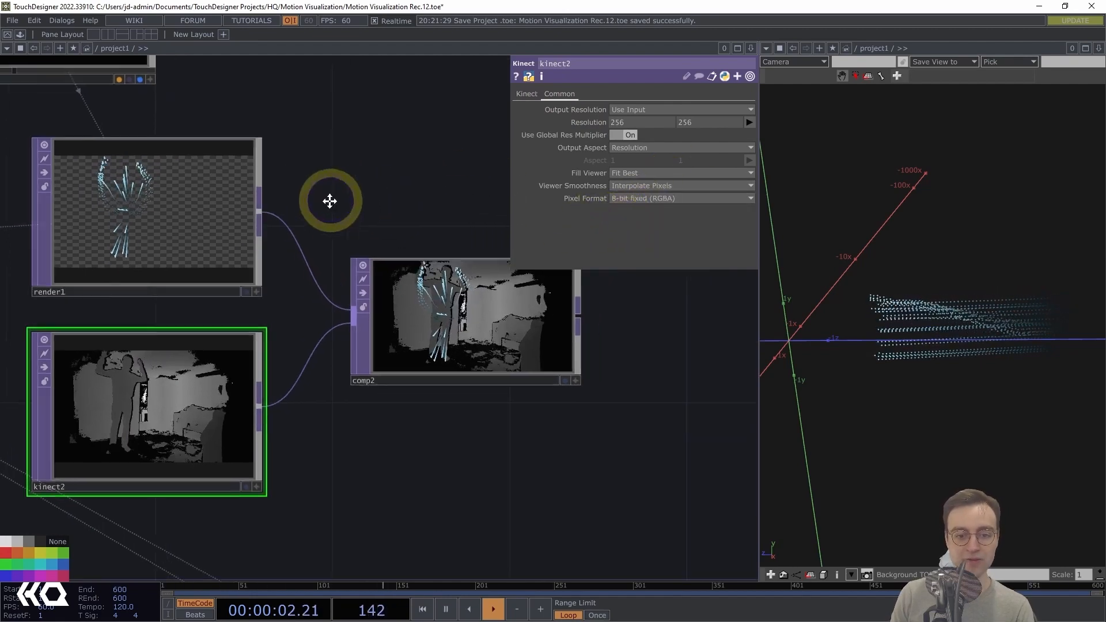
{"action": "left_click_drag", "start_coordinate": [422, 409], "coordinate": [379, 415]}
Set the custom resolution height of fit1 to 500 to lengthen the trails
{"action": "left_click", "coordinate": [478, 329]}
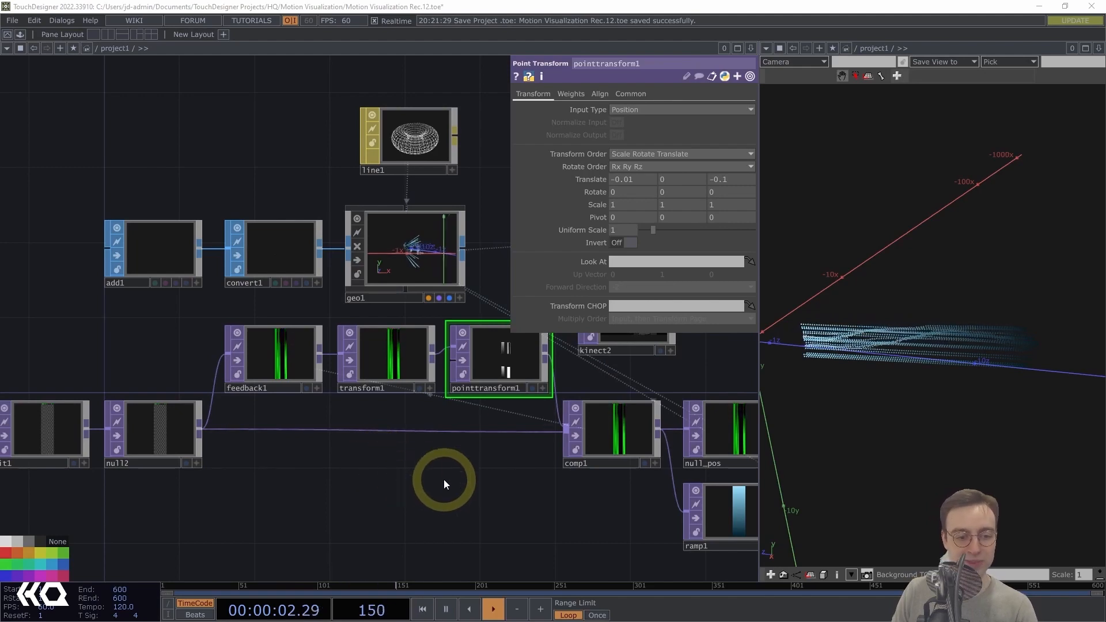
{"action": "scroll", "coordinate": [443, 479], "scroll_direction": "down", "scroll_amount": 3}
{"action": "left_click_drag", "start_coordinate": [402, 496], "coordinate": [459, 469]}
{"action": "scroll", "coordinate": [317, 500], "scroll_direction": "up", "scroll_amount": 3}
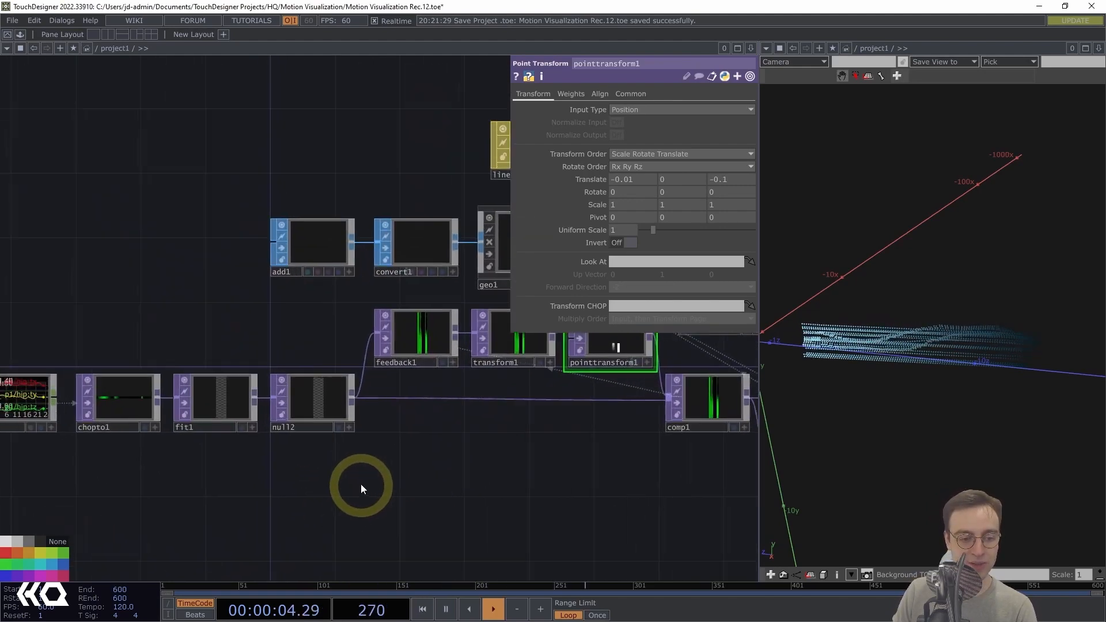
{"action": "left_click", "coordinate": [218, 391]}
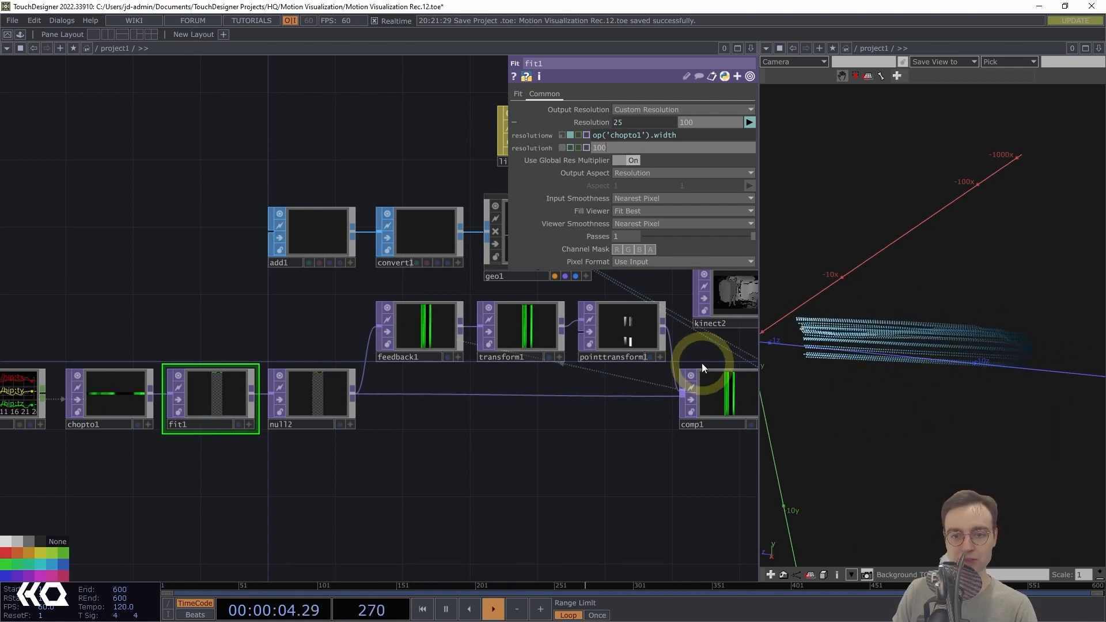
{"action": "key", "text": "BackSpace"}
{"action": "key", "text": "BackSpace"}
{"action": "key", "text": "BackSpace"}
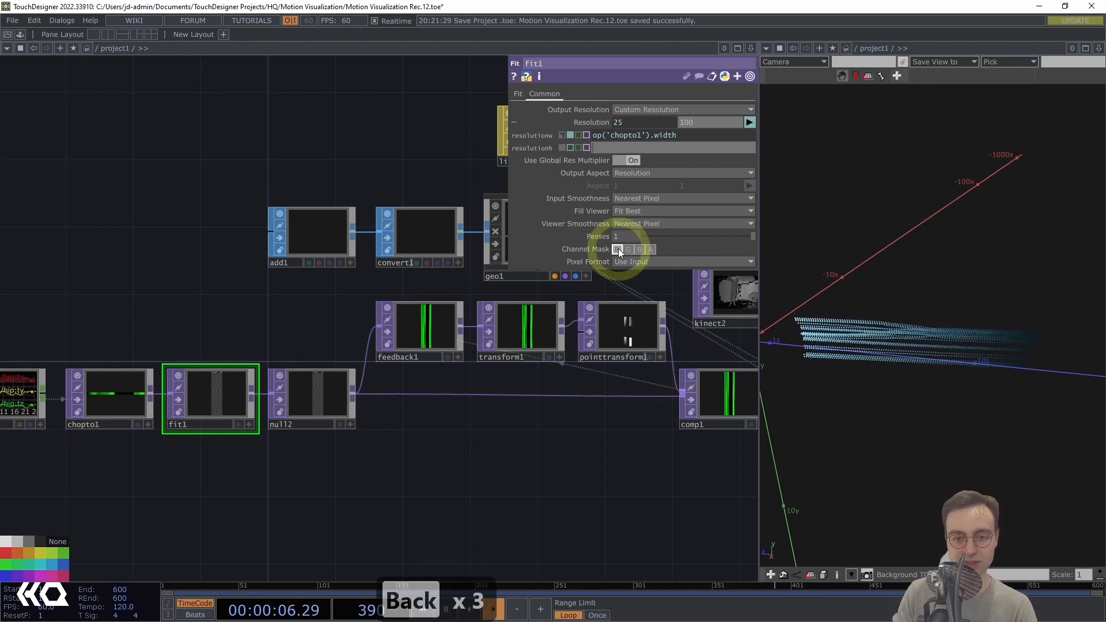
{"action": "type", "text": "500"}
{"action": "key", "text": "Return"}
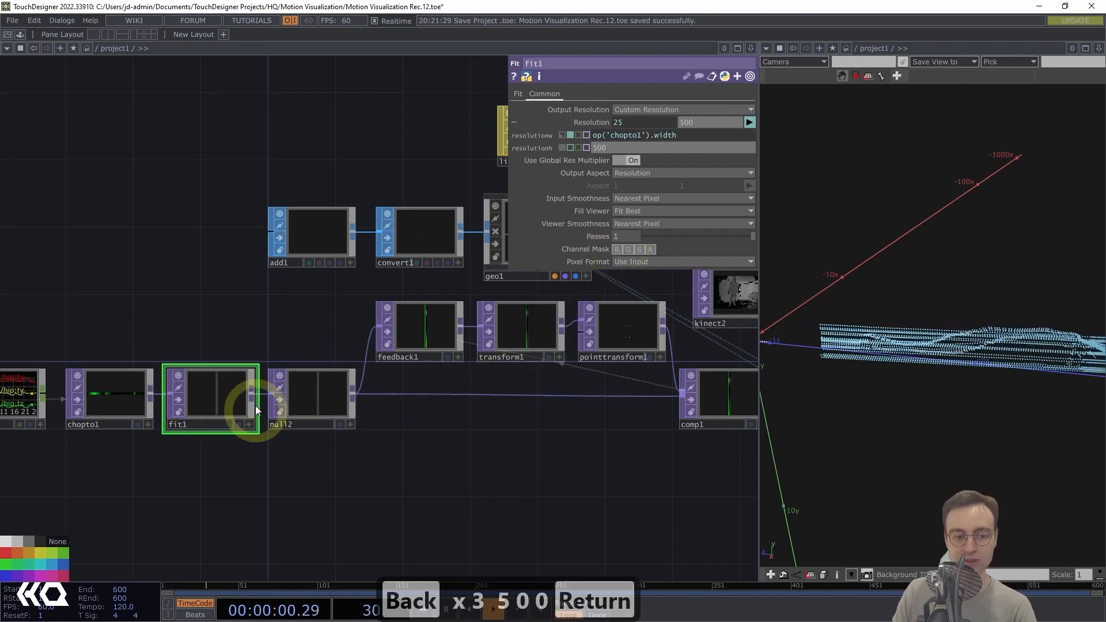
Examine the trails in the Geometry Viewer and over the depth image in comp2
{"action": "mouse_move", "coordinate": [984, 390]}
{"action": "left_mouse_down"}
{"action": "mouse_move", "coordinate": [945, 395]}
{"action": "mouse_move", "coordinate": [999, 393]}
{"action": "left_mouse_up"}
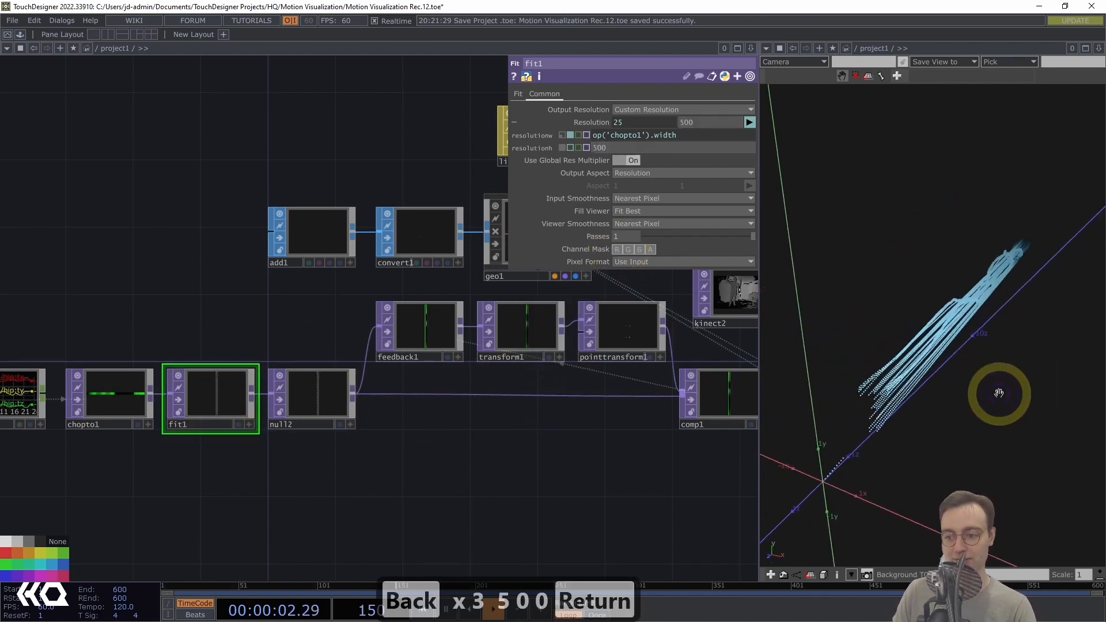
{"action": "mouse_move", "coordinate": [1025, 283]}
{"action": "left_mouse_down"}
{"action": "mouse_move", "coordinate": [1008, 306]}
{"action": "mouse_move", "coordinate": [1035, 295]}
{"action": "left_mouse_up"}
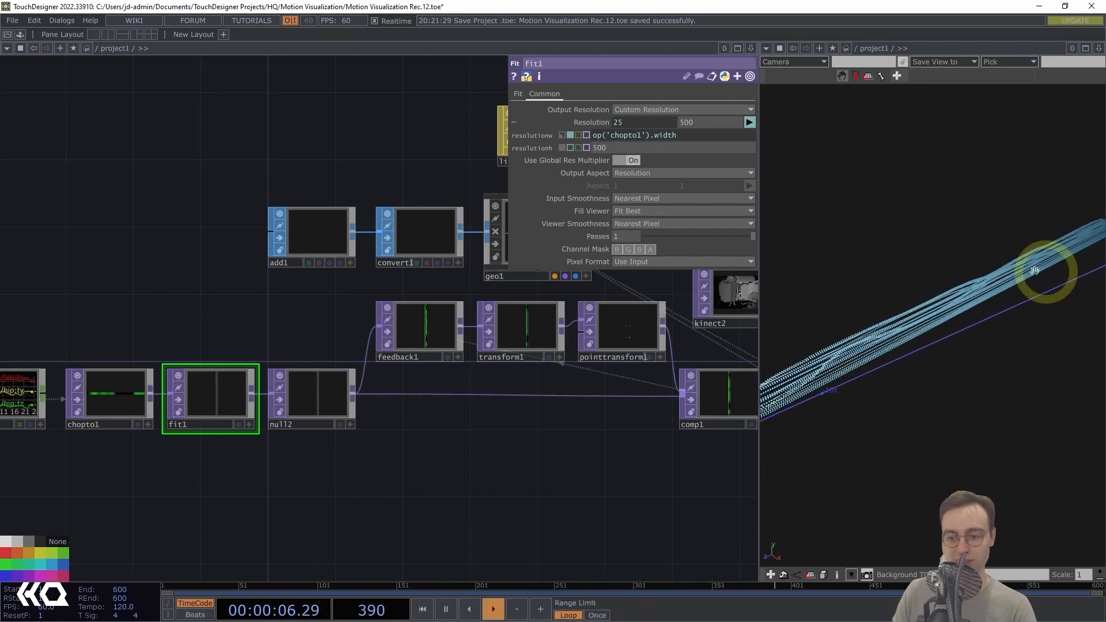
{"action": "left_click_drag", "start_coordinate": [355, 486], "coordinate": [77, 515]}
{"action": "left_click_drag", "start_coordinate": [398, 481], "coordinate": [299, 484]}
{"action": "middle_click_drag", "start_coordinate": [495, 372], "coordinate": [545, 357]}
{"action": "left_click_drag", "start_coordinate": [492, 366], "coordinate": [435, 495]}
{"action": "middle_click_drag", "start_coordinate": [410, 489], "coordinate": [514, 448]}
{"action": "left_click_drag", "start_coordinate": [442, 441], "coordinate": [411, 549]}
{"action": "left_click_drag", "start_coordinate": [388, 480], "coordinate": [391, 560]}
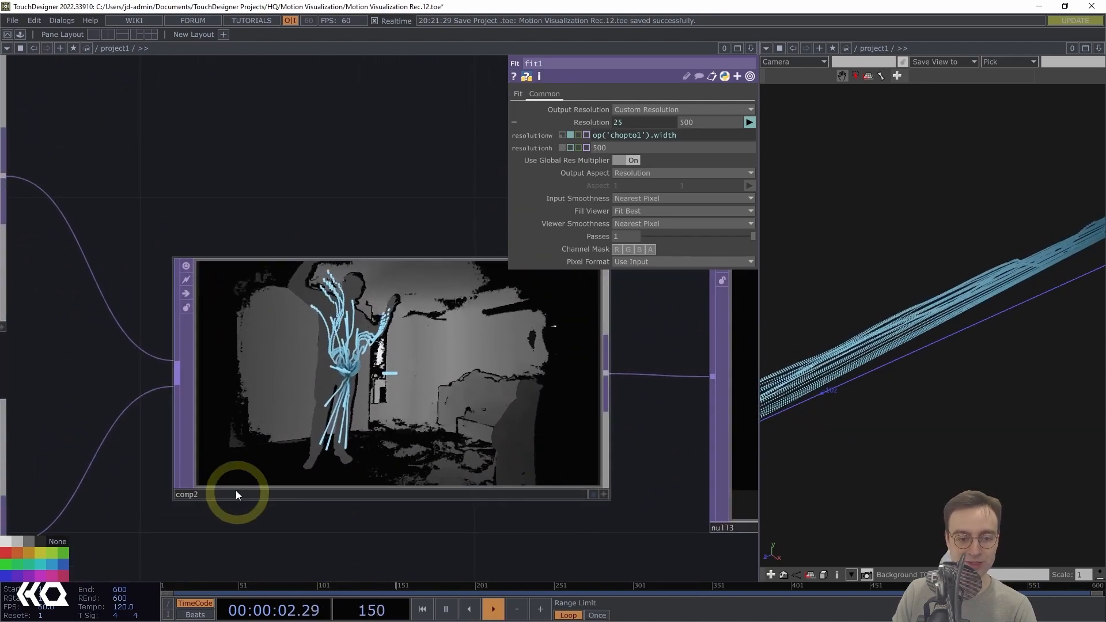
{"action": "mouse_move", "coordinate": [153, 236]}
{"action": "middle_mouse_down"}
{"action": "mouse_move", "coordinate": [212, 227]}
{"action": "mouse_move", "coordinate": [306, 104]}
{"action": "mouse_move", "coordinate": [358, 268]}
{"action": "middle_mouse_up"}
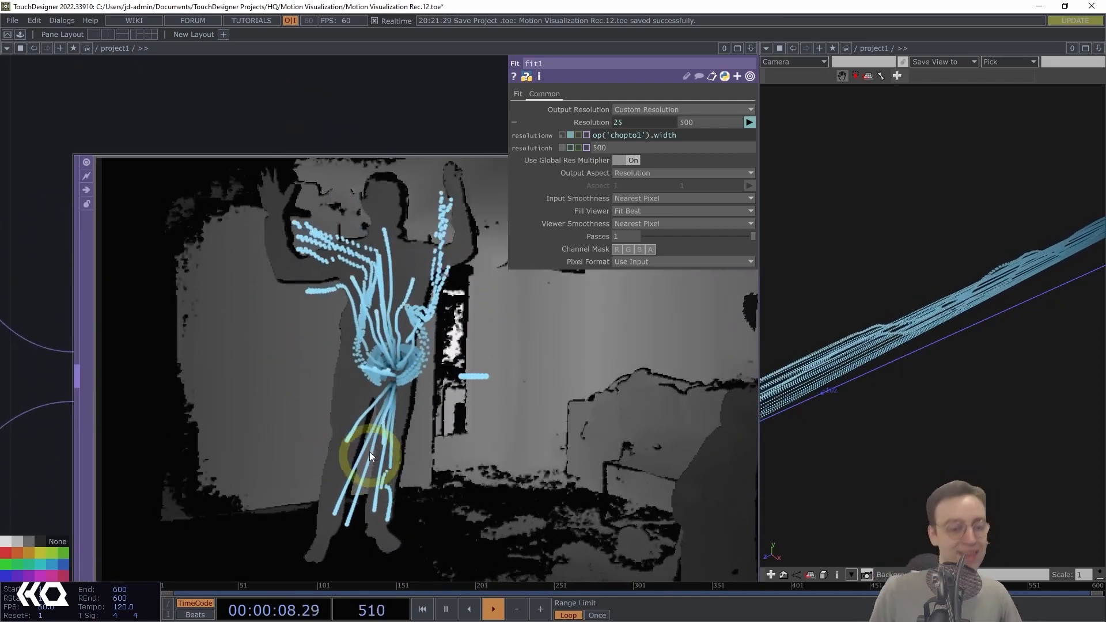
{"action": "middle_click_drag", "start_coordinate": [321, 300], "coordinate": [348, 365]}
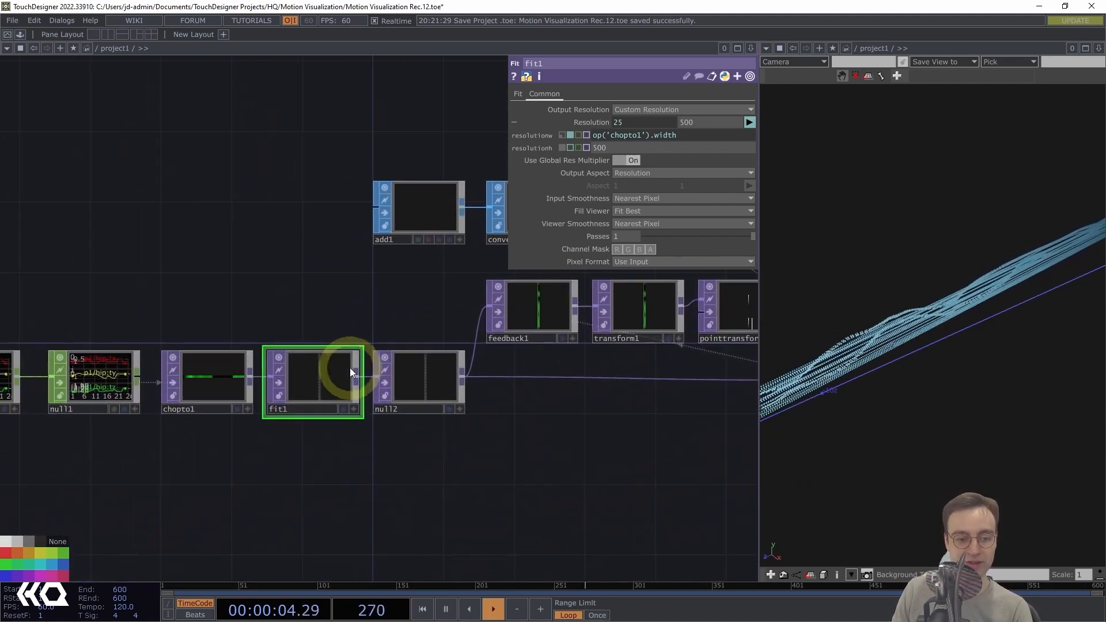
Set the custom resolution height of fit1 to 50
{"action": "left_click", "coordinate": [586, 148]}
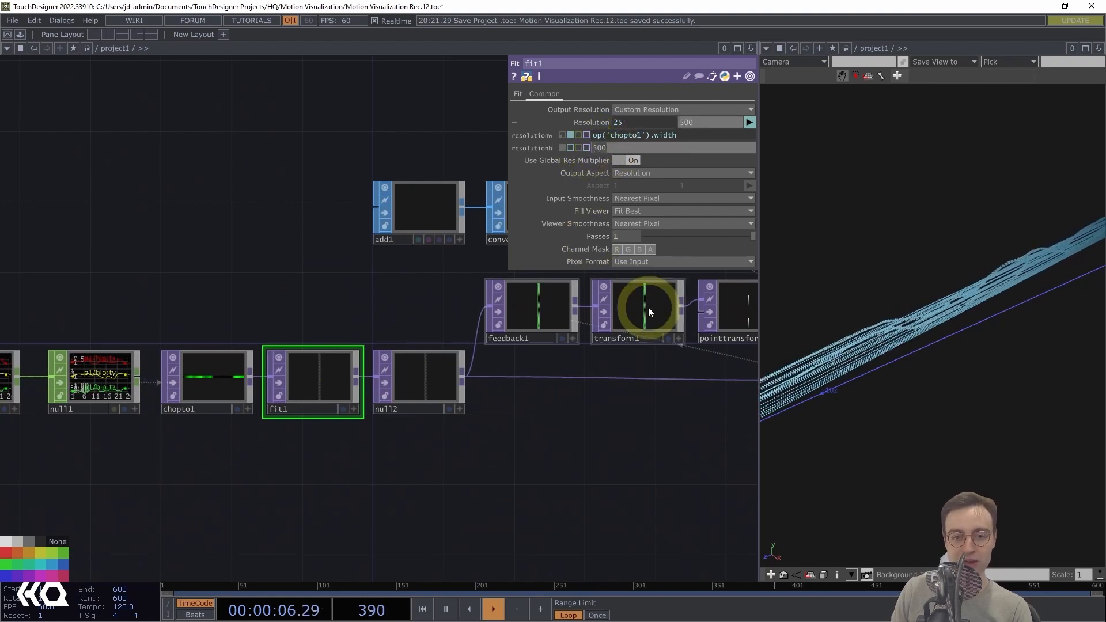
{"action": "type", "text": "50"}
{"action": "key", "text": "Return"}
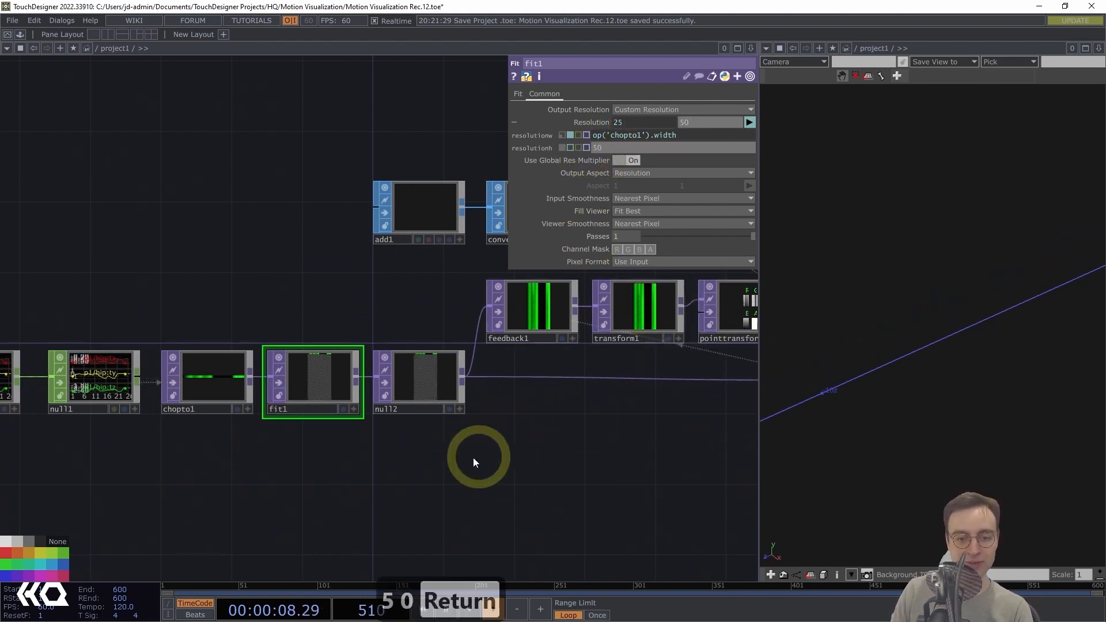
Review the feedback loop's TOPs, the trails from several angles in the Geometry Viewer, and the overall network
{"action": "middle_click_drag", "start_coordinate": [476, 457], "coordinate": [207, 382]}
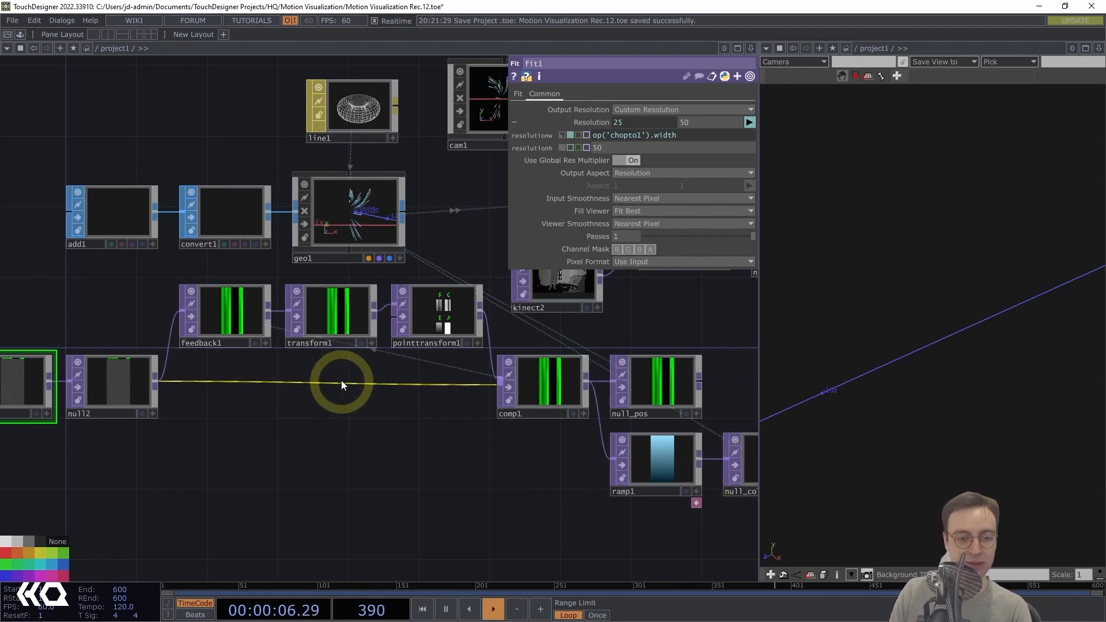
{"action": "scroll", "coordinate": [341, 372], "scroll_direction": "up", "scroll_amount": 5}
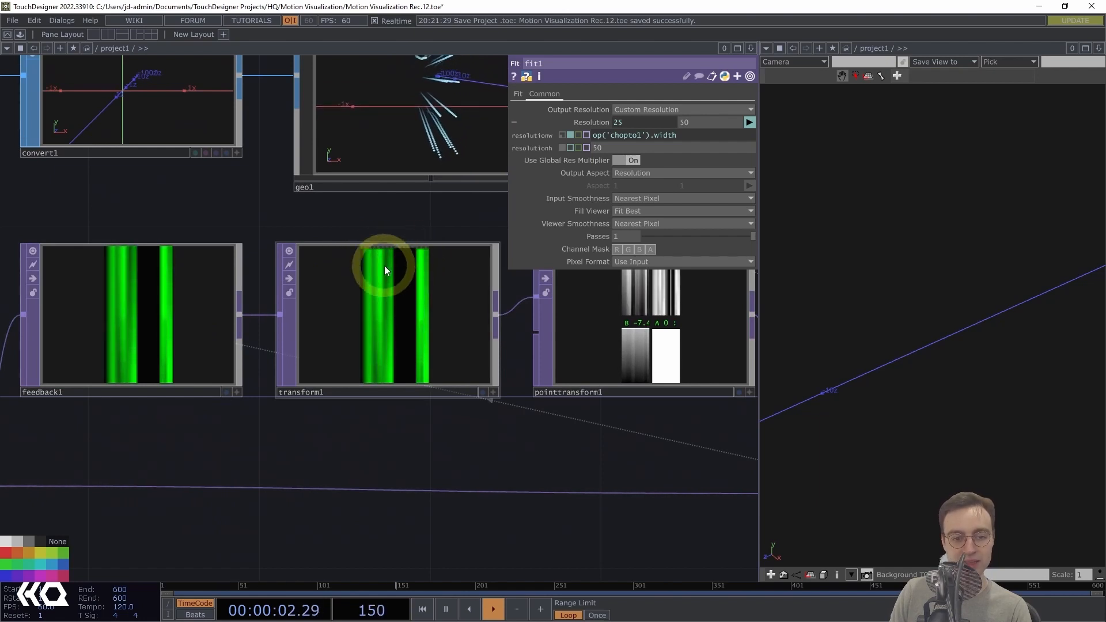
{"action": "scroll", "coordinate": [817, 427], "scroll_direction": "down", "scroll_amount": 5}
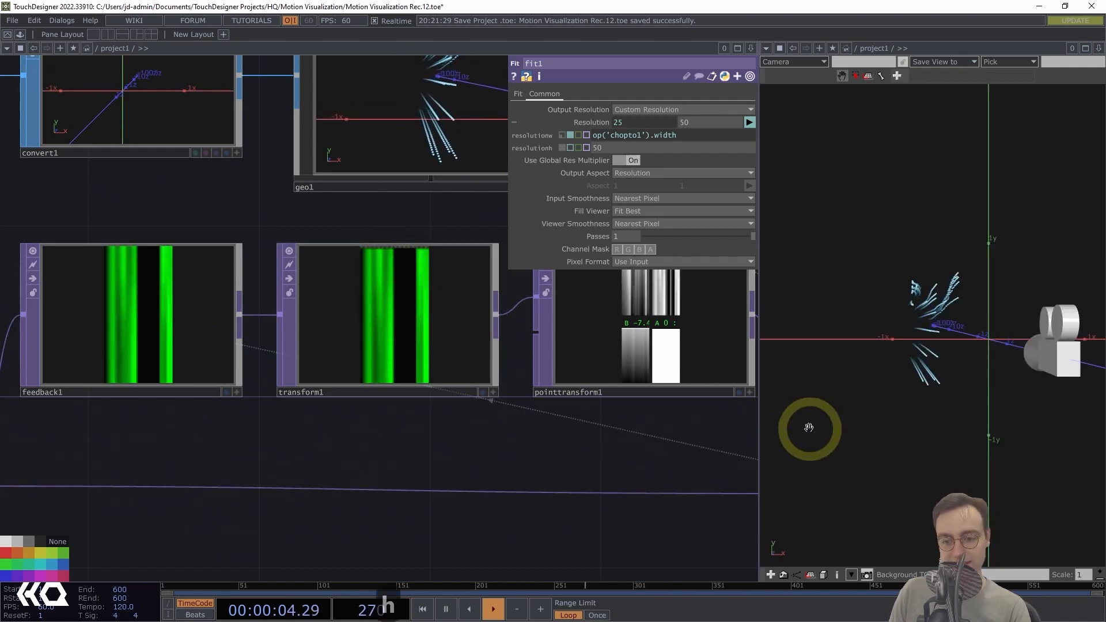
{"action": "left_click_drag", "start_coordinate": [899, 355], "coordinate": [965, 350]}
{"action": "left_click_drag", "start_coordinate": [966, 360], "coordinate": [1089, 349]}
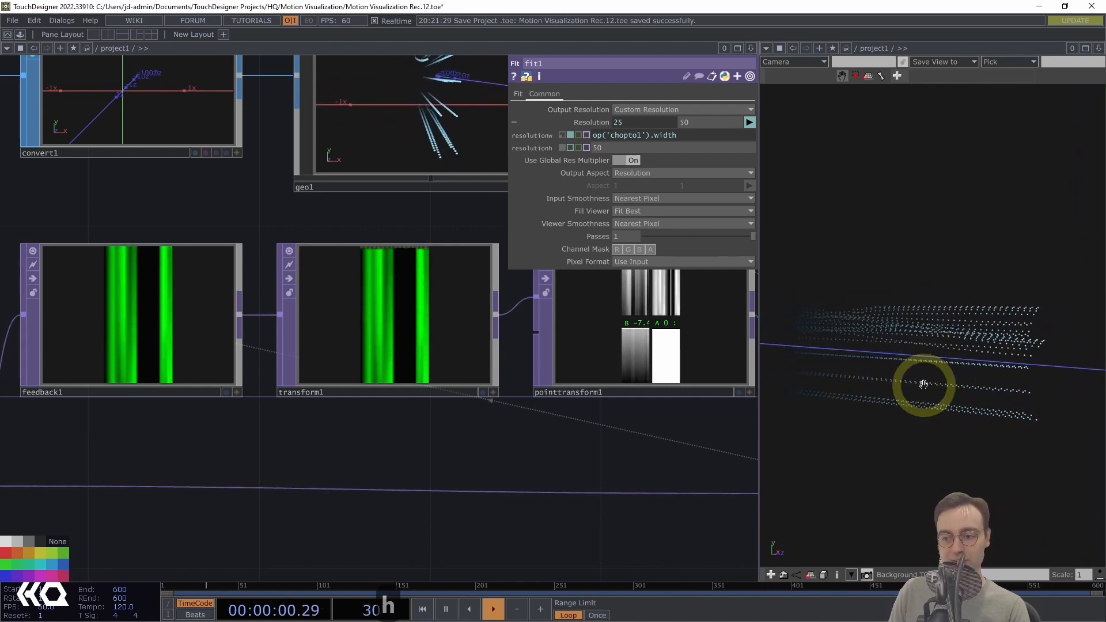
{"action": "left_click_drag", "start_coordinate": [819, 379], "coordinate": [931, 370]}
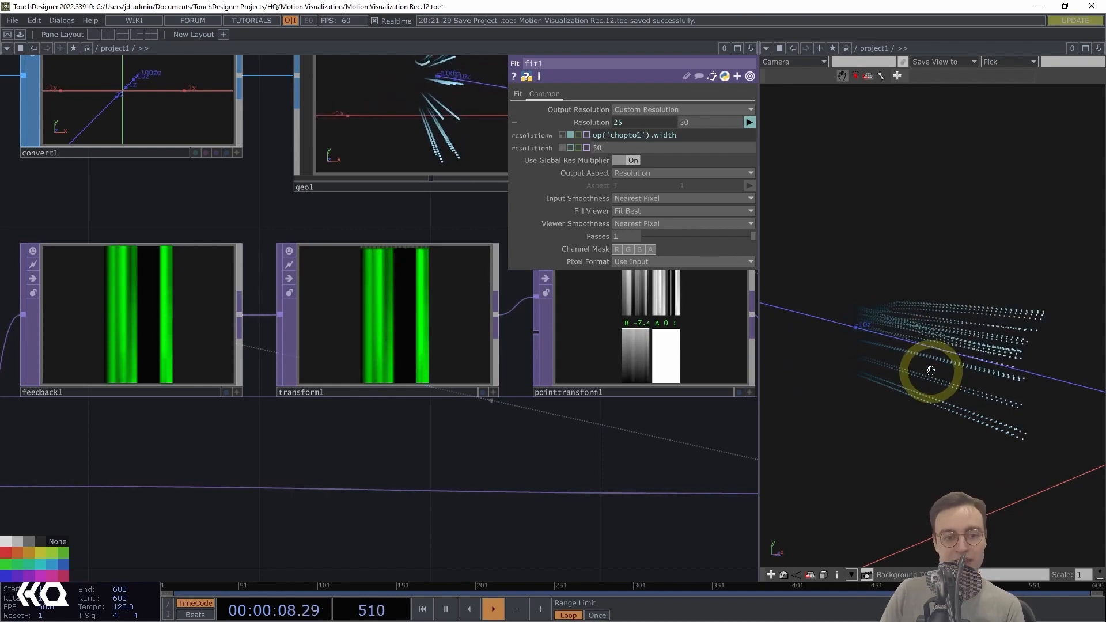
{"action": "left_click_drag", "start_coordinate": [520, 476], "coordinate": [413, 448]}
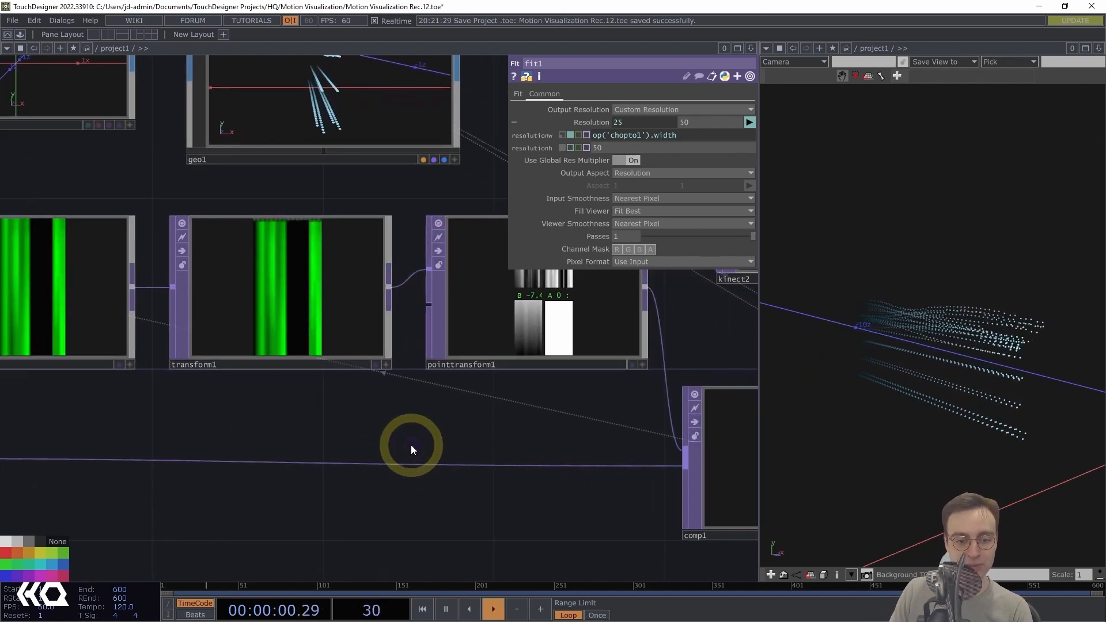
{"action": "middle_click_drag", "start_coordinate": [414, 446], "coordinate": [231, 461]}
{"action": "left_click_drag", "start_coordinate": [394, 480], "coordinate": [484, 452]}
{"action": "middle_click_drag", "start_coordinate": [395, 482], "coordinate": [371, 487]}
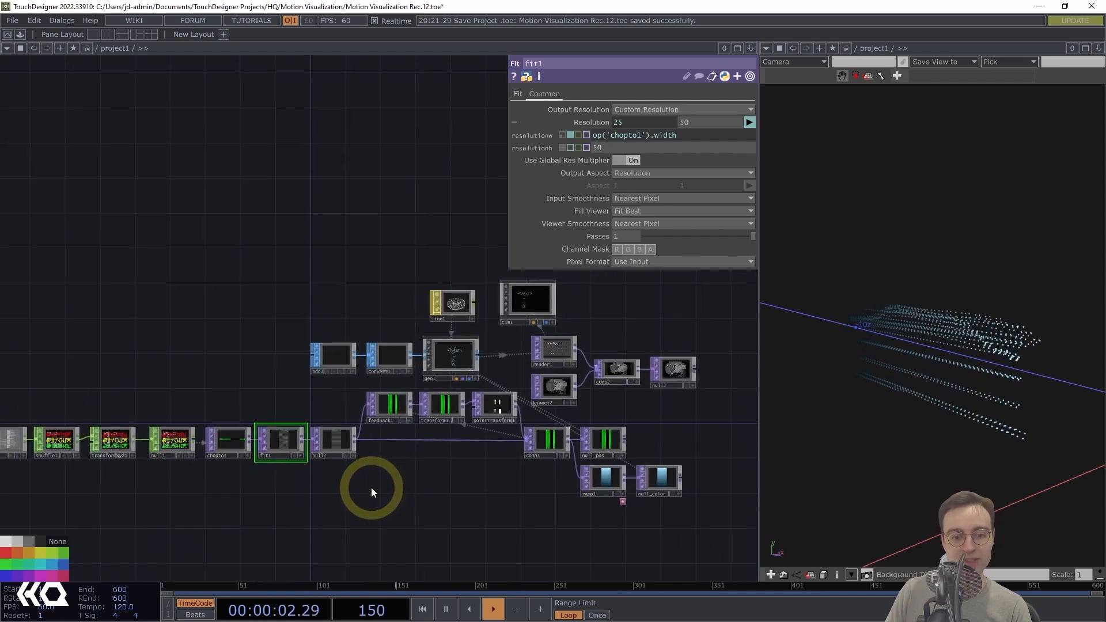
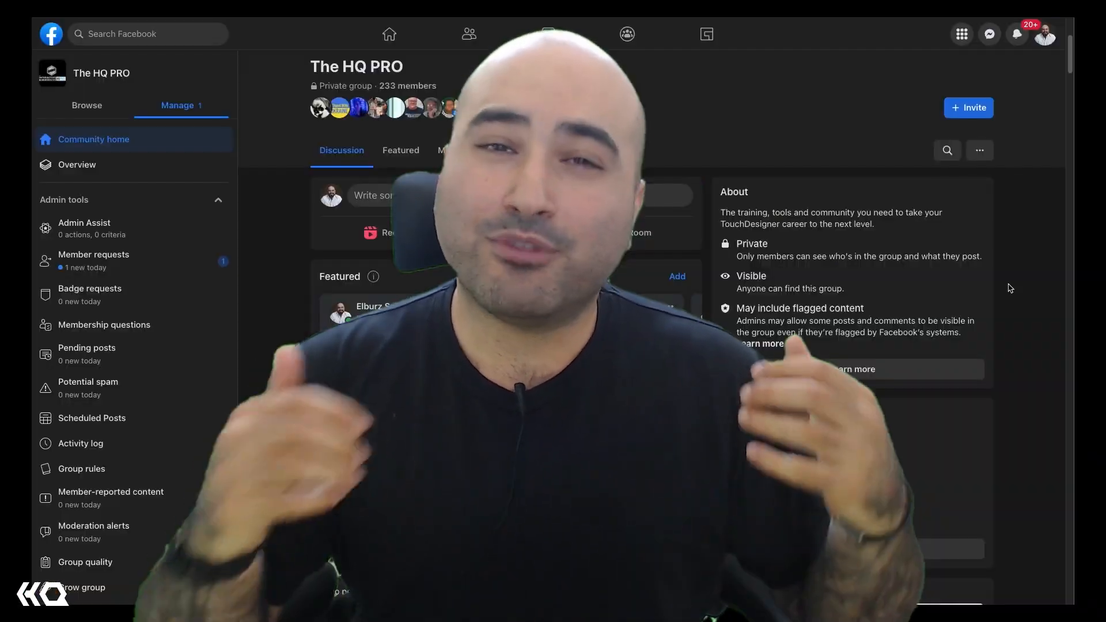
{"action": "scroll", "coordinate": [1010, 288], "scroll_direction": "down", "scroll_amount": 3}
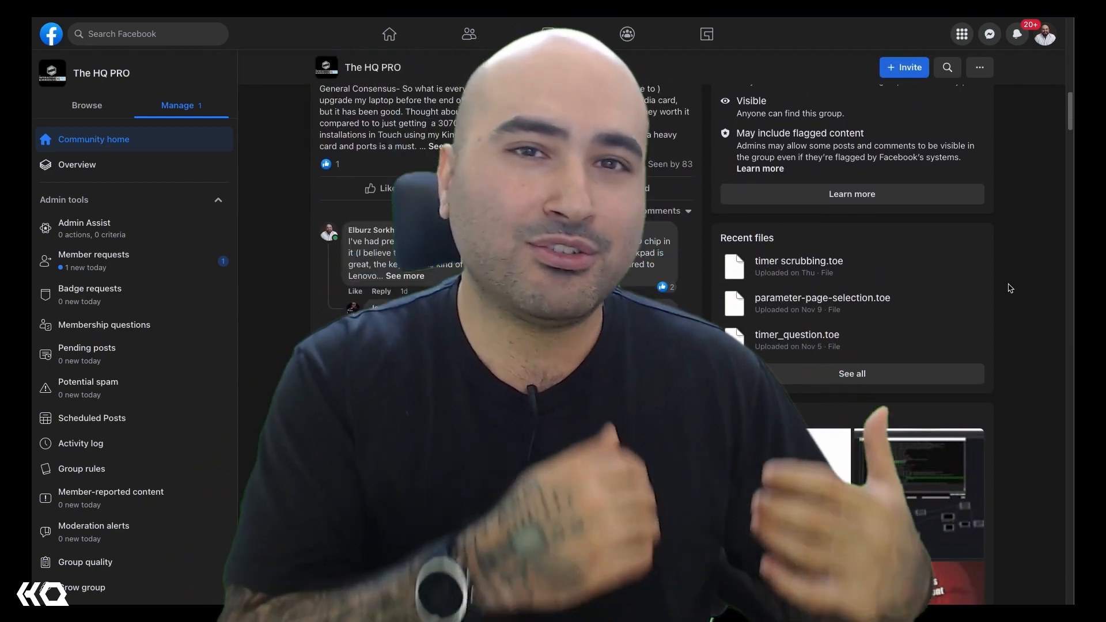
{"action": "scroll", "coordinate": [1009, 288], "scroll_direction": "down", "scroll_amount": 5}
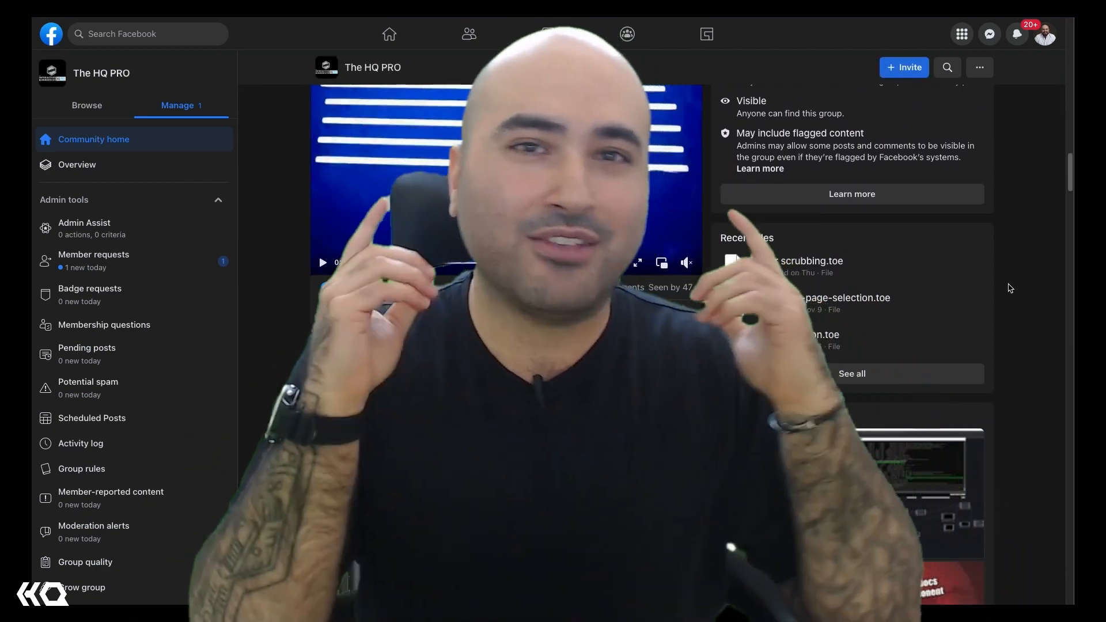